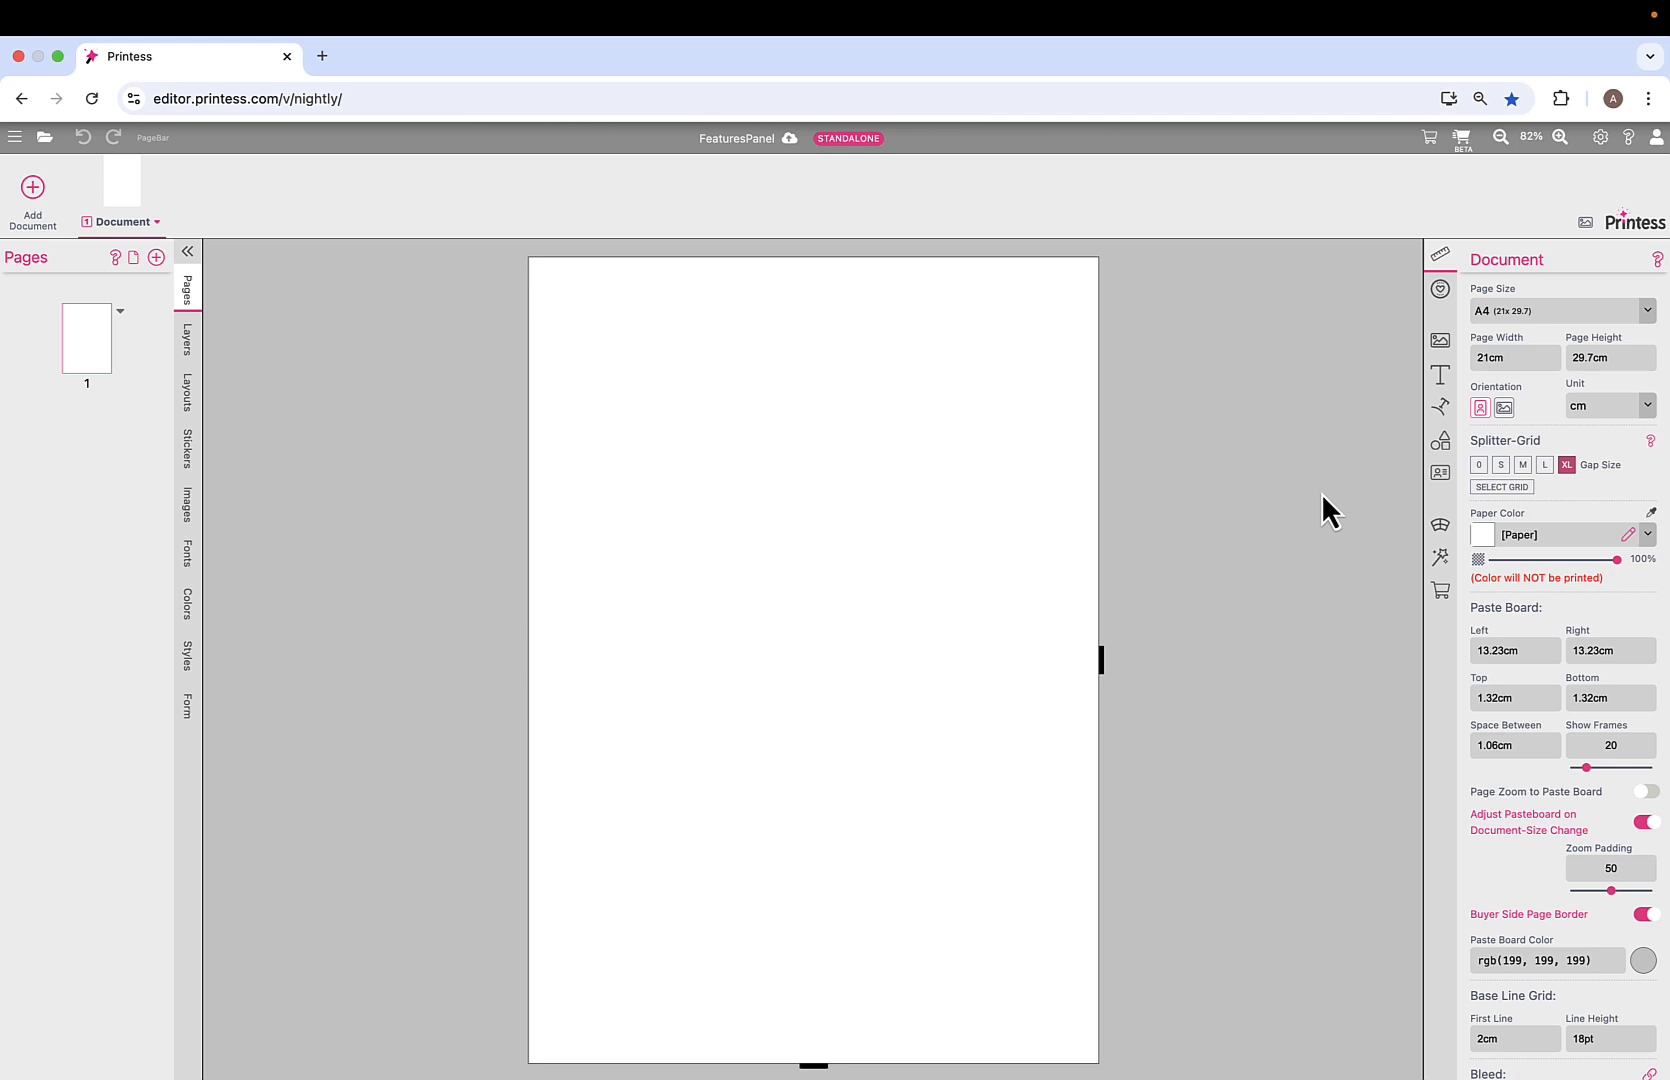
Set the document's page size to the A1 preset.
{"action": "scroll", "coordinate": [1322, 492], "scroll_direction": "left", "scroll_amount": 1}
{"action": "left_click", "coordinate": [1448, 431]}
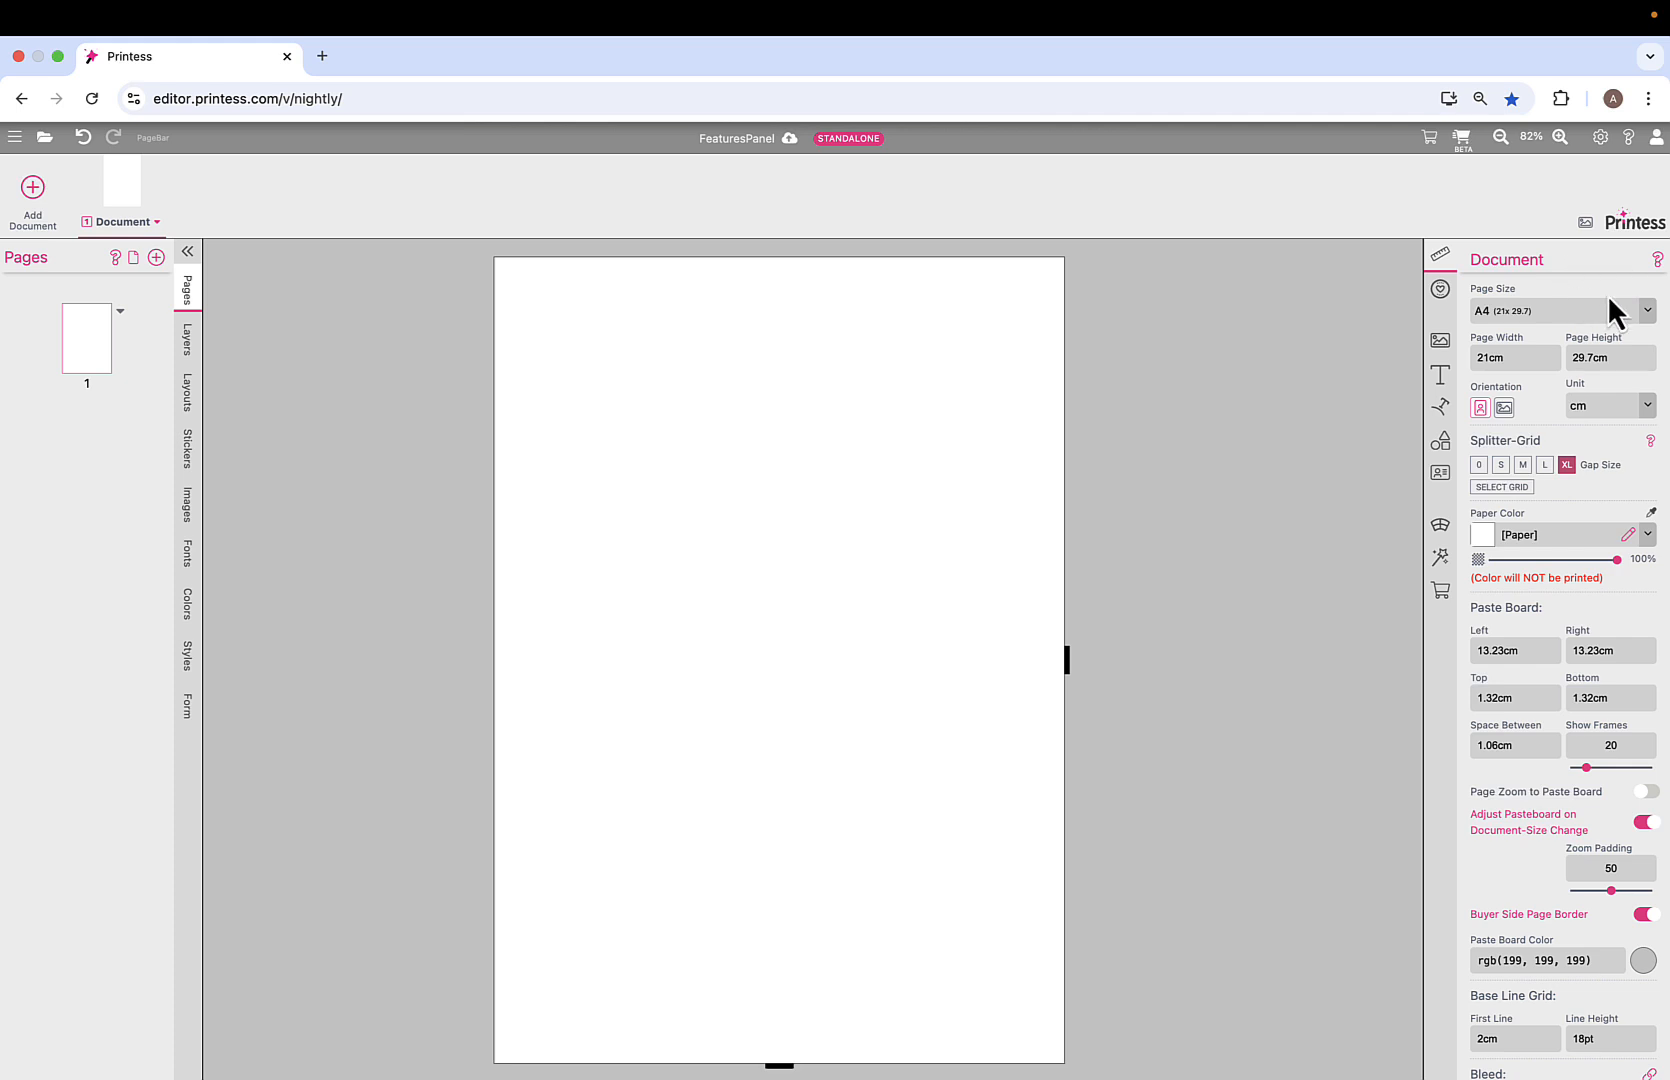
{"action": "left_click", "coordinate": [1647, 311]}
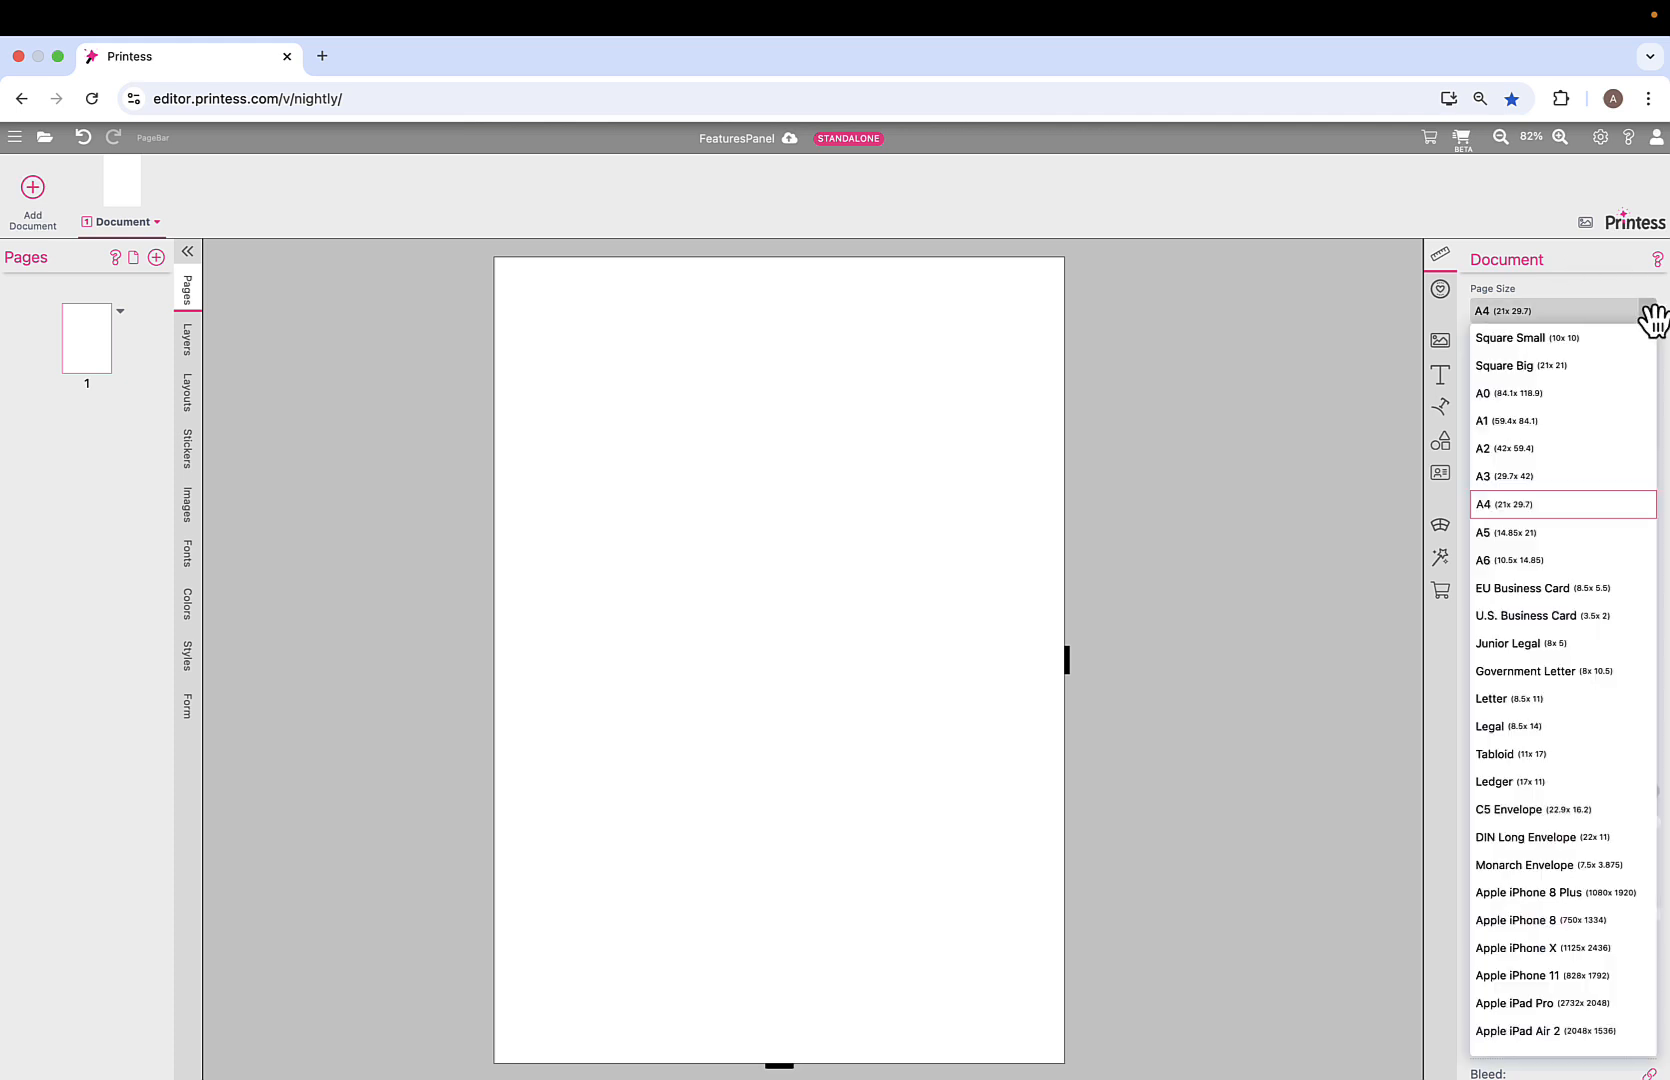
{"action": "left_click", "coordinate": [1588, 421]}
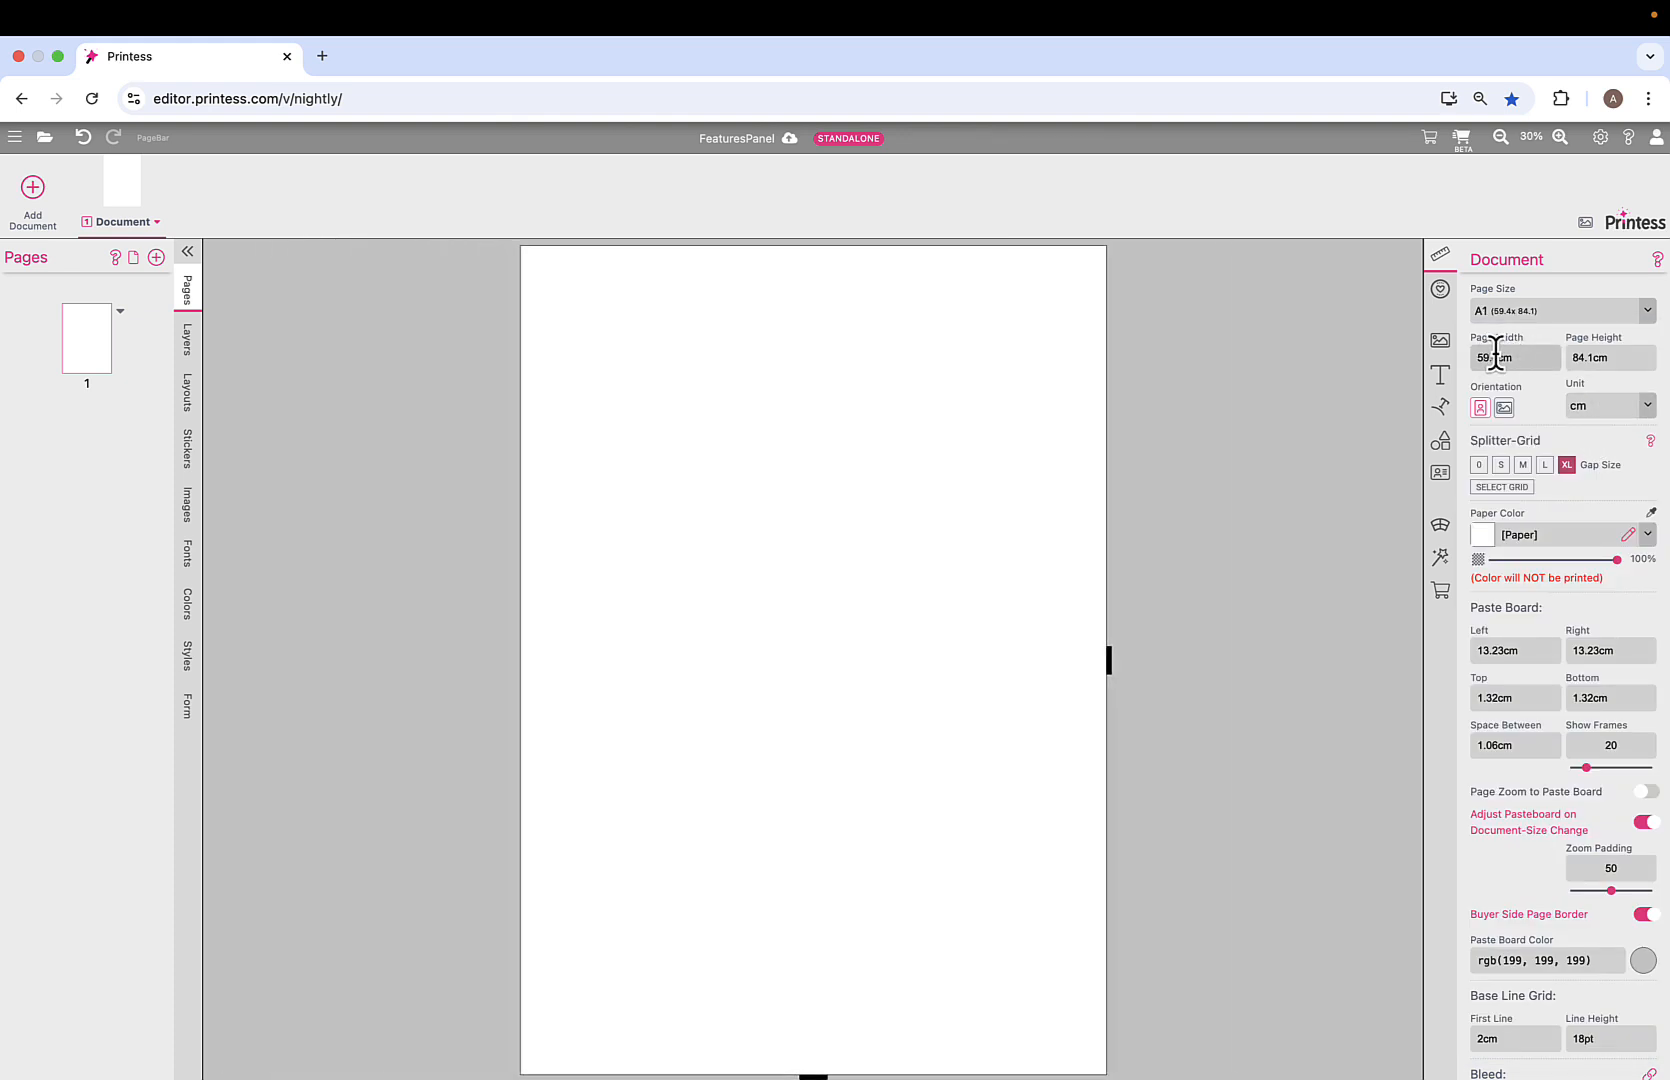
Set the page width to 25 cm and the height to 40 cm, and switch the orientation to landscape.
{"action": "left_click_drag", "start_coordinate": [1497, 355], "coordinate": [1473, 355]}
{"action": "type", "text": "25"}
{"action": "left_click_drag", "start_coordinate": [1597, 354], "coordinate": [1563, 357]}
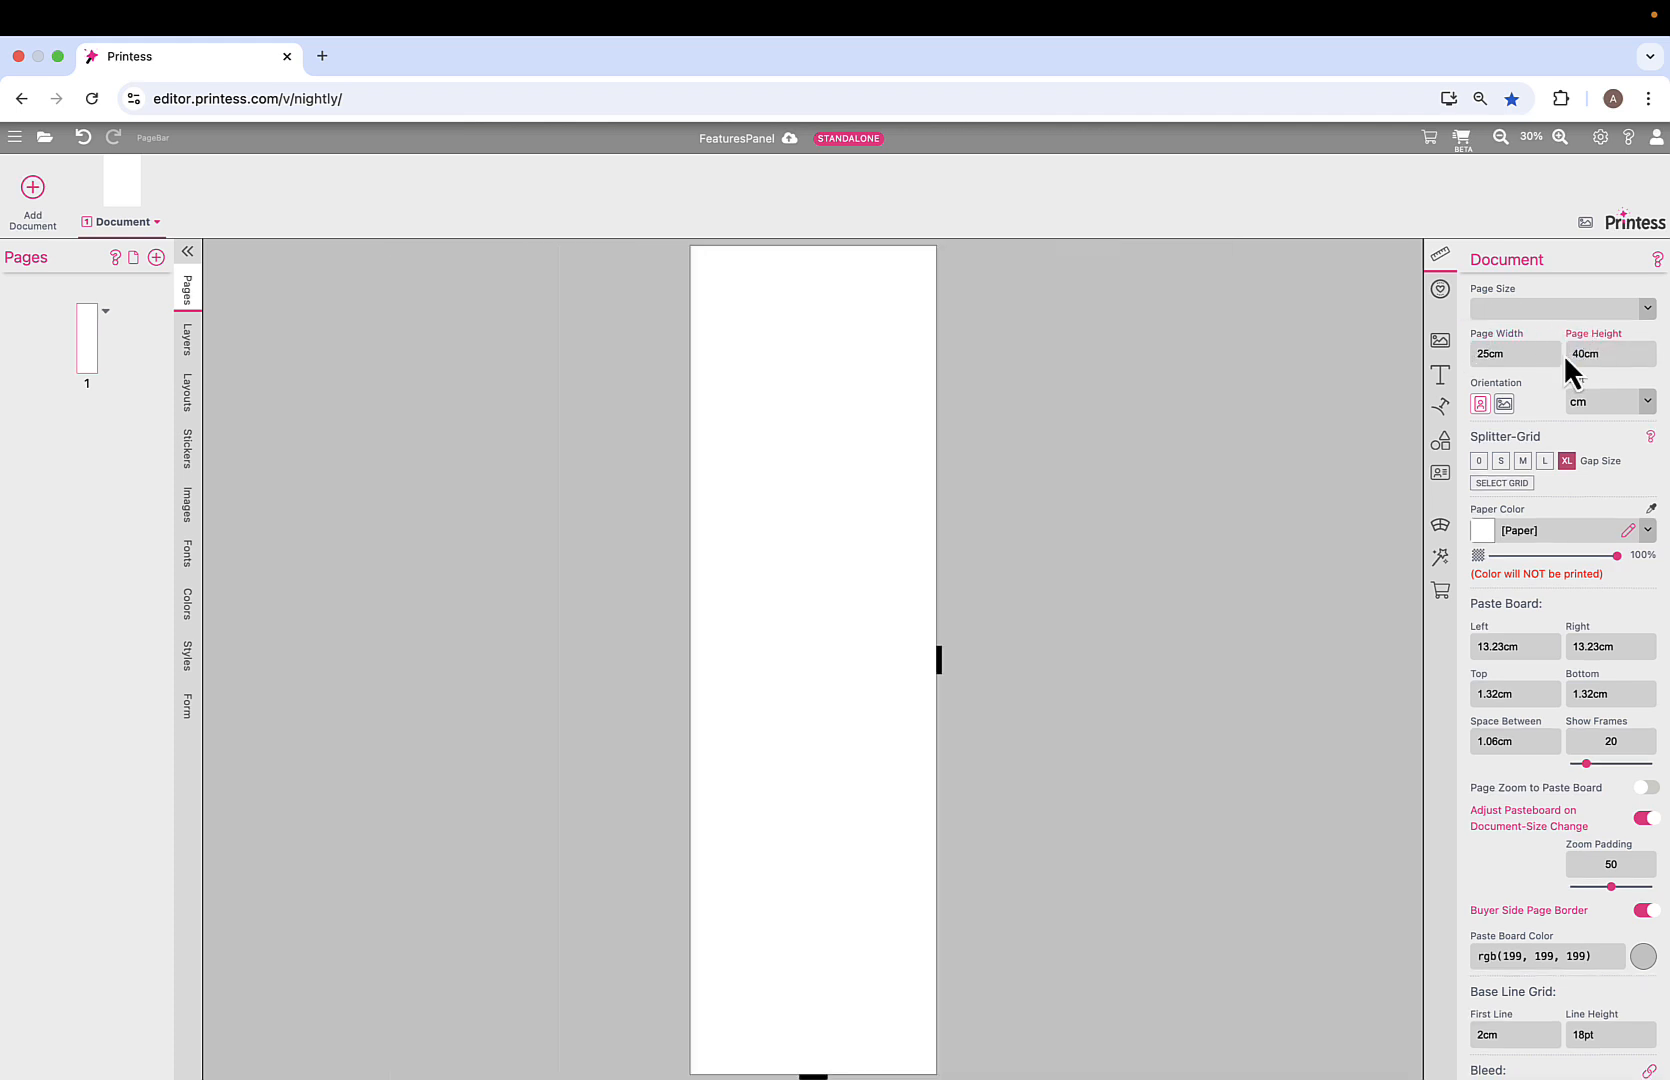
{"action": "key", "text": "Return"}
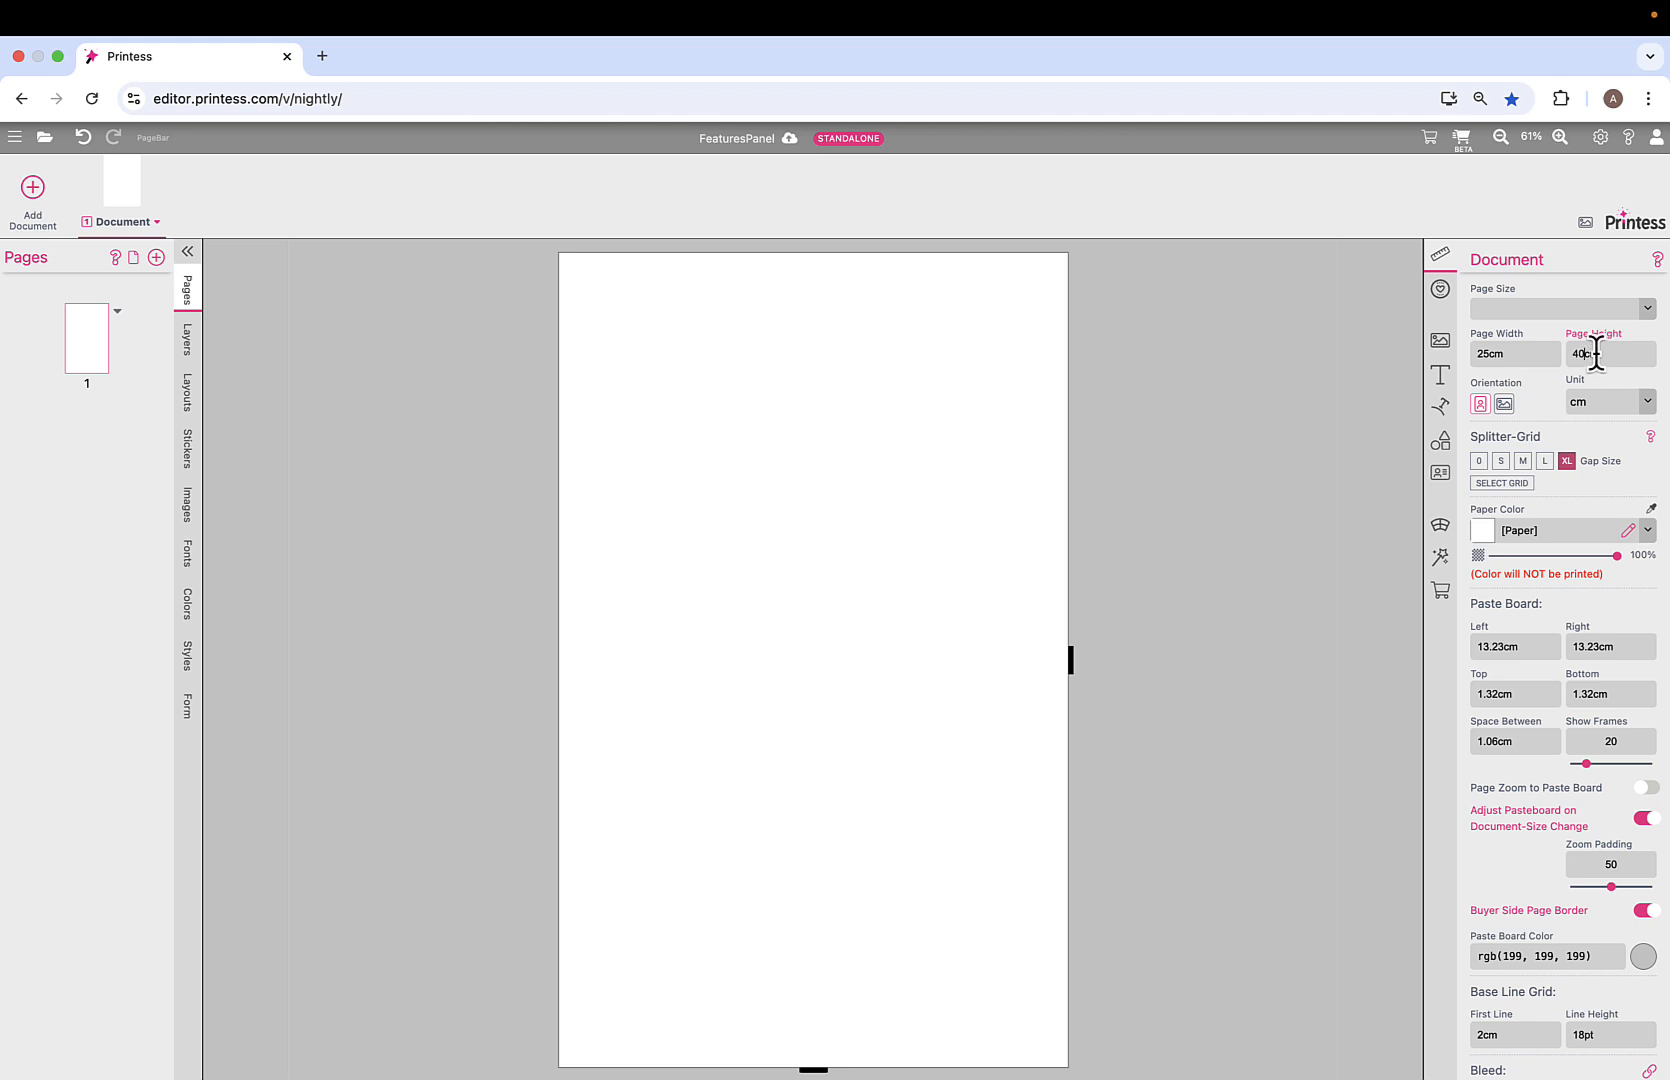
{"action": "left_click", "coordinate": [1648, 404]}
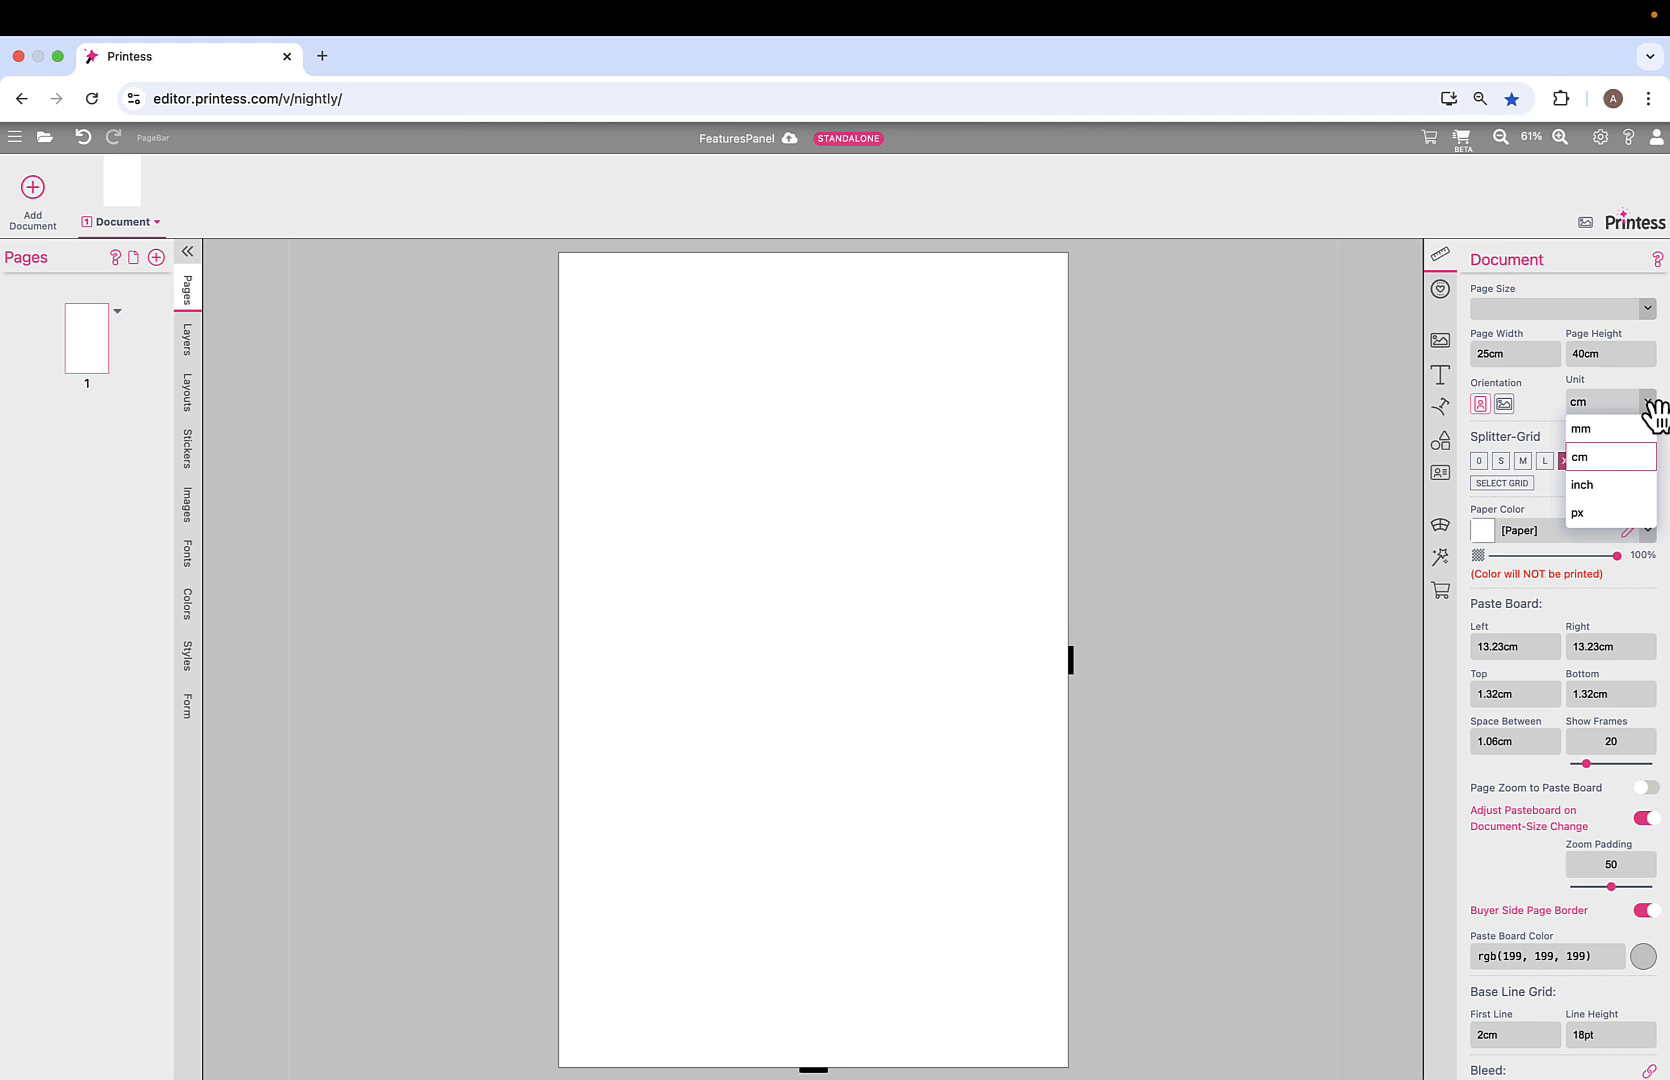
{"action": "left_click", "coordinate": [1519, 403]}
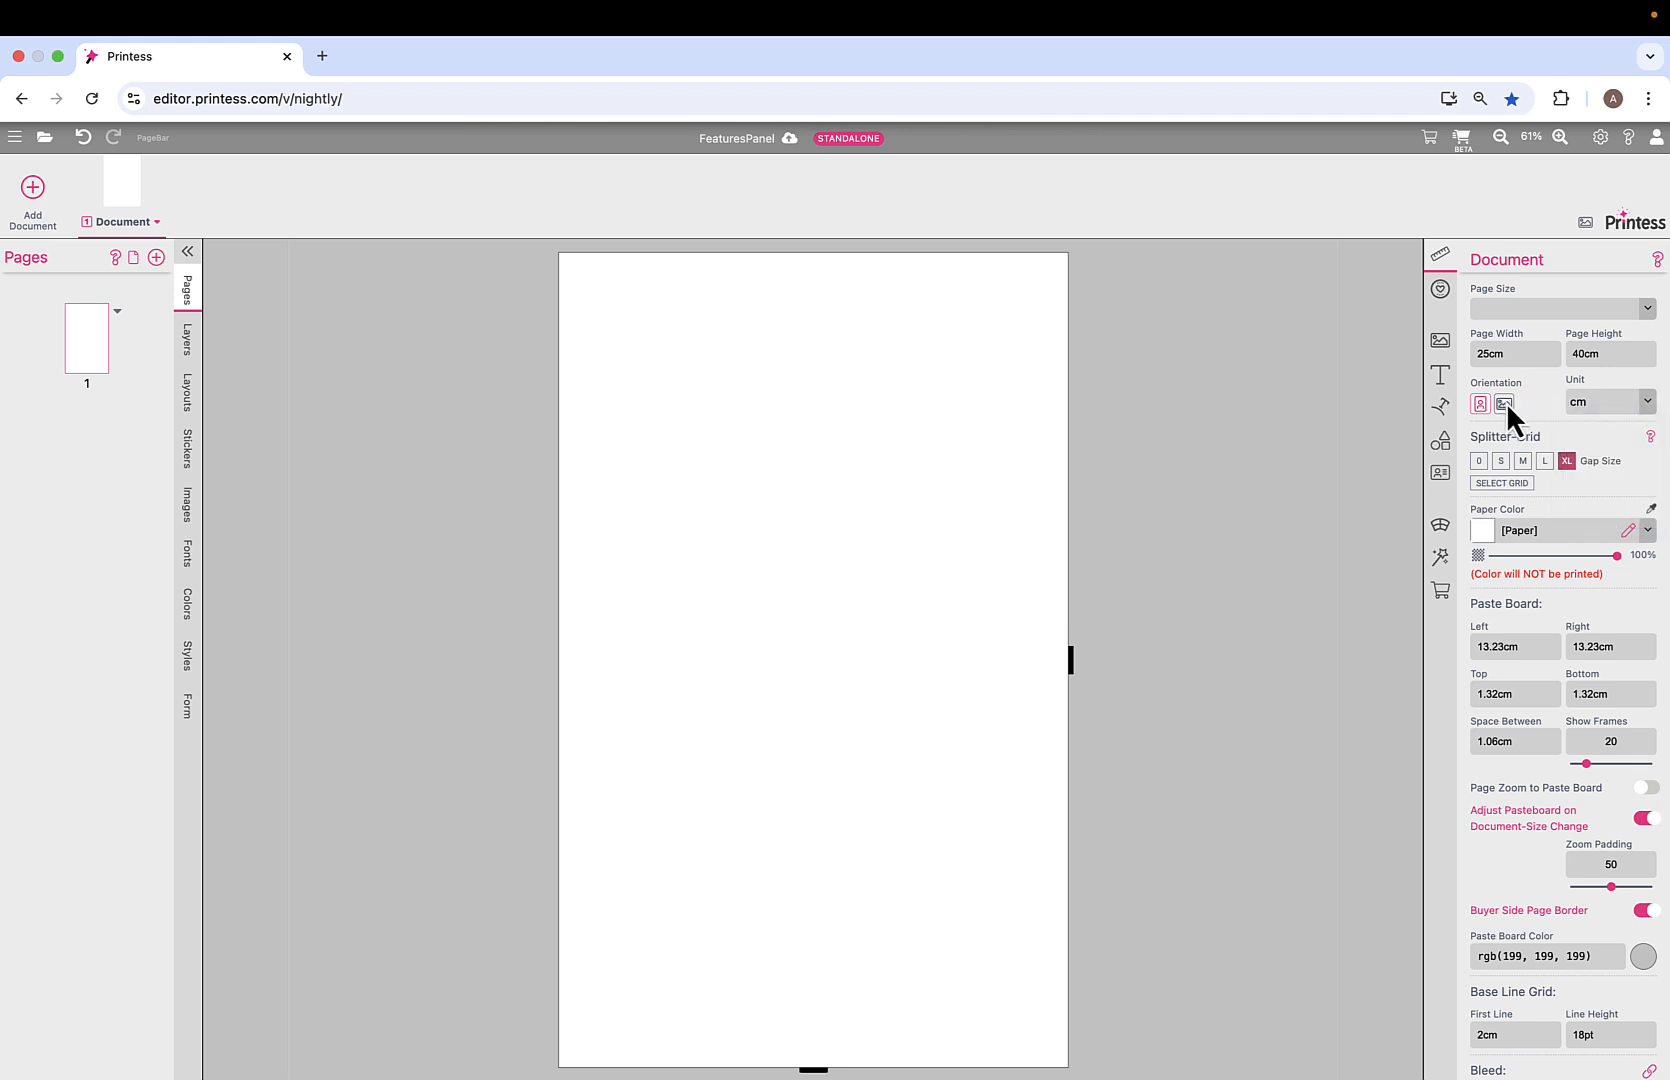
{"action": "left_click", "coordinate": [1505, 403]}
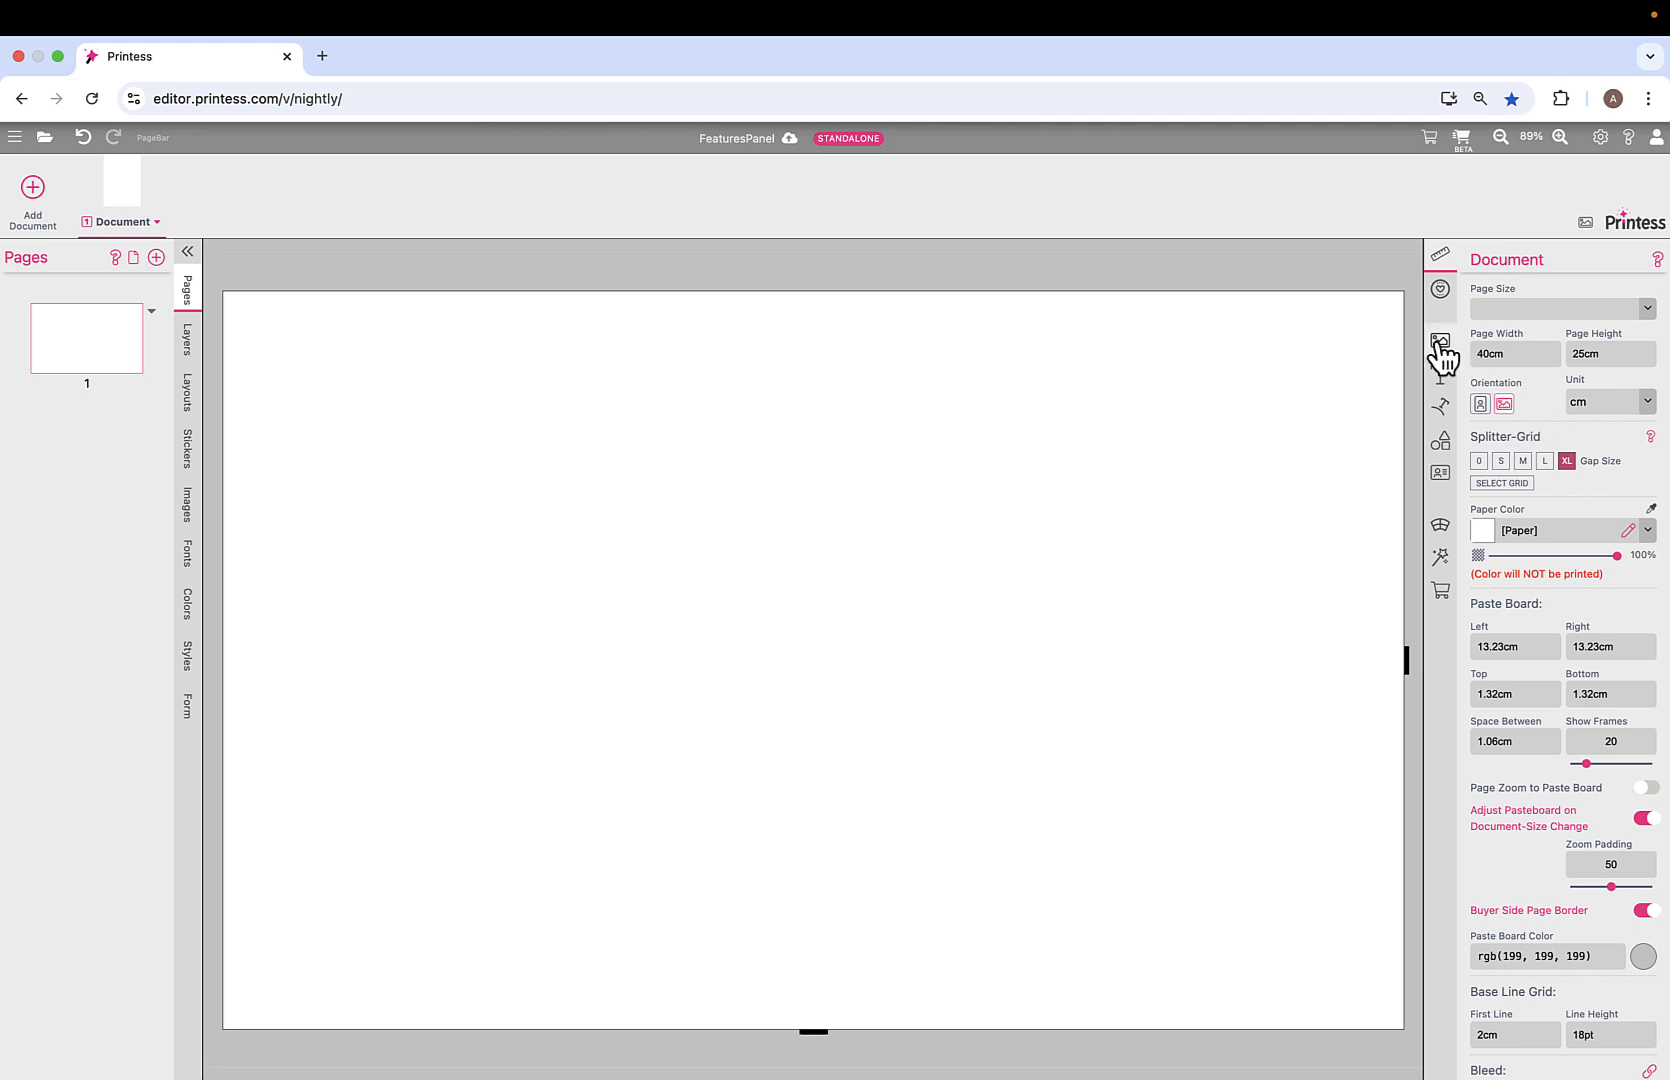
Add a placeholder image frame to the page and upload ManSmiling3.jpg, WomanSmiling3.jpg, WomanSmiling2.jpg and ManSmiling2.jpg.
{"action": "left_click", "coordinate": [1440, 343]}
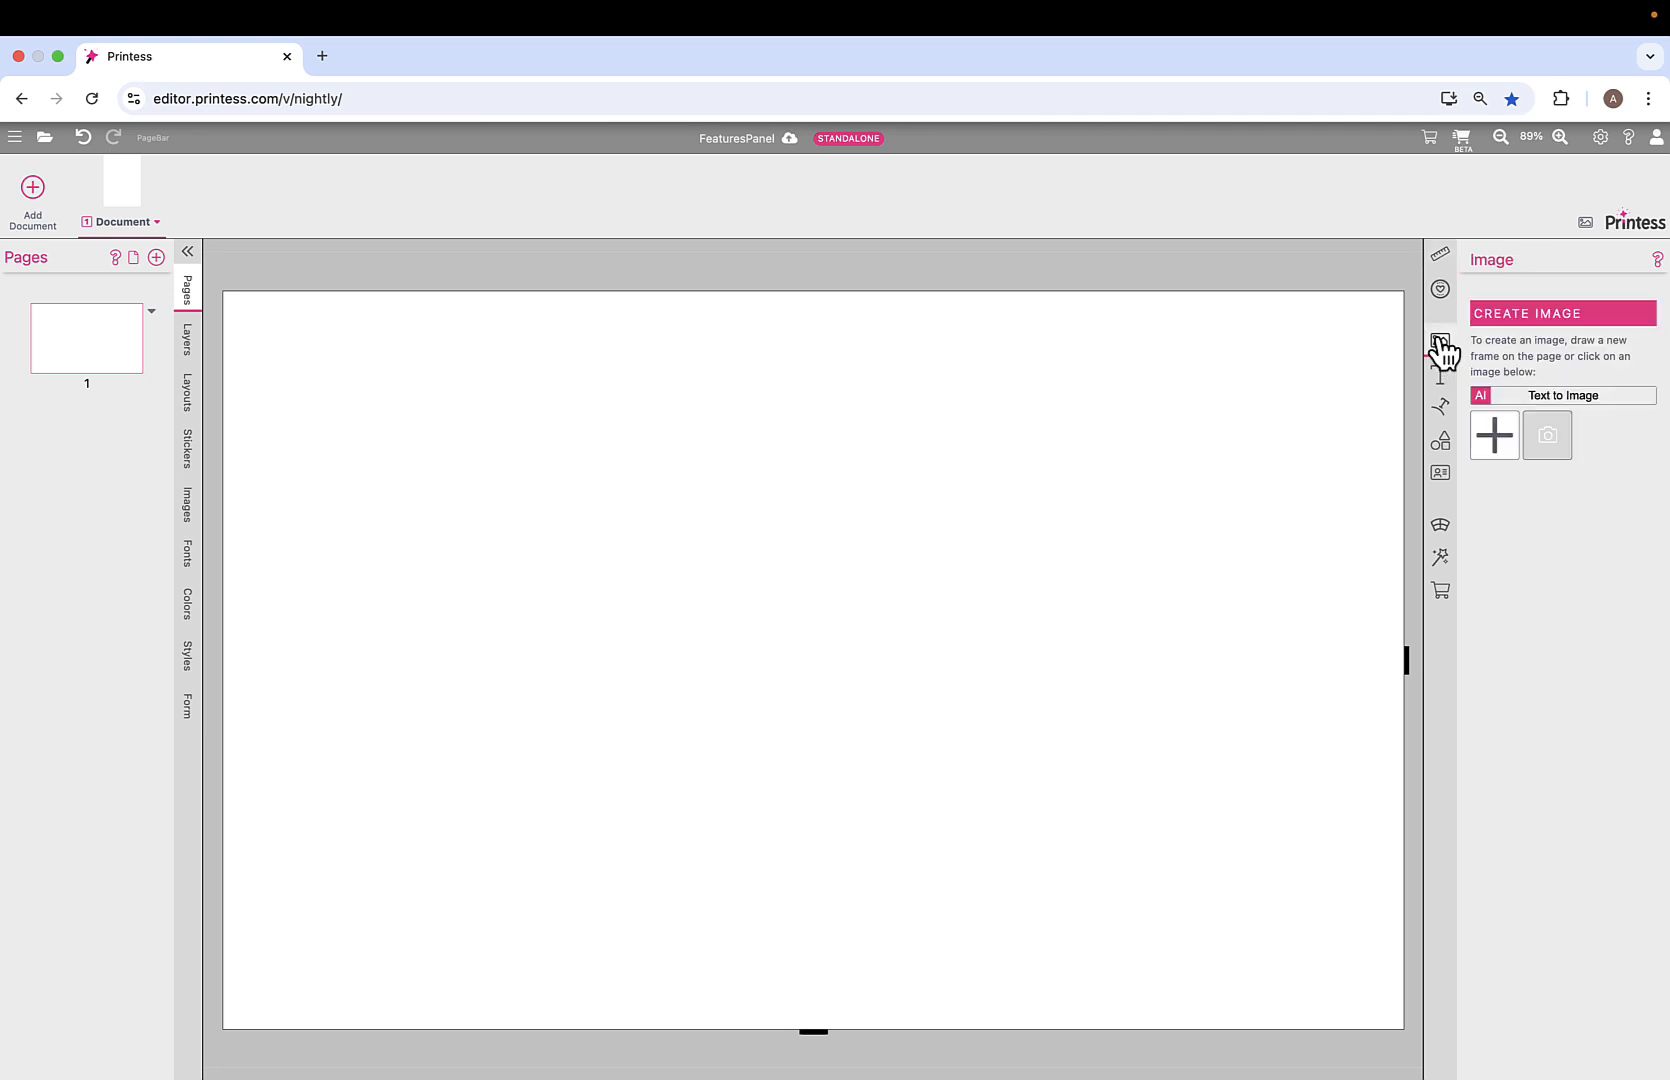
{"action": "left_click", "coordinate": [1548, 437]}
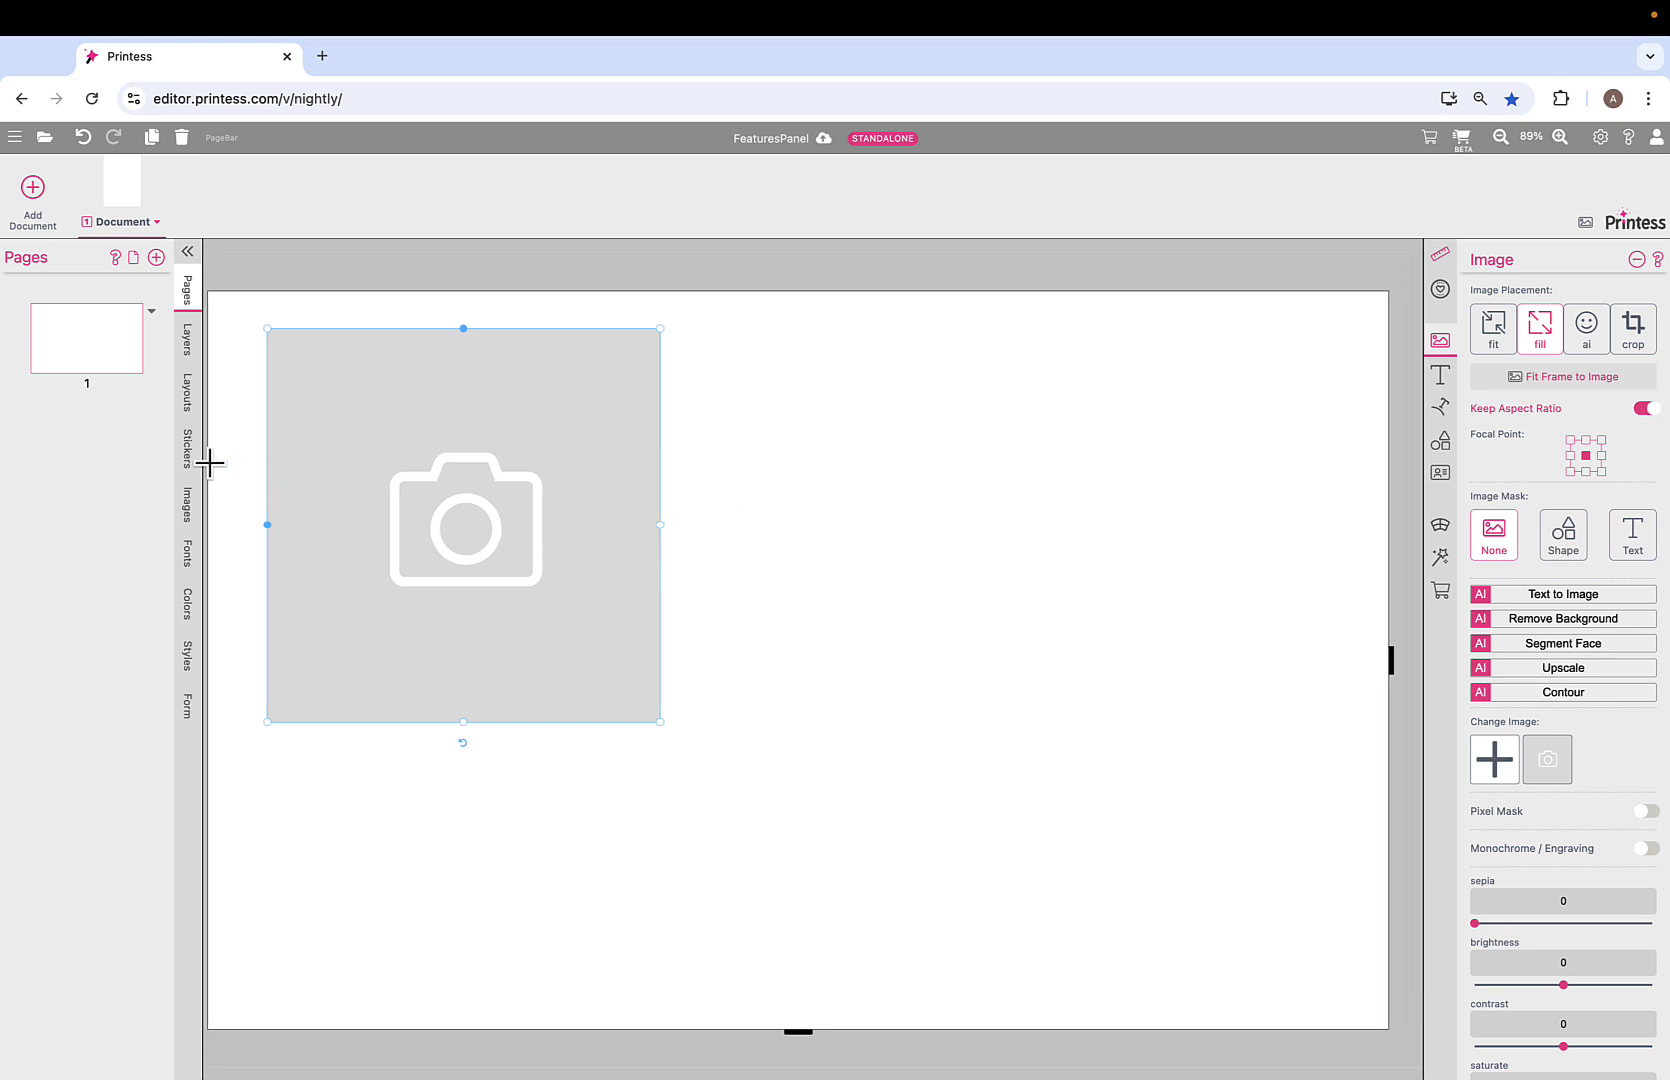
{"action": "left_click", "coordinate": [196, 513]}
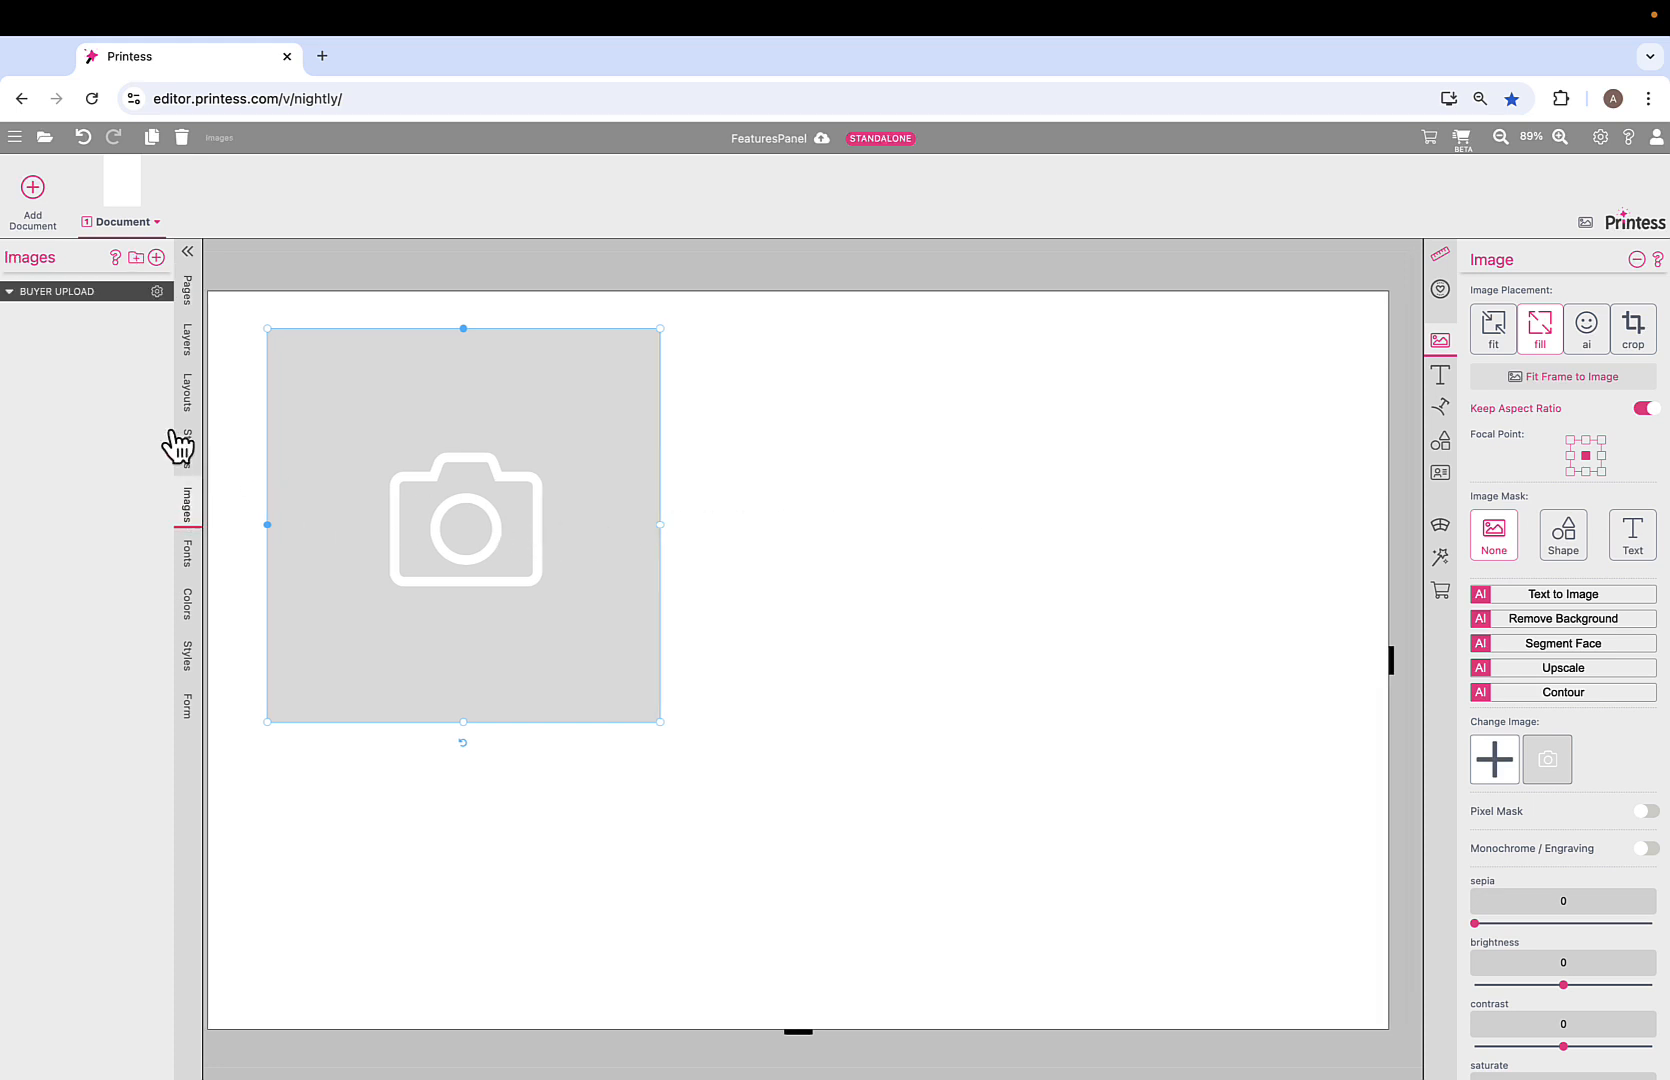
{"action": "left_click", "coordinate": [157, 260]}
{"action": "left_click", "coordinate": [803, 620]}
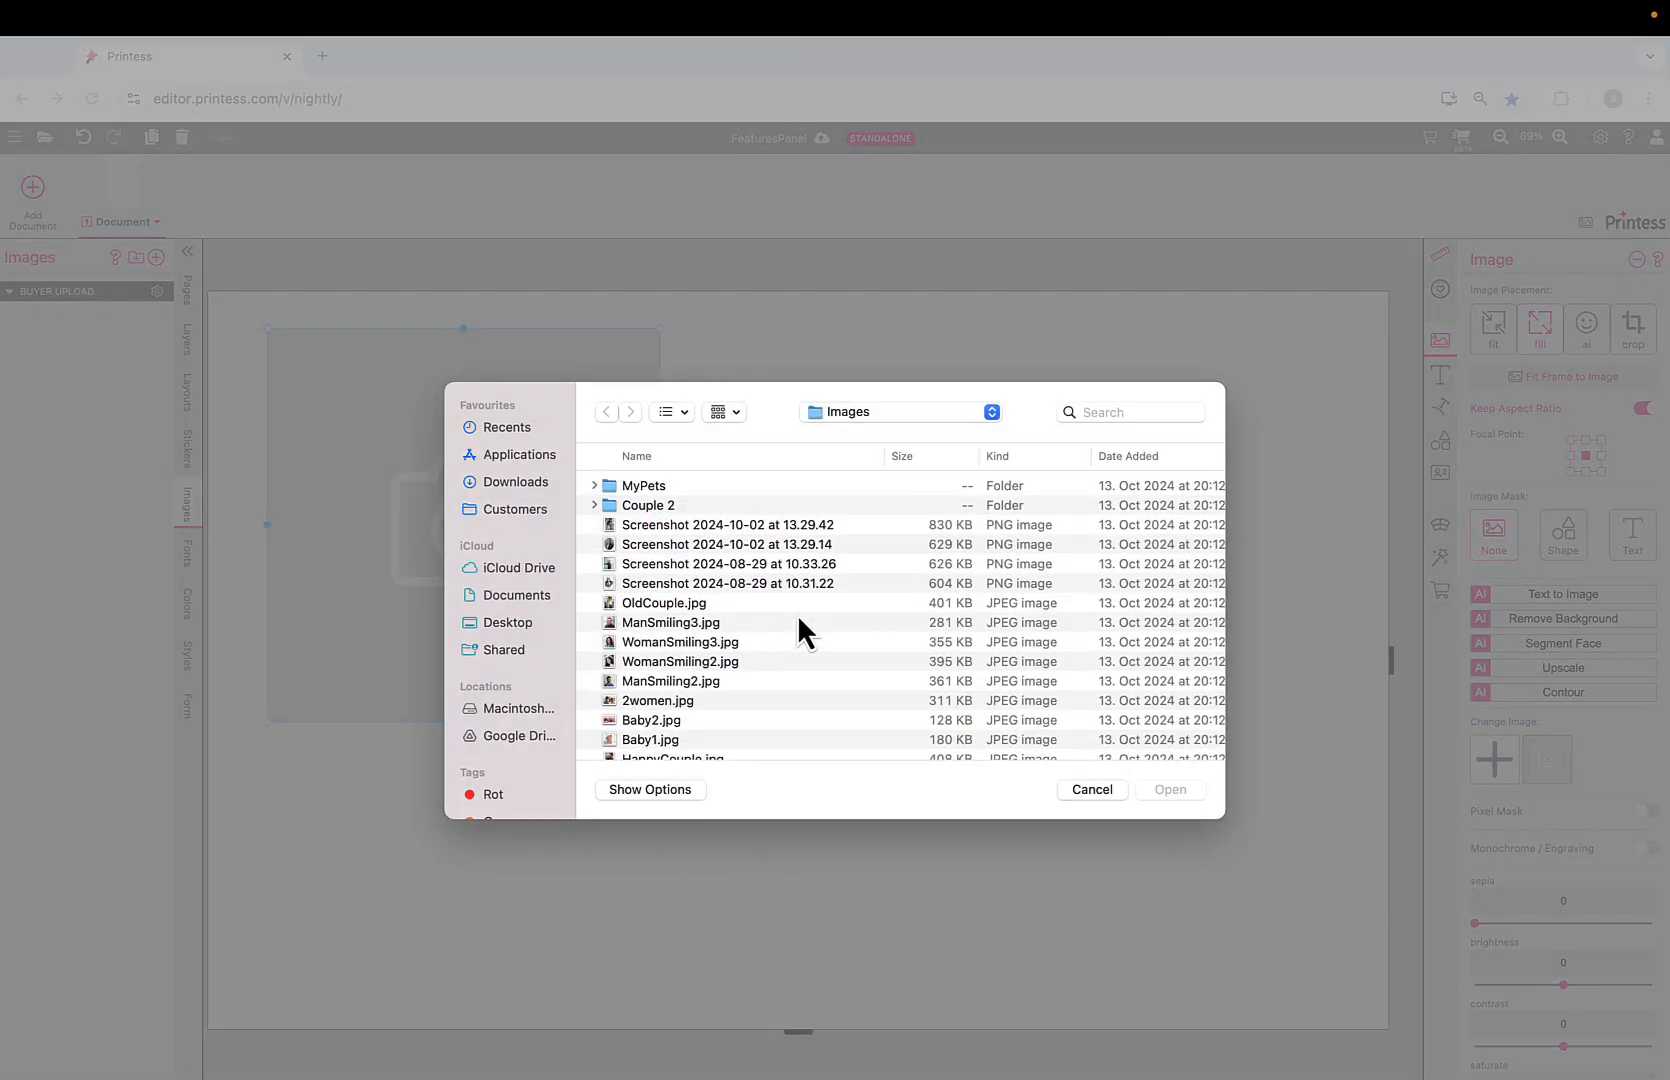
{"action": "left_click", "coordinate": [695, 626]}
{"action": "left_click", "coordinate": [680, 681], "text": "shift"}
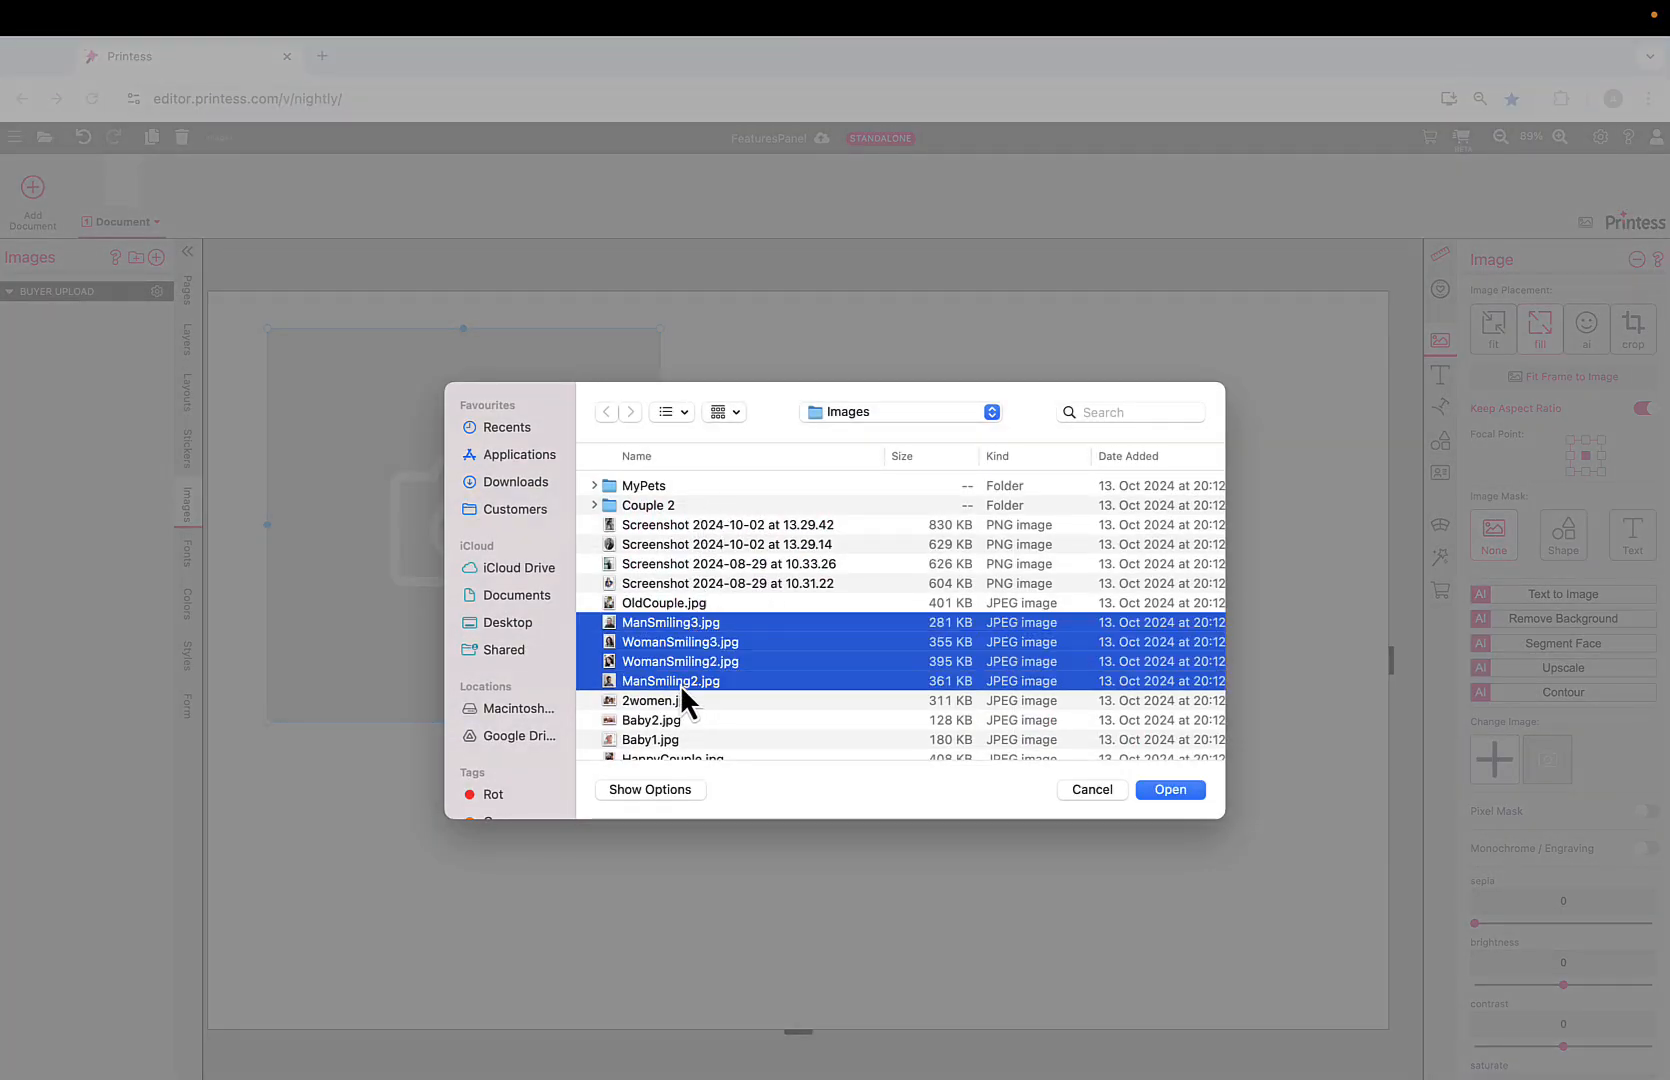
{"action": "left_click", "coordinate": [1171, 790]}
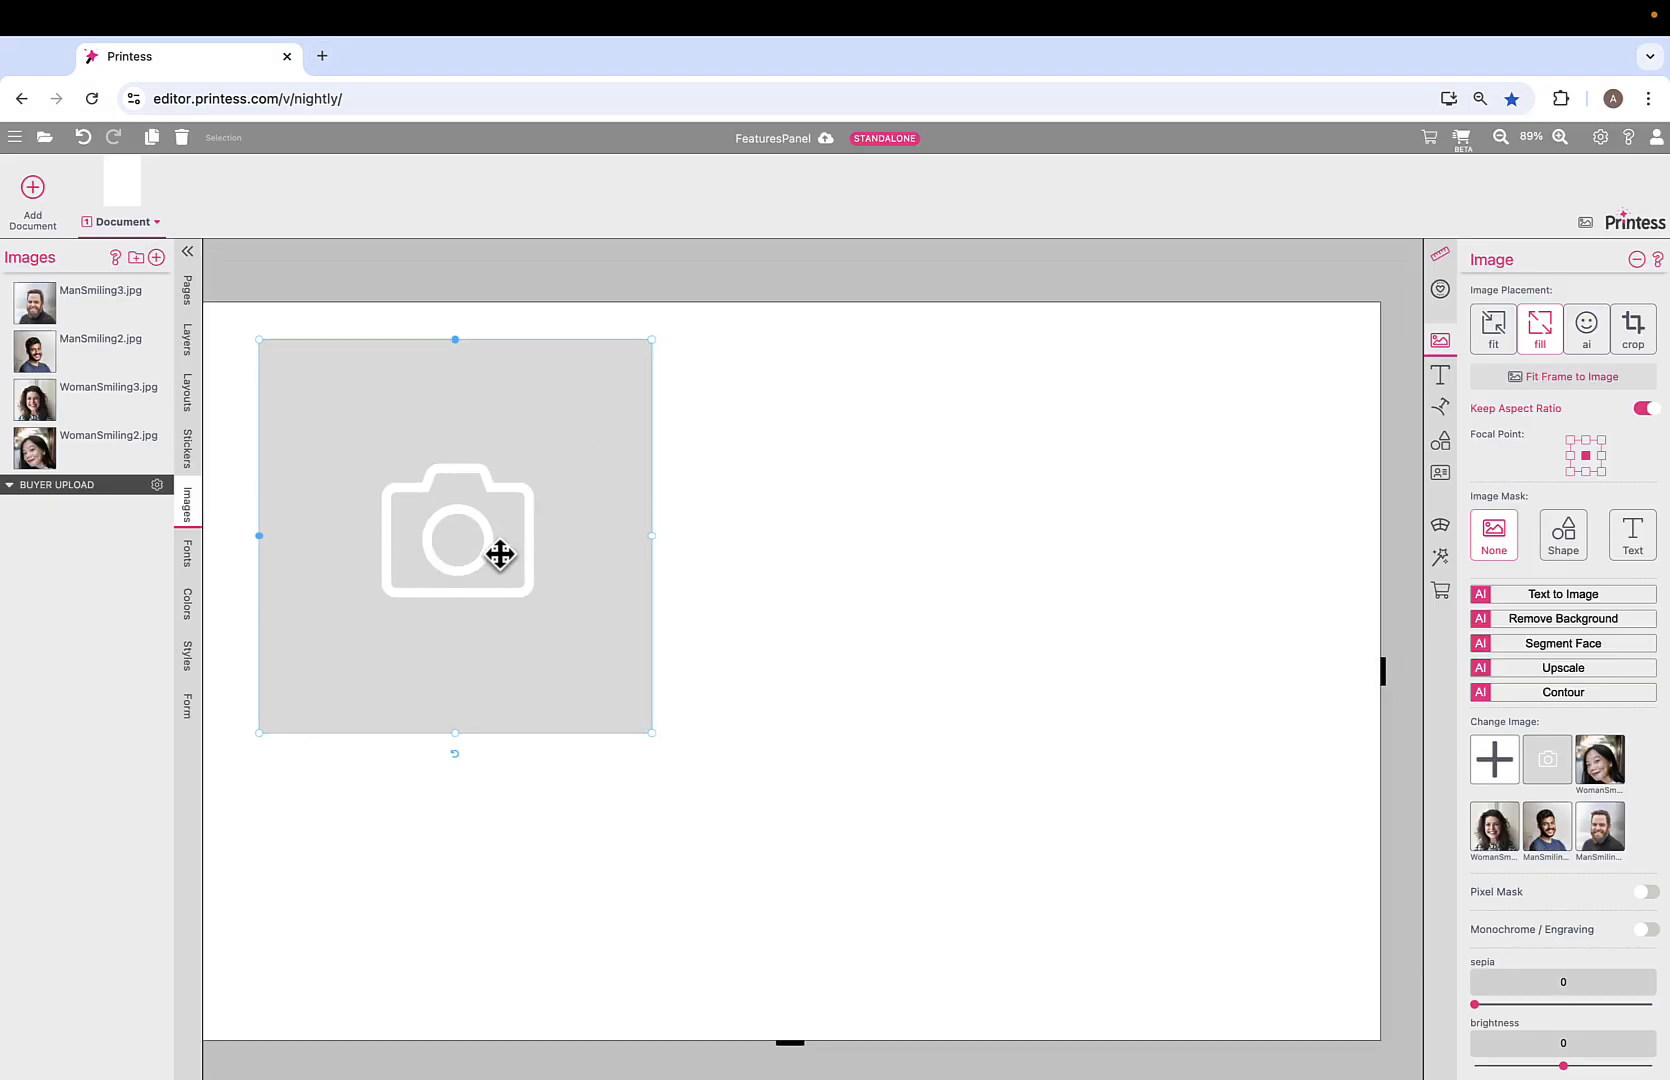
Try several uploaded photos in the image frame, leave ManSmiling2.jpg in it and deselect the frame.
{"action": "left_click", "coordinate": [42, 360]}
{"action": "left_click", "coordinate": [42, 310]}
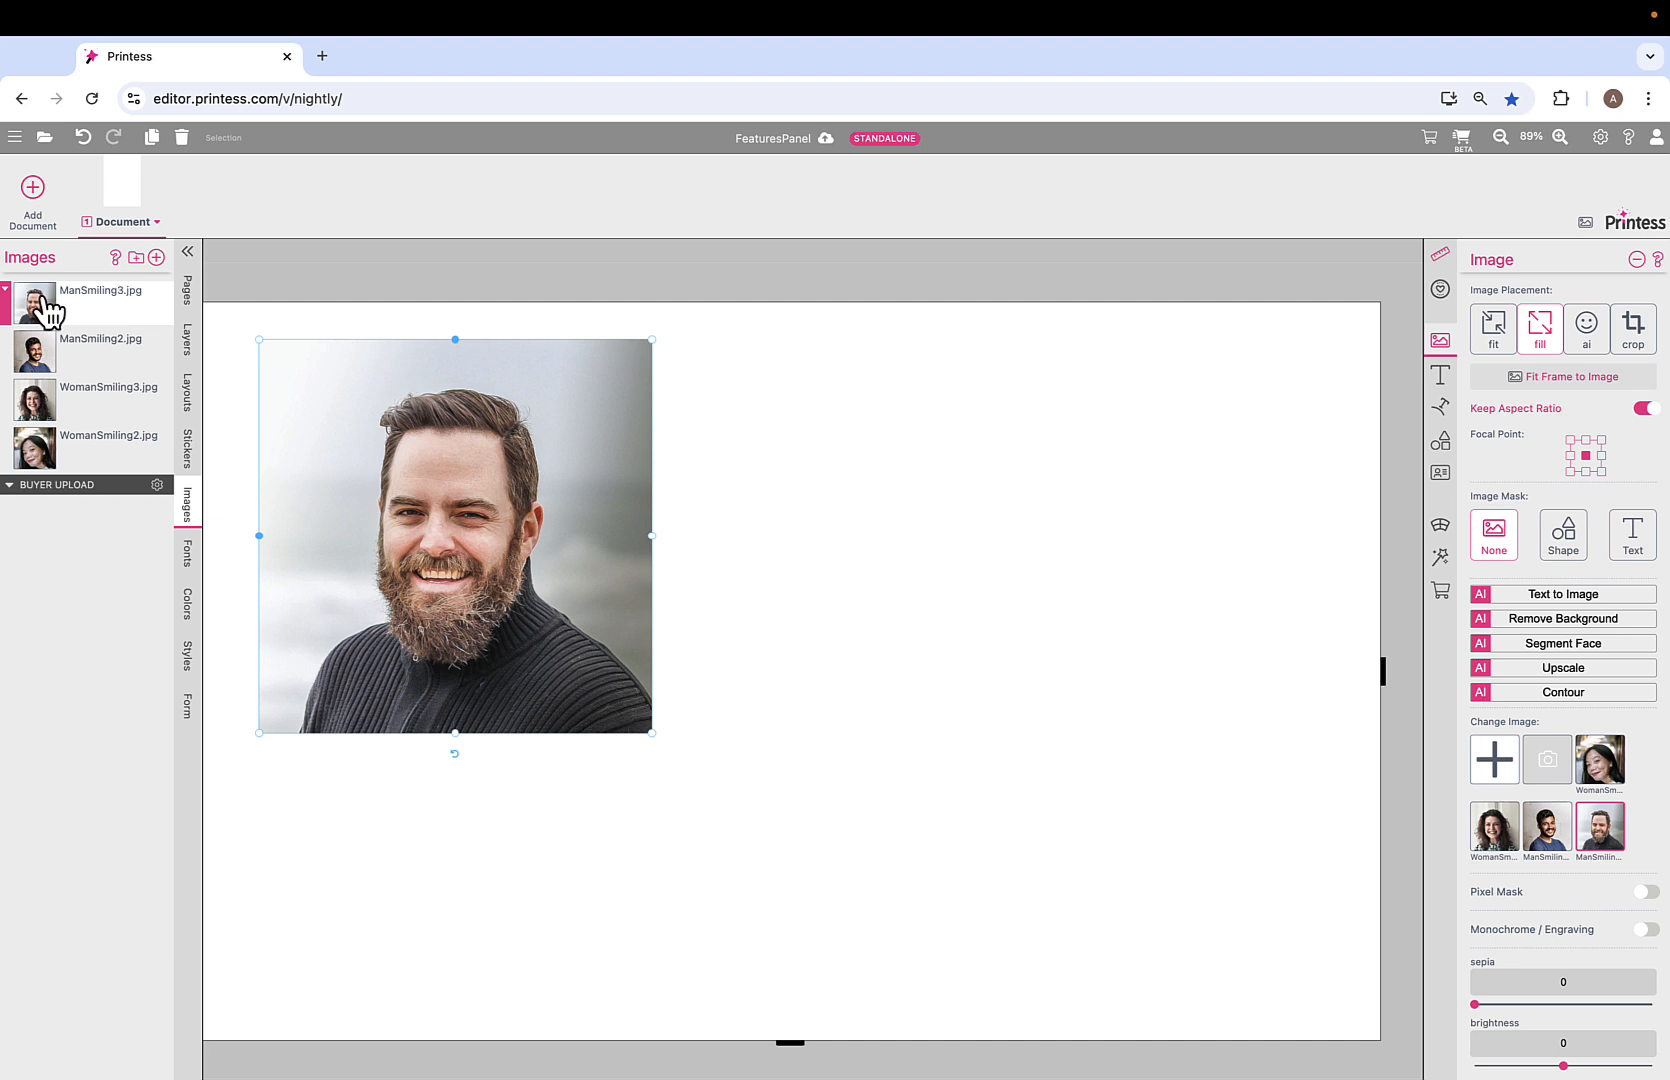
{"action": "left_click", "coordinate": [43, 418]}
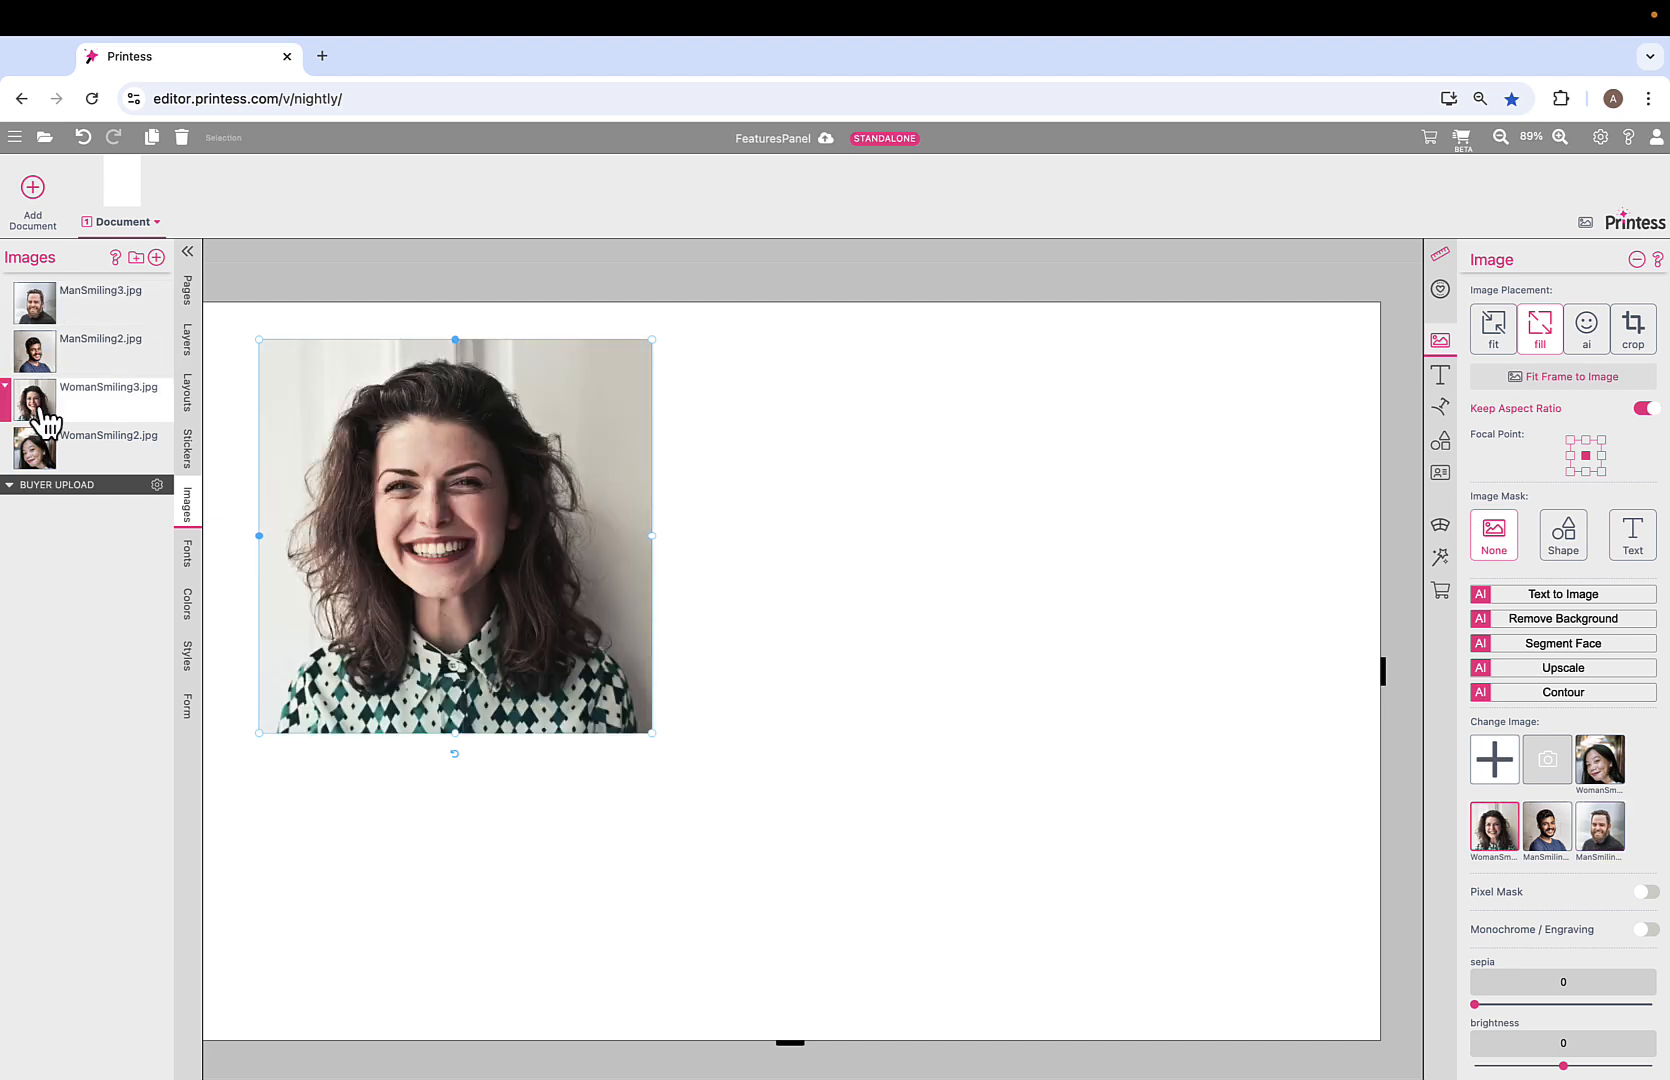
{"action": "left_click", "coordinate": [45, 358]}
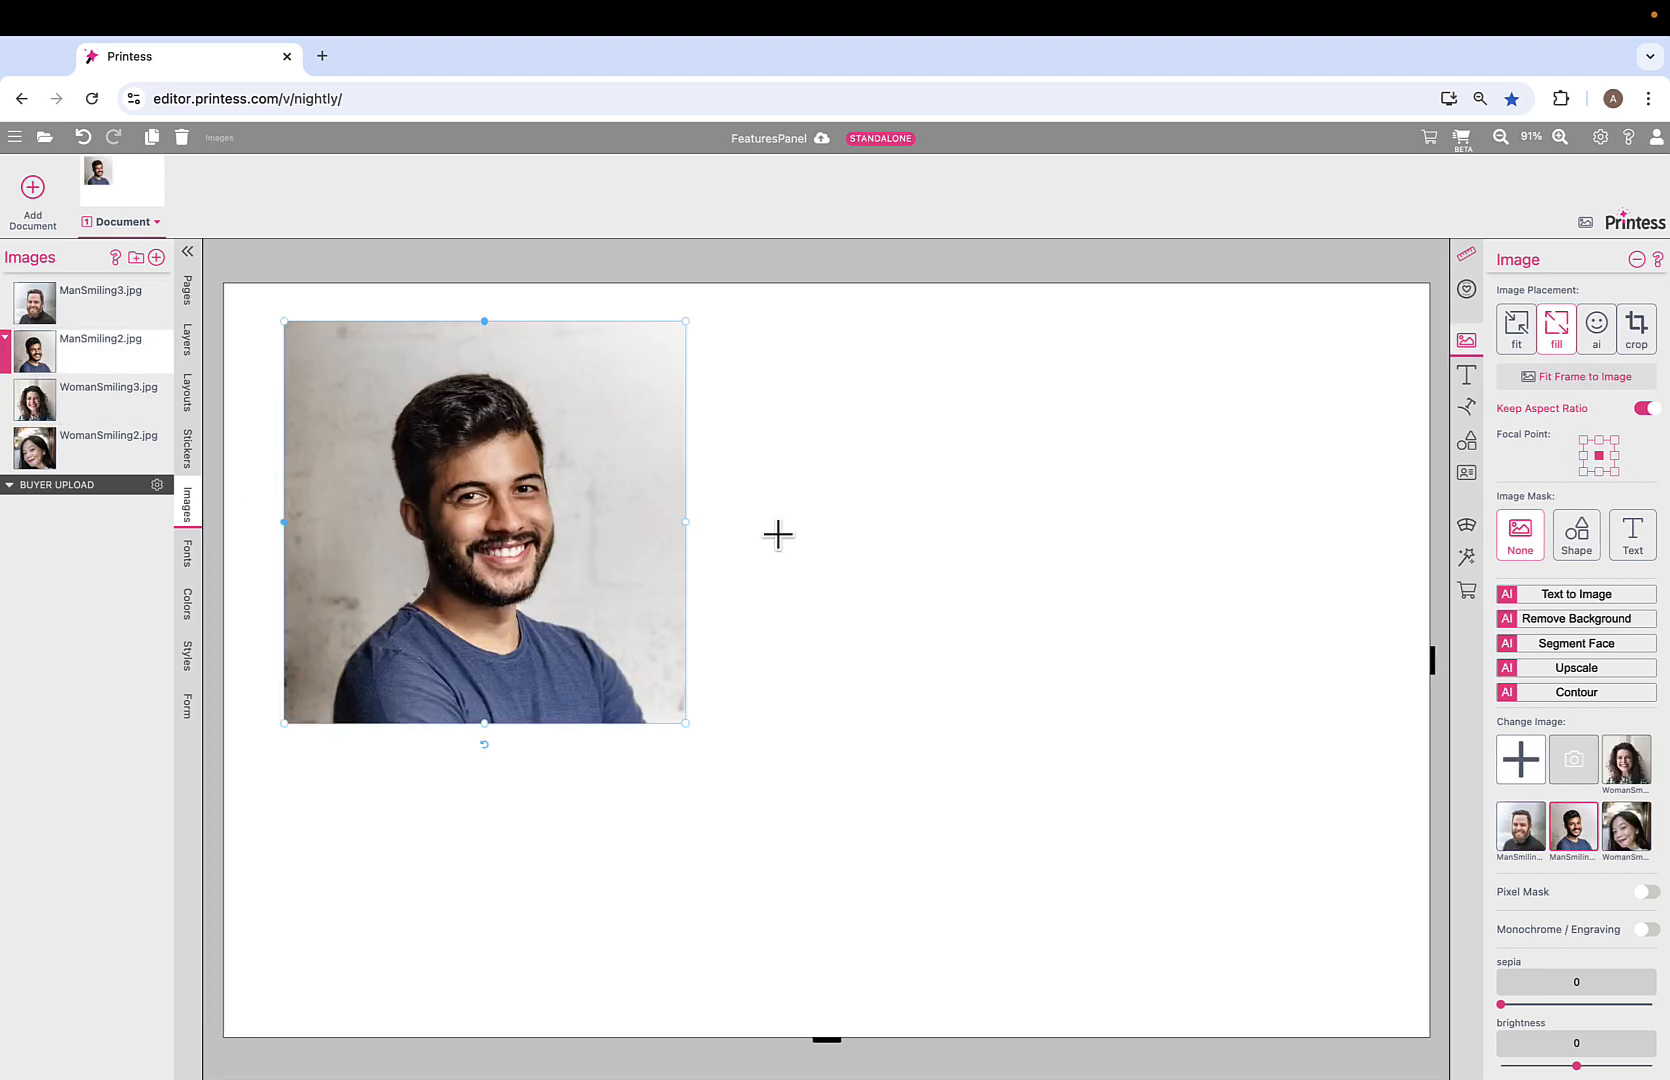
{"action": "left_click", "coordinate": [1229, 538]}
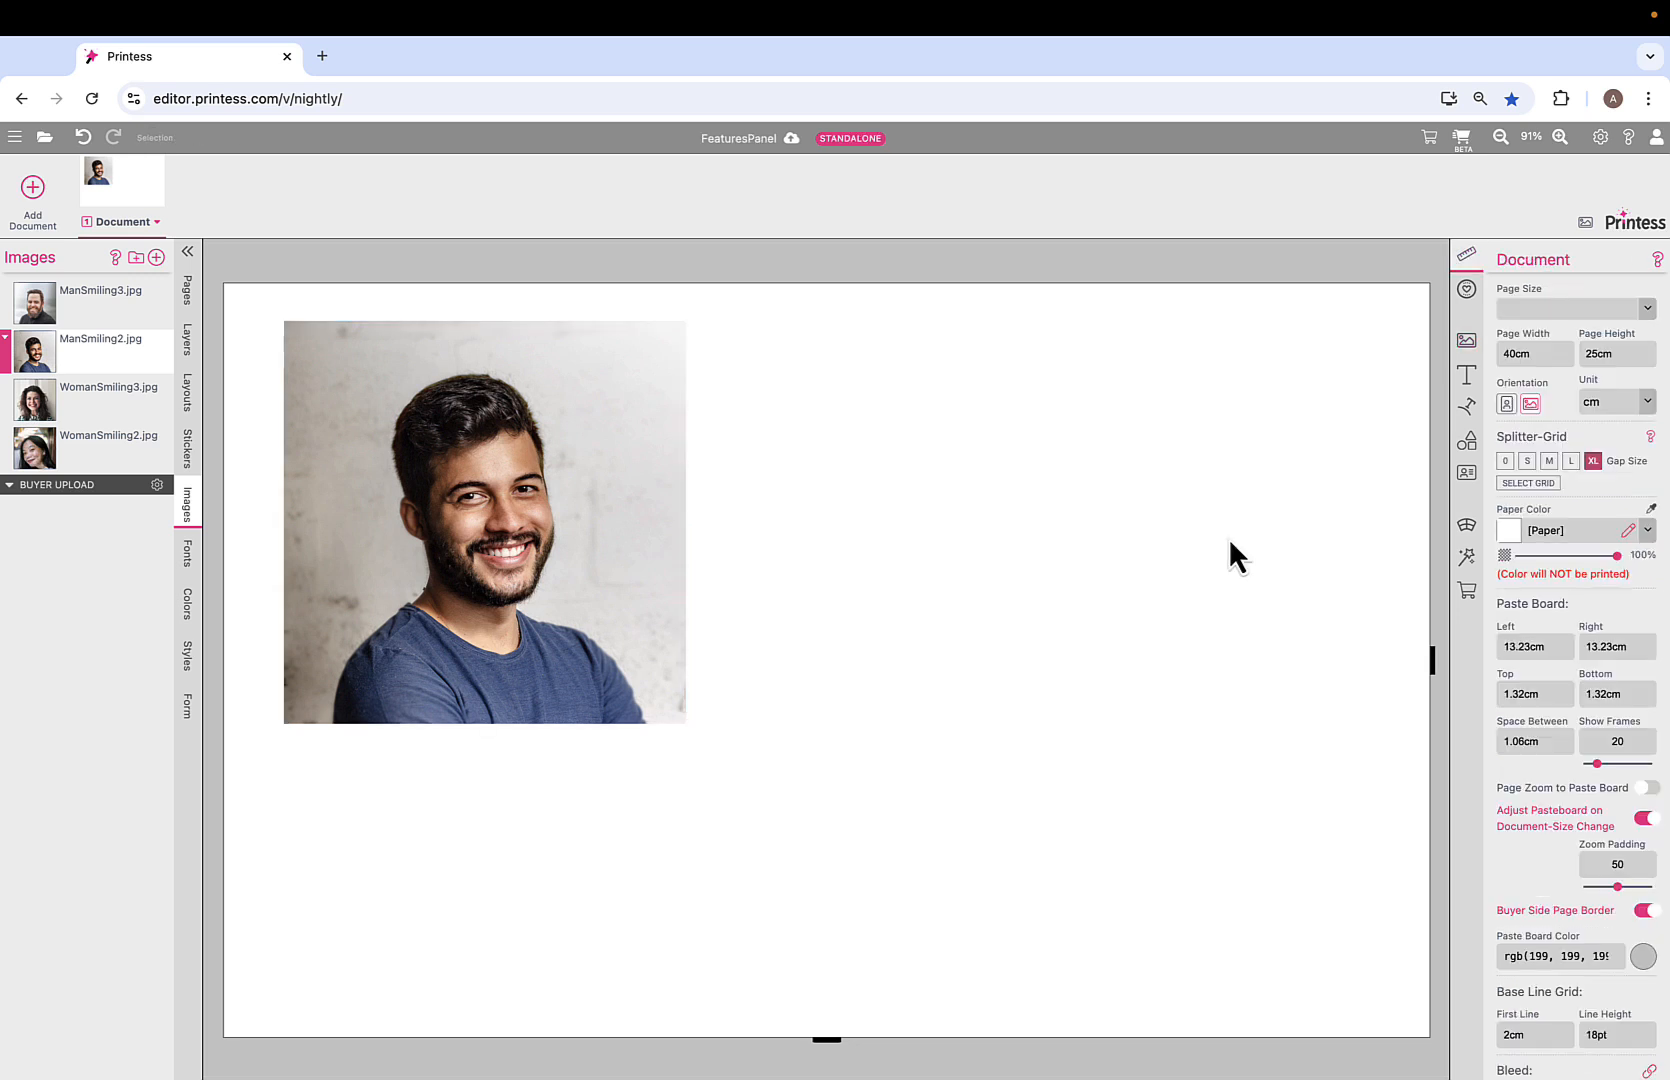
Add a square shape to the page and place it to the right of the photo.
{"action": "left_click", "coordinate": [1476, 452]}
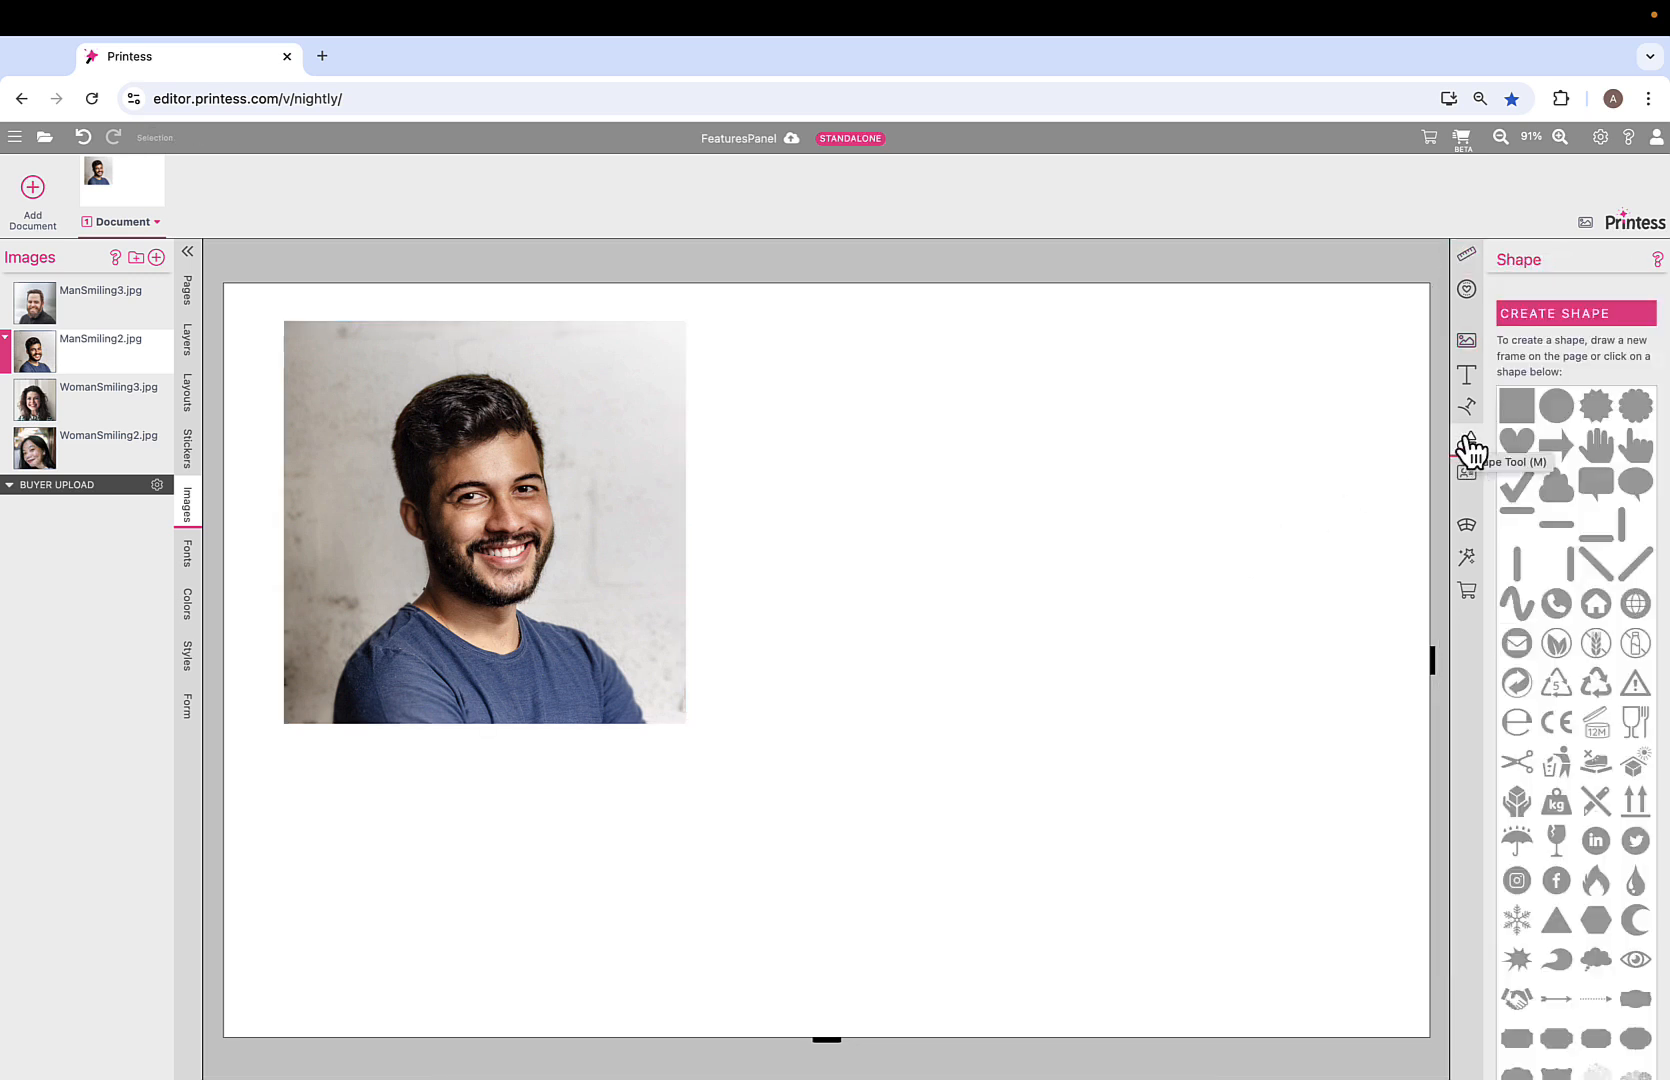
{"action": "left_click", "coordinate": [1518, 408]}
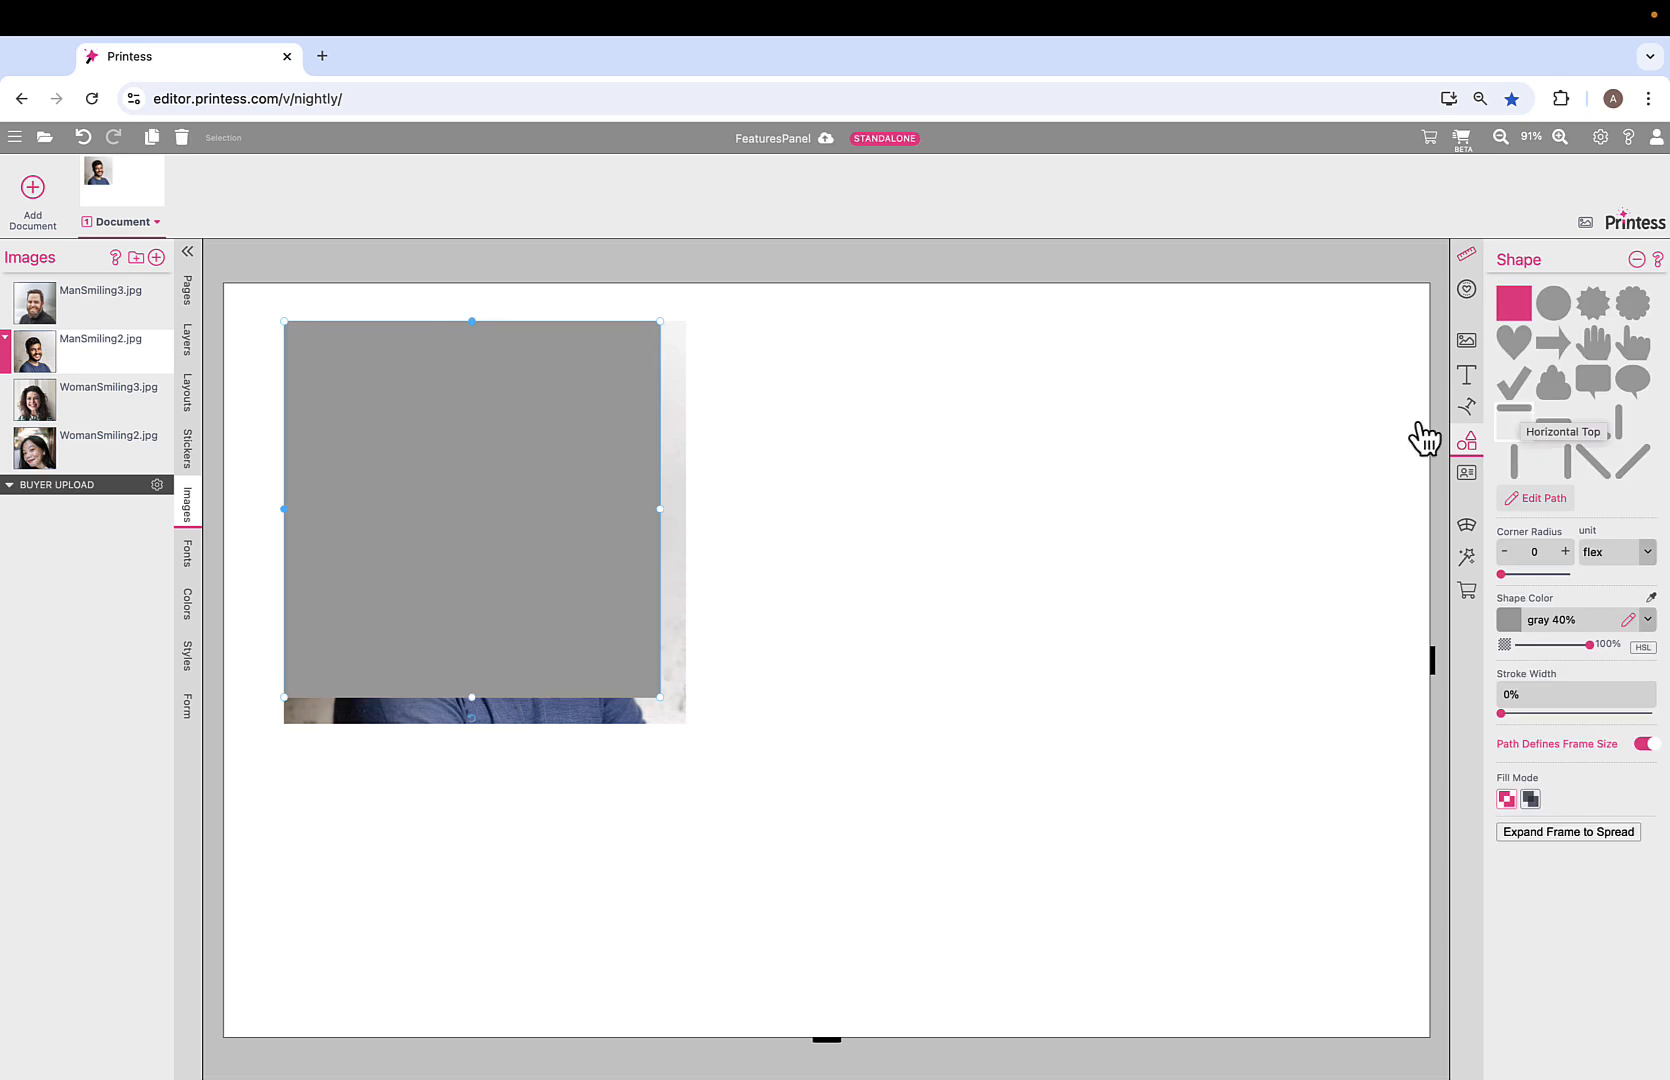
{"action": "left_click_drag", "start_coordinate": [496, 485], "coordinate": [965, 542]}
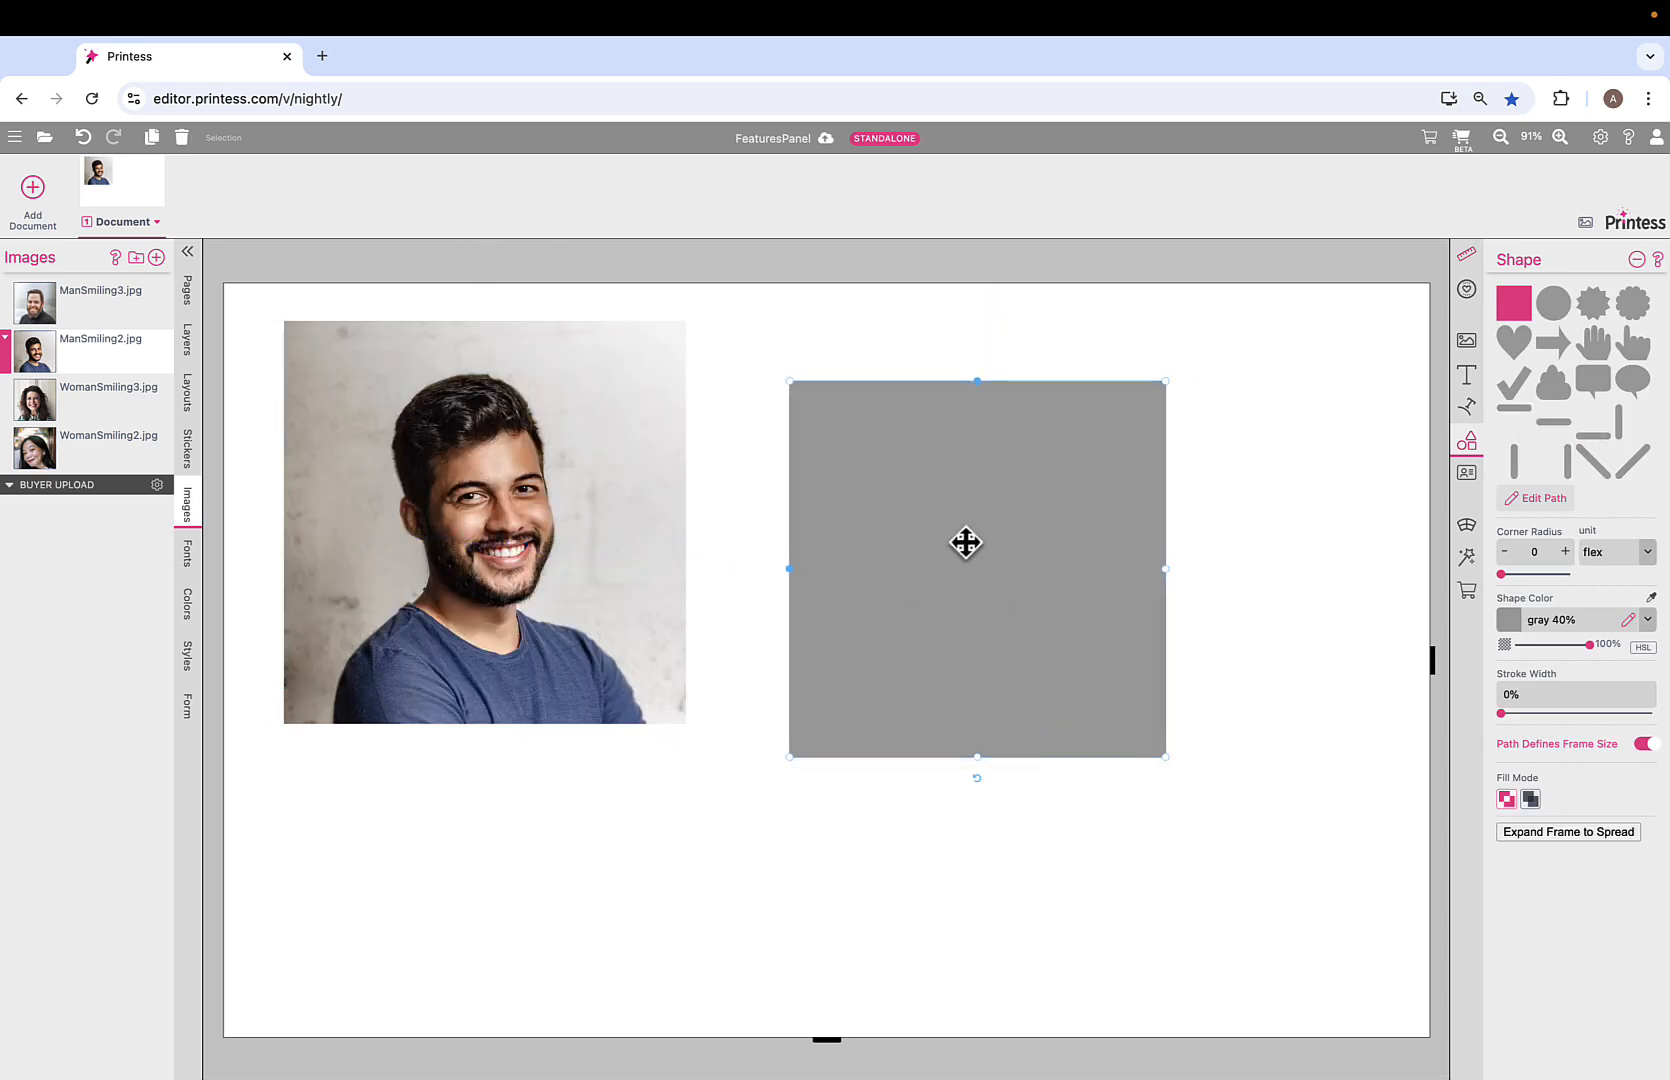
Colour the square Pink and set its corner radius to 24.
{"action": "left_click", "coordinate": [1647, 620]}
{"action": "left_click", "coordinate": [1560, 430]}
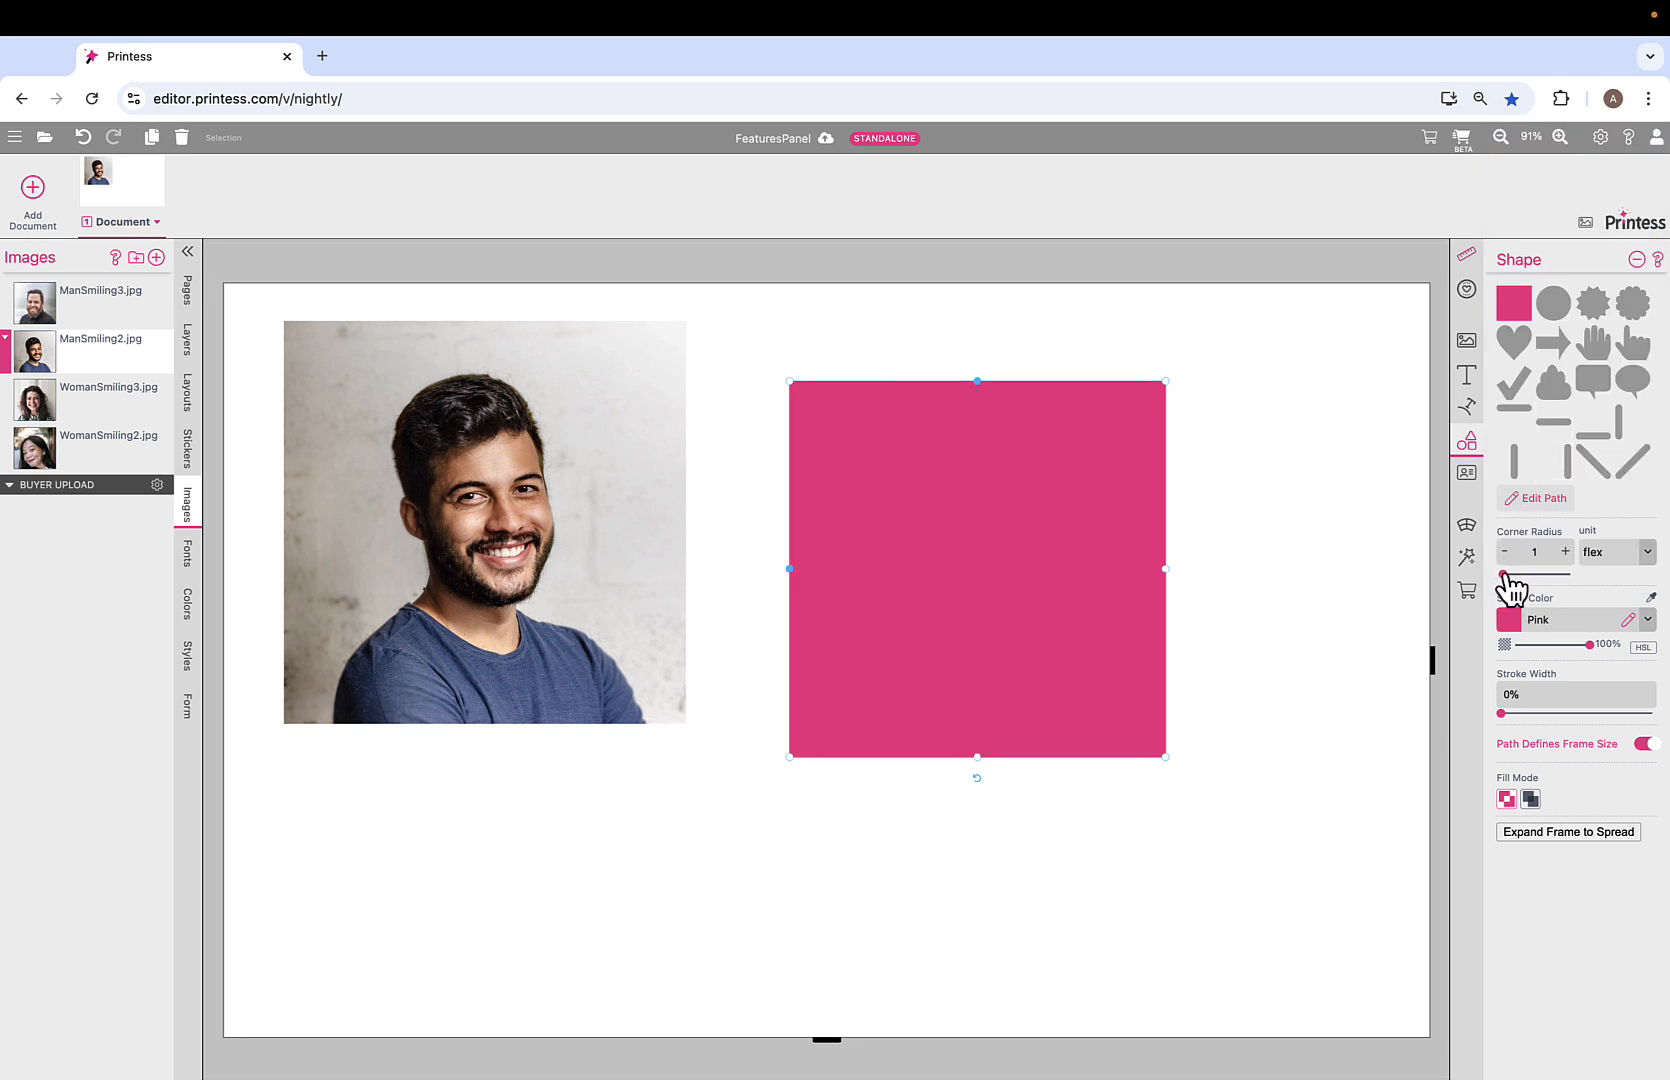
{"action": "left_click_drag", "start_coordinate": [1502, 574], "coordinate": [1543, 590]}
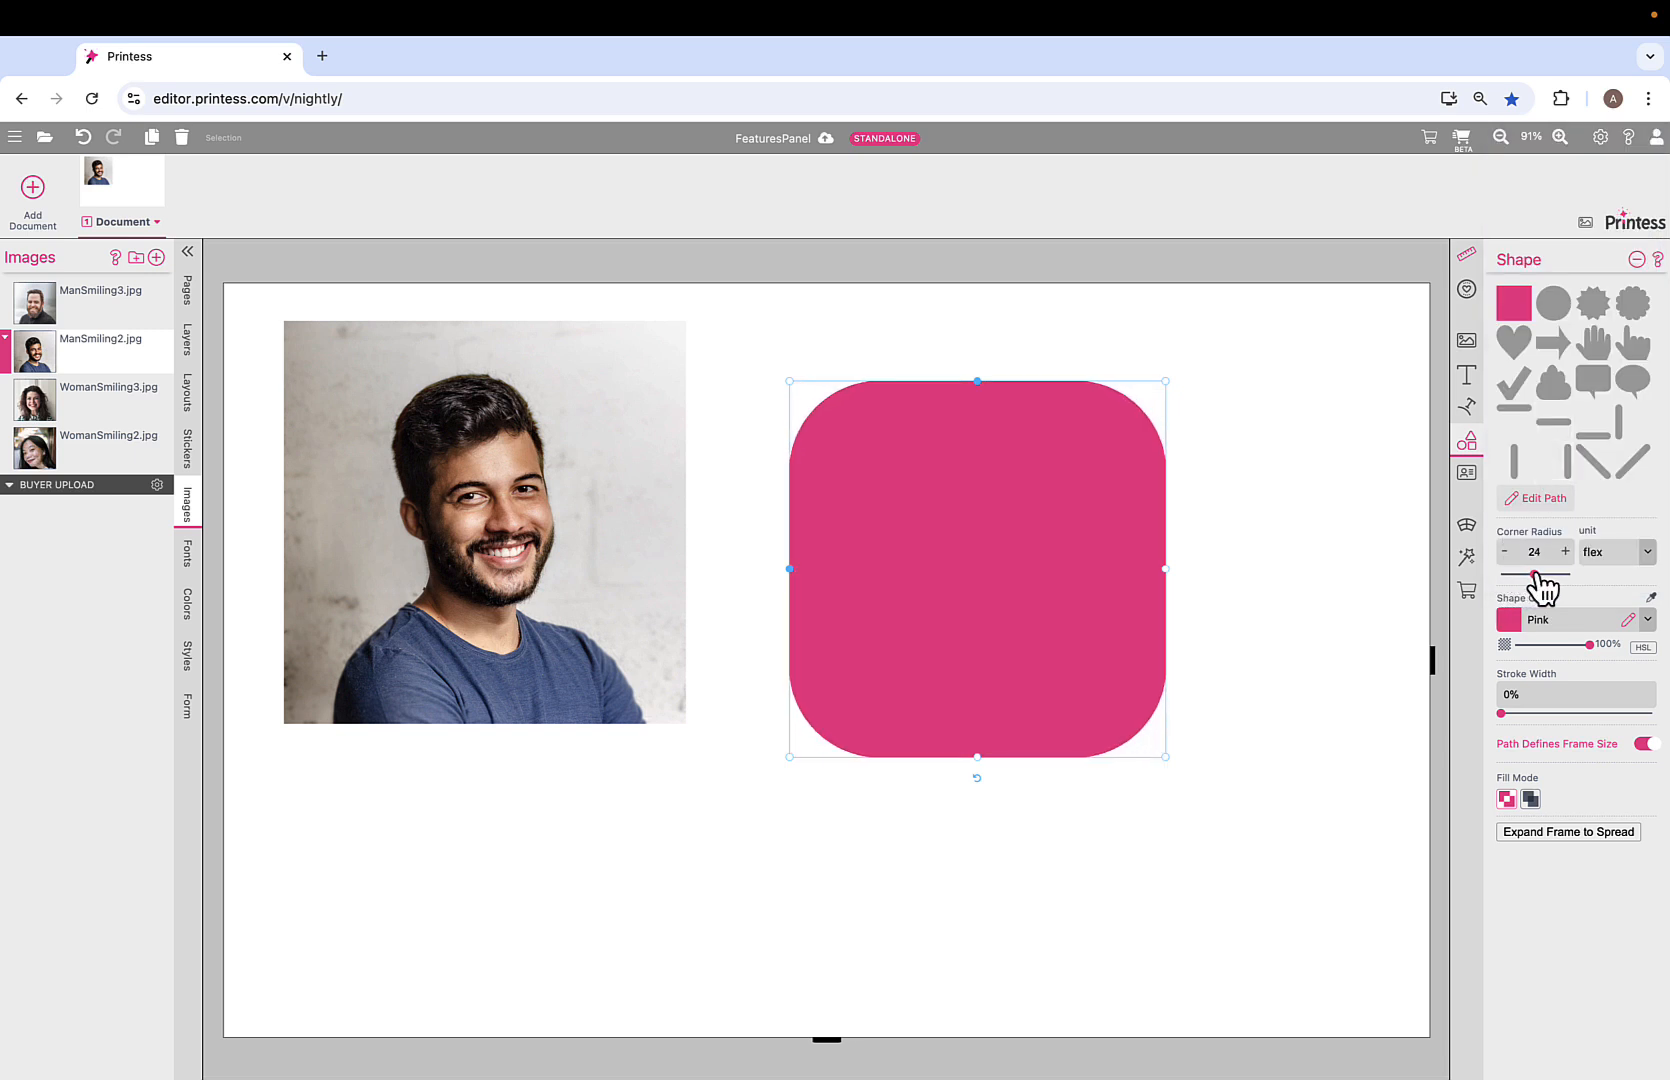
Edit the pink shape's path, moving the two anchor points on its top edge downward and inward.
{"action": "left_click", "coordinate": [1545, 498]}
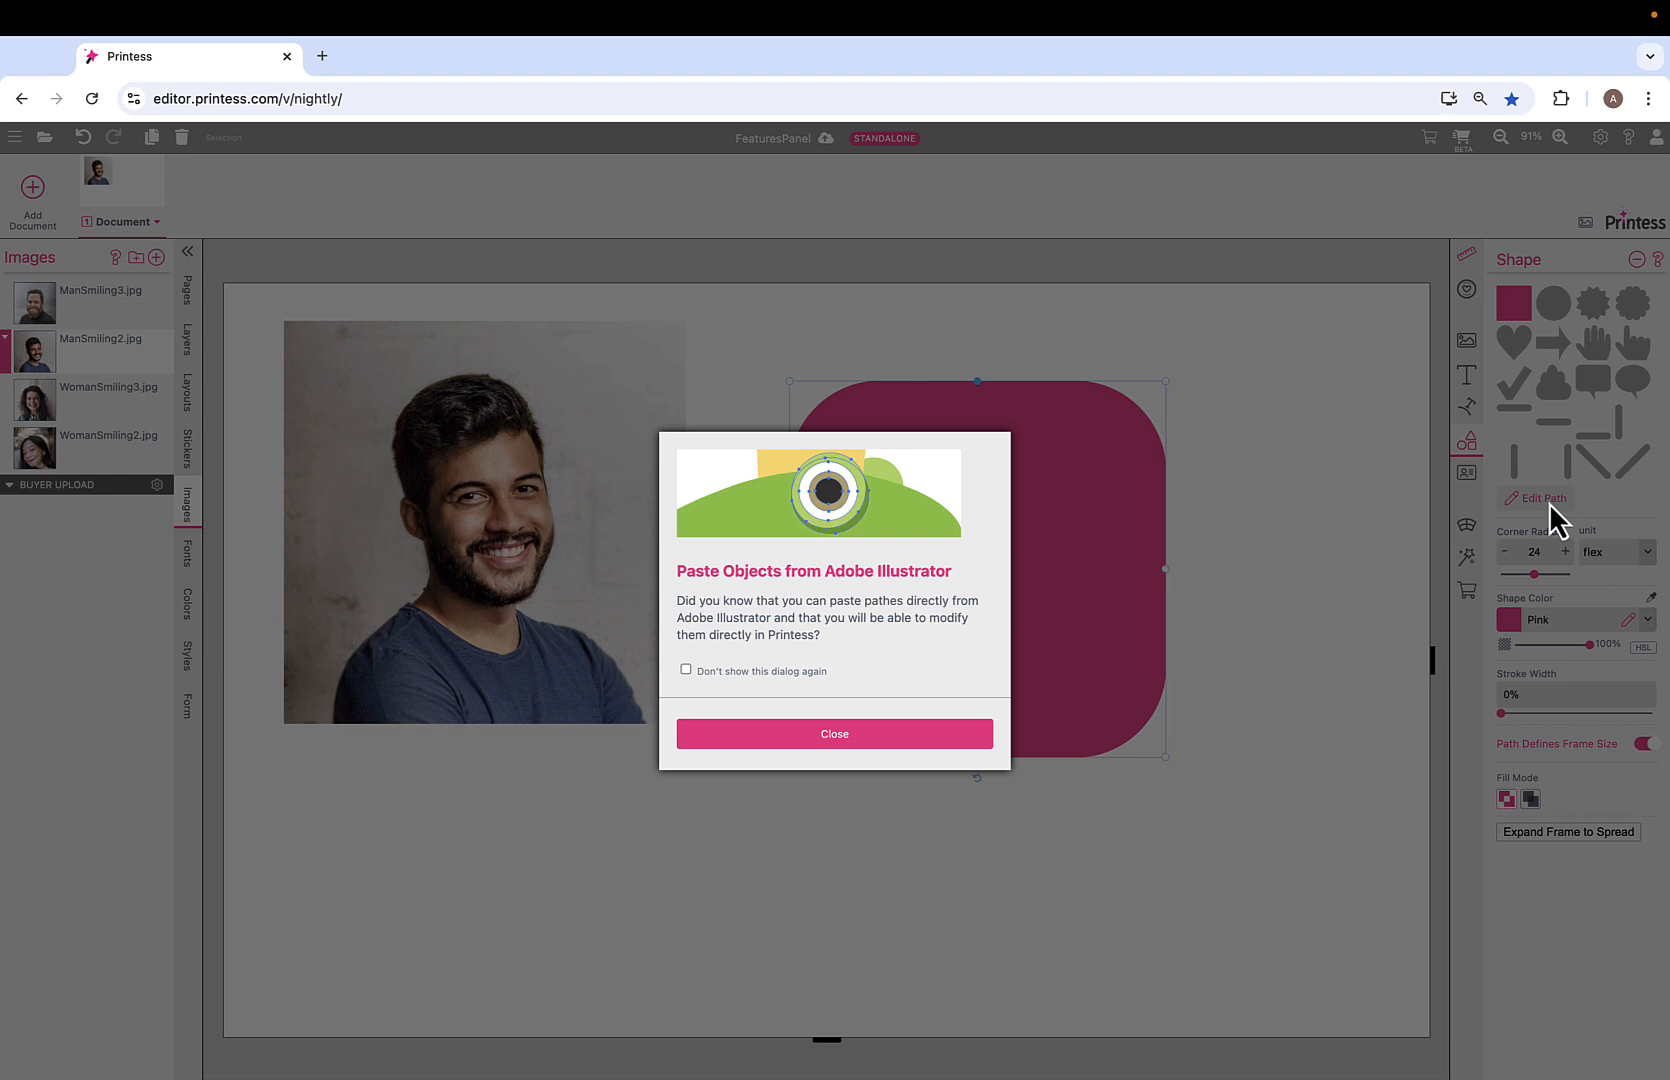
{"action": "left_click", "coordinate": [686, 670]}
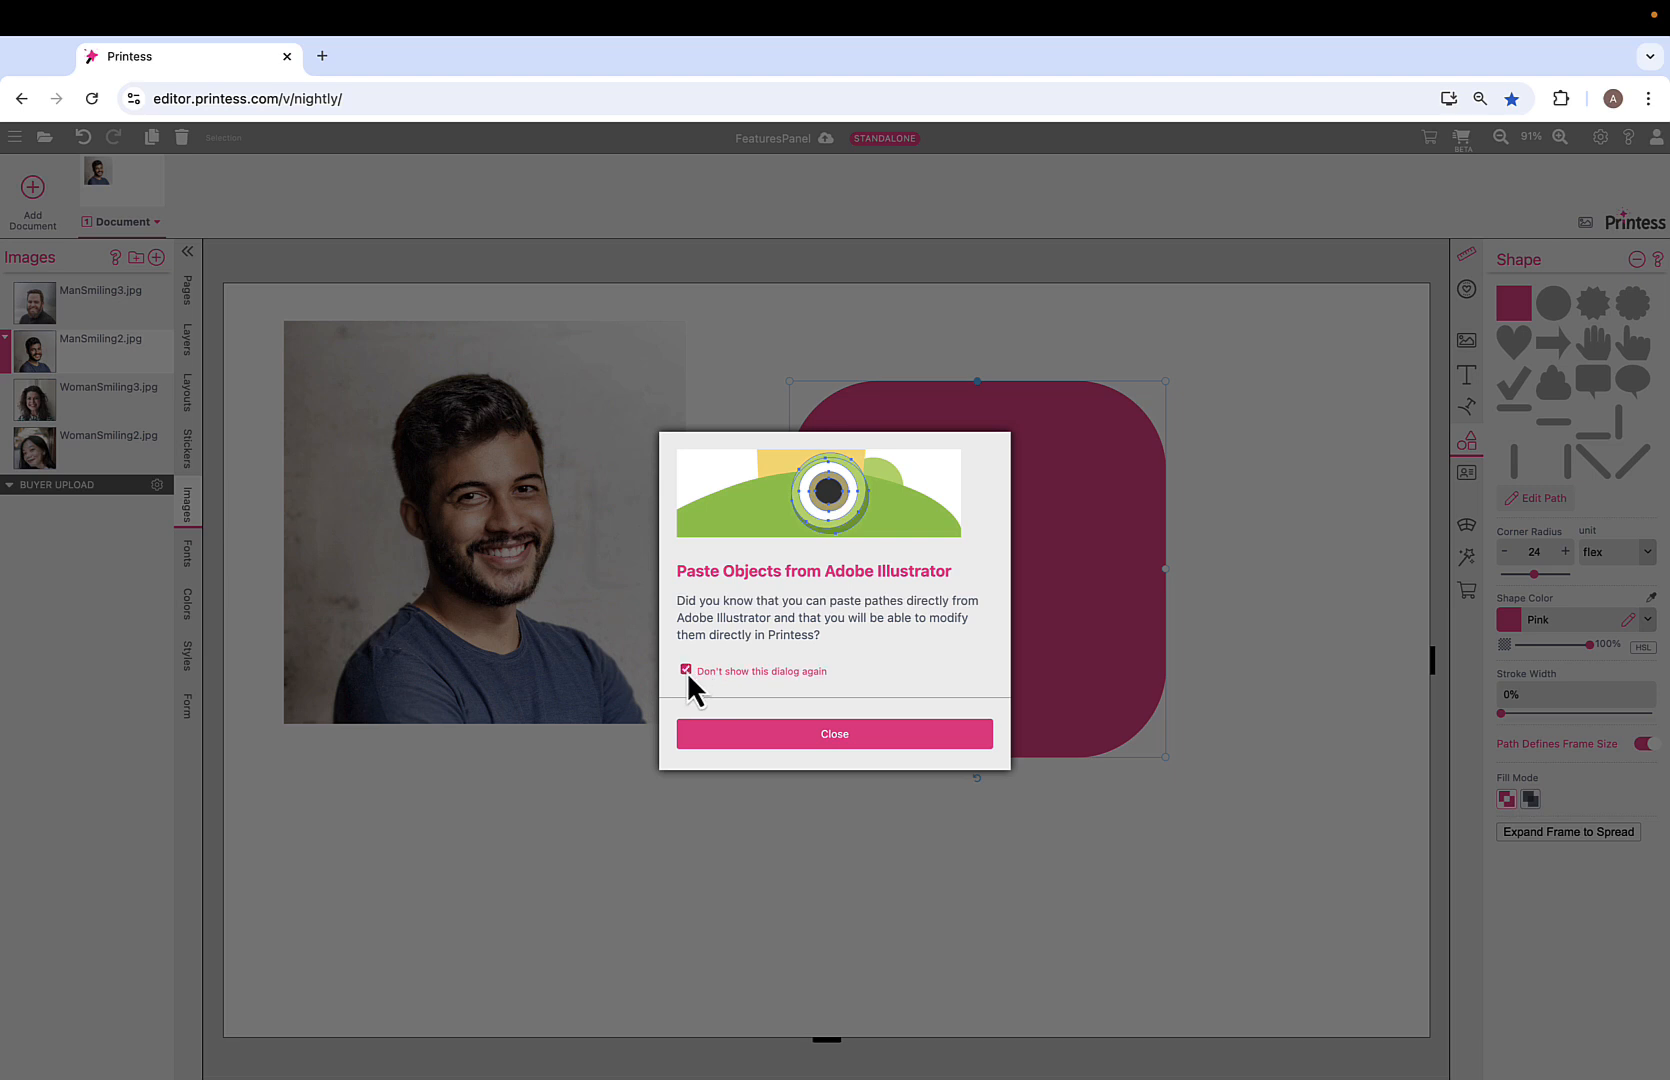
{"action": "left_click", "coordinate": [920, 740]}
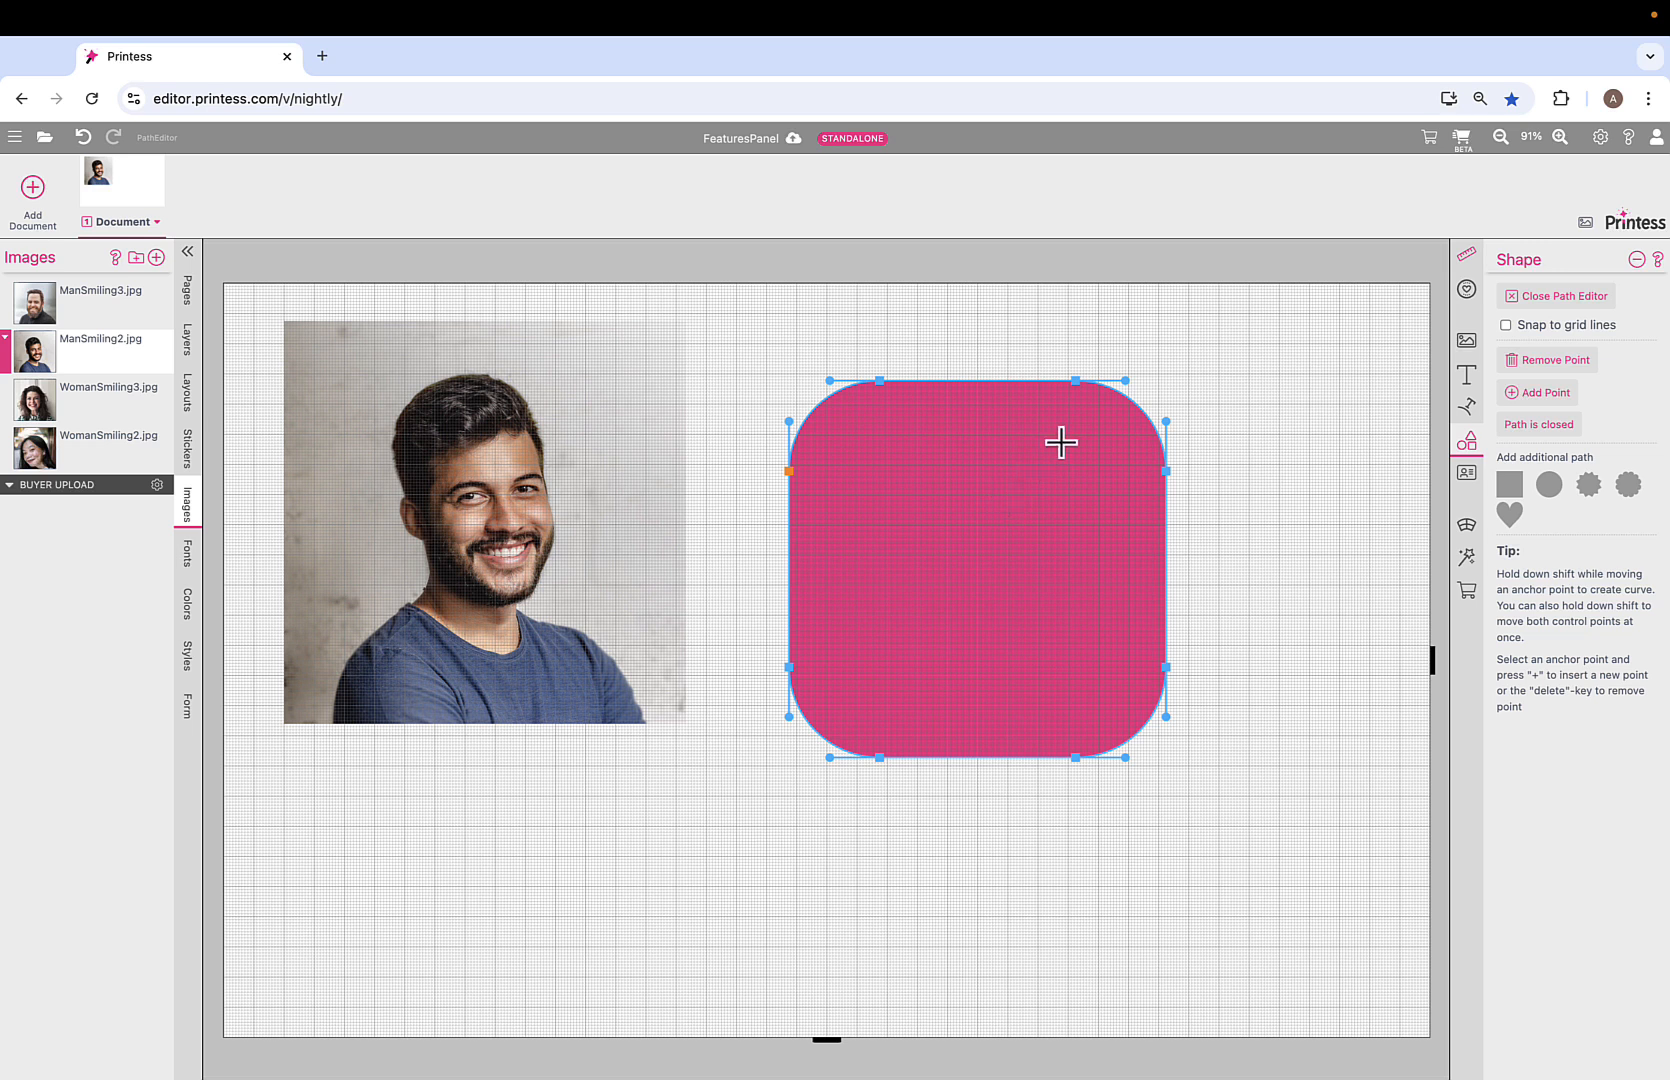
{"action": "left_click_drag", "start_coordinate": [1077, 384], "coordinate": [1041, 459]}
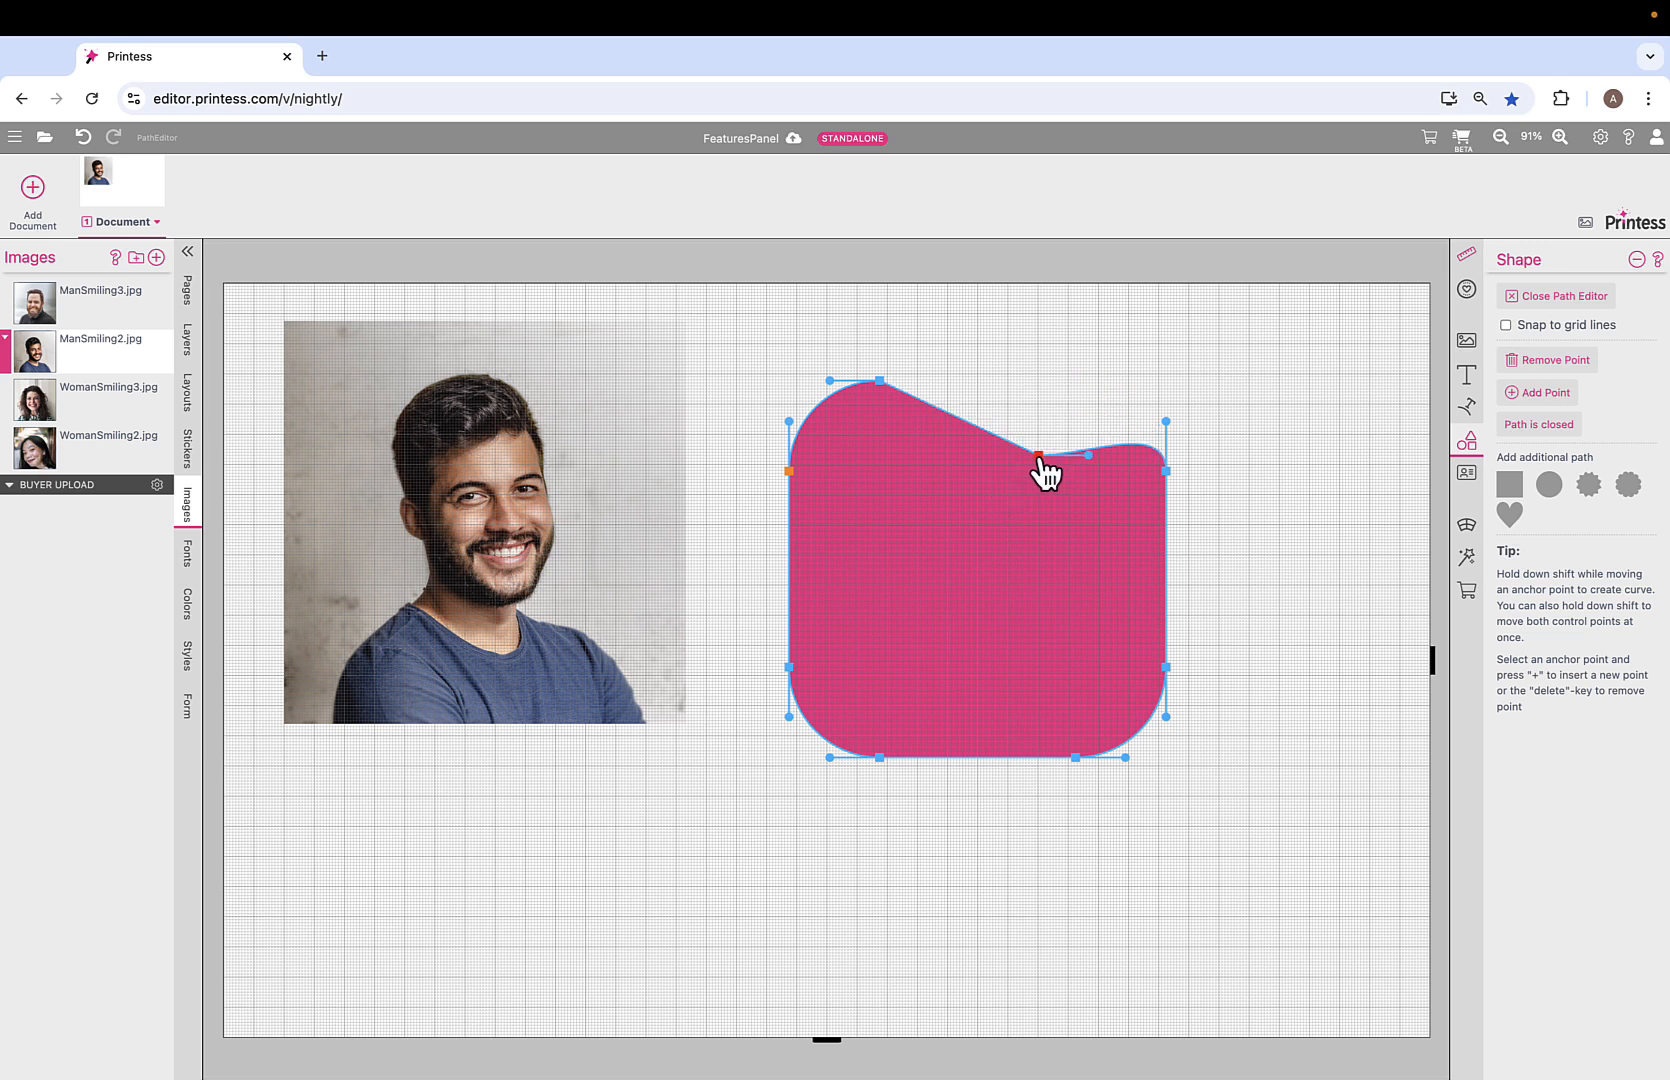
{"action": "left_click_drag", "start_coordinate": [879, 383], "coordinate": [820, 388]}
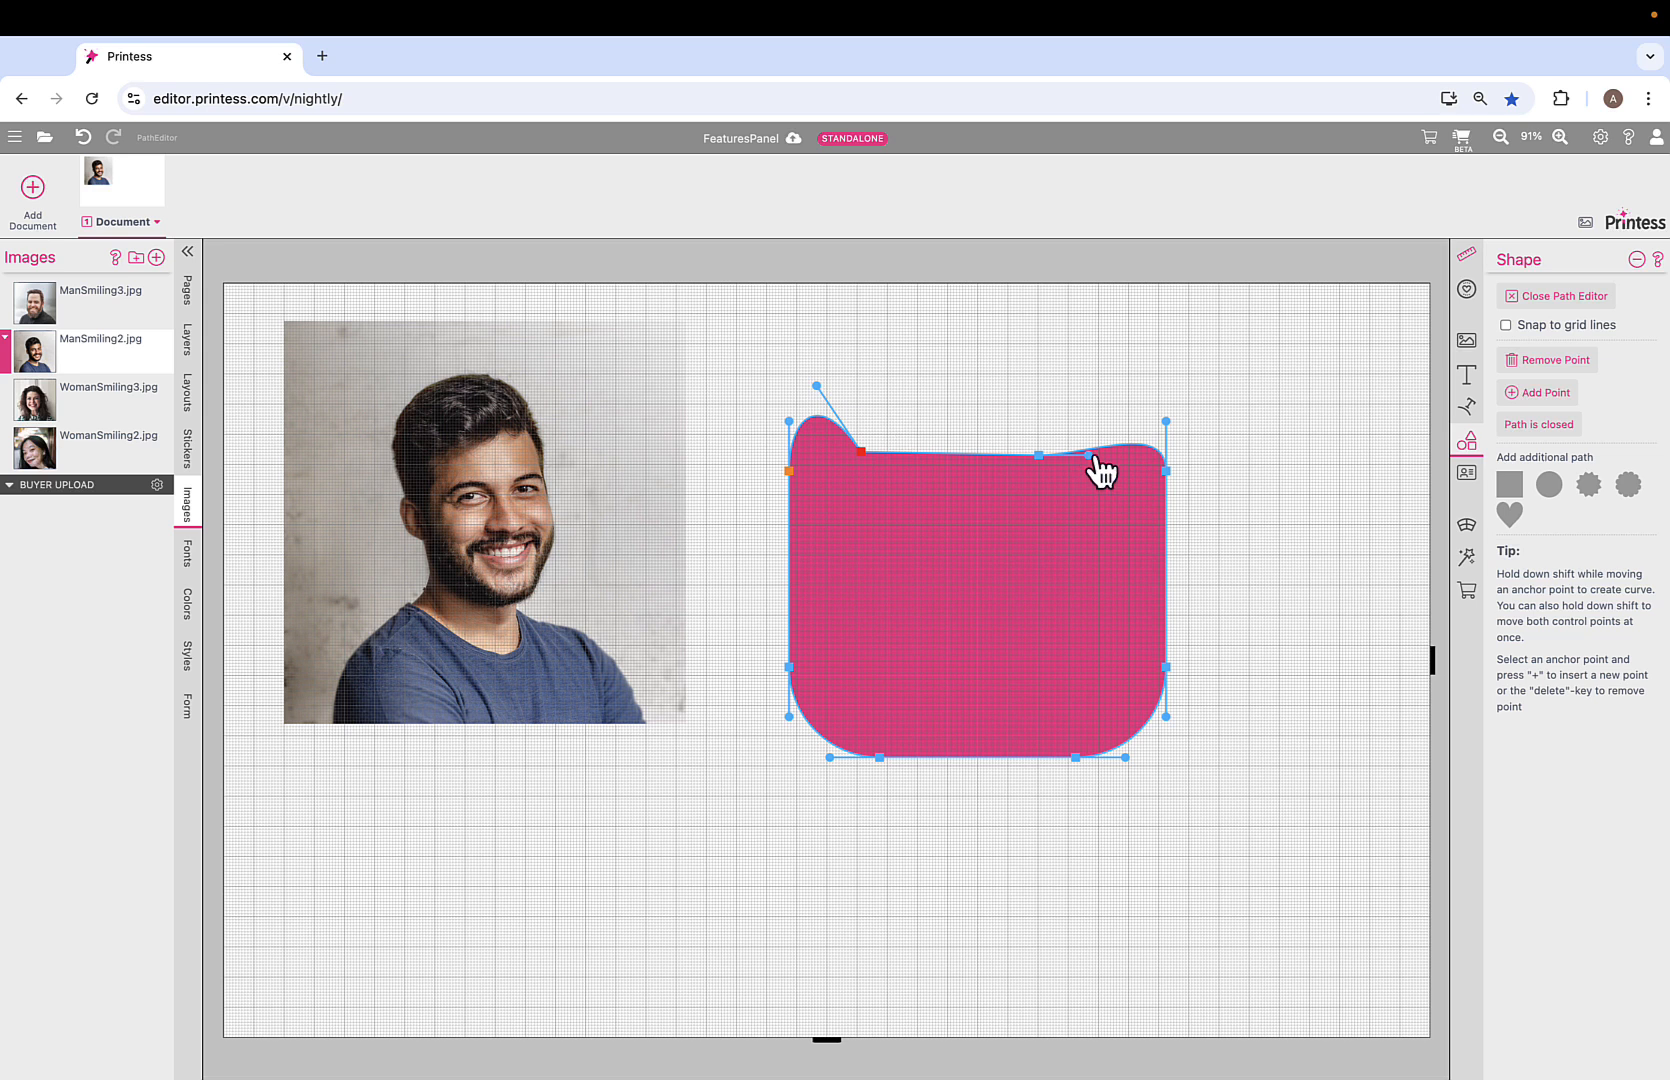
{"action": "left_click_drag", "start_coordinate": [1088, 455], "coordinate": [999, 441]}
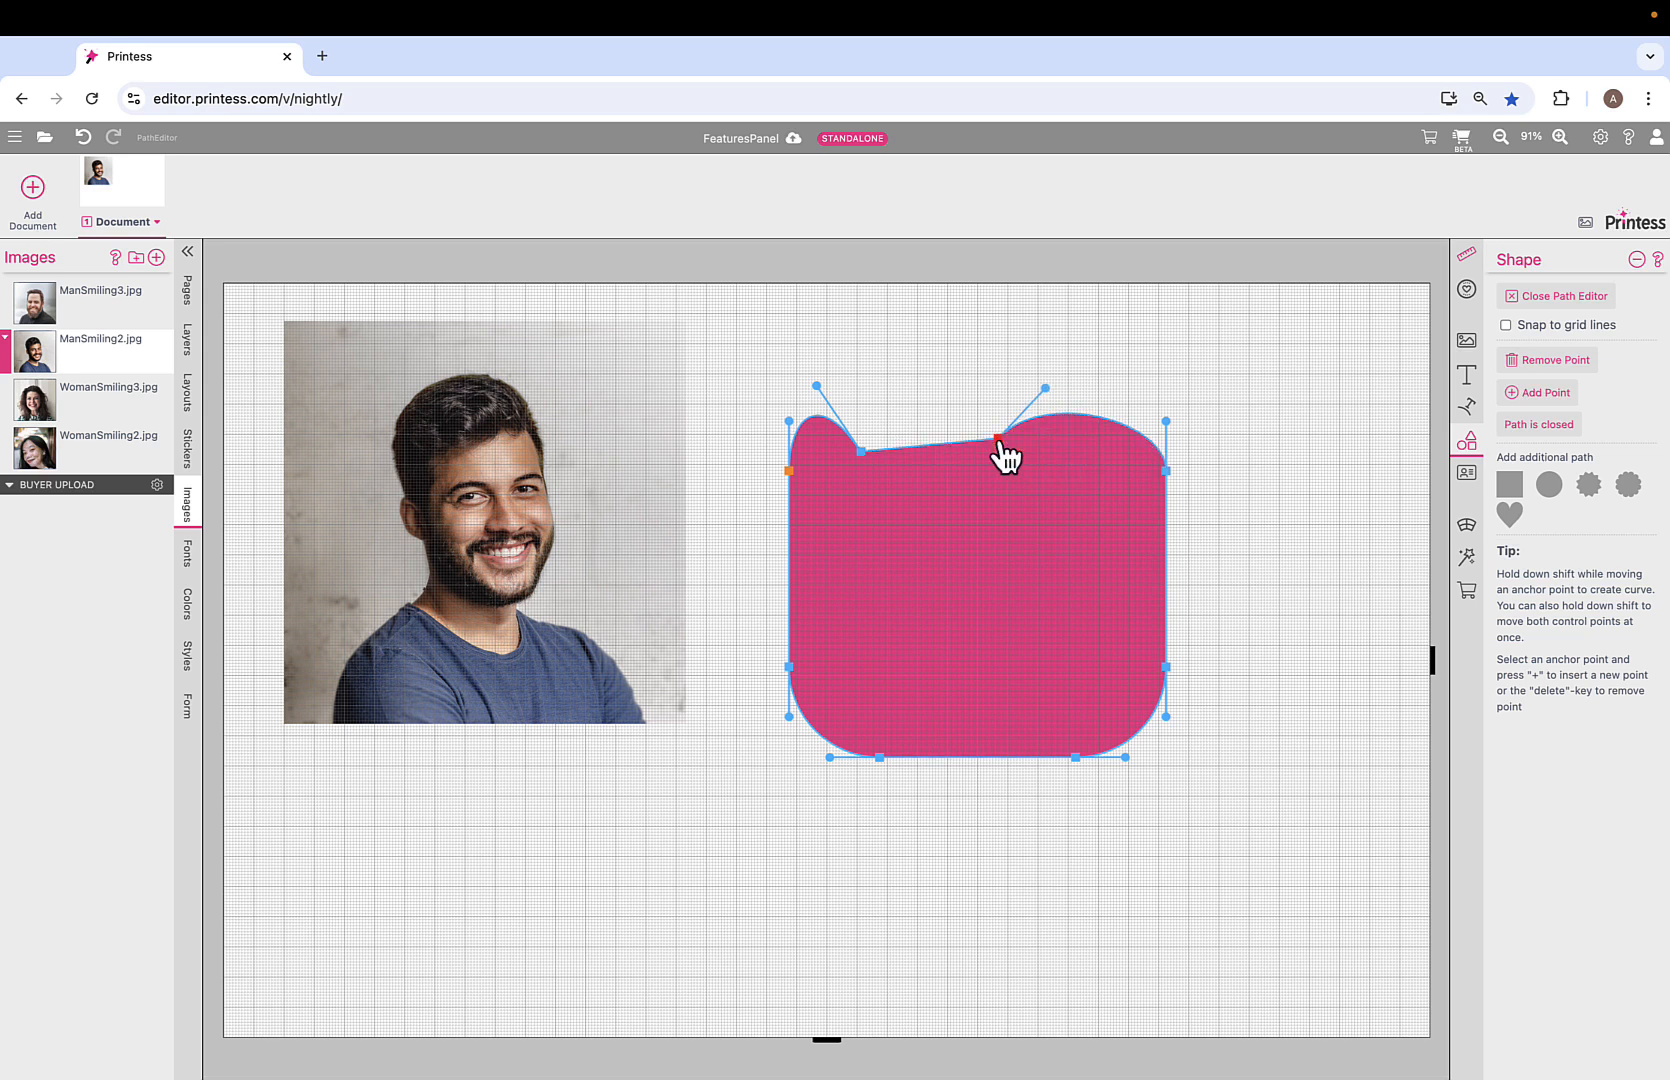
Finish editing the path and delete the pink shape from the page.
{"action": "scroll", "coordinate": [999, 441], "scroll_direction": "right", "scroll_amount": 1}
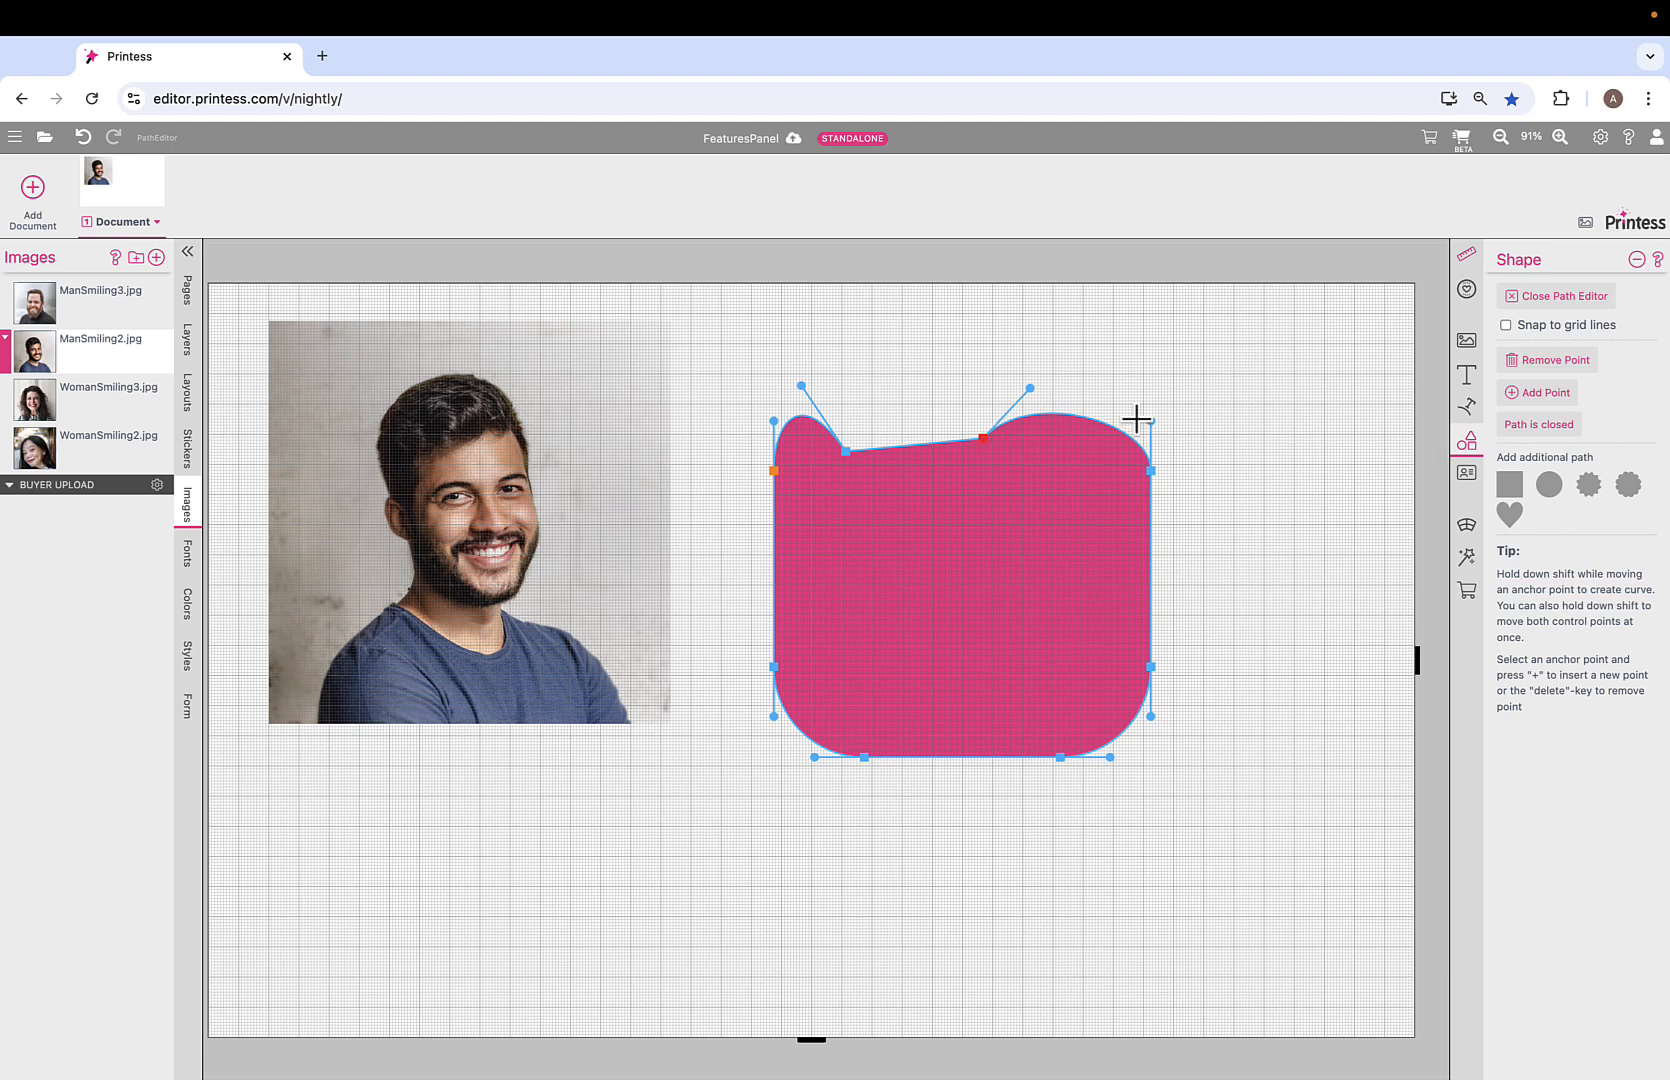
{"action": "left_click", "coordinate": [1551, 300]}
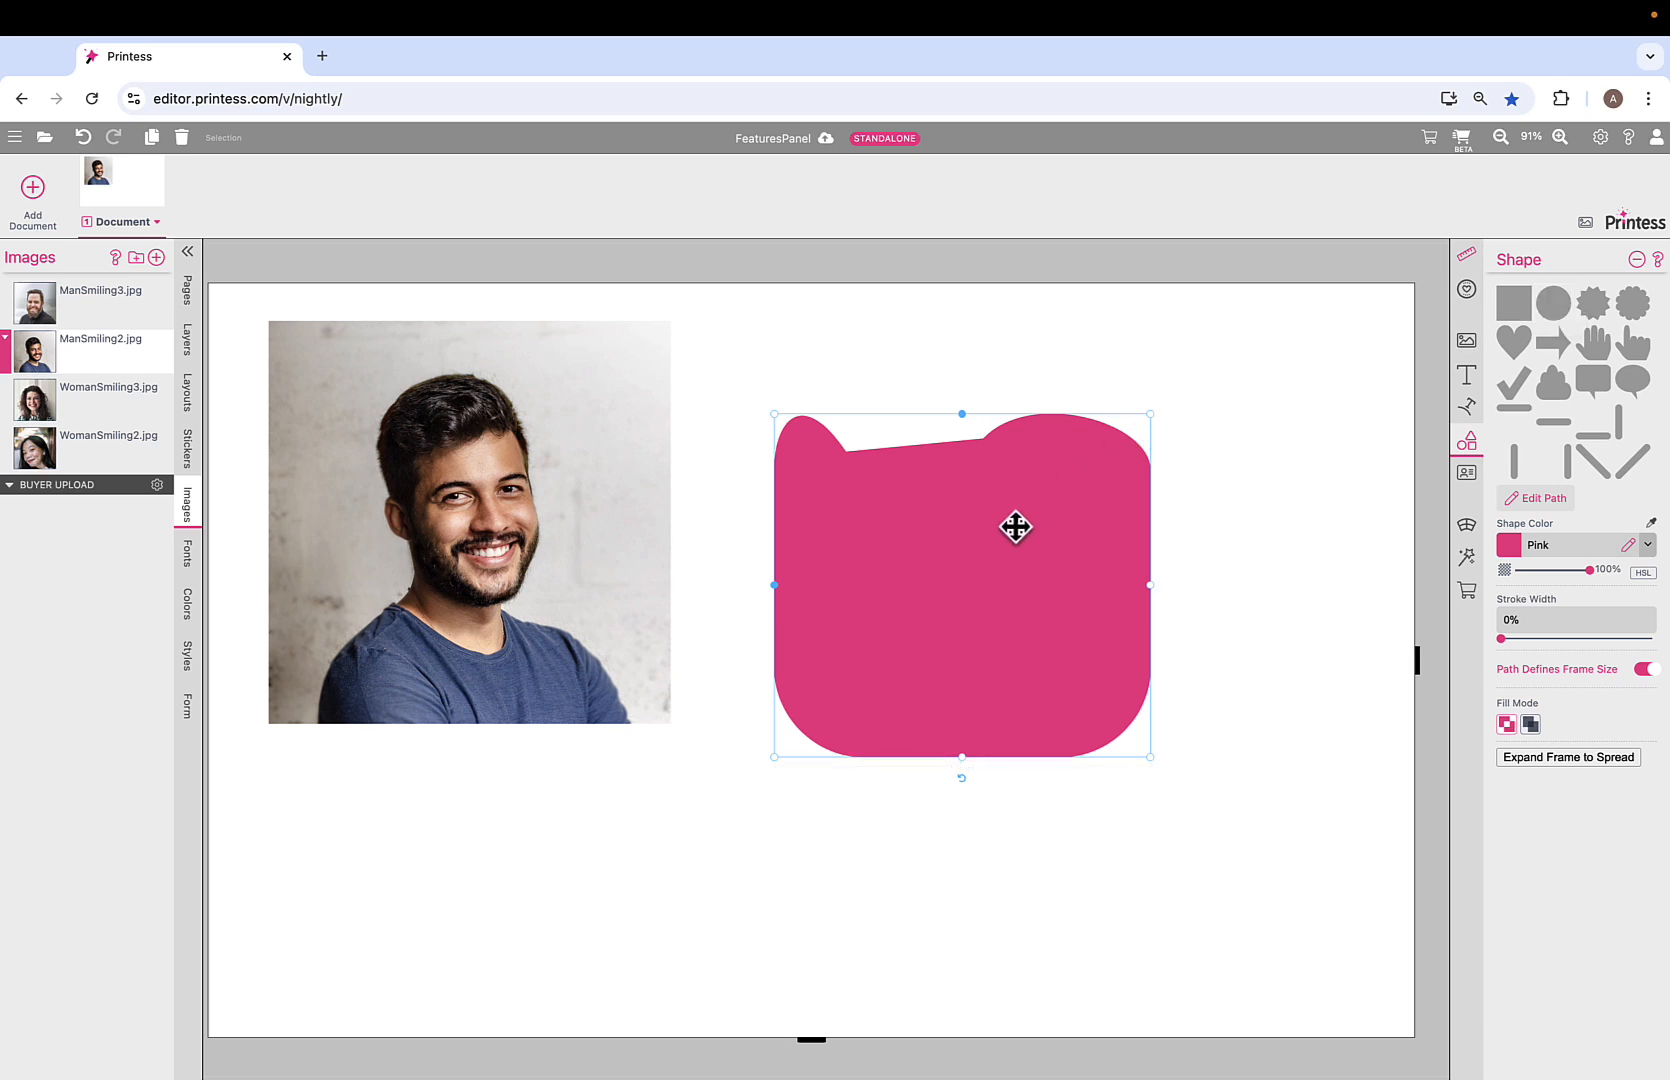
{"action": "key", "text": "Delete"}
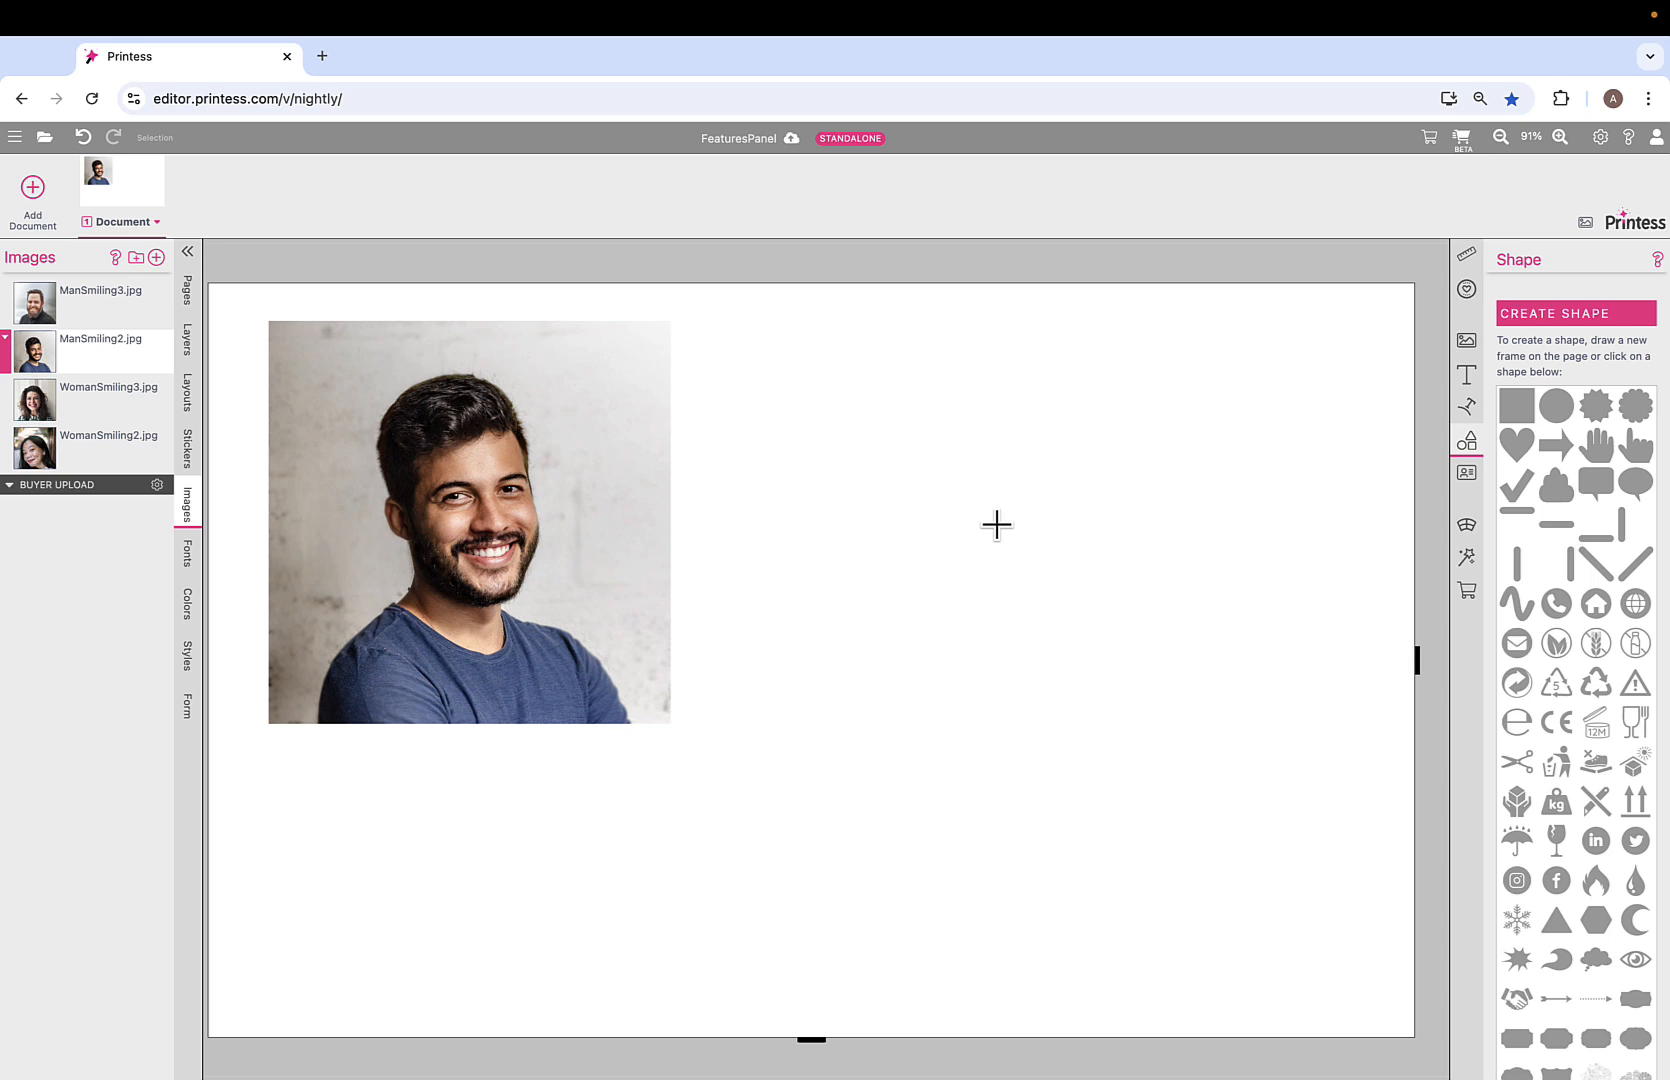
Create a heart shape as a separate new frame to the right of the photo, and delete it again.
{"action": "left_click", "coordinate": [454, 537]}
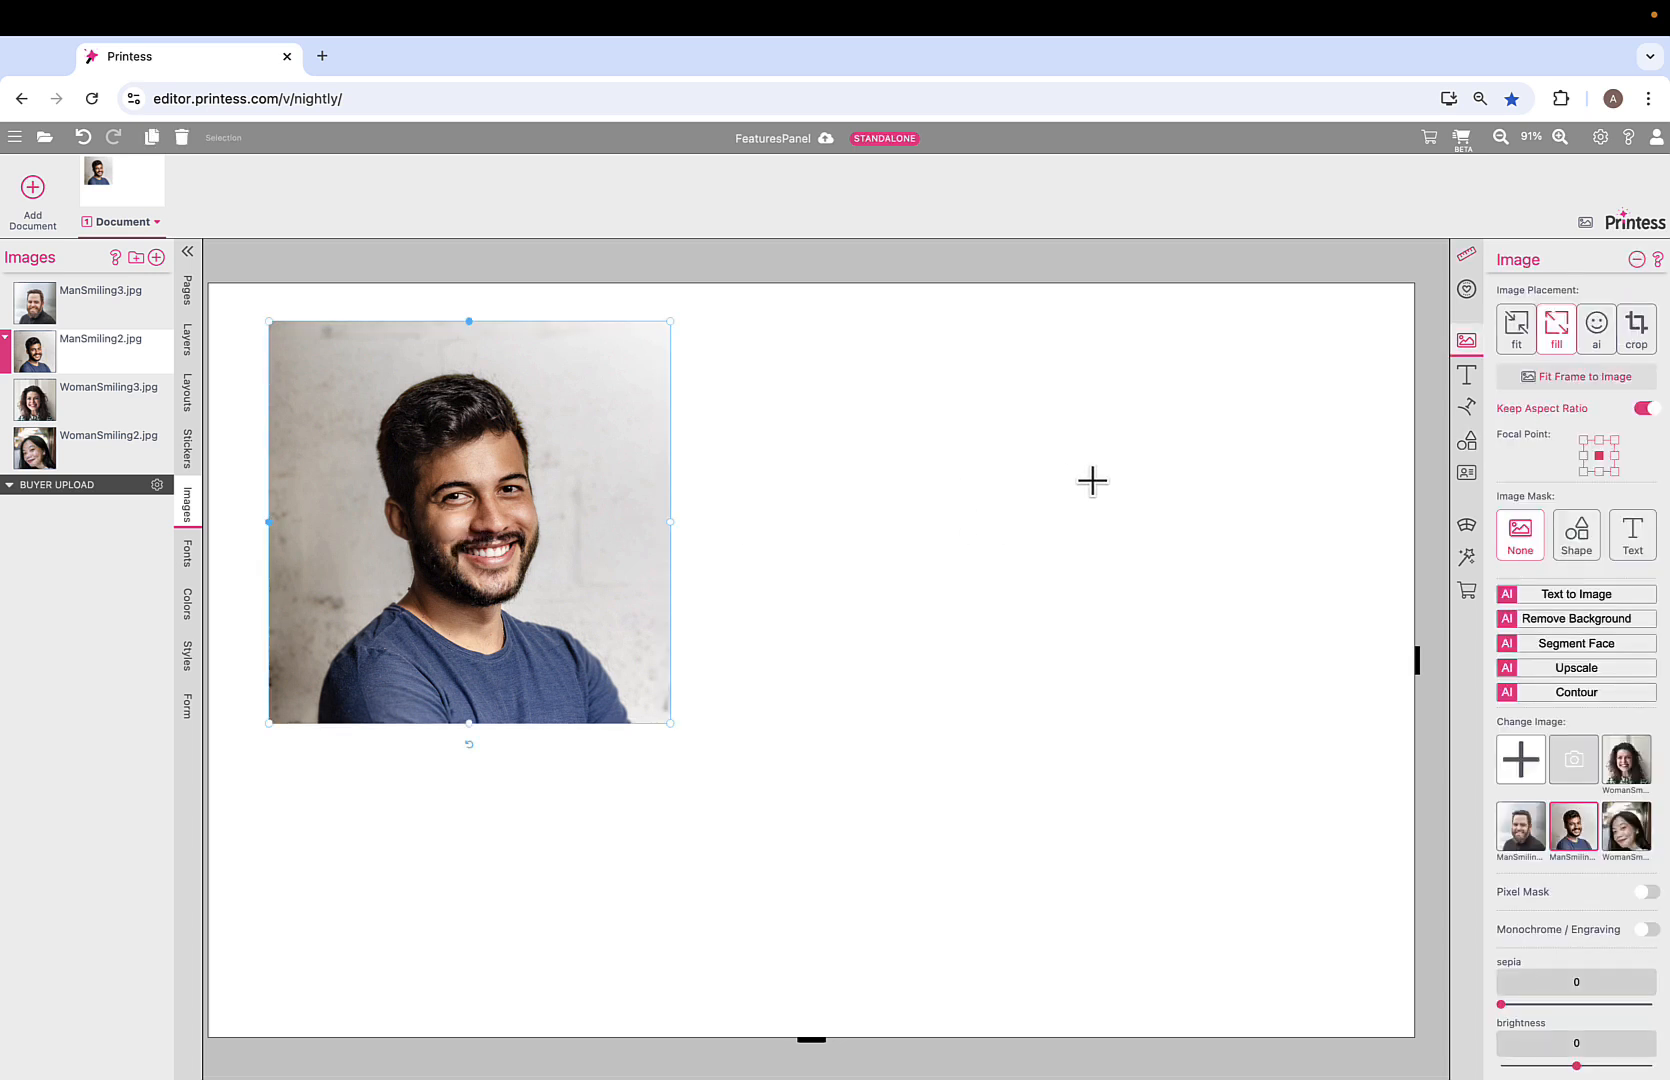
{"action": "left_click", "coordinate": [1466, 443]}
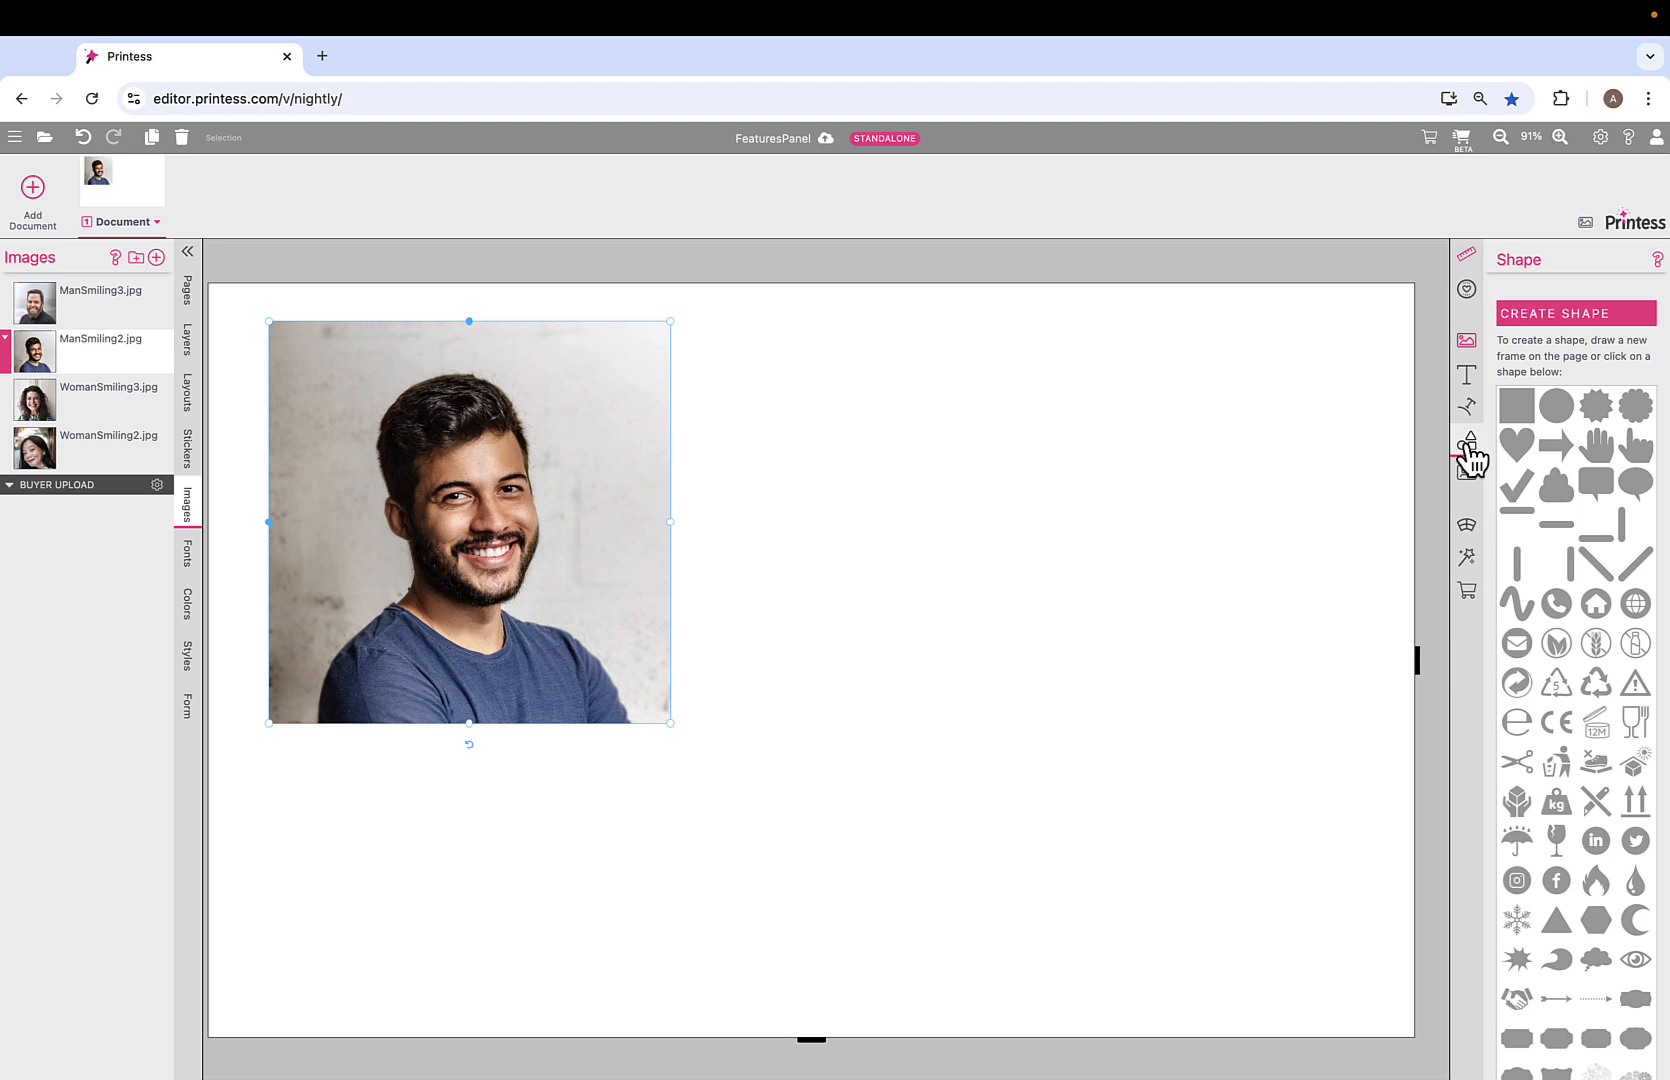
{"action": "left_click", "coordinate": [1522, 445]}
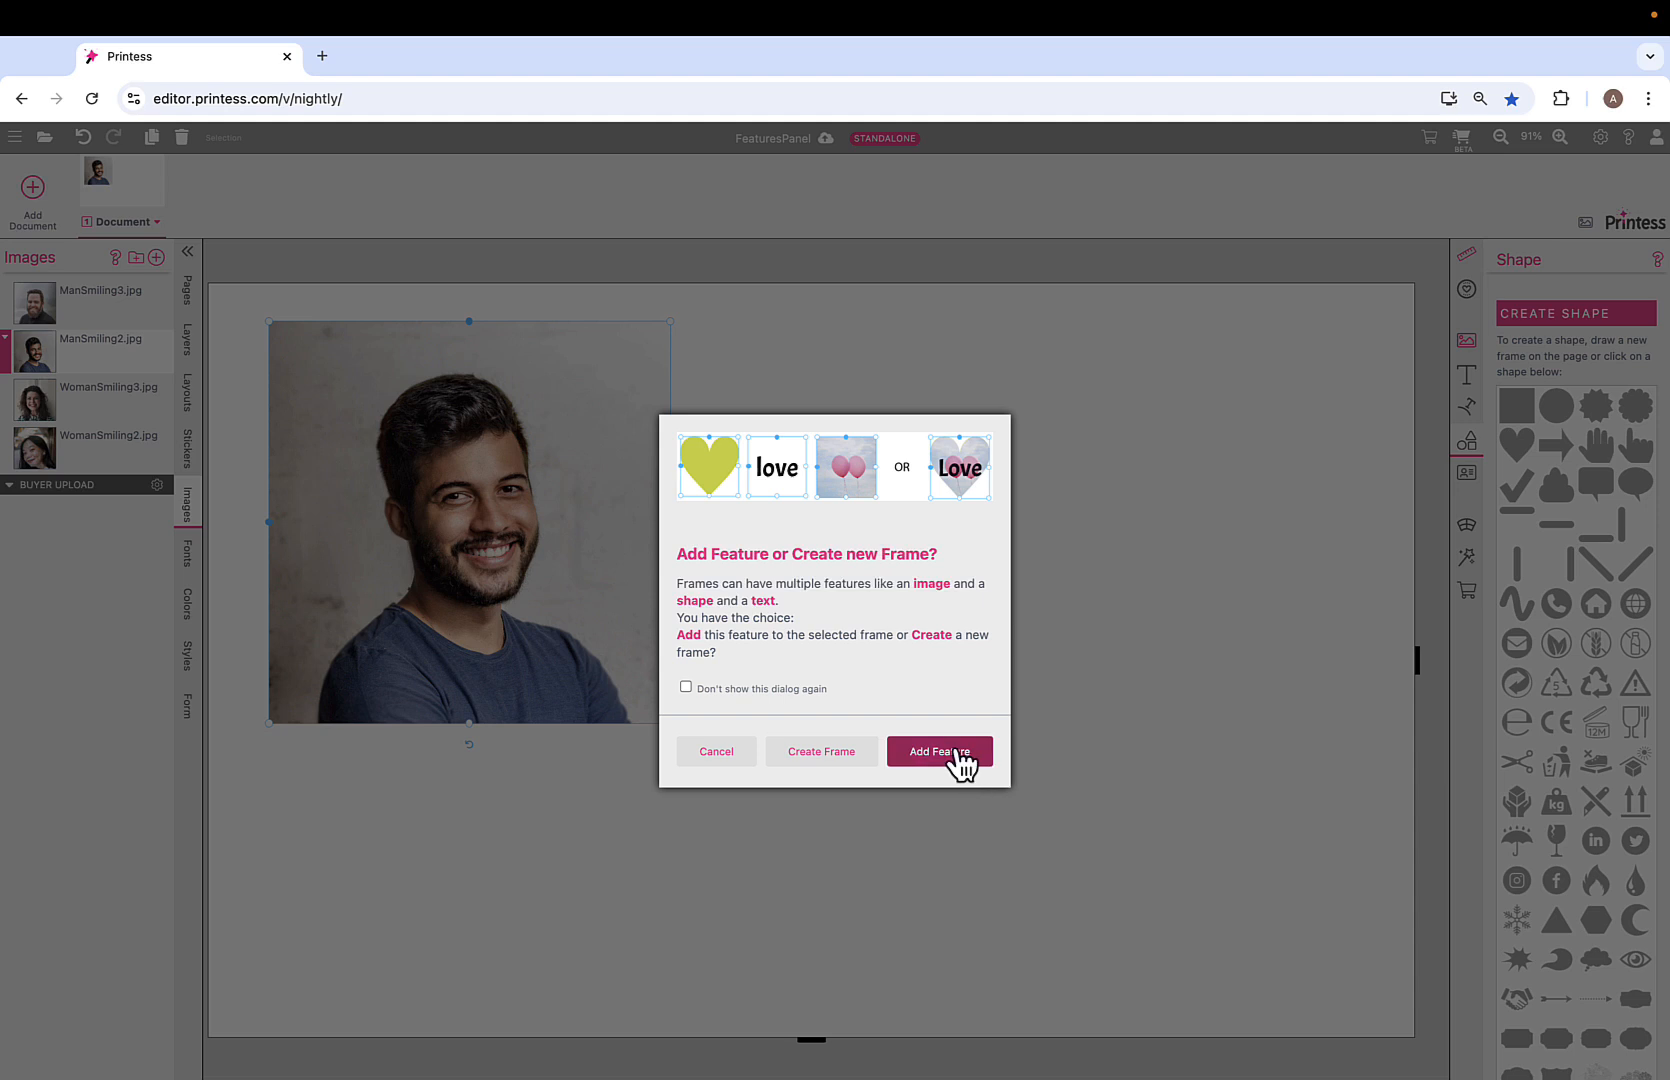
{"action": "left_click", "coordinate": [815, 752]}
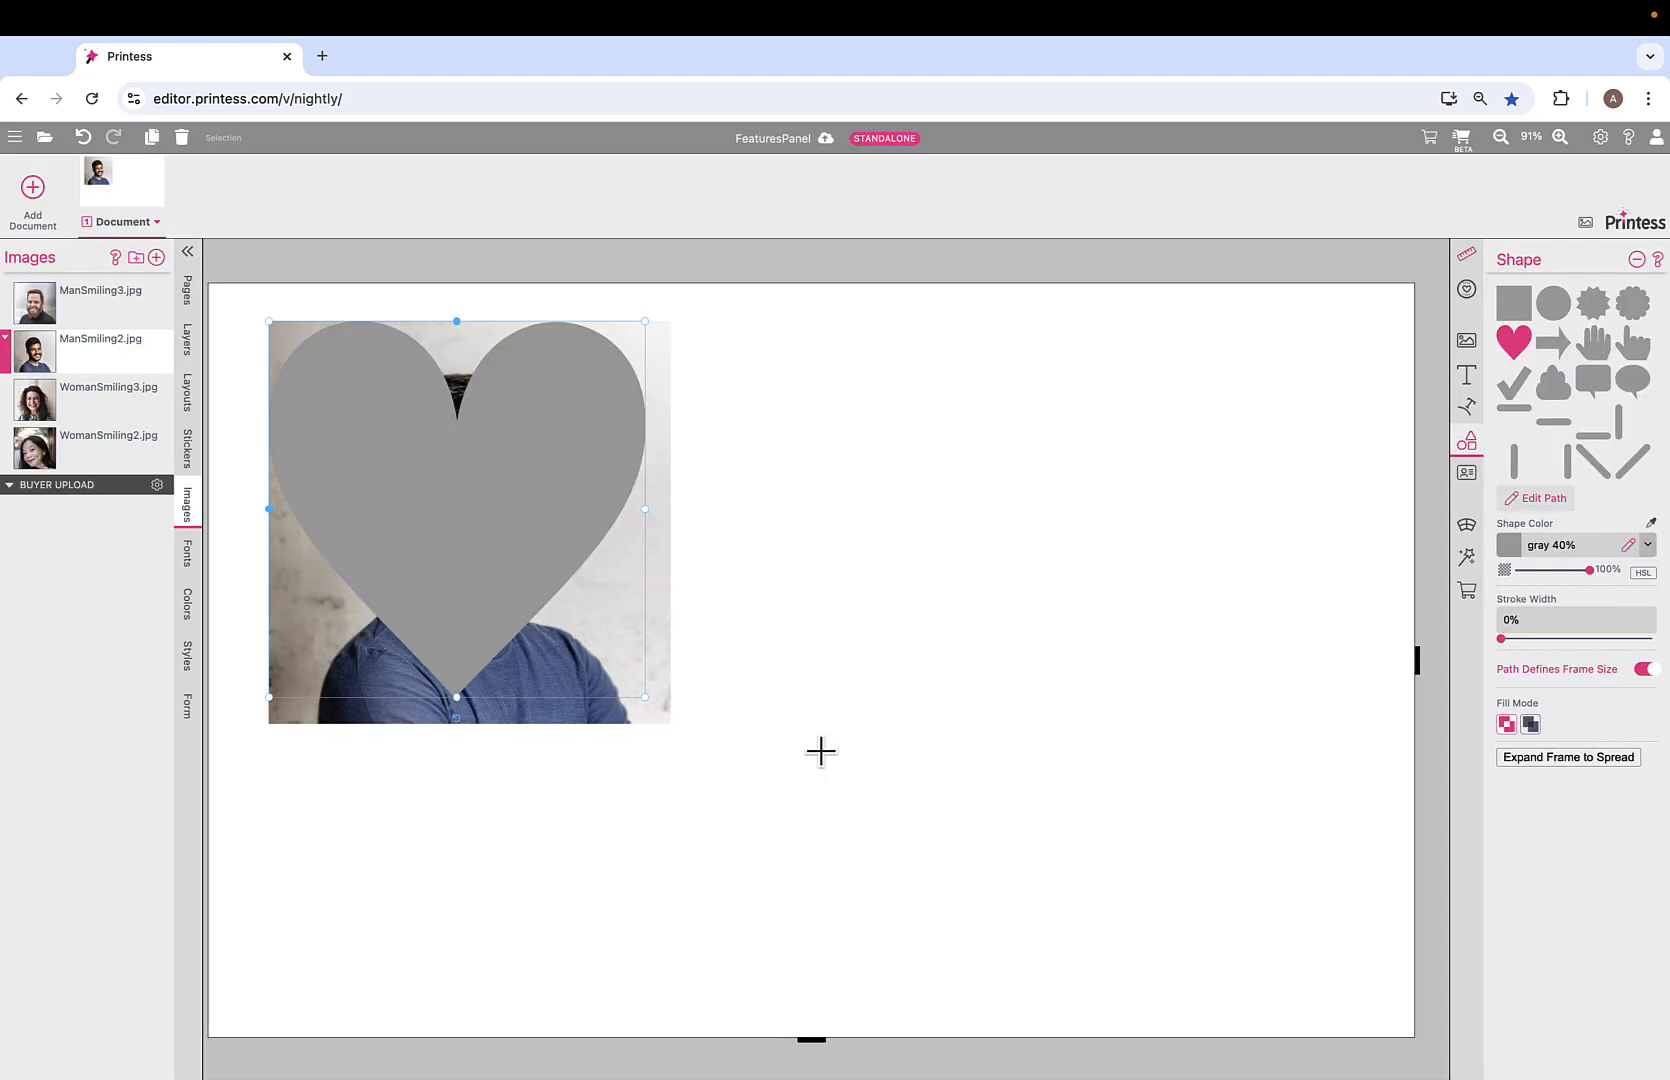
{"action": "left_click_drag", "start_coordinate": [503, 555], "coordinate": [983, 569]}
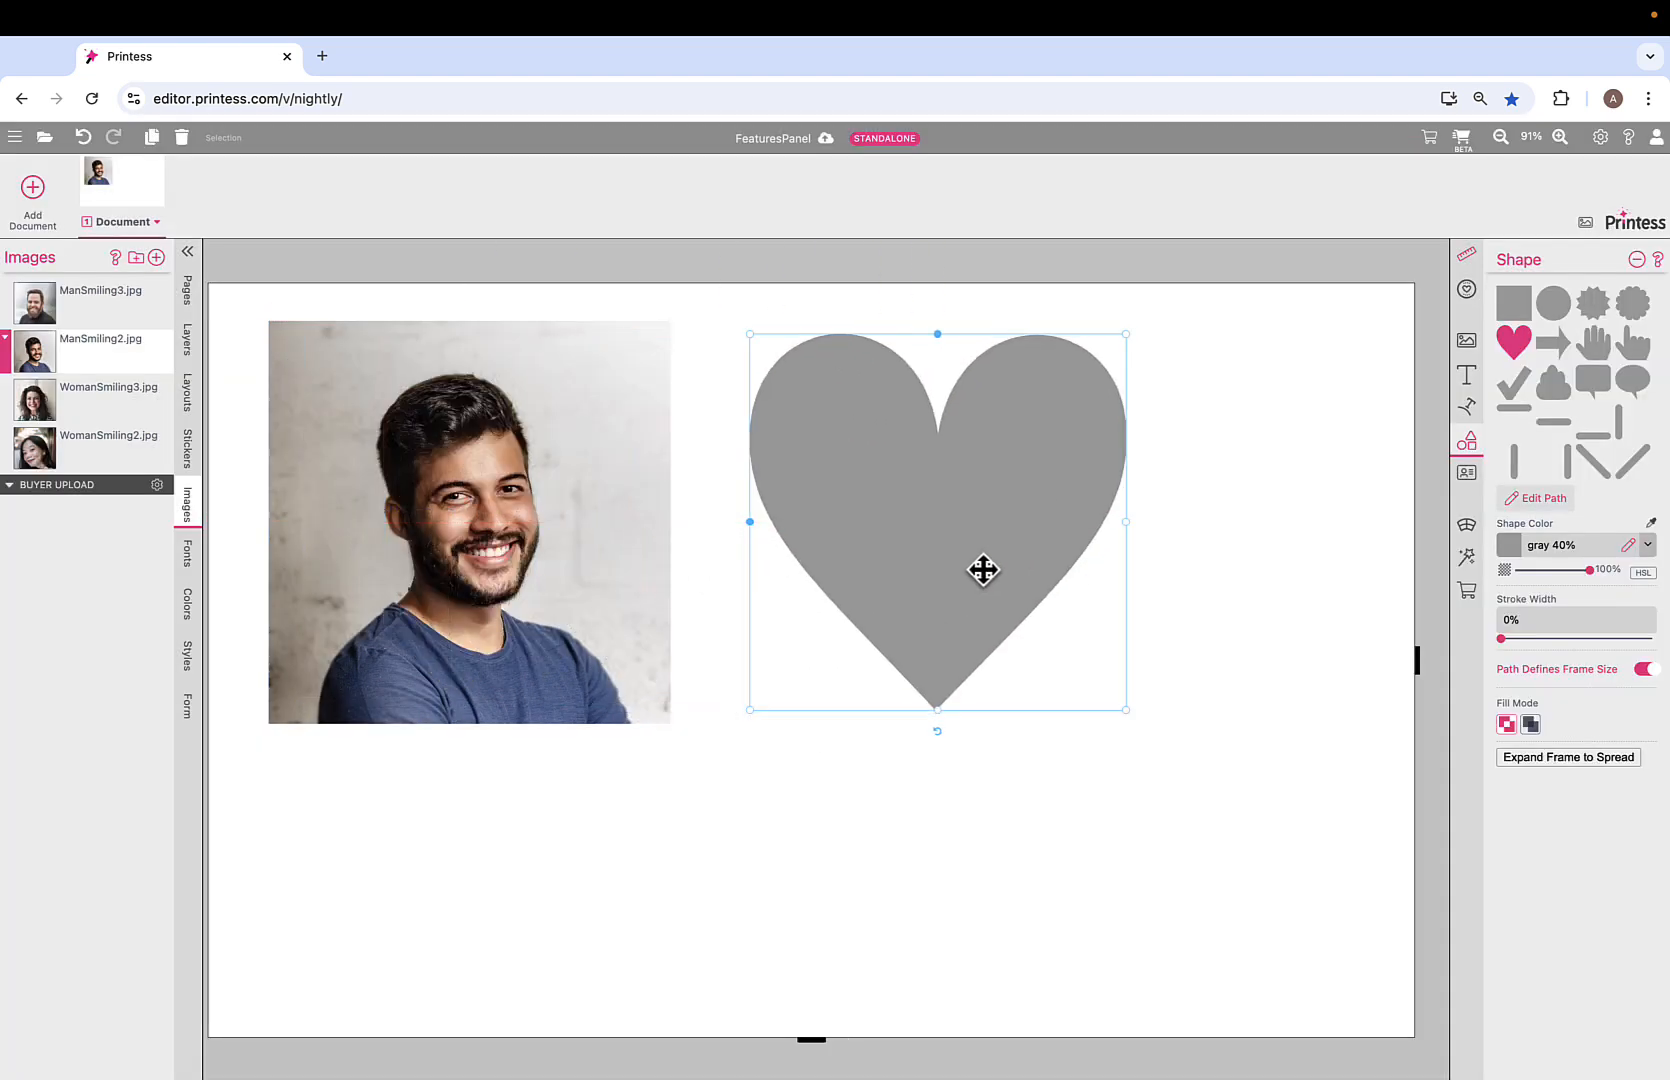
{"action": "key", "text": "Delete"}
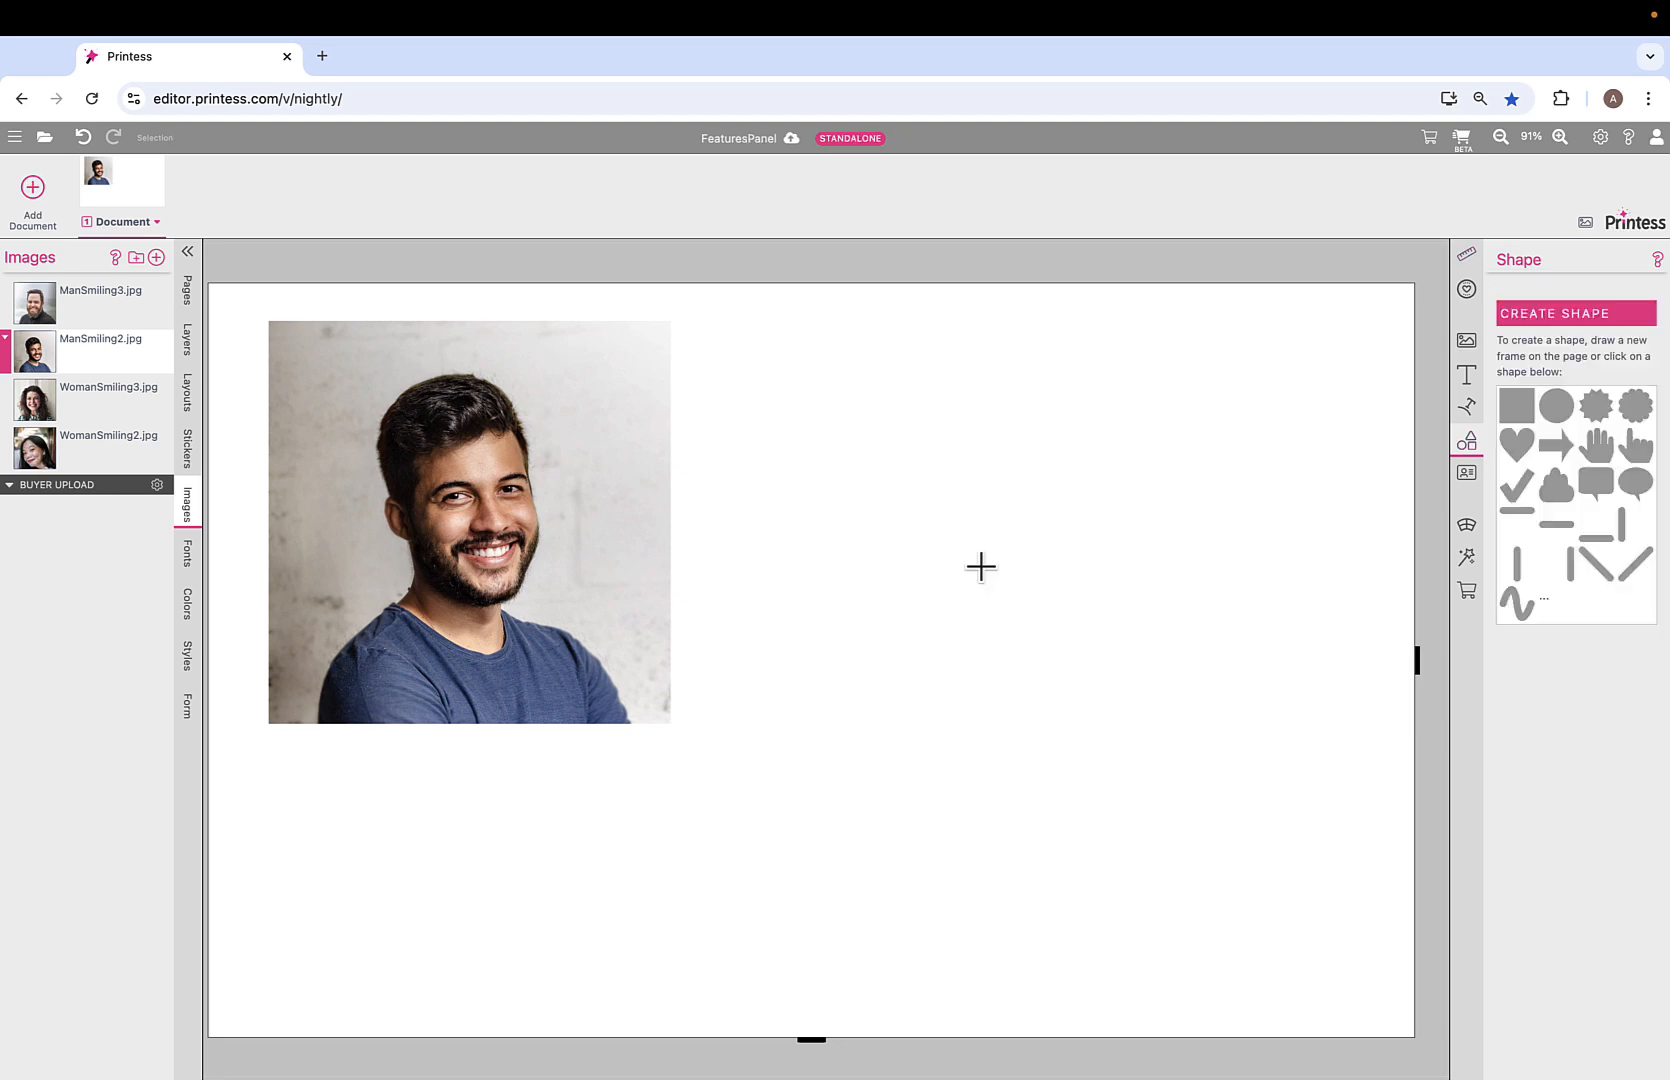
Add a heart shape as a feature to the photo's own frame so it masks the picture.
{"action": "left_click", "coordinate": [540, 538]}
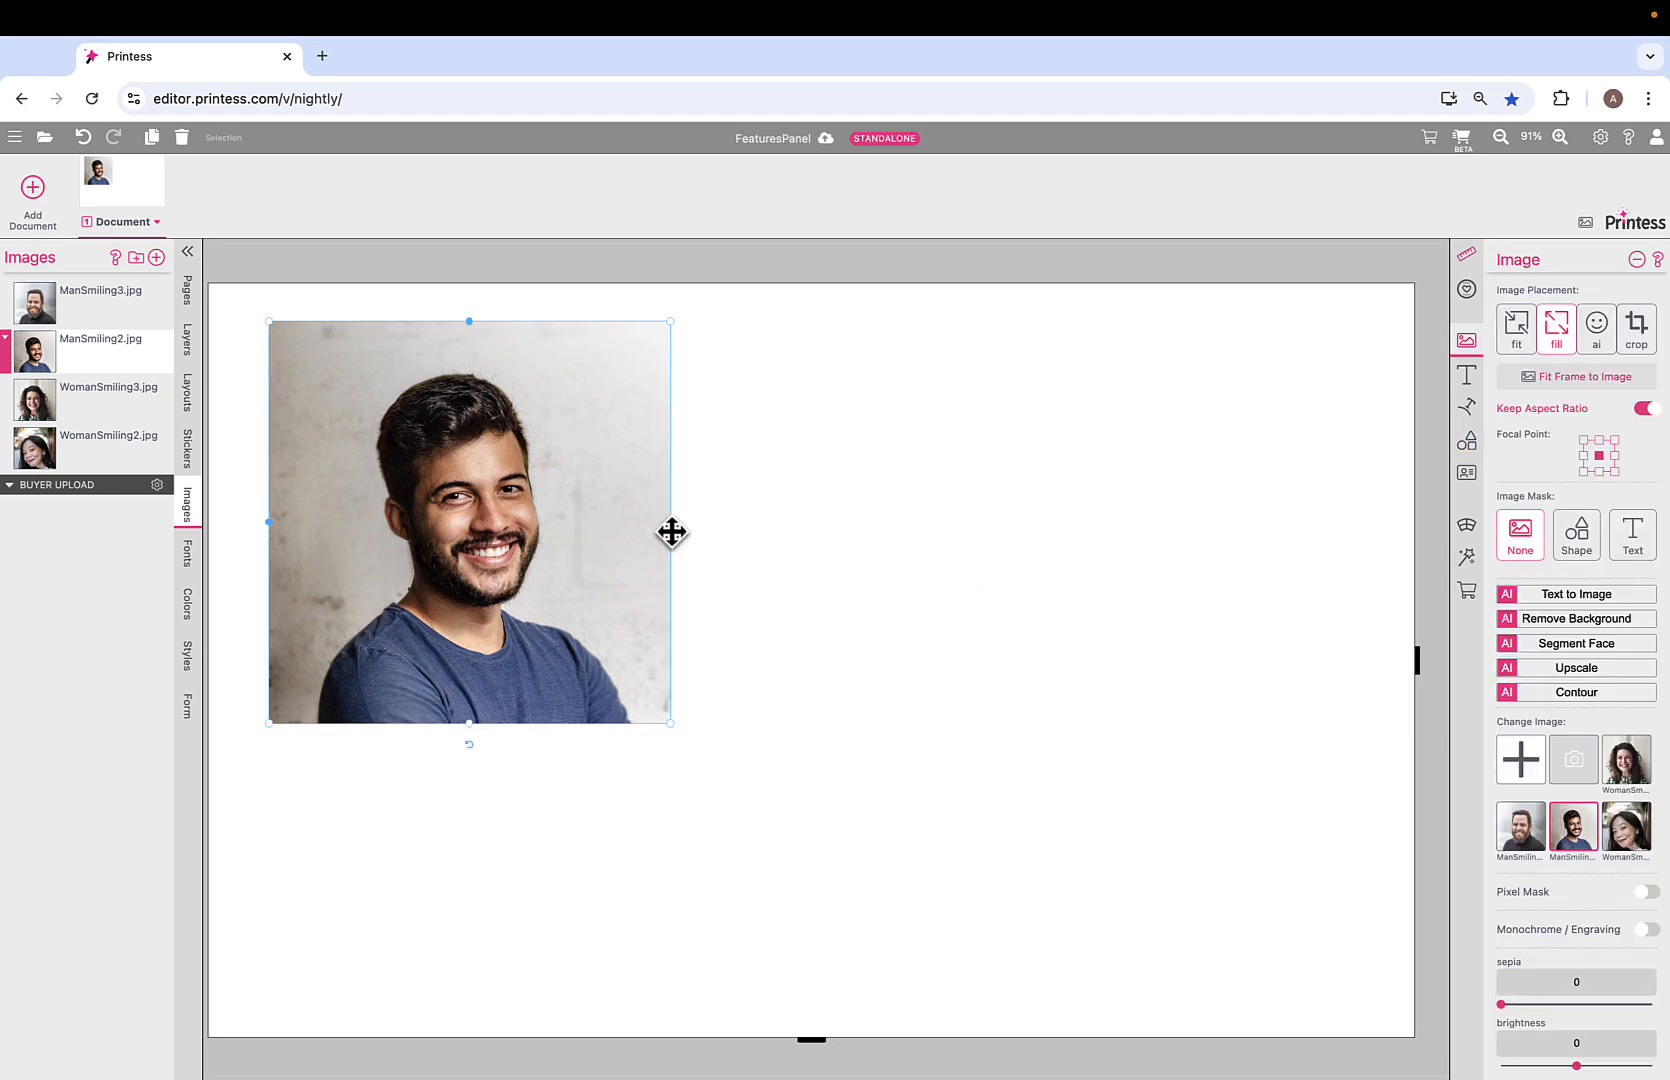
{"action": "left_click", "coordinate": [1472, 452]}
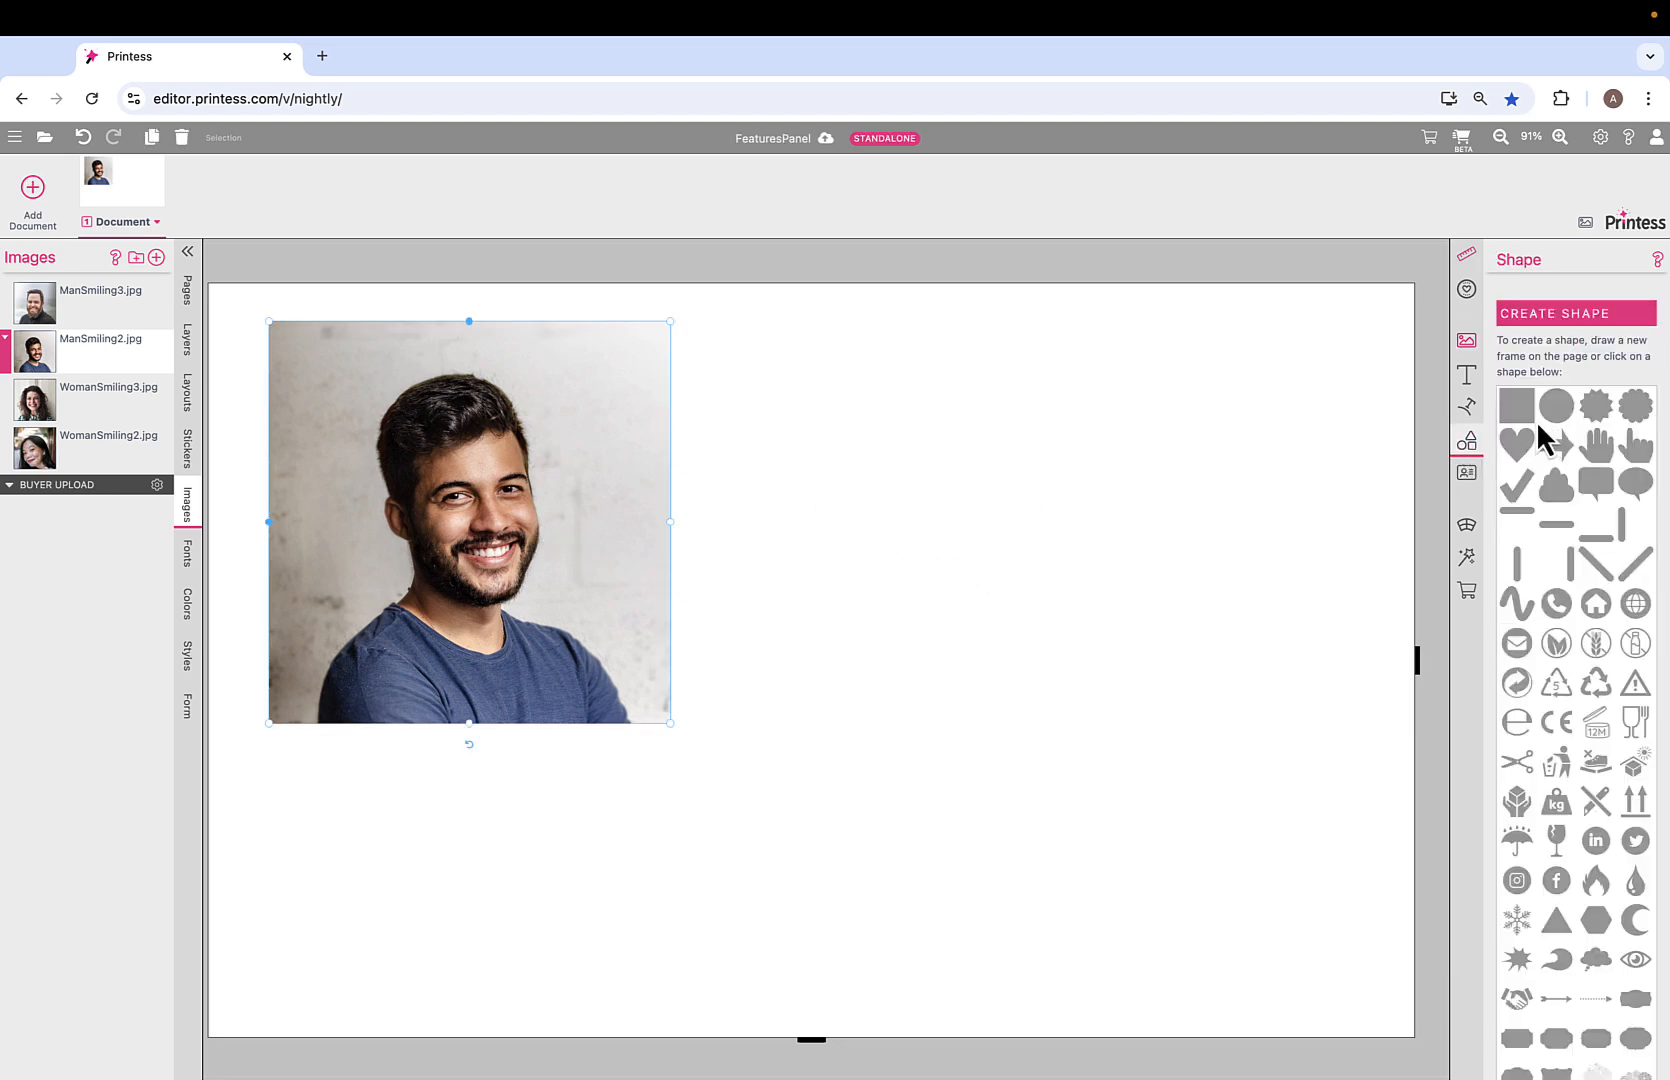
{"action": "left_click", "coordinate": [1526, 450]}
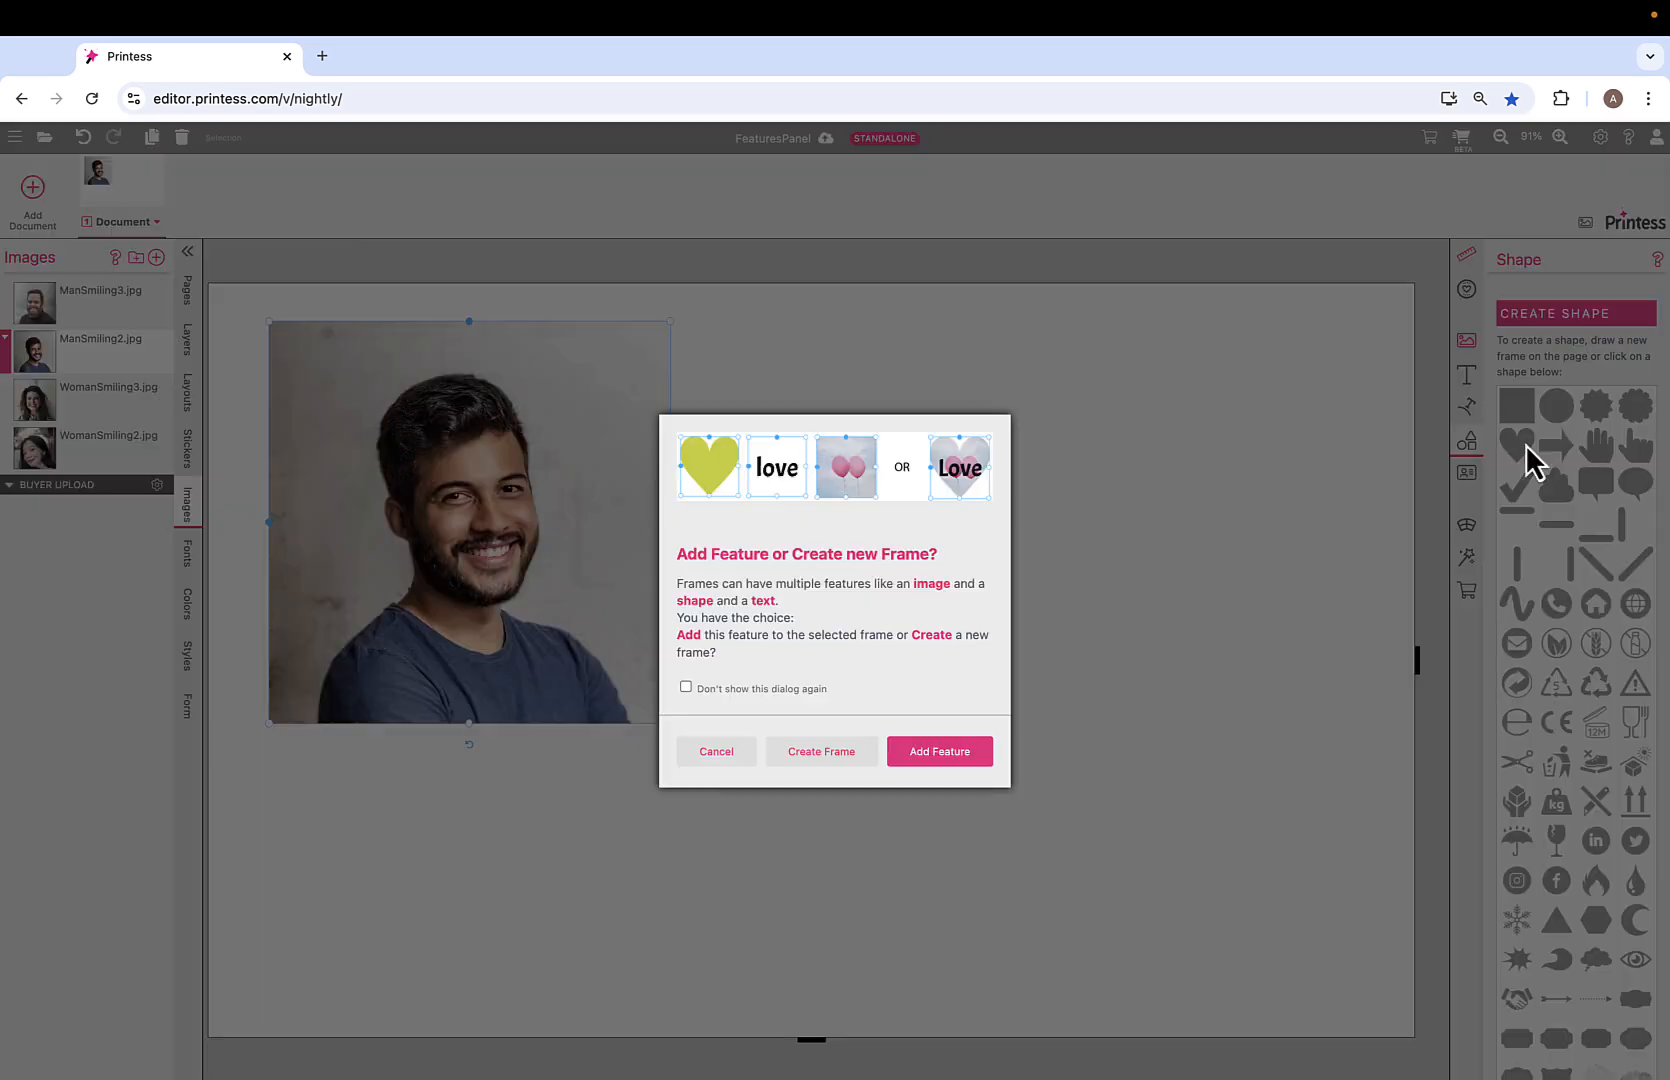
{"action": "left_click", "coordinate": [953, 757]}
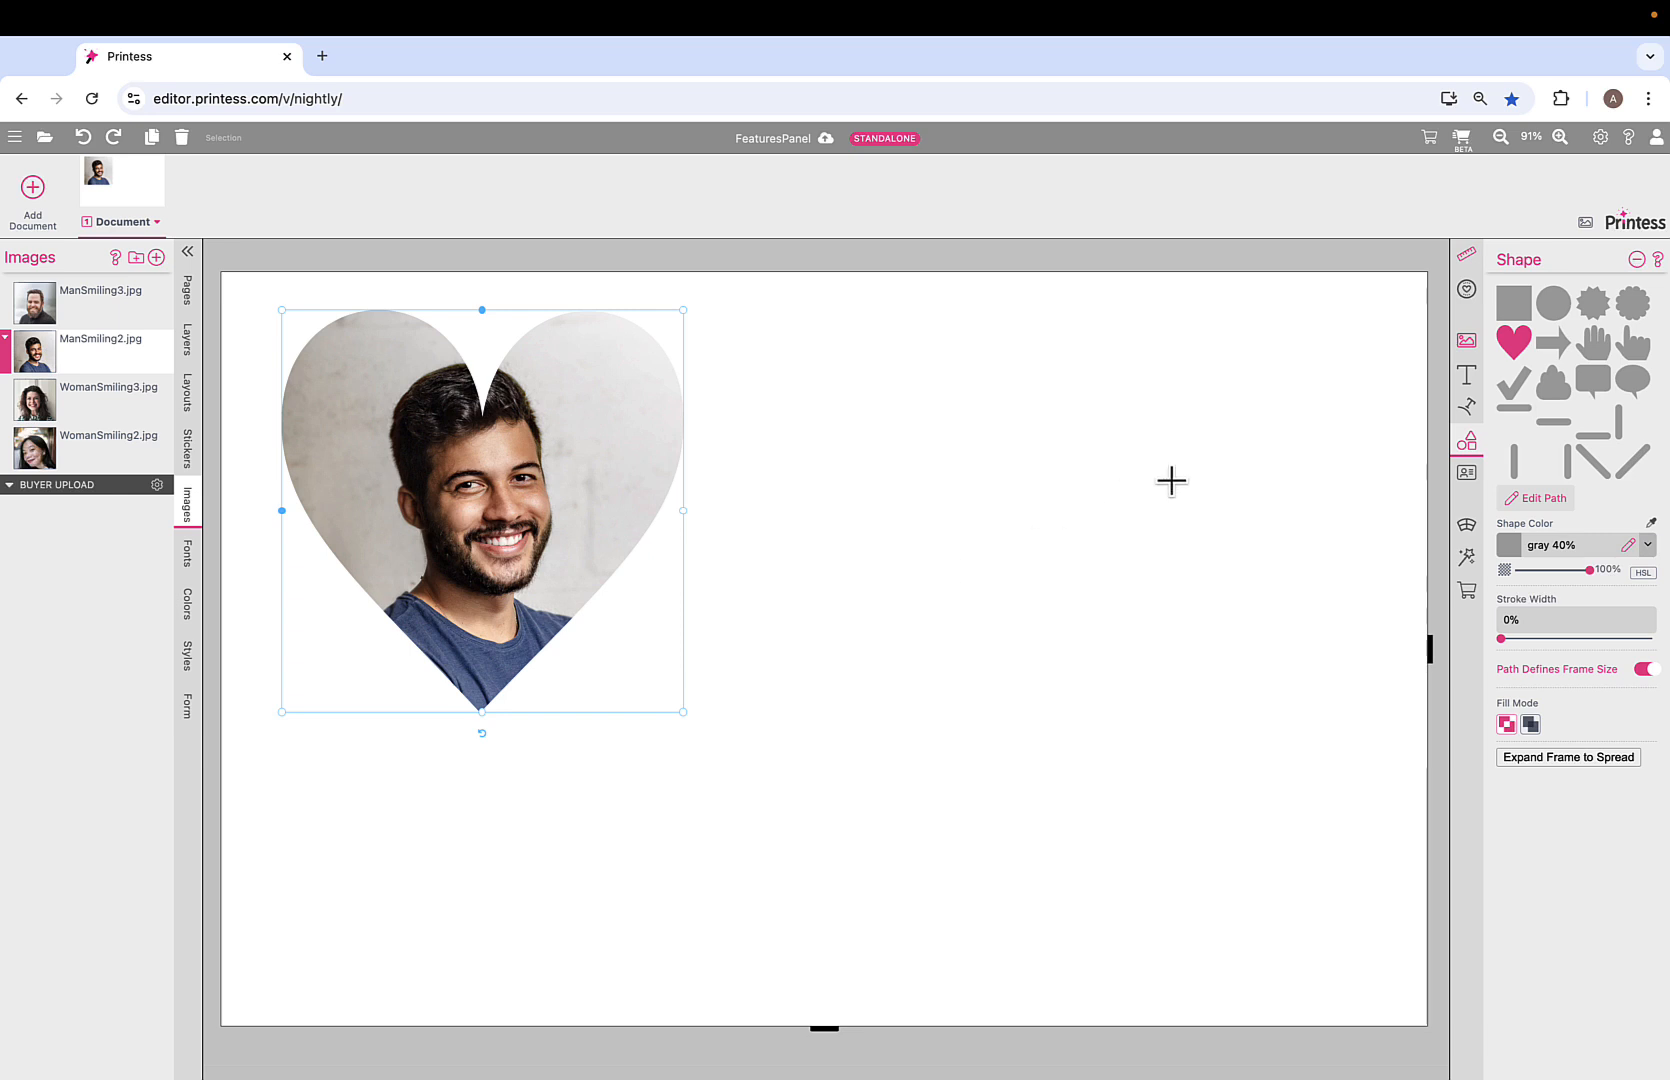
Create a single-line text in a new frame and place it to the right of the heart-shaped photo.
{"action": "left_click", "coordinate": [1466, 376]}
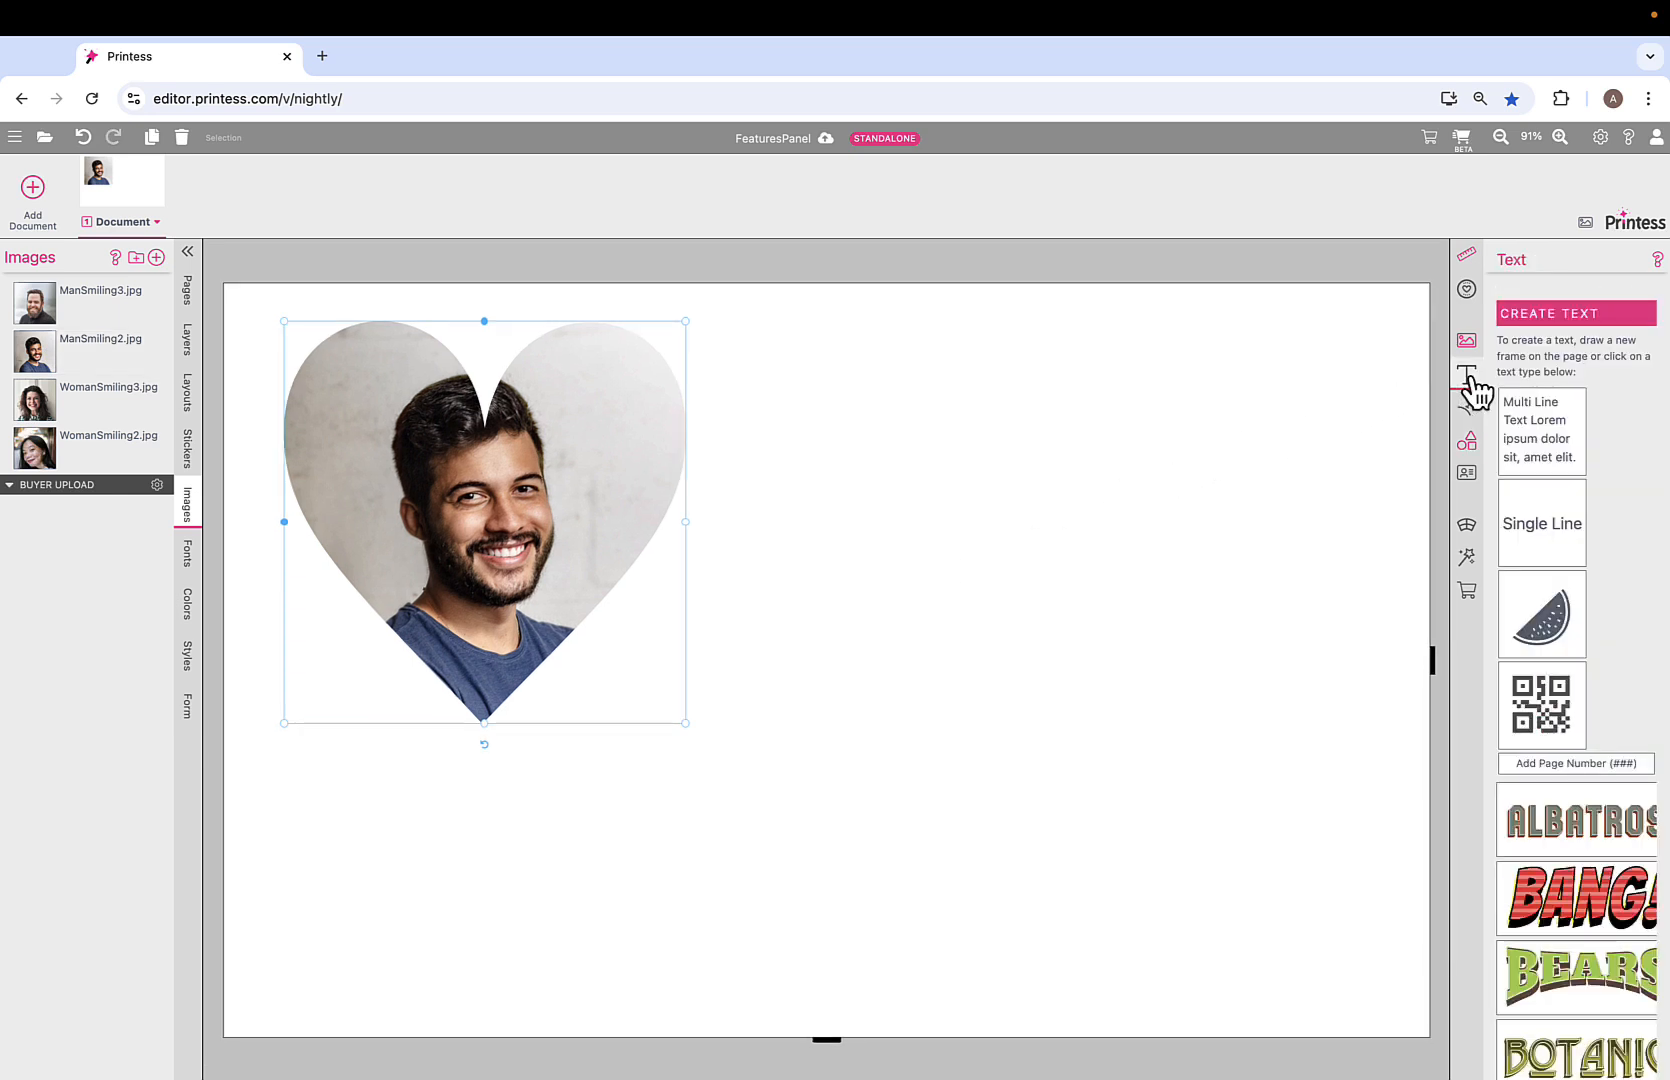
{"action": "left_click", "coordinate": [1552, 537]}
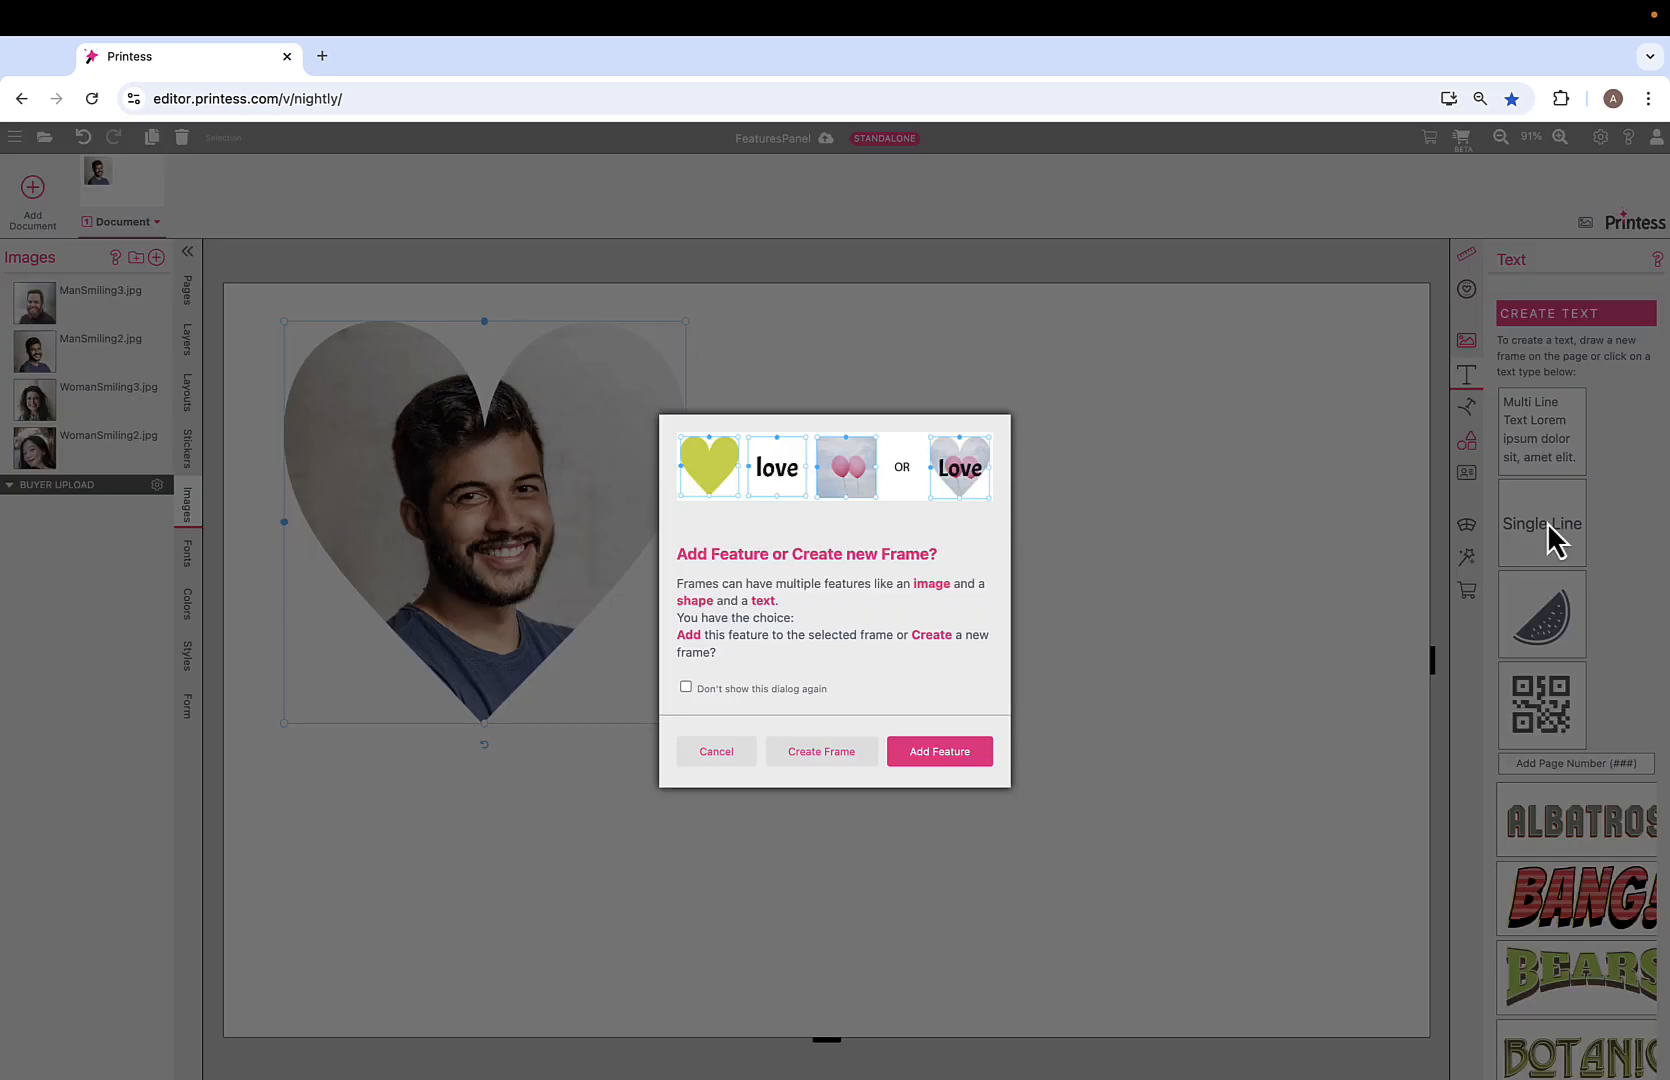
{"action": "left_click", "coordinate": [822, 752]}
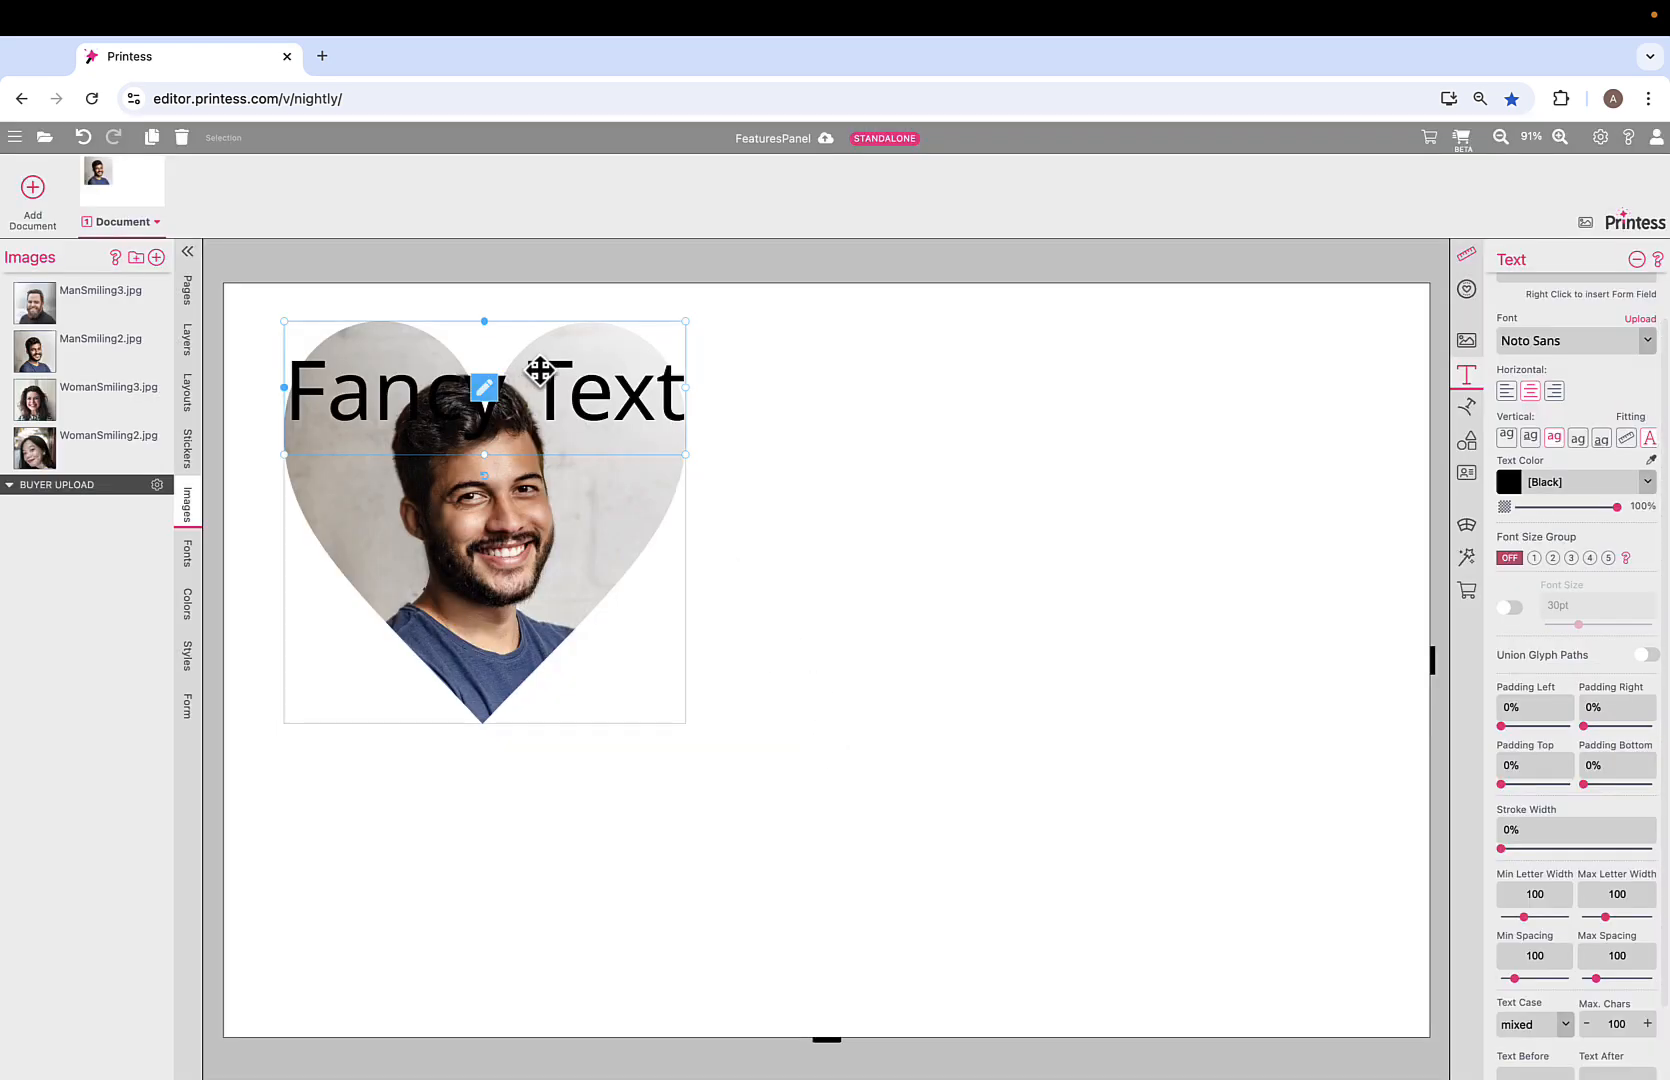
{"action": "left_click_drag", "start_coordinate": [541, 380], "coordinate": [1050, 420]}
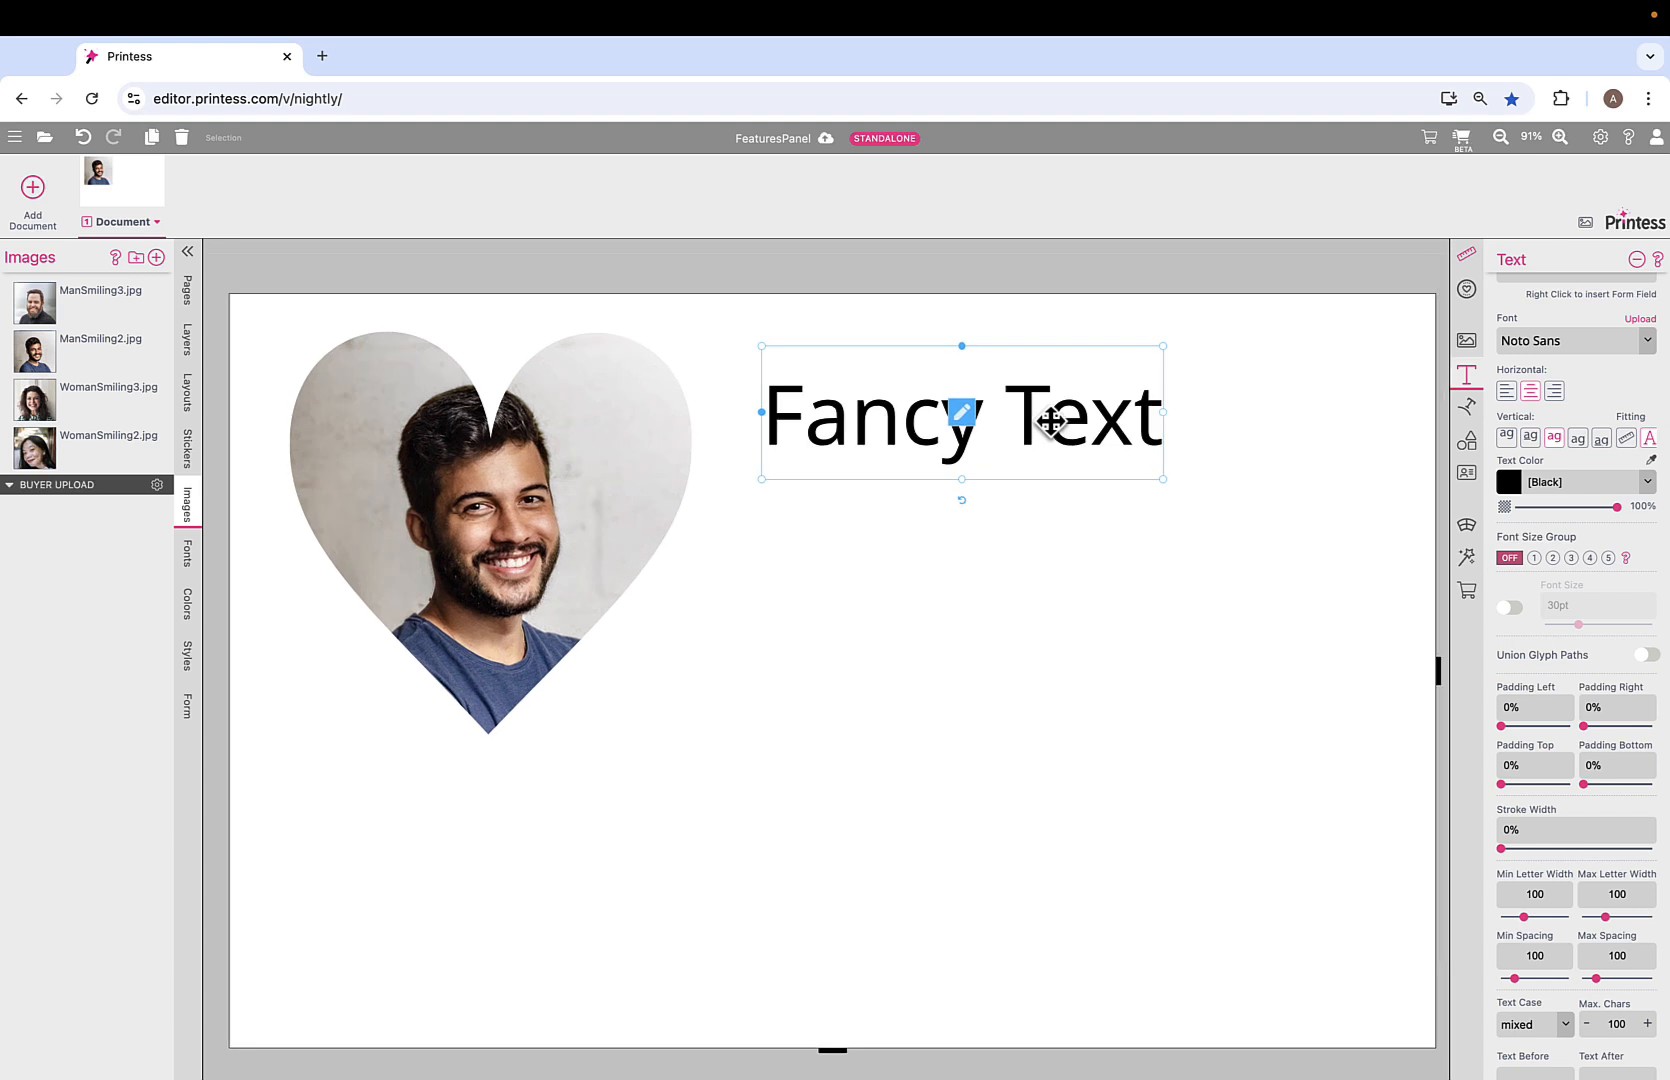
Insert "sg sg" between "Fancy" and "Text" in the single-line text and finish editing.
{"action": "left_click", "coordinate": [962, 413]}
{"action": "left_click", "coordinate": [982, 420]}
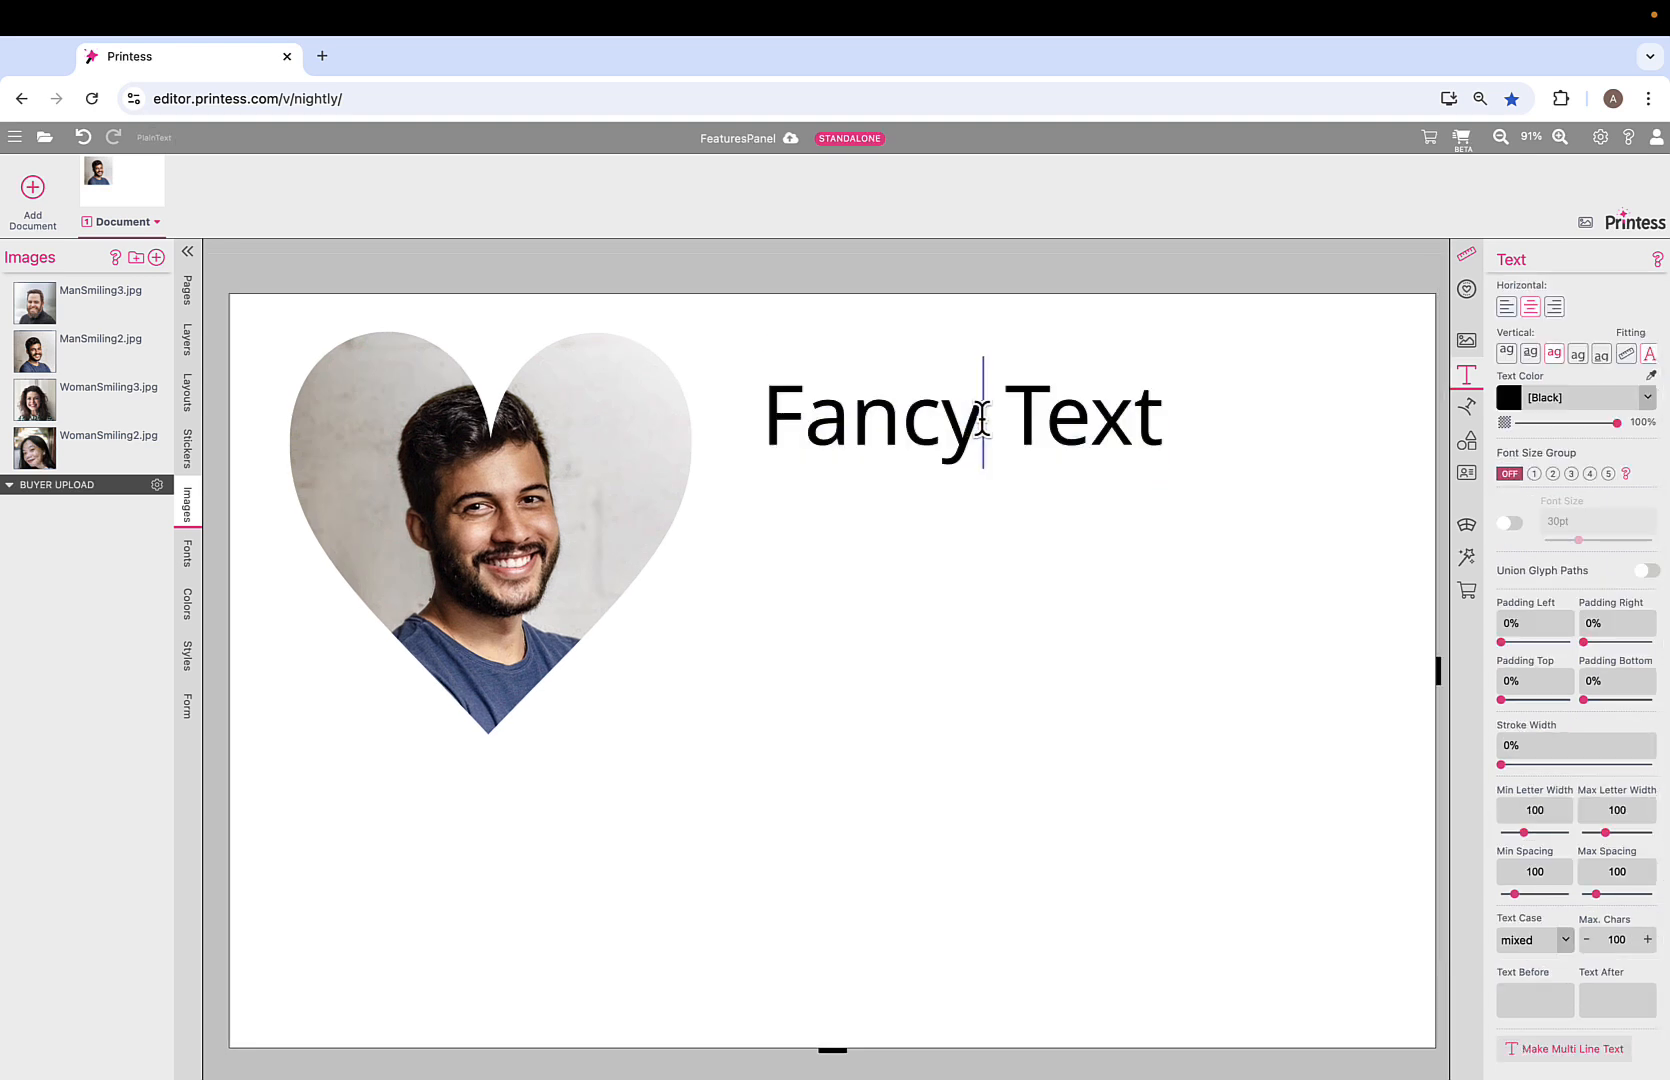
{"action": "type", "text": "sg sg"}
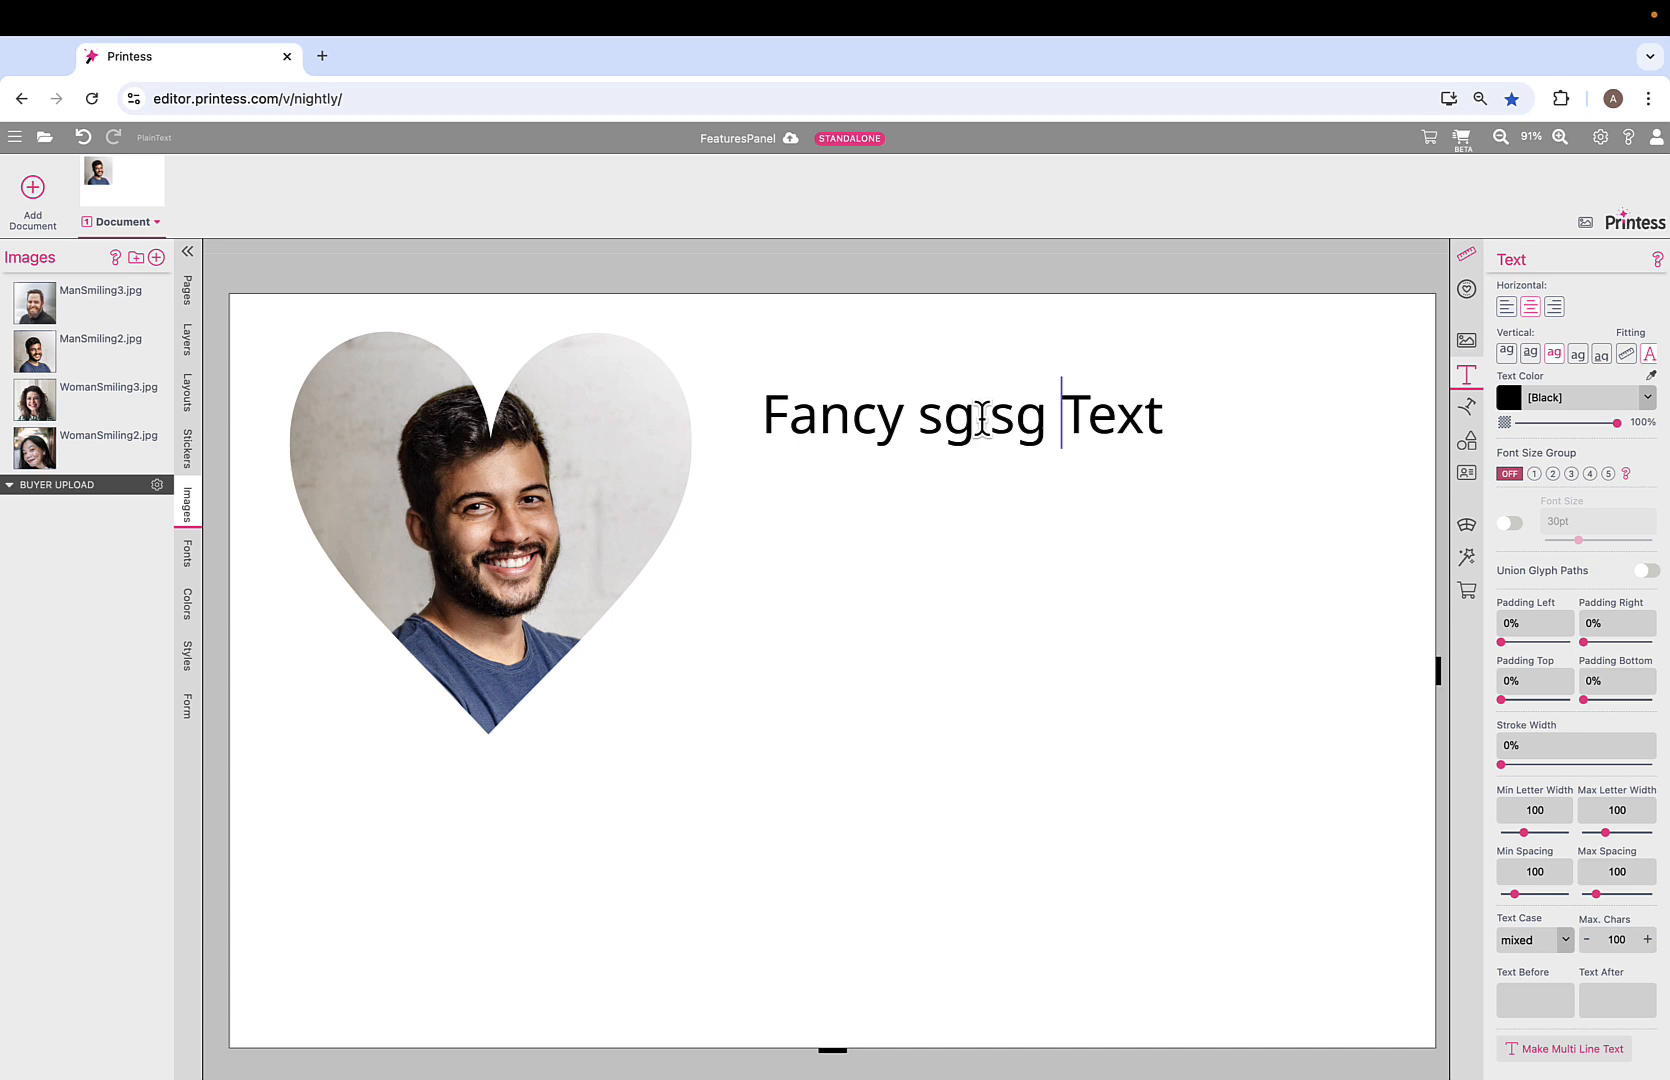
{"action": "key", "text": "Escape"}
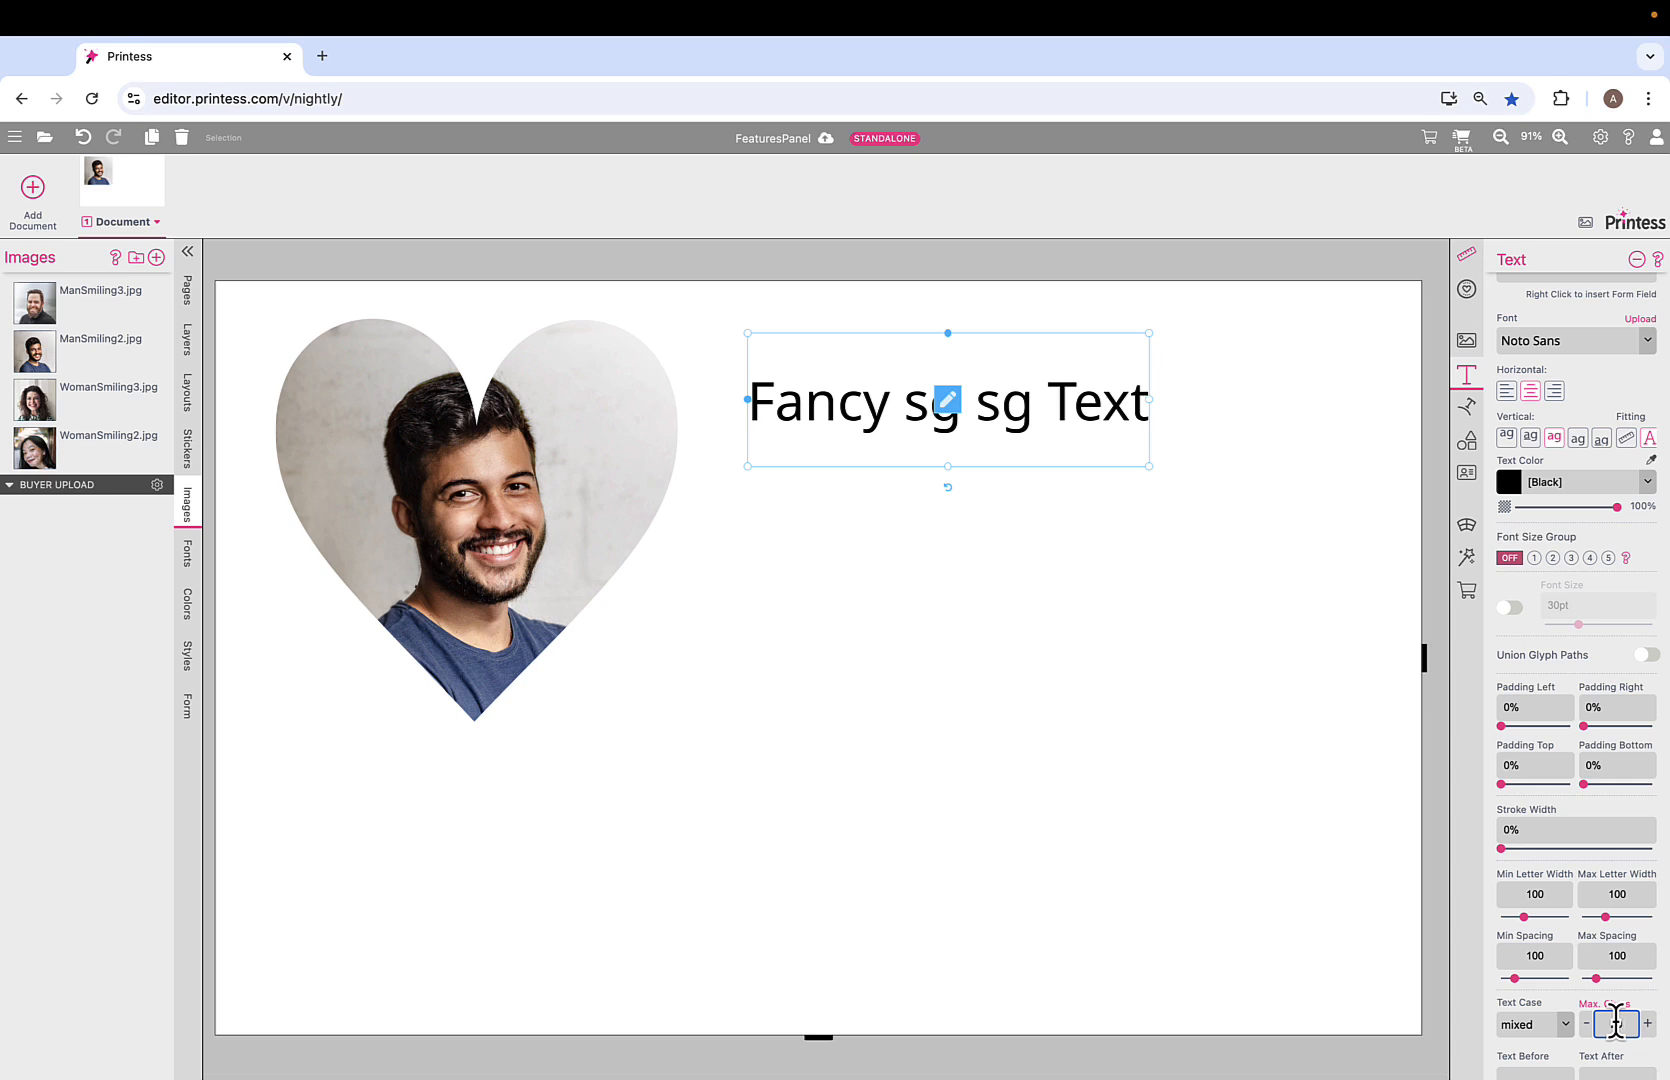
Allow the buyer to edit the content of the single-line text frame.
{"action": "left_click", "coordinate": [1467, 591]}
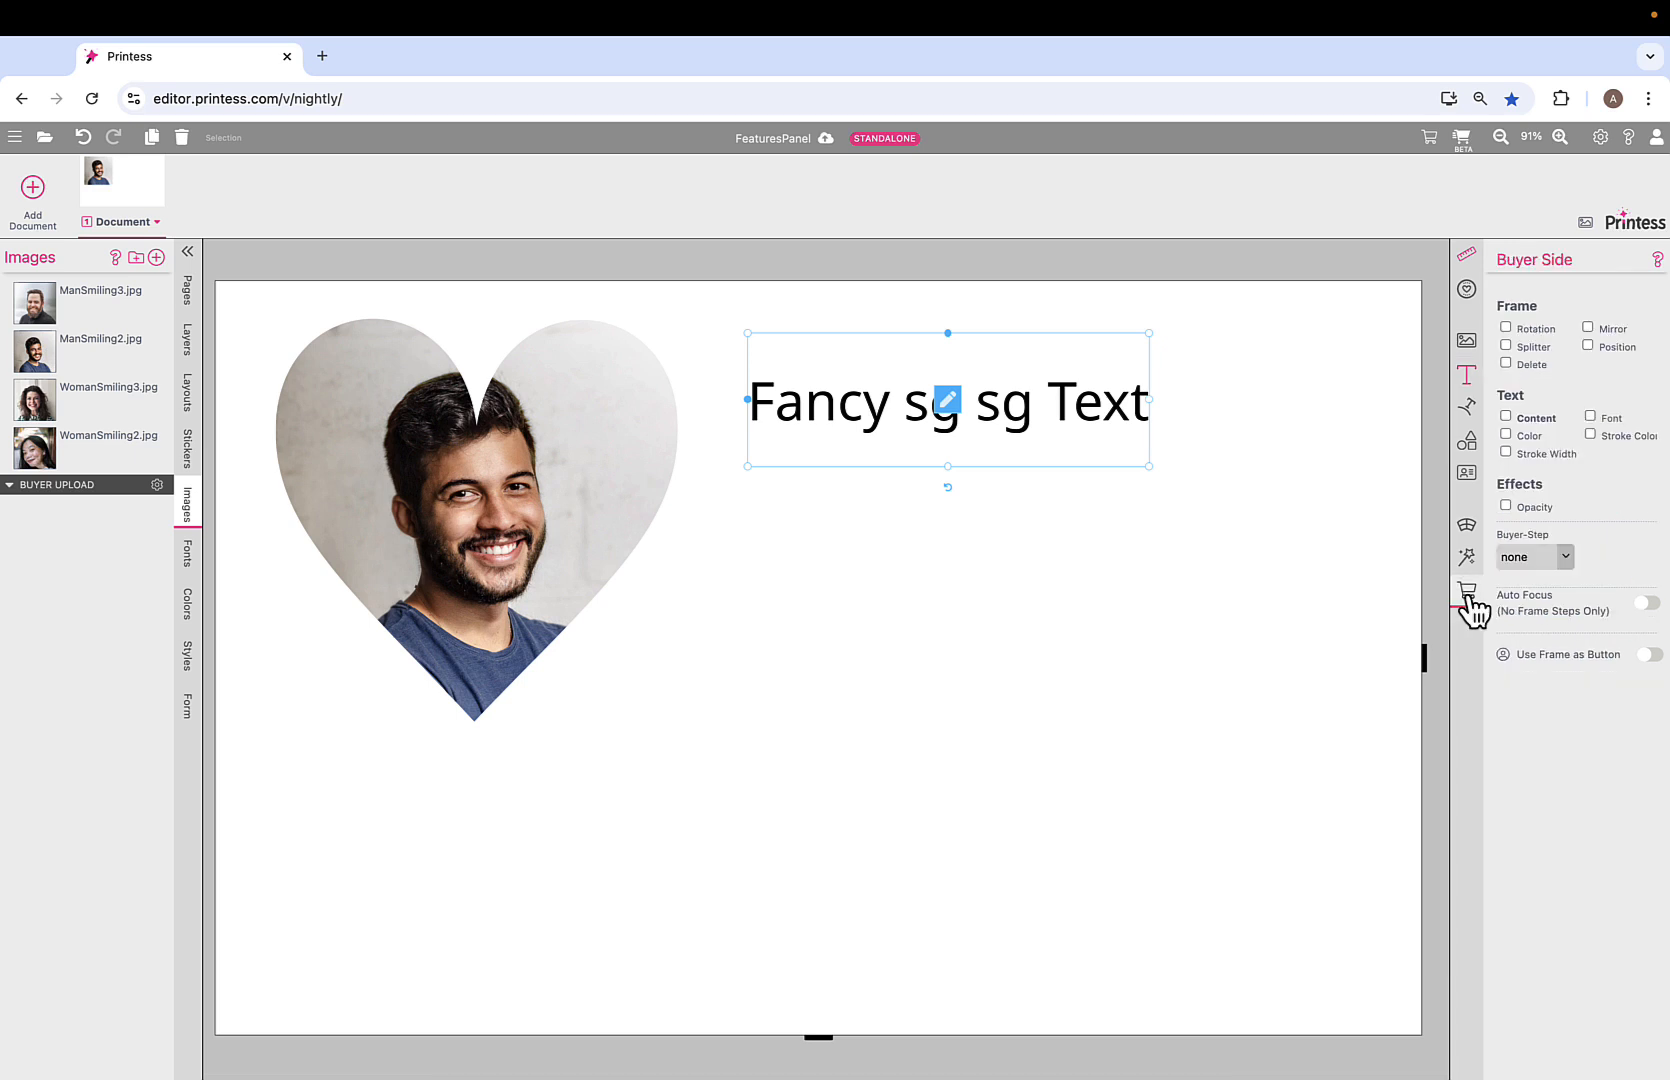
{"action": "left_click", "coordinate": [1506, 417]}
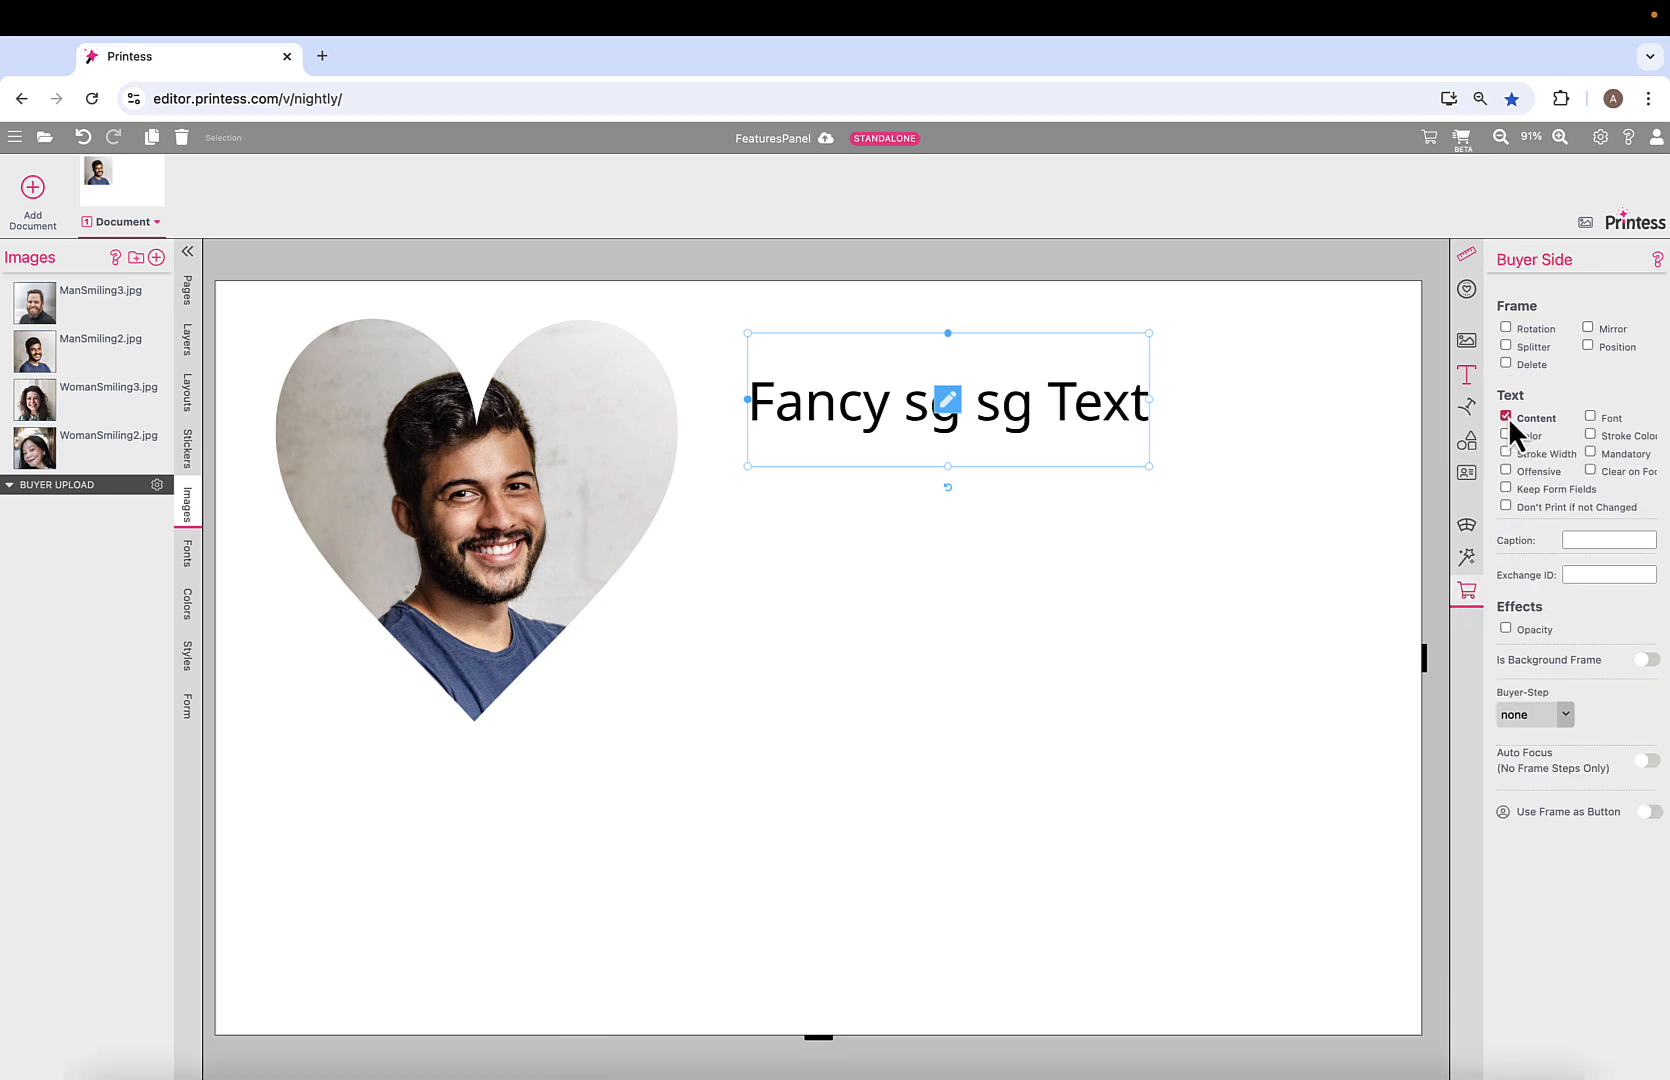
{"action": "left_click", "coordinate": [1466, 142]}
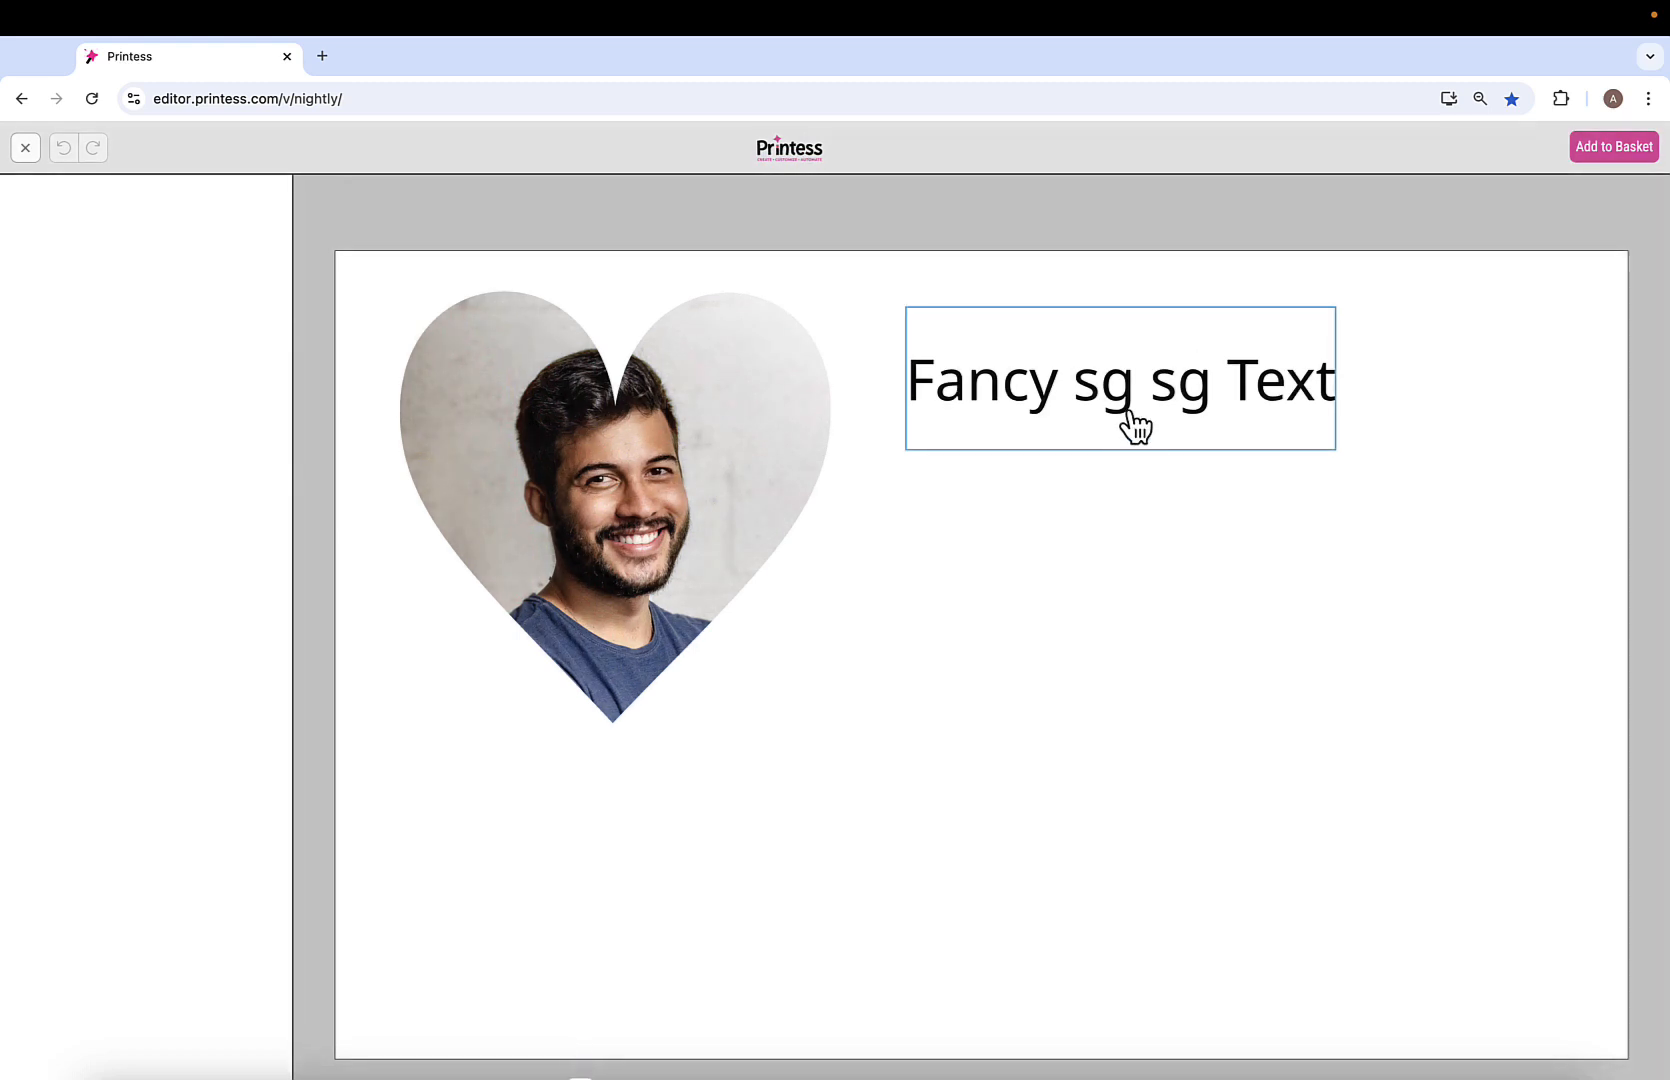
{"action": "left_click", "coordinate": [1137, 387]}
{"action": "type", "text": "1"}
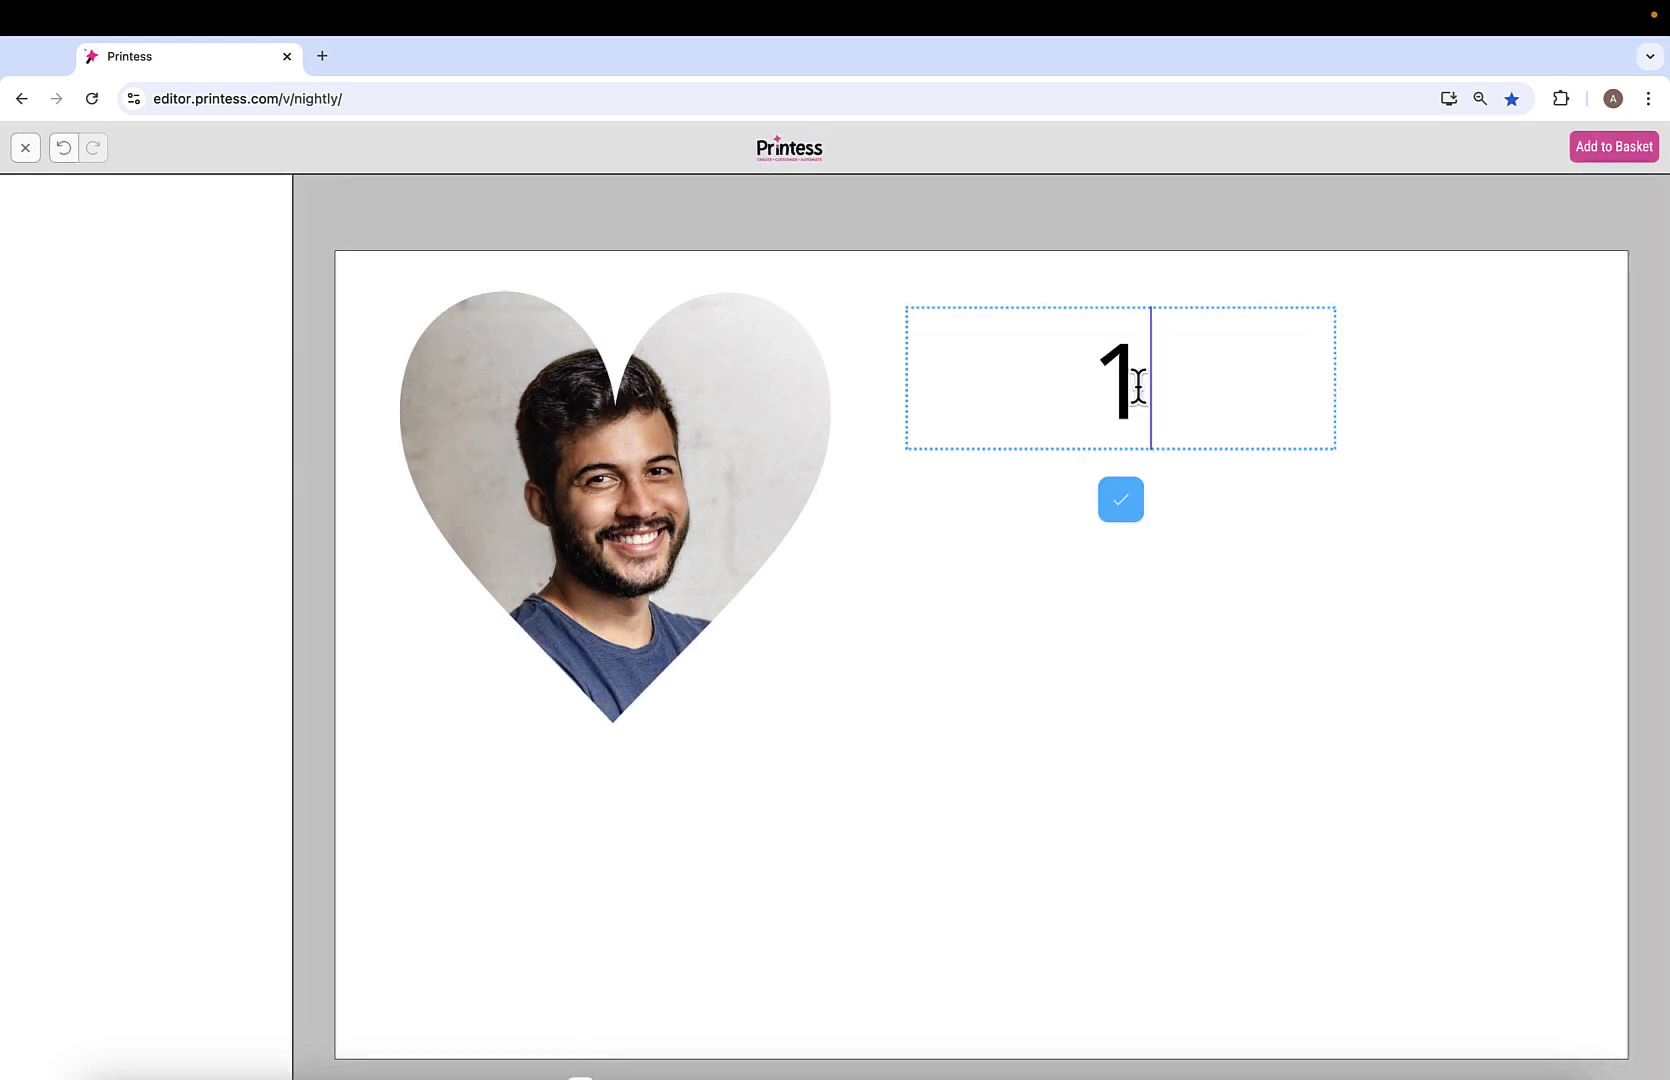
{"action": "type", "text": "2345678"}
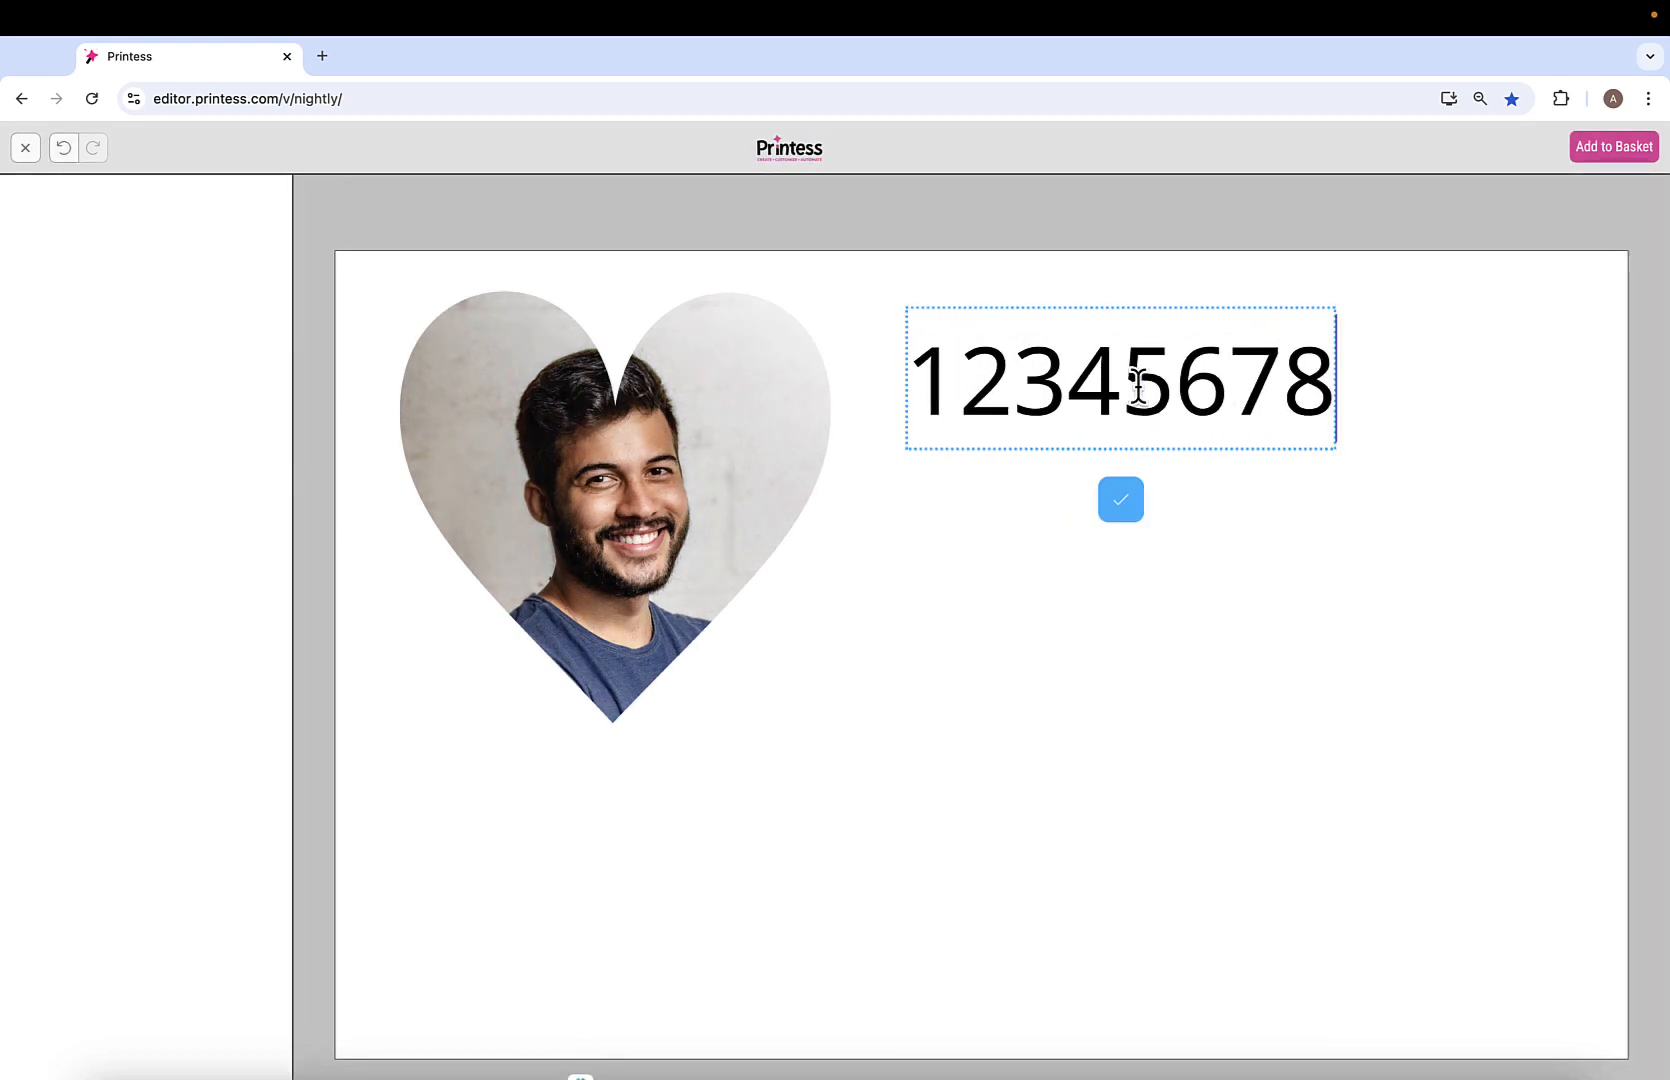
{"action": "type", "text": "90"}
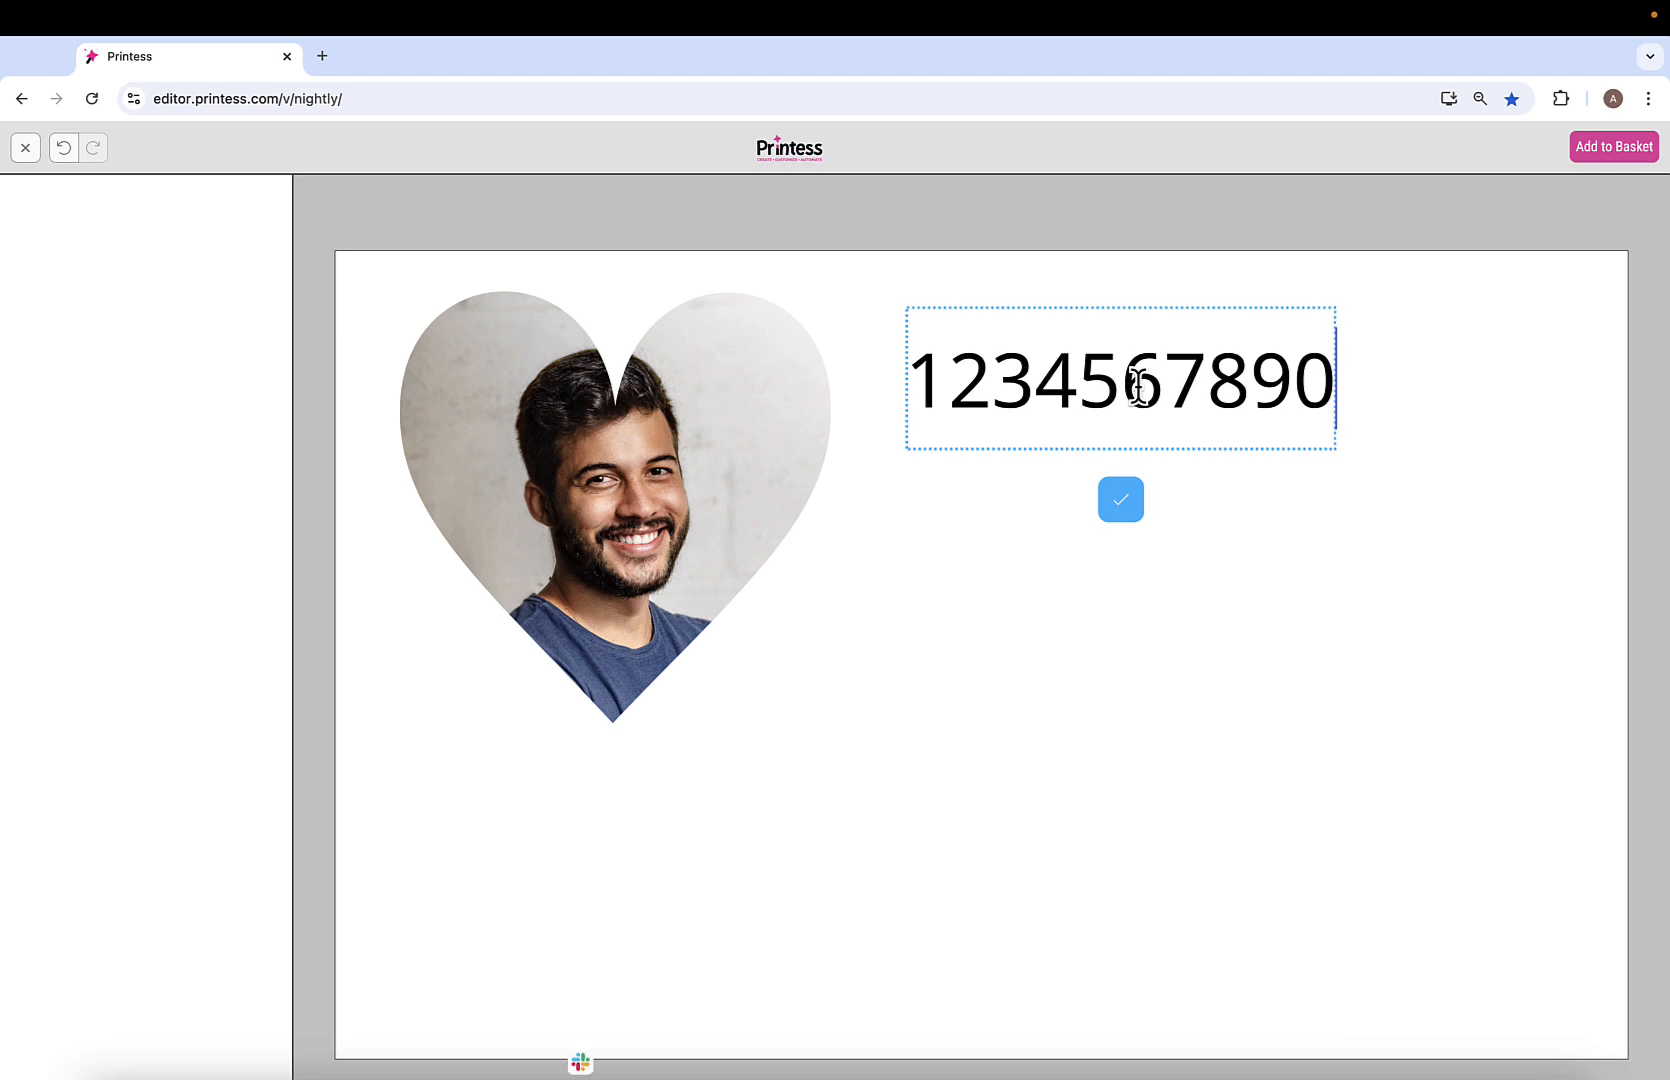
{"action": "type", "text": "123456789"}
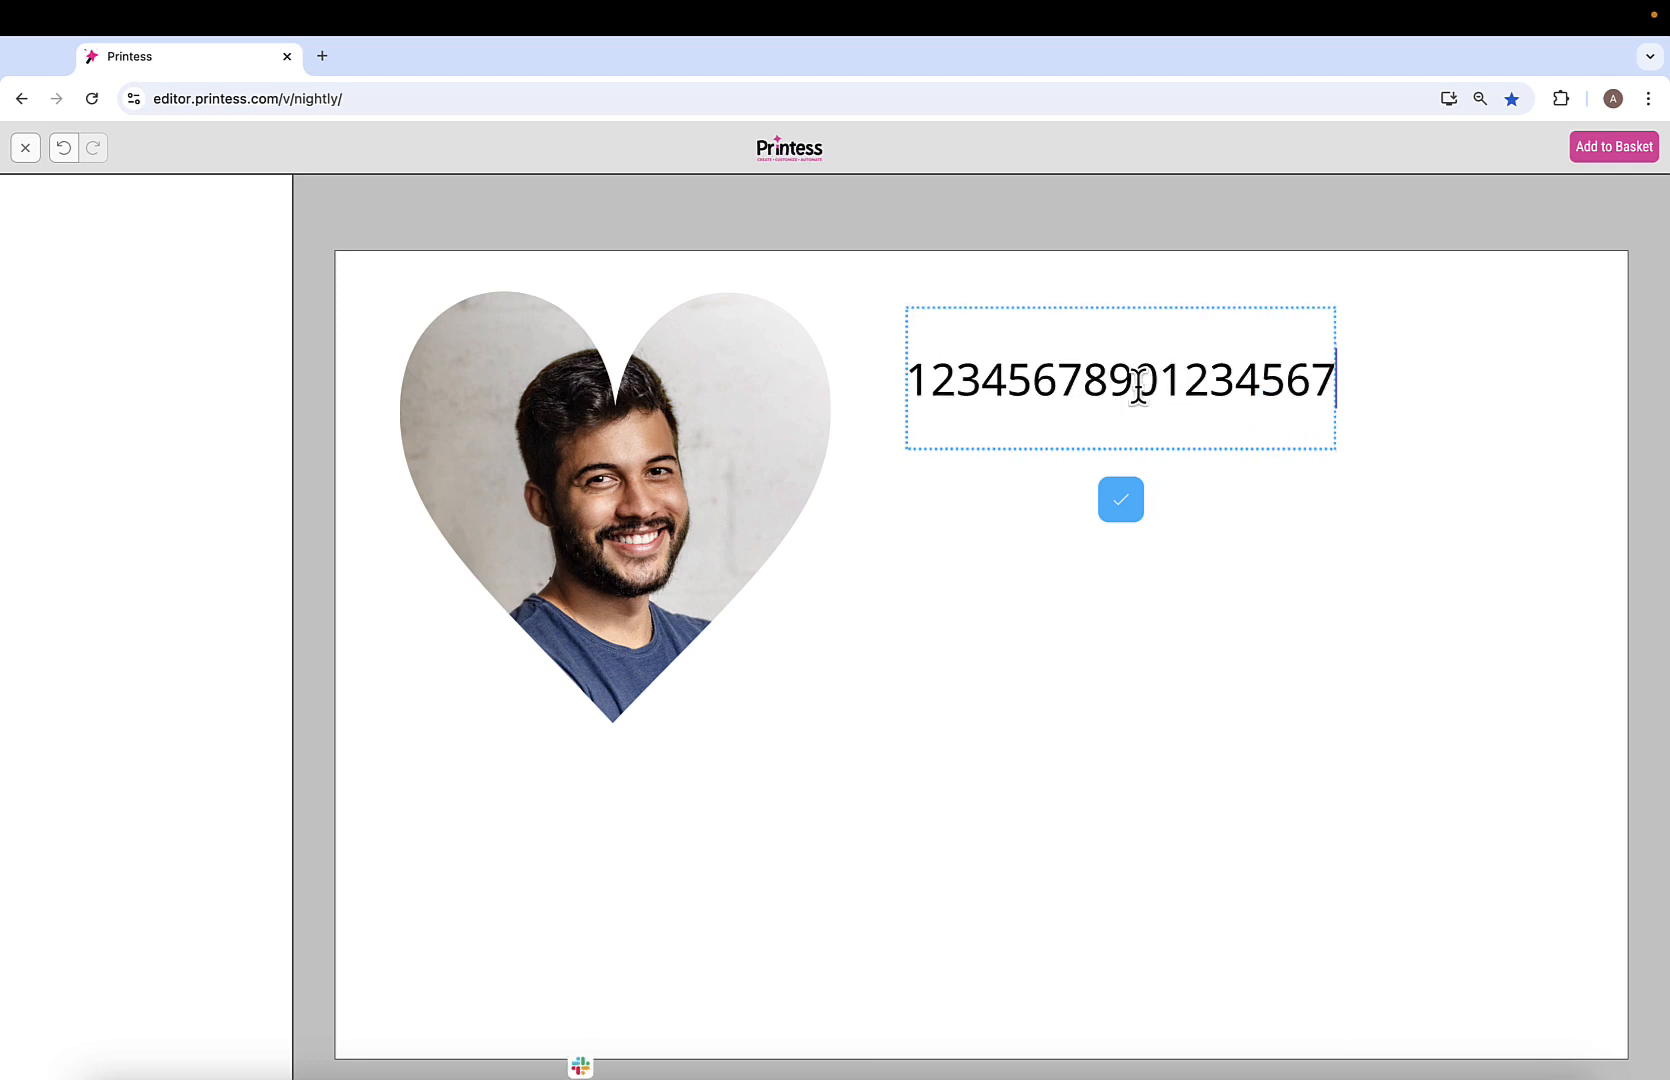
{"action": "type", "text": "0"}
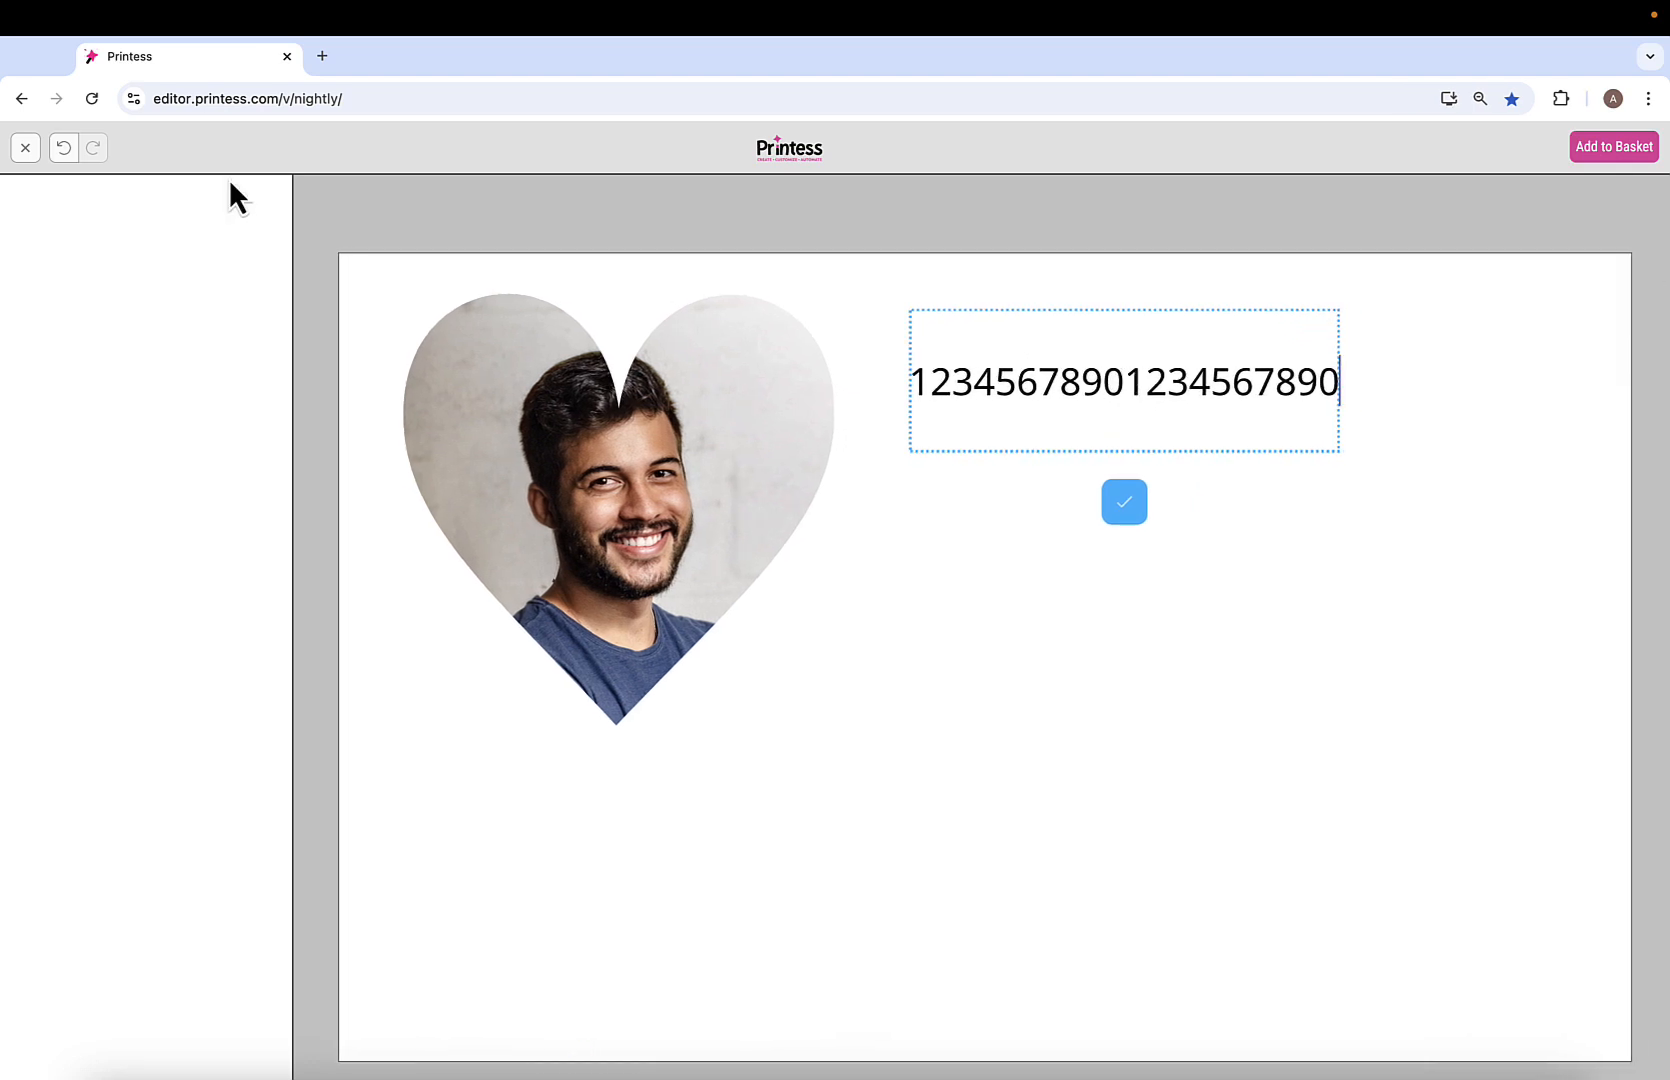
{"action": "left_click", "coordinate": [27, 148]}
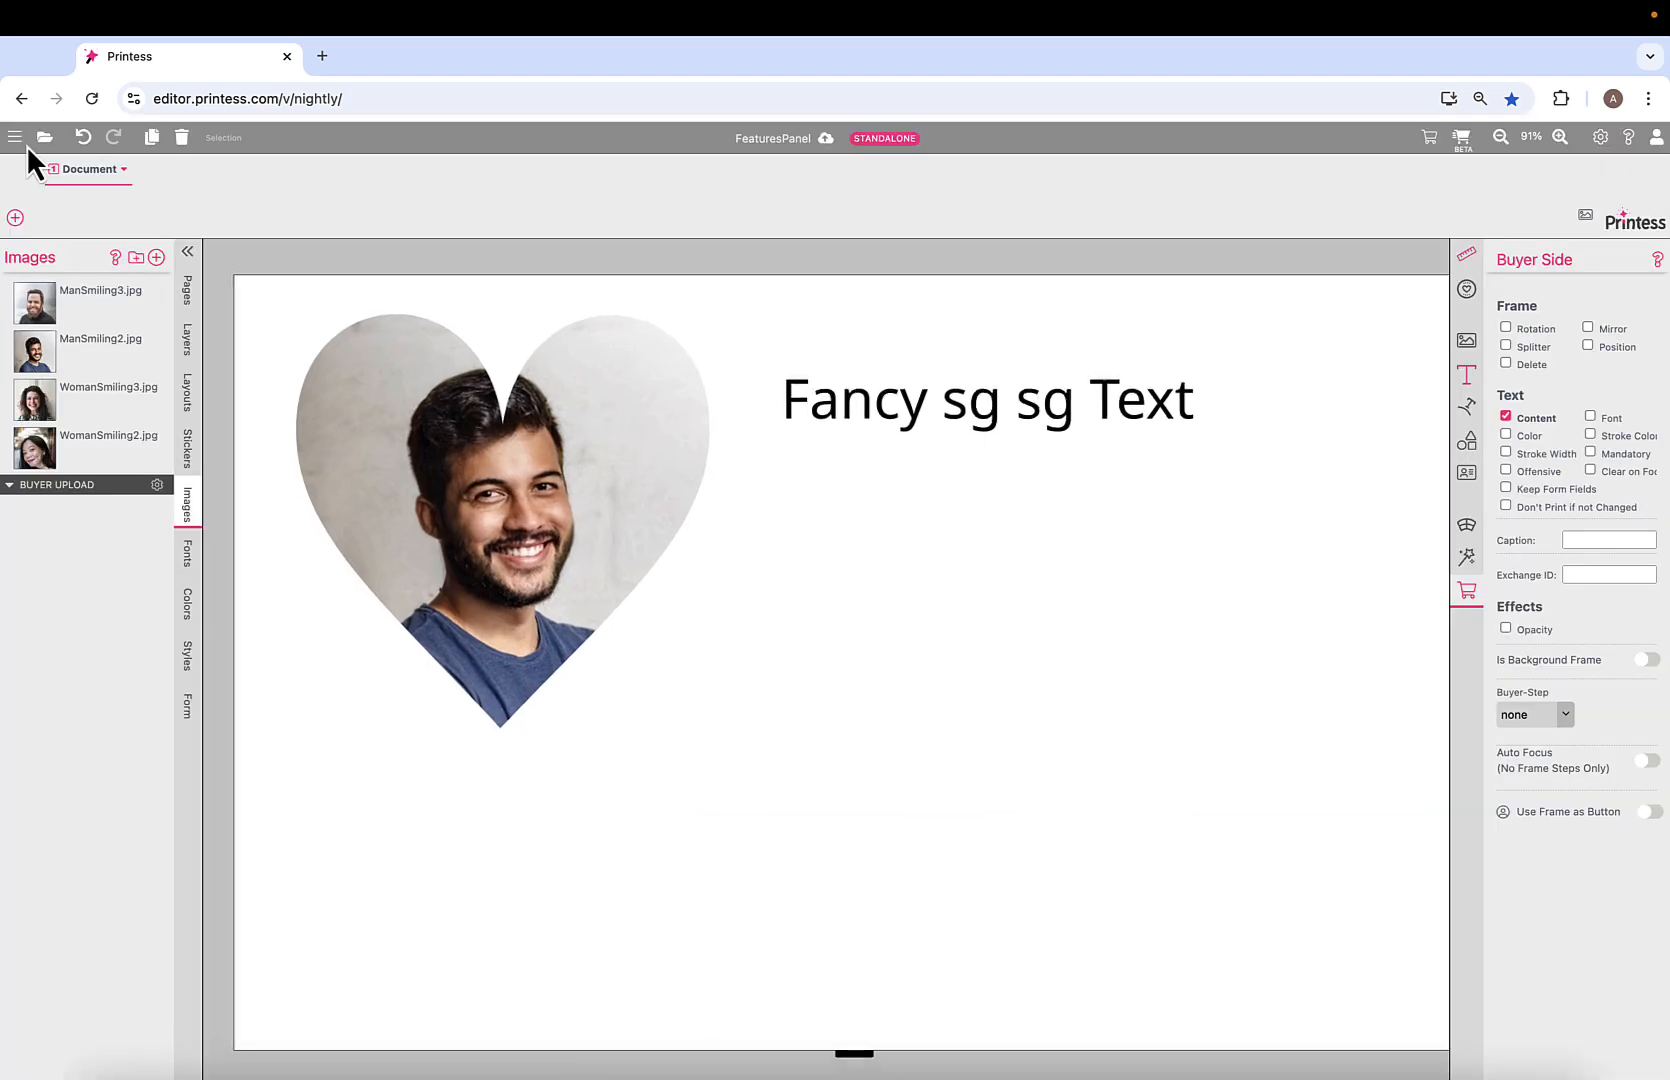
Add a multi-line text frame and place it directly below the "Fancy sg sg Text" line.
{"action": "left_click", "coordinate": [1000, 553]}
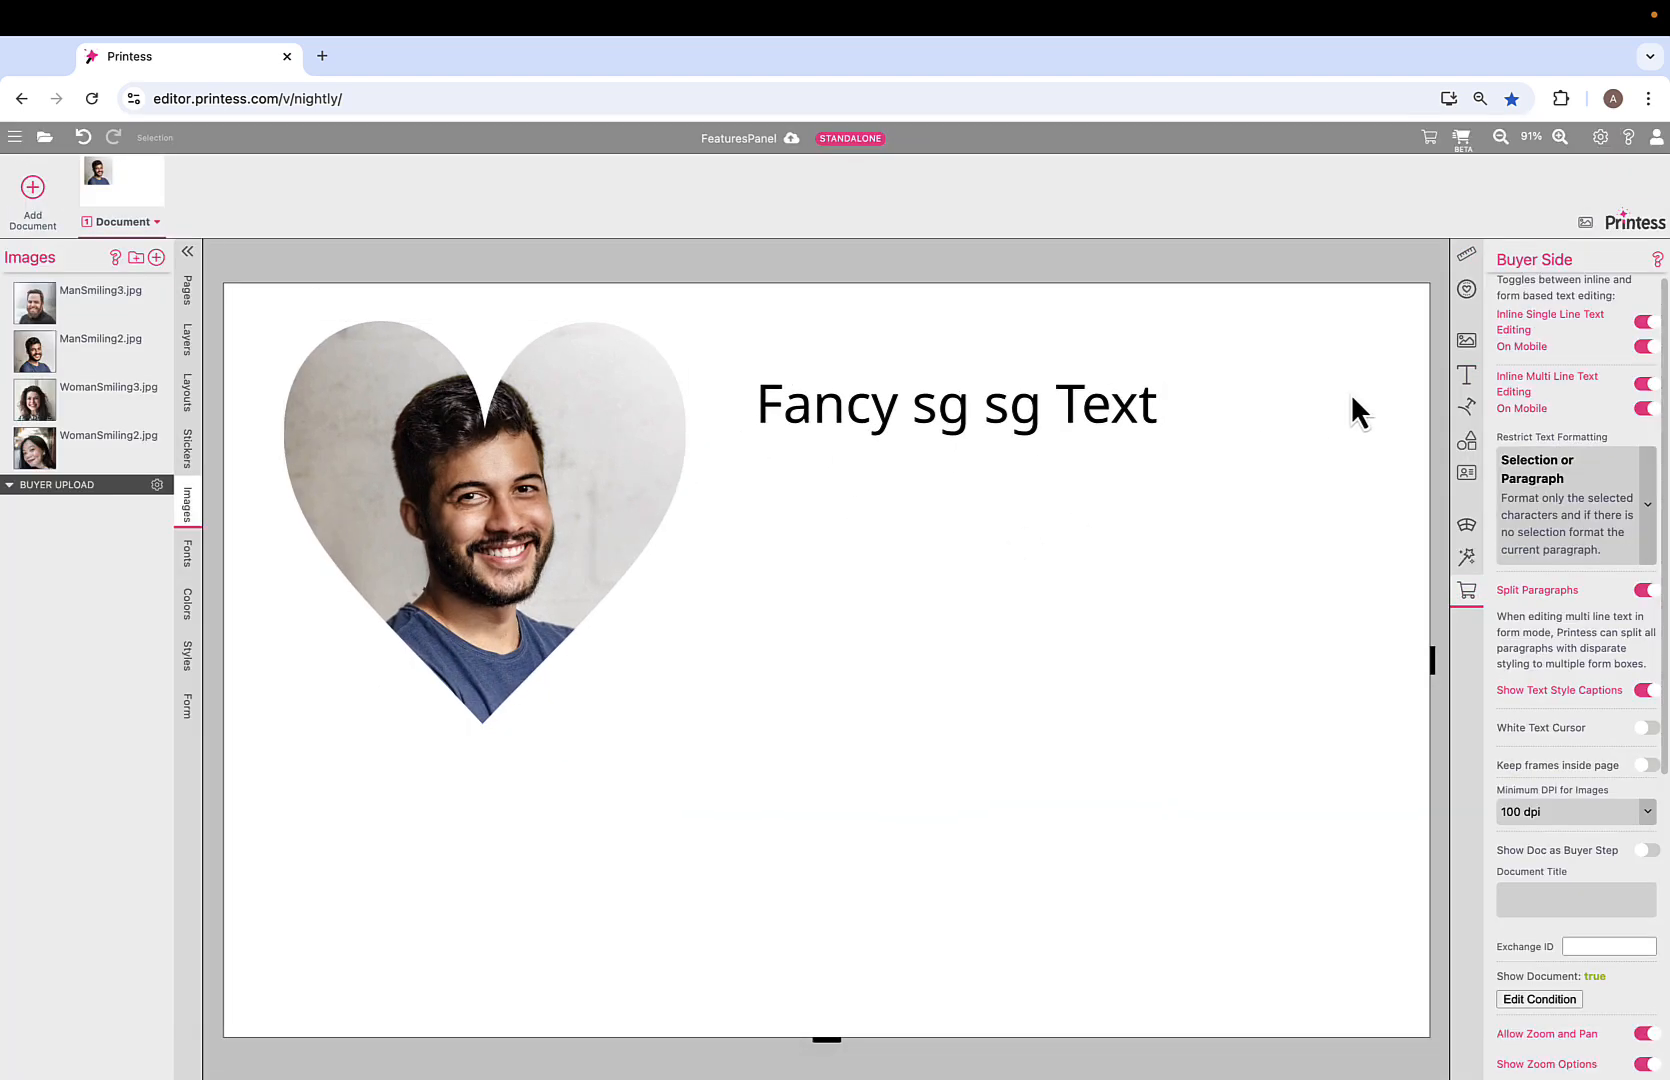
{"action": "left_click", "coordinate": [1466, 375]}
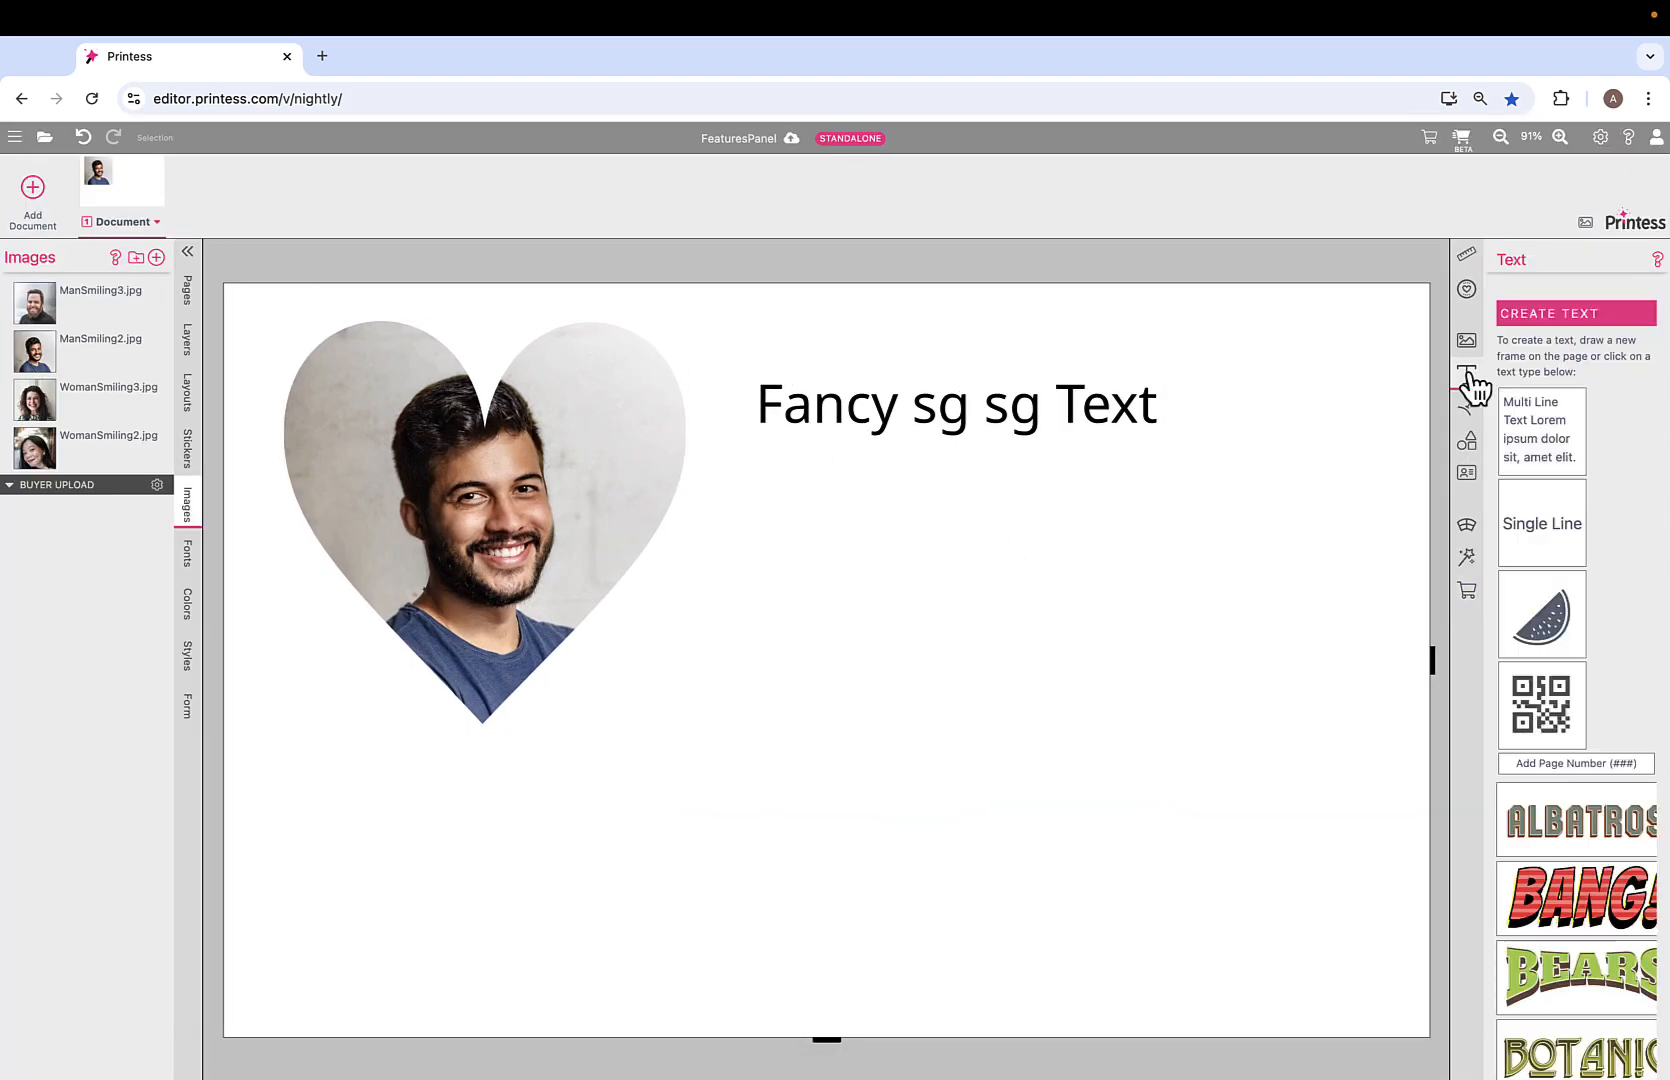
{"action": "left_click", "coordinate": [1555, 448]}
{"action": "mouse_move", "coordinate": [575, 365]}
{"action": "left_mouse_down"}
{"action": "mouse_move", "coordinate": [1167, 626]}
{"action": "mouse_move", "coordinate": [1039, 504]}
{"action": "left_mouse_up"}
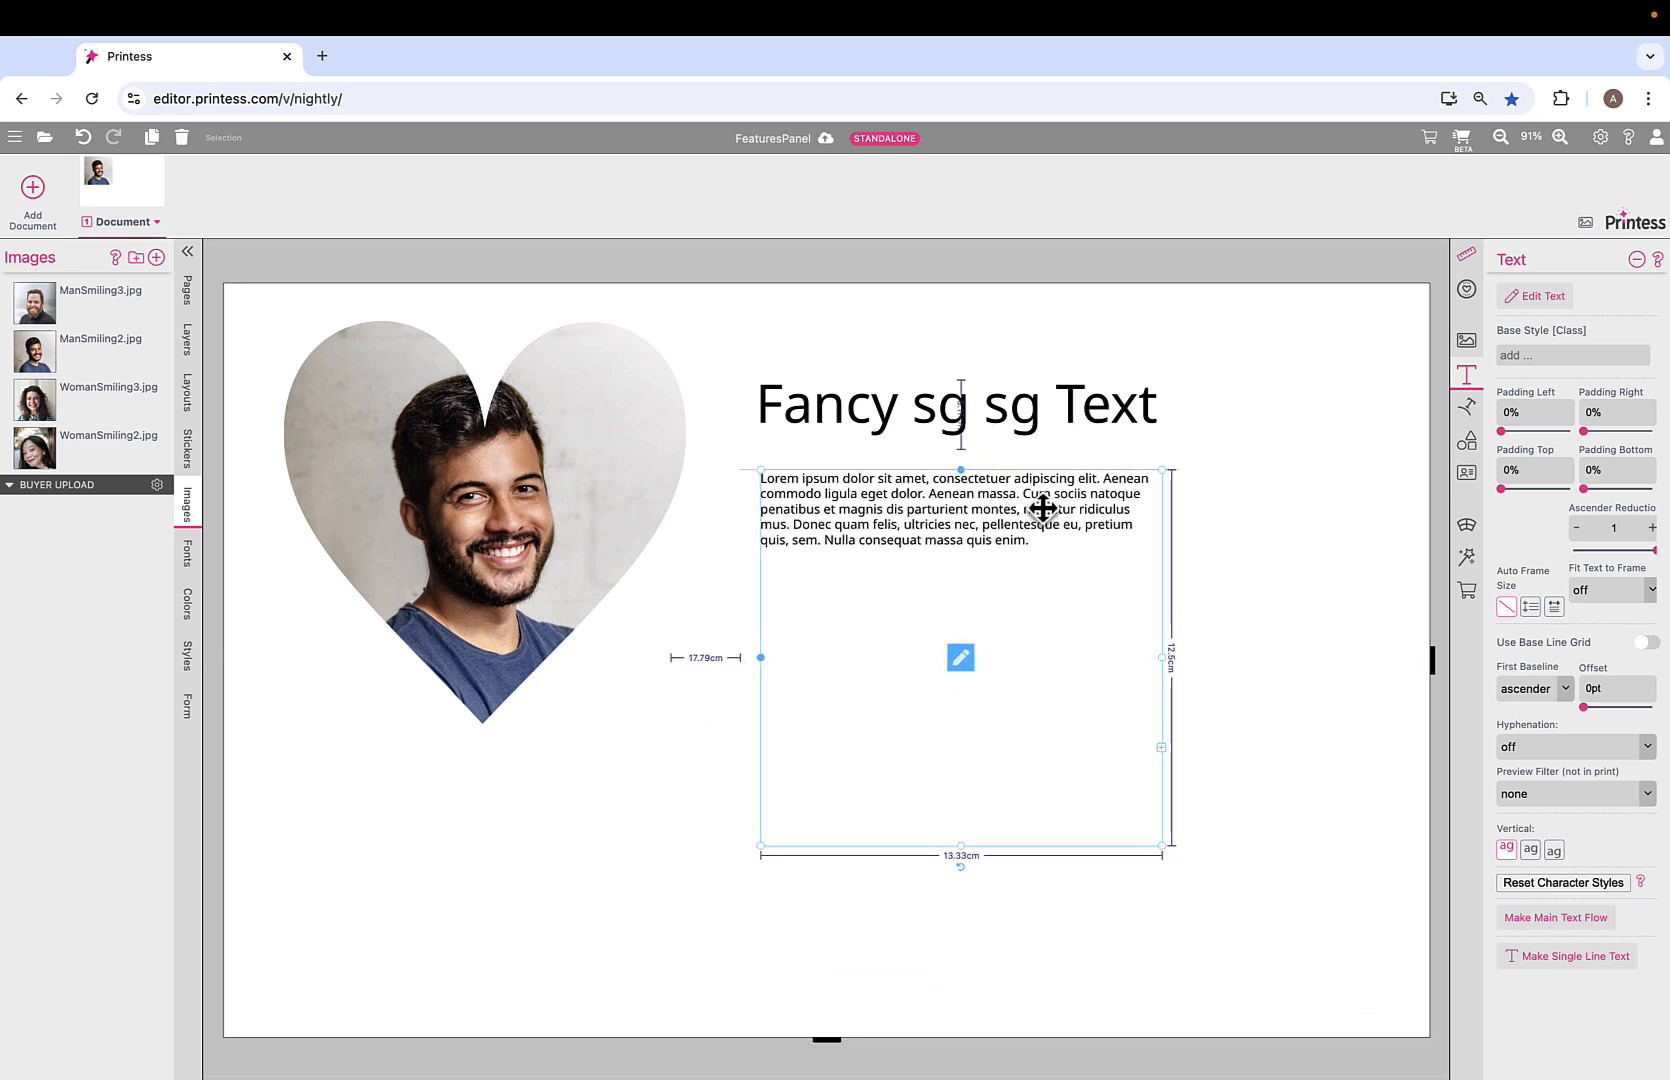
Set the font size of the whole Lorem ipsum paragraph to 14 pt and close the text editor.
{"action": "left_click", "coordinate": [961, 659]}
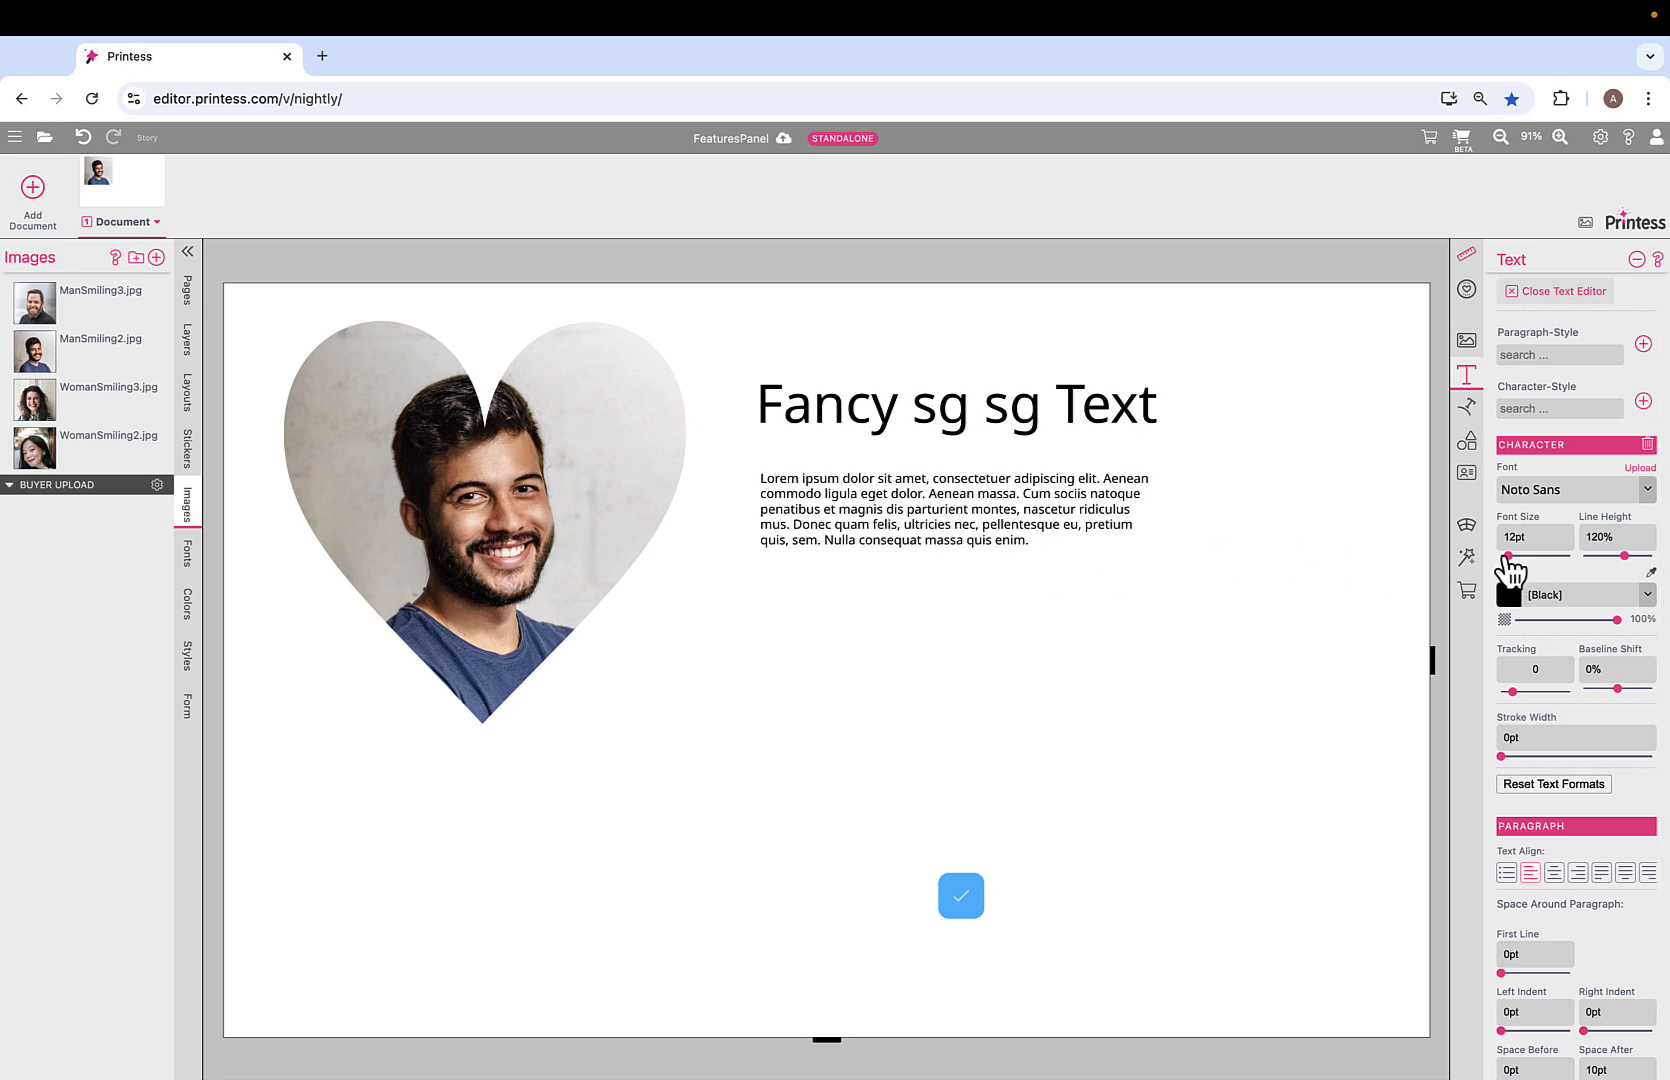
{"action": "left_click_drag", "start_coordinate": [1508, 557], "coordinate": [1511, 557]}
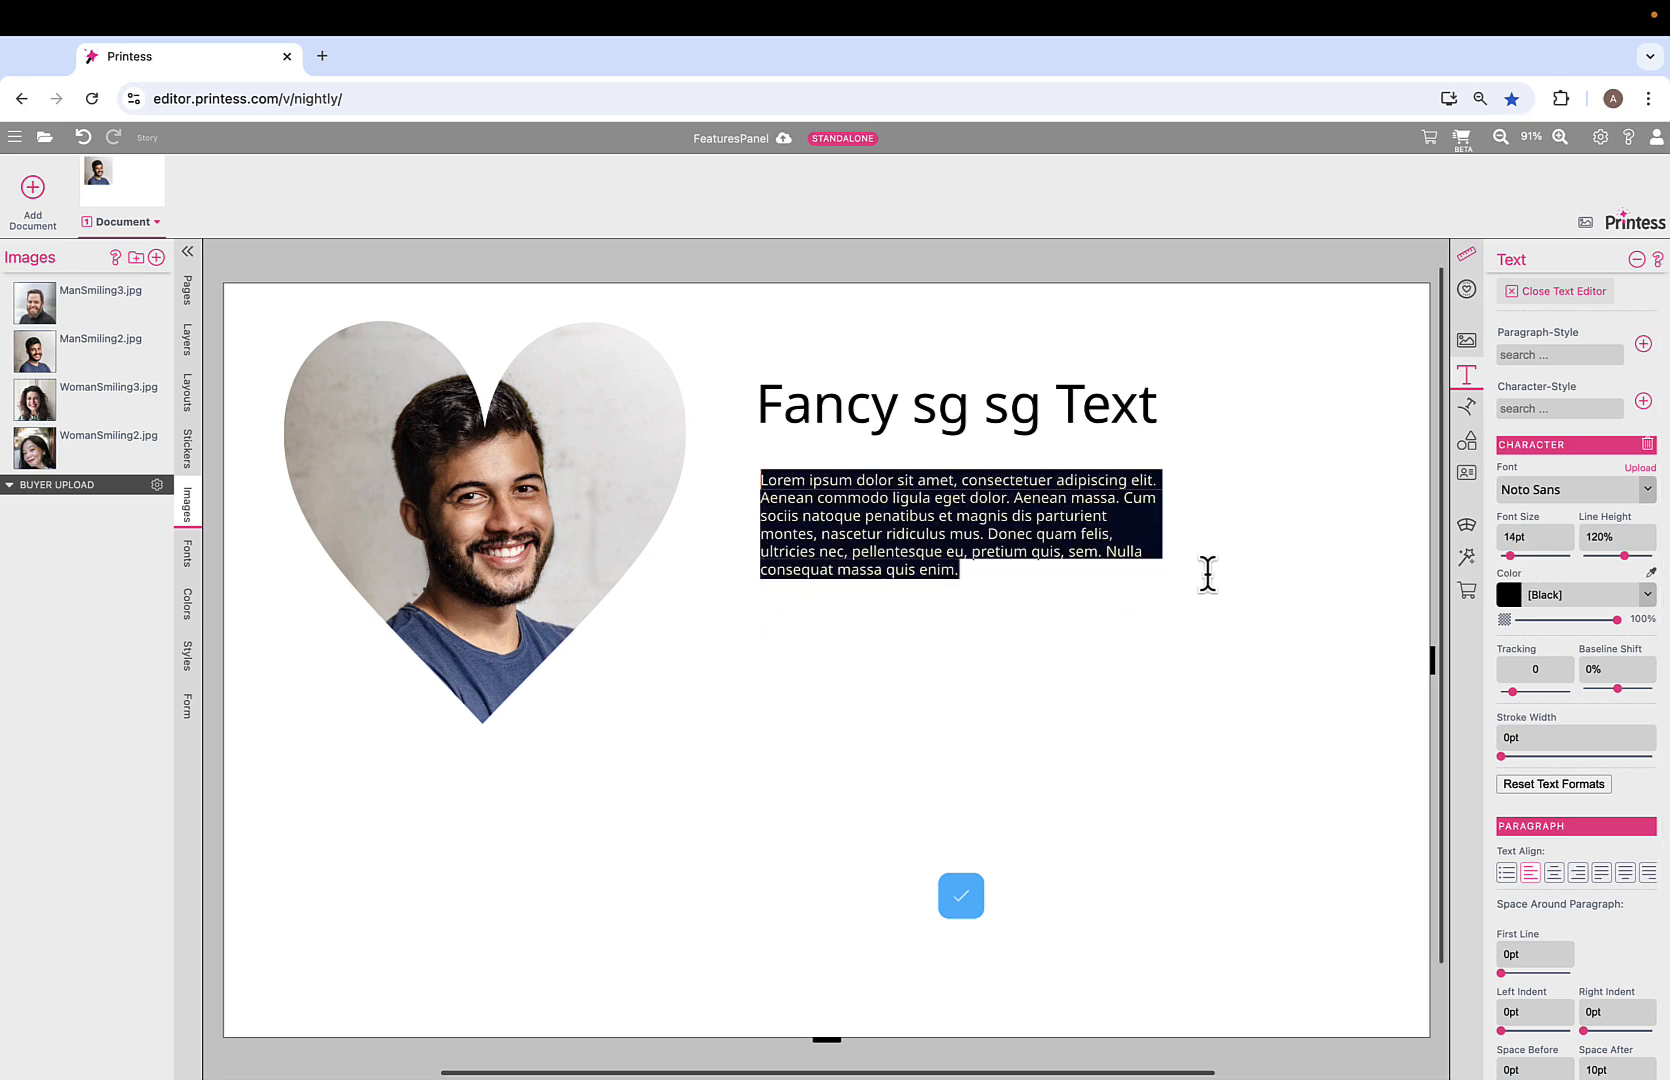
{"action": "left_click", "coordinate": [1200, 574]}
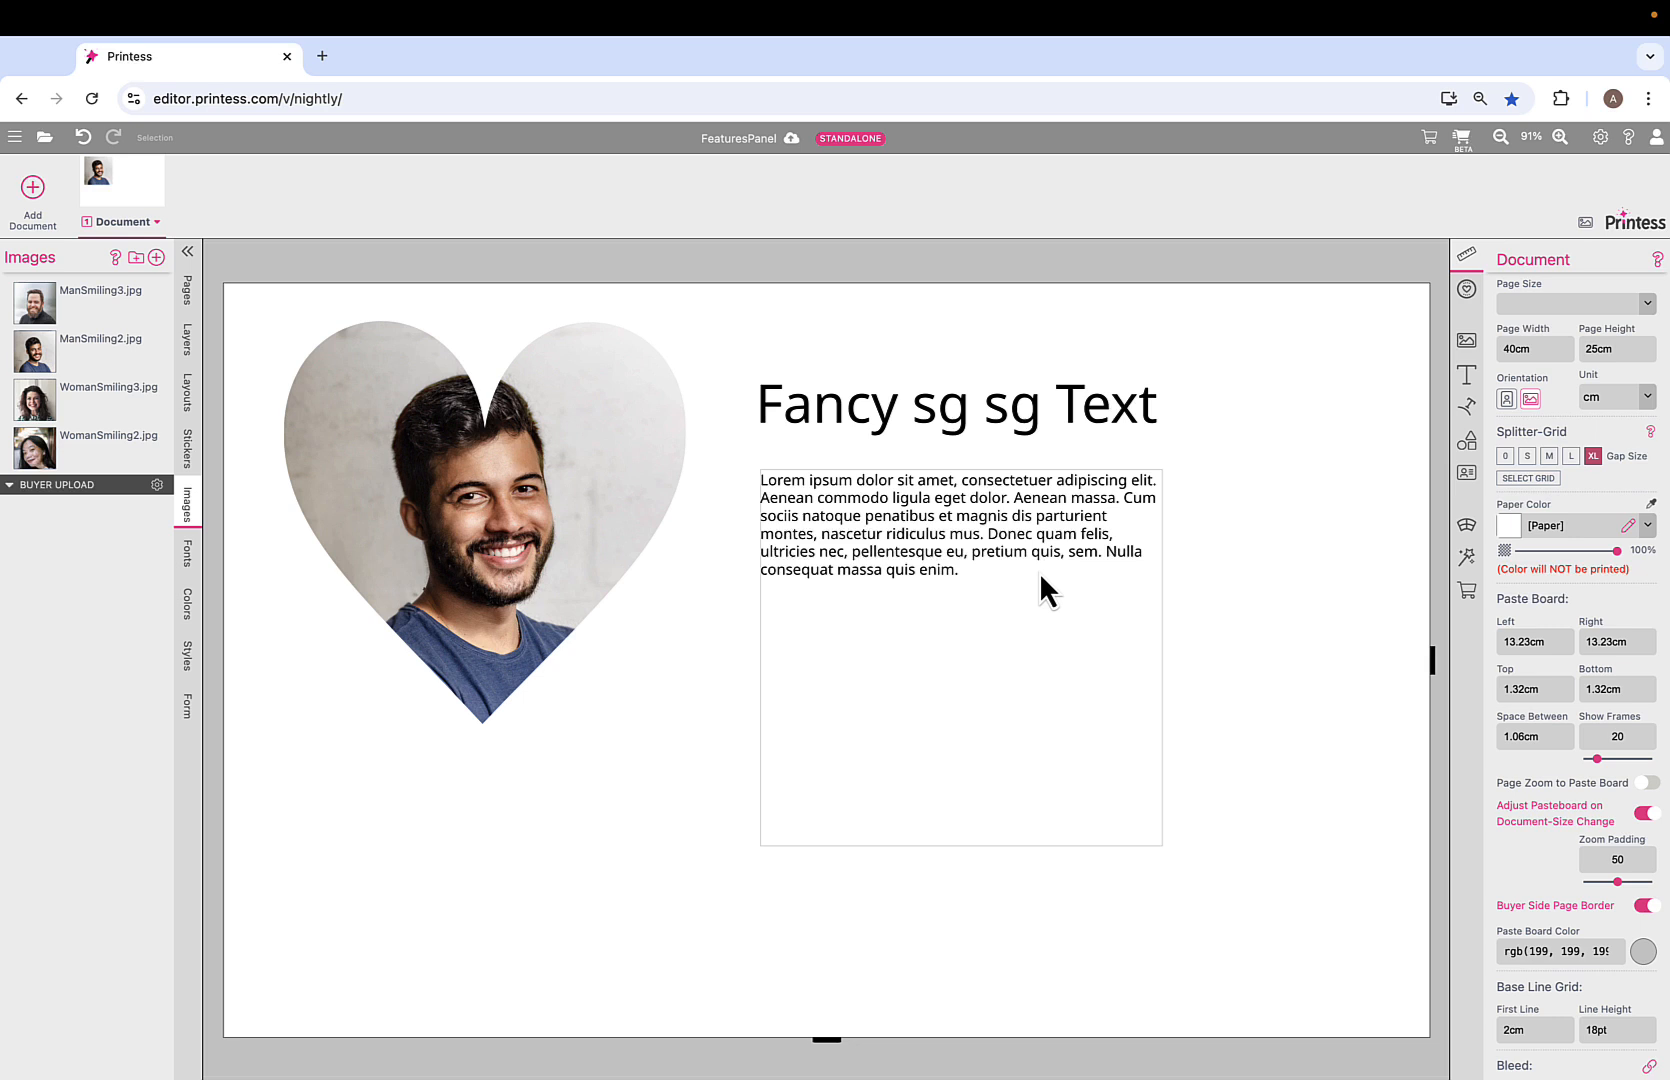
Shorten the multi-line text frame to end just below its last line and make its content editable for the buyer.
{"action": "left_click", "coordinate": [1022, 634]}
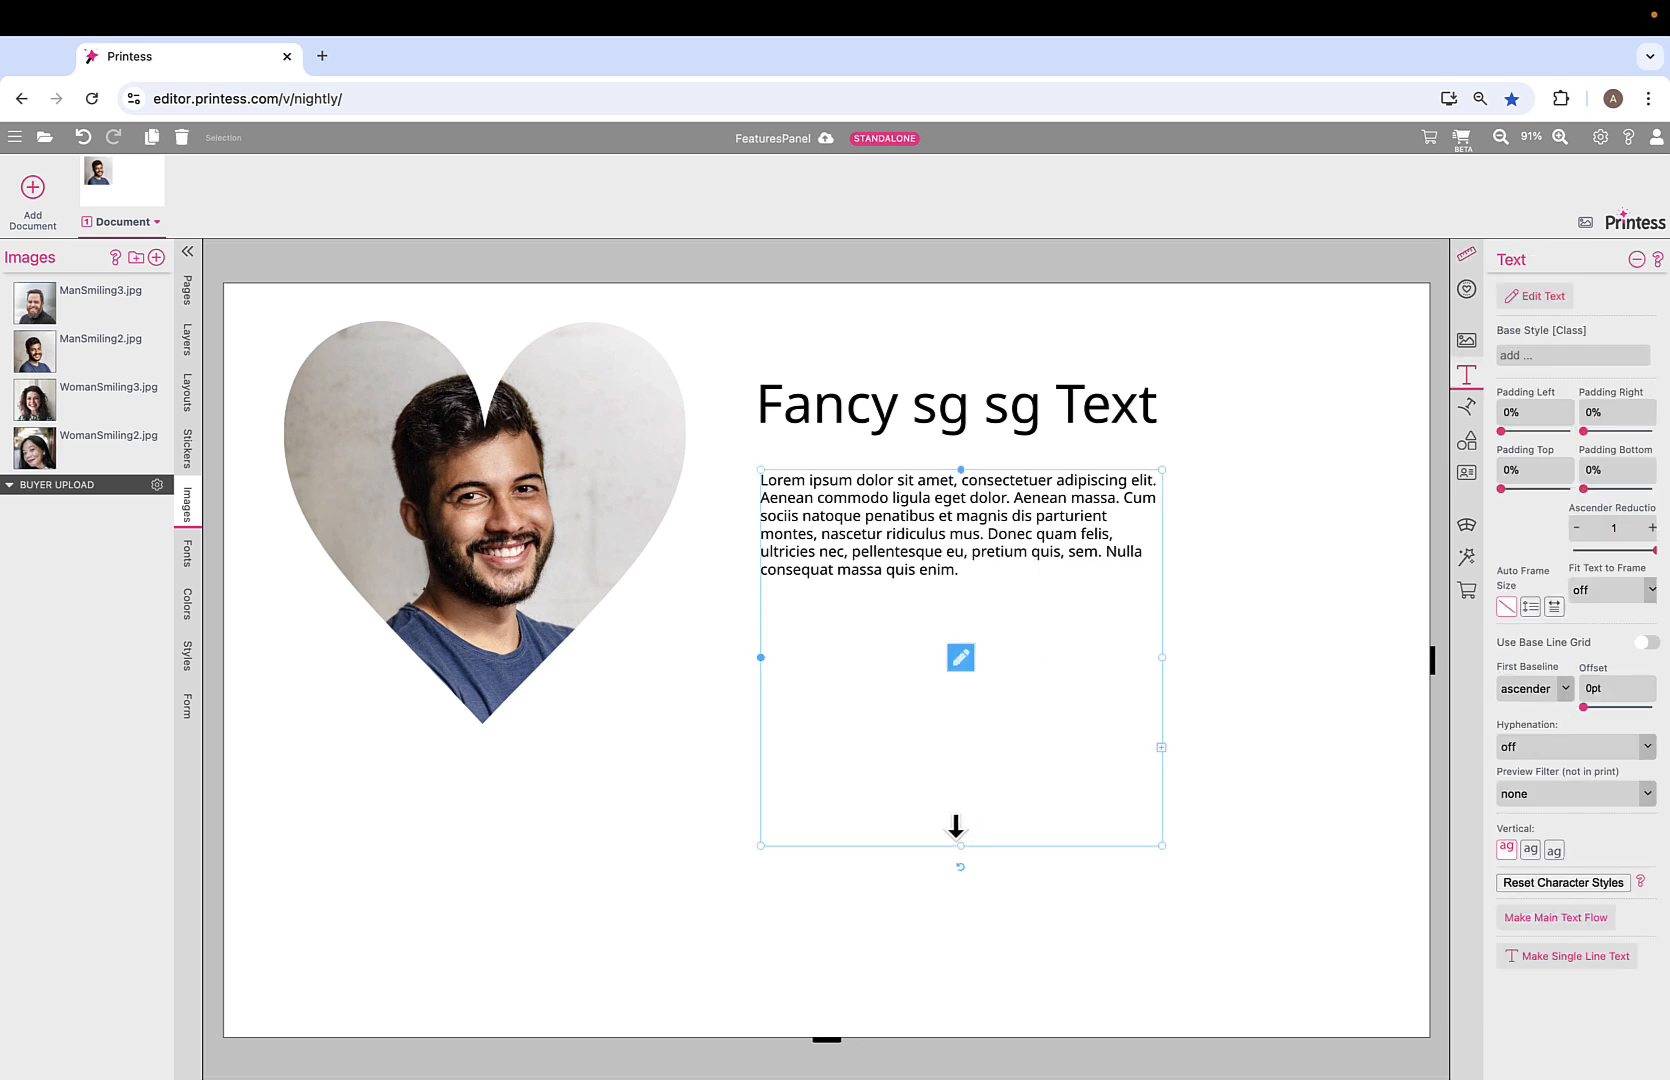
{"action": "left_click_drag", "start_coordinate": [962, 823], "coordinate": [966, 637]}
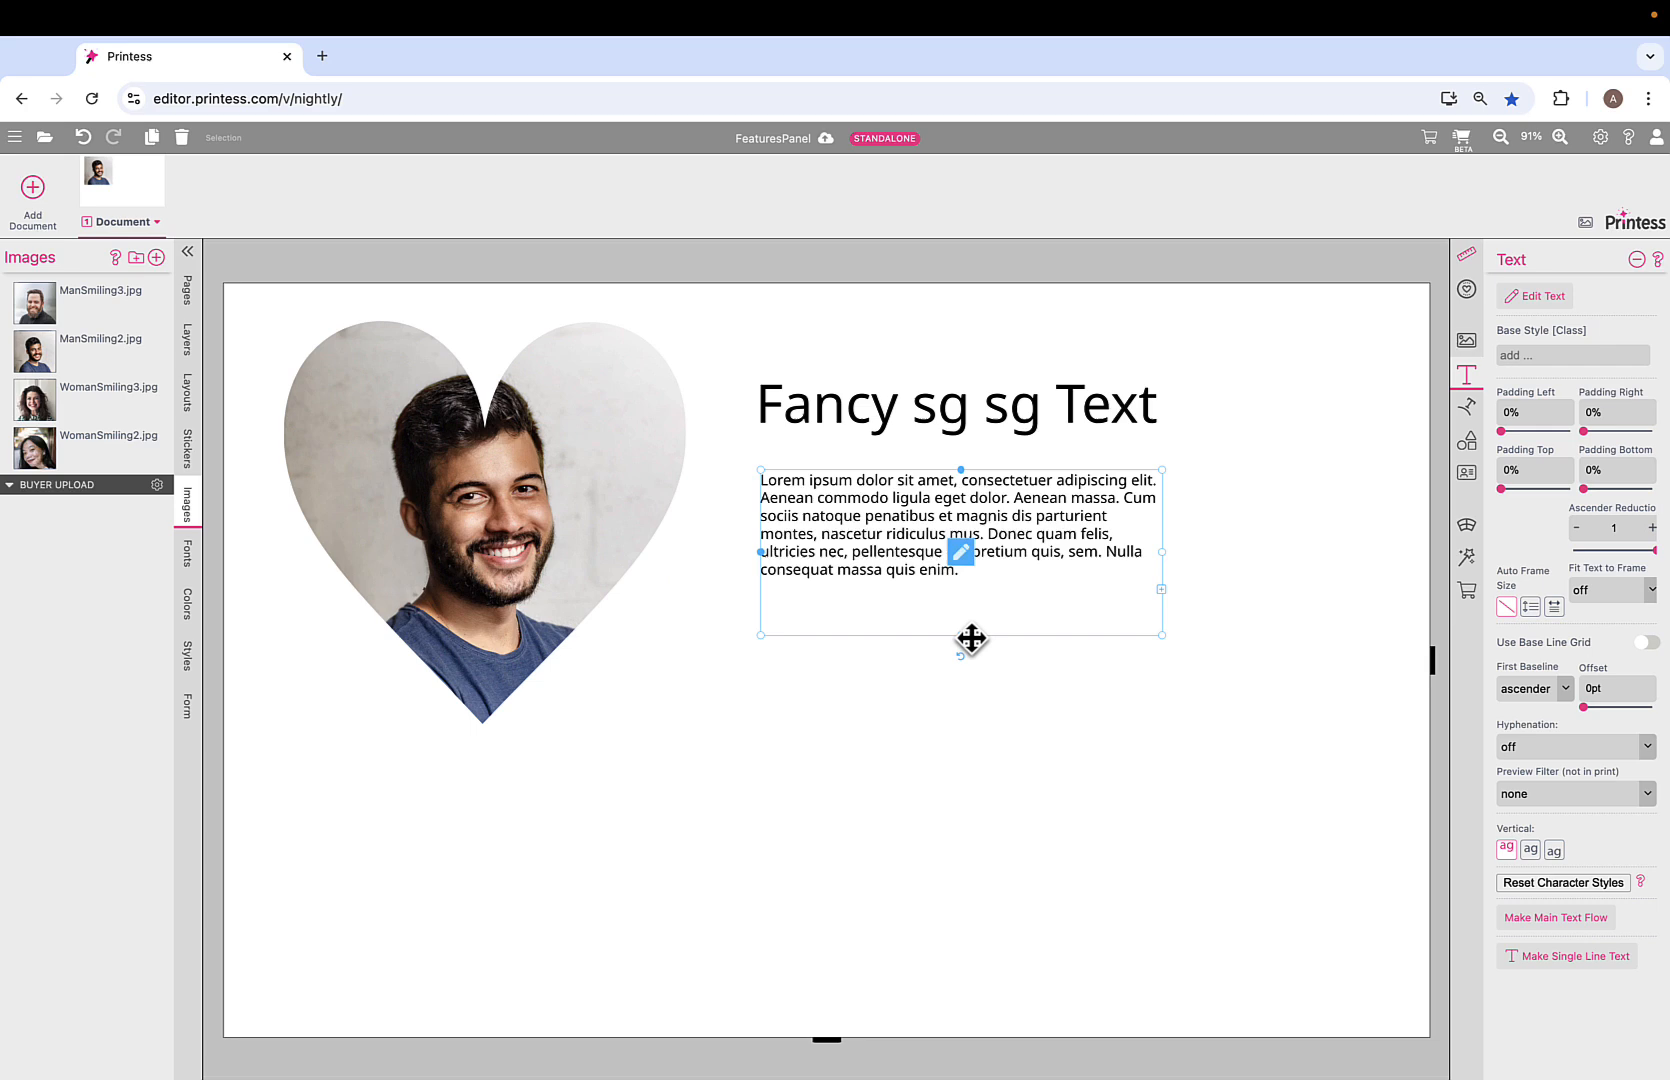
{"action": "left_click", "coordinate": [1468, 592]}
{"action": "left_click", "coordinate": [1506, 418]}
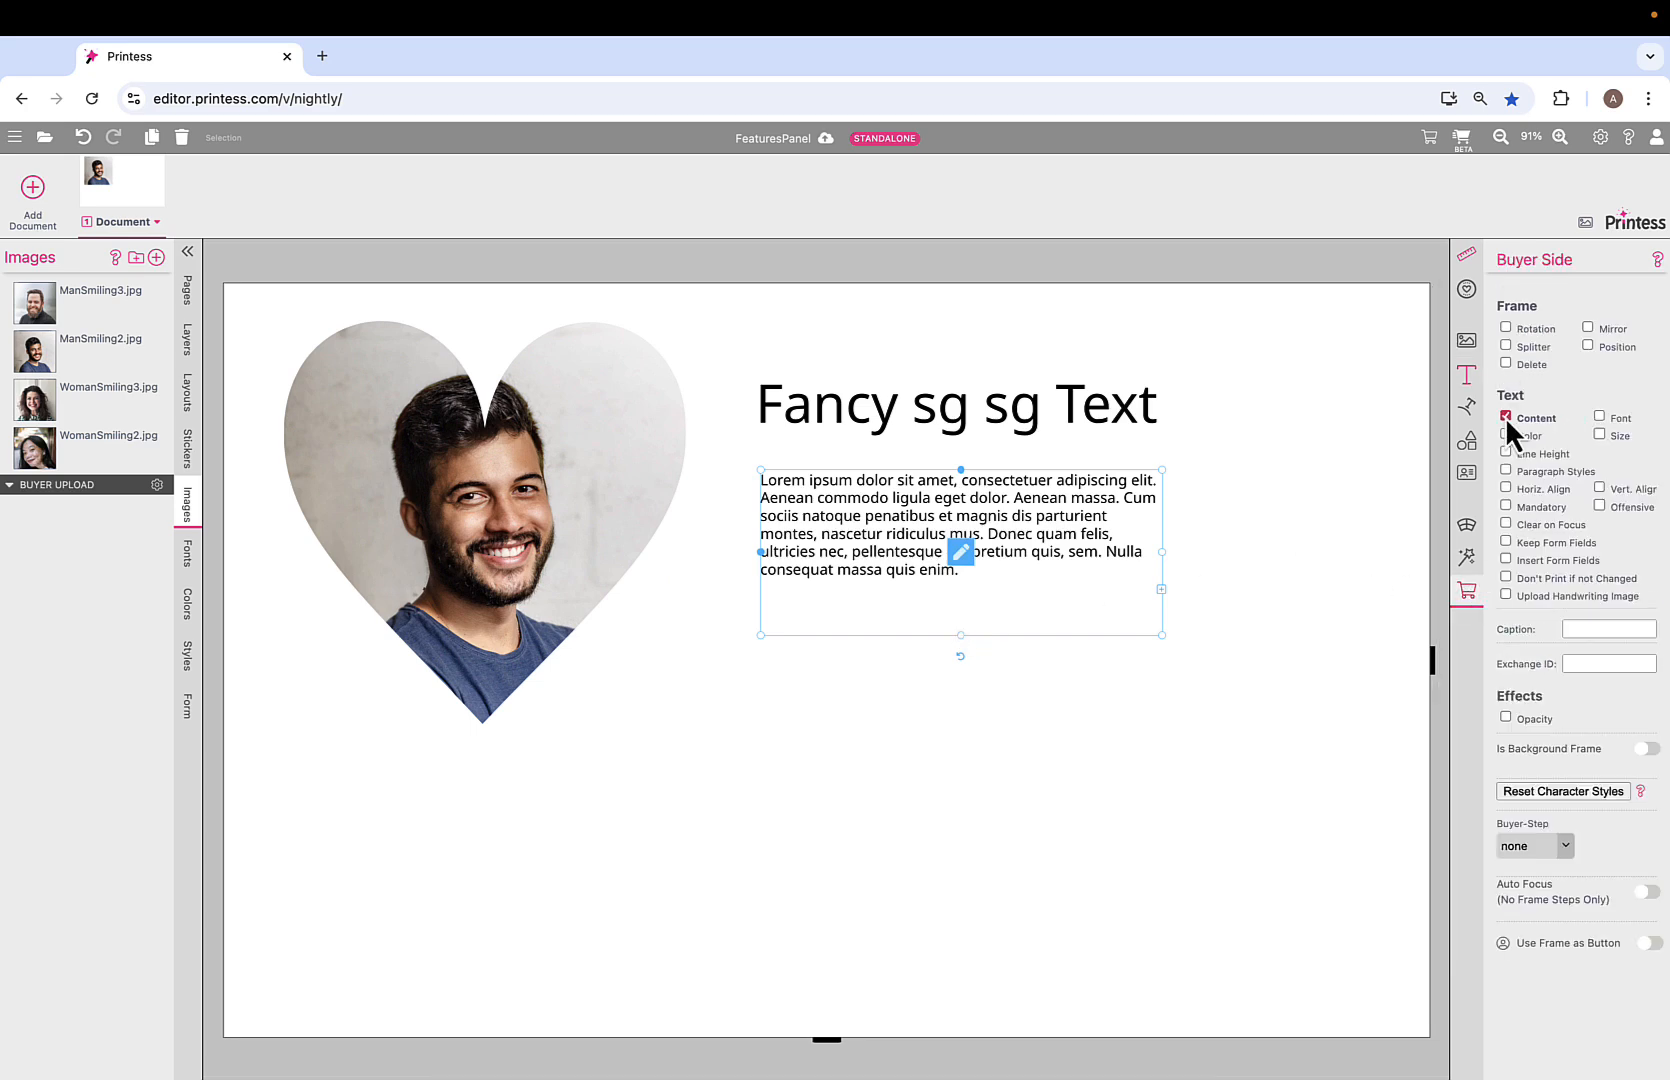
Test the multi-line text in the buyer preview by replacing the paragraph with "Hello Buyer!", and return to the editor.
{"action": "left_click", "coordinate": [1463, 137]}
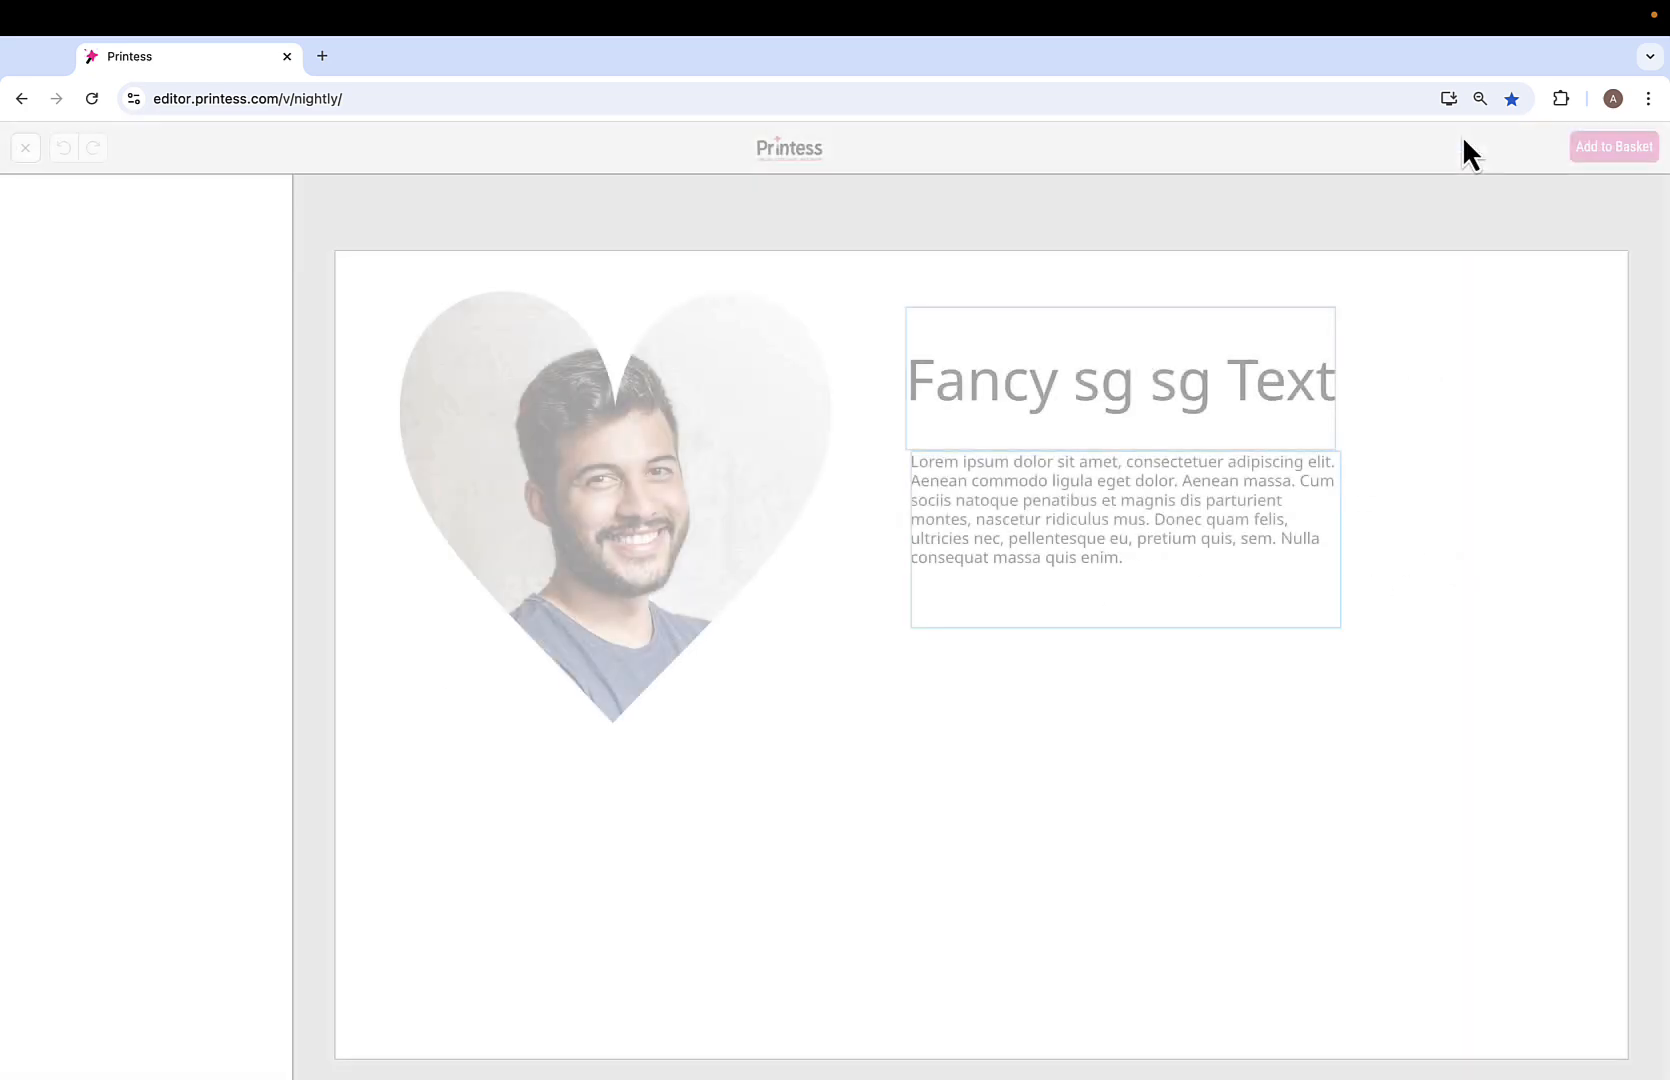
{"action": "left_click", "coordinate": [1148, 518]}
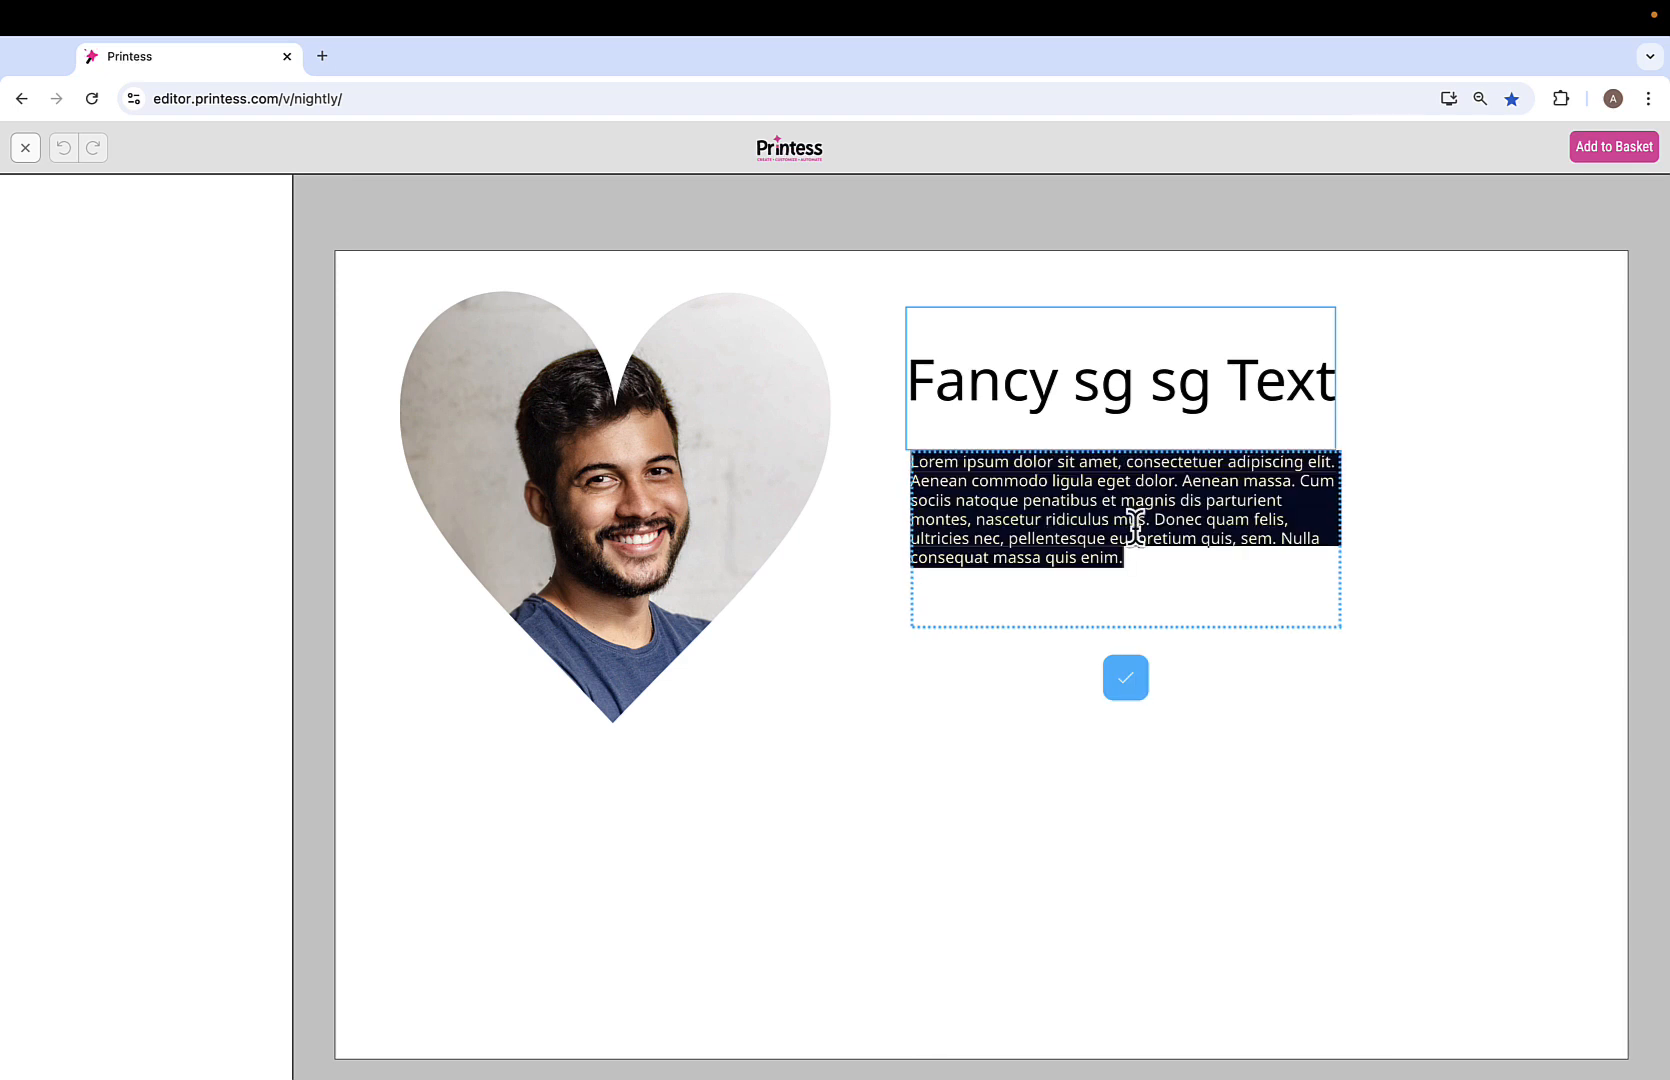
{"action": "left_click", "coordinate": [1148, 563]}
{"action": "left_click_drag", "start_coordinate": [1149, 563], "coordinate": [910, 451]}
{"action": "type", "text": "Hello Buyer!"}
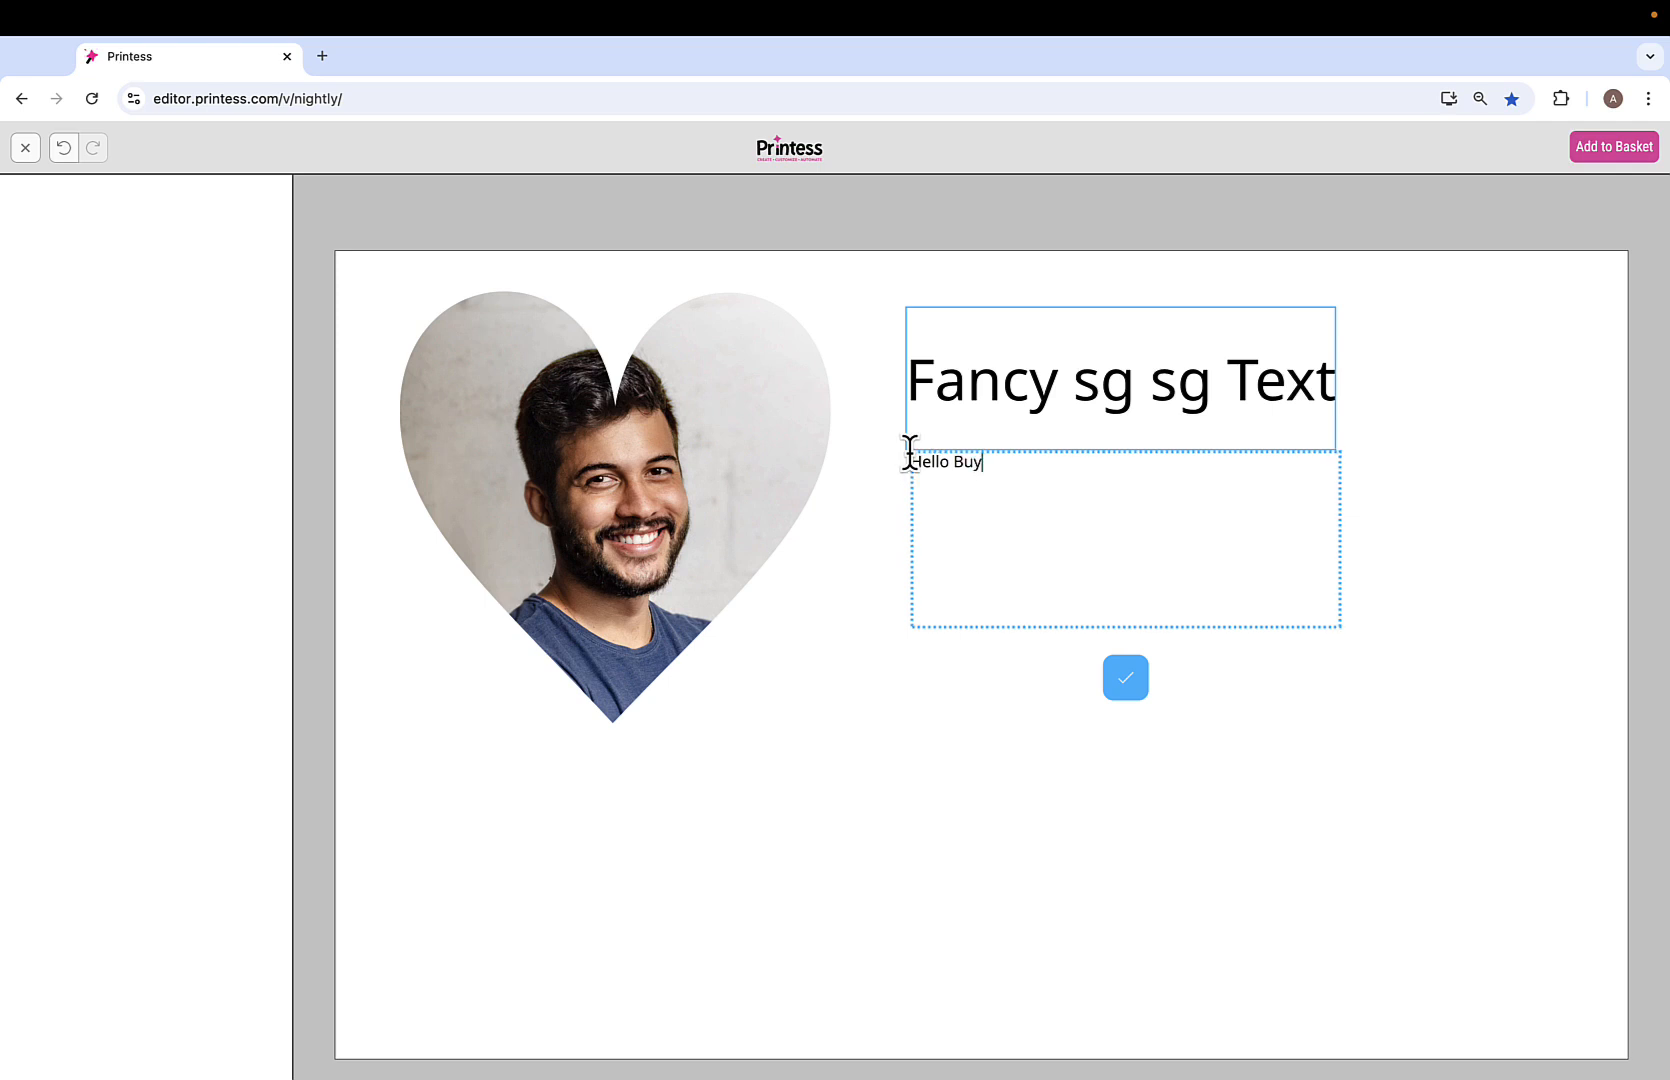
{"action": "scroll", "coordinate": [1091, 520], "scroll_direction": "left", "scroll_amount": 1}
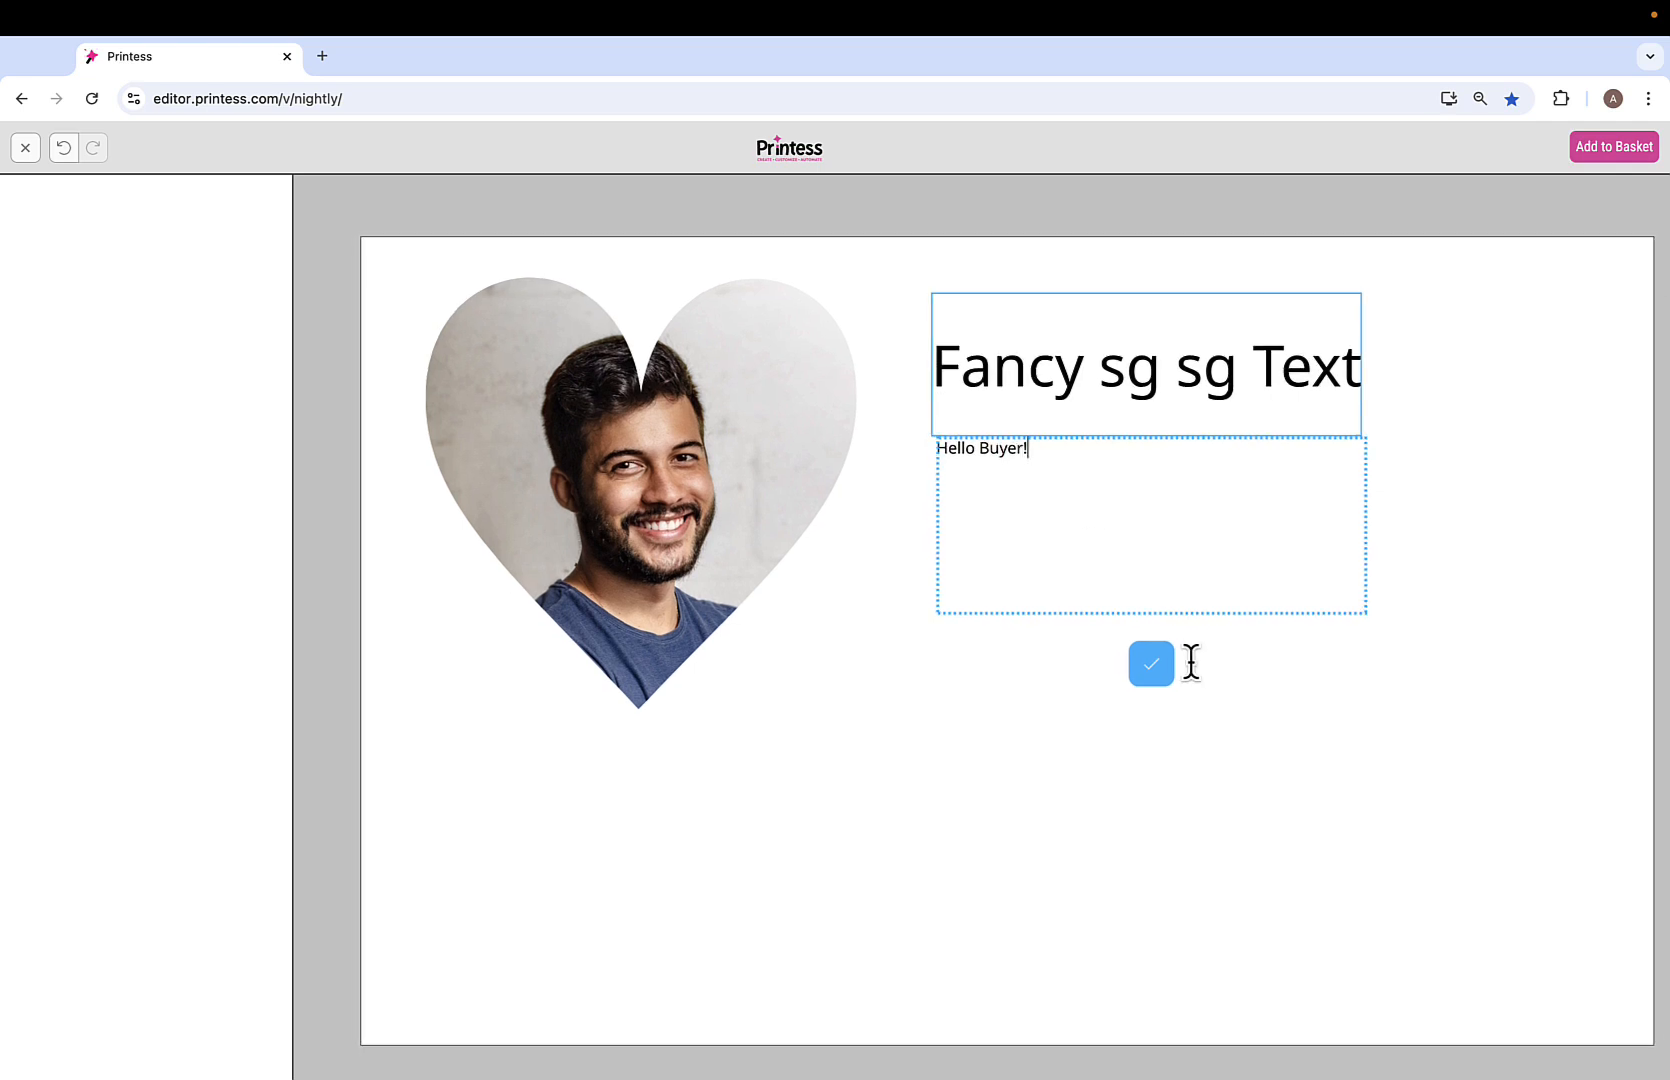
{"action": "left_click", "coordinate": [1154, 663]}
{"action": "left_click", "coordinate": [27, 150]}
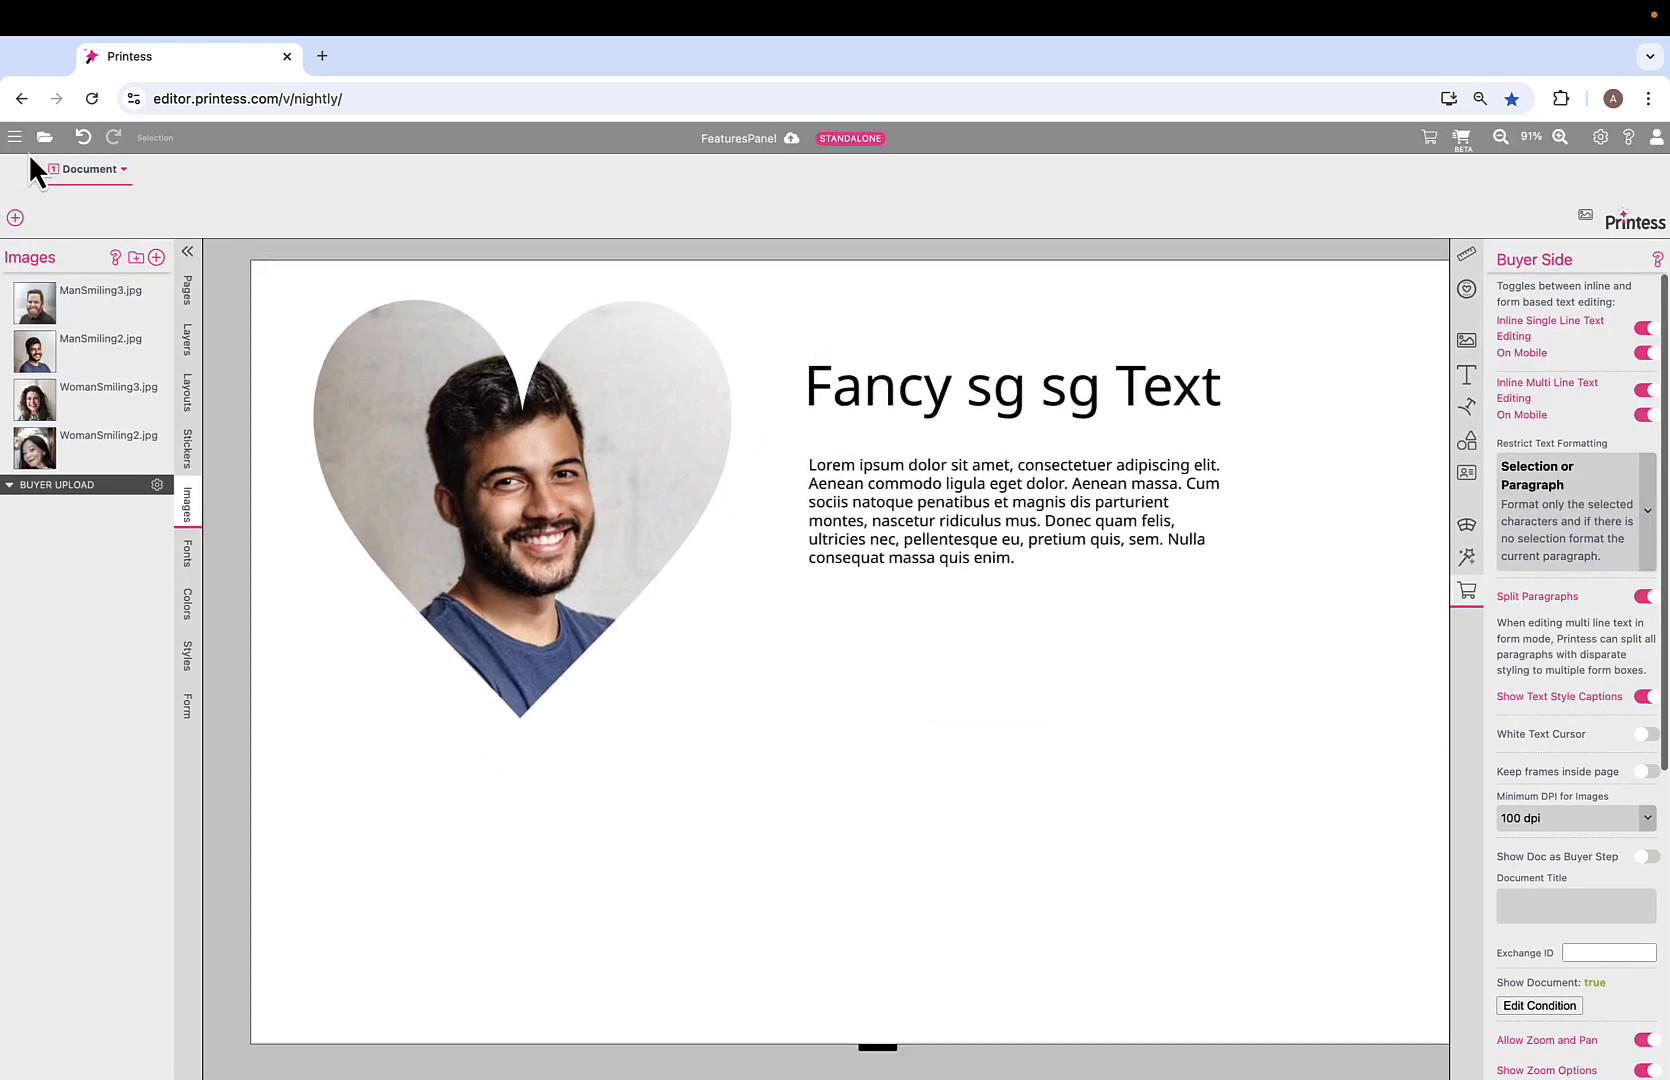
Add a QR code frame, shrink it, and place it below the heart-shaped photo.
{"action": "left_click", "coordinate": [1466, 376]}
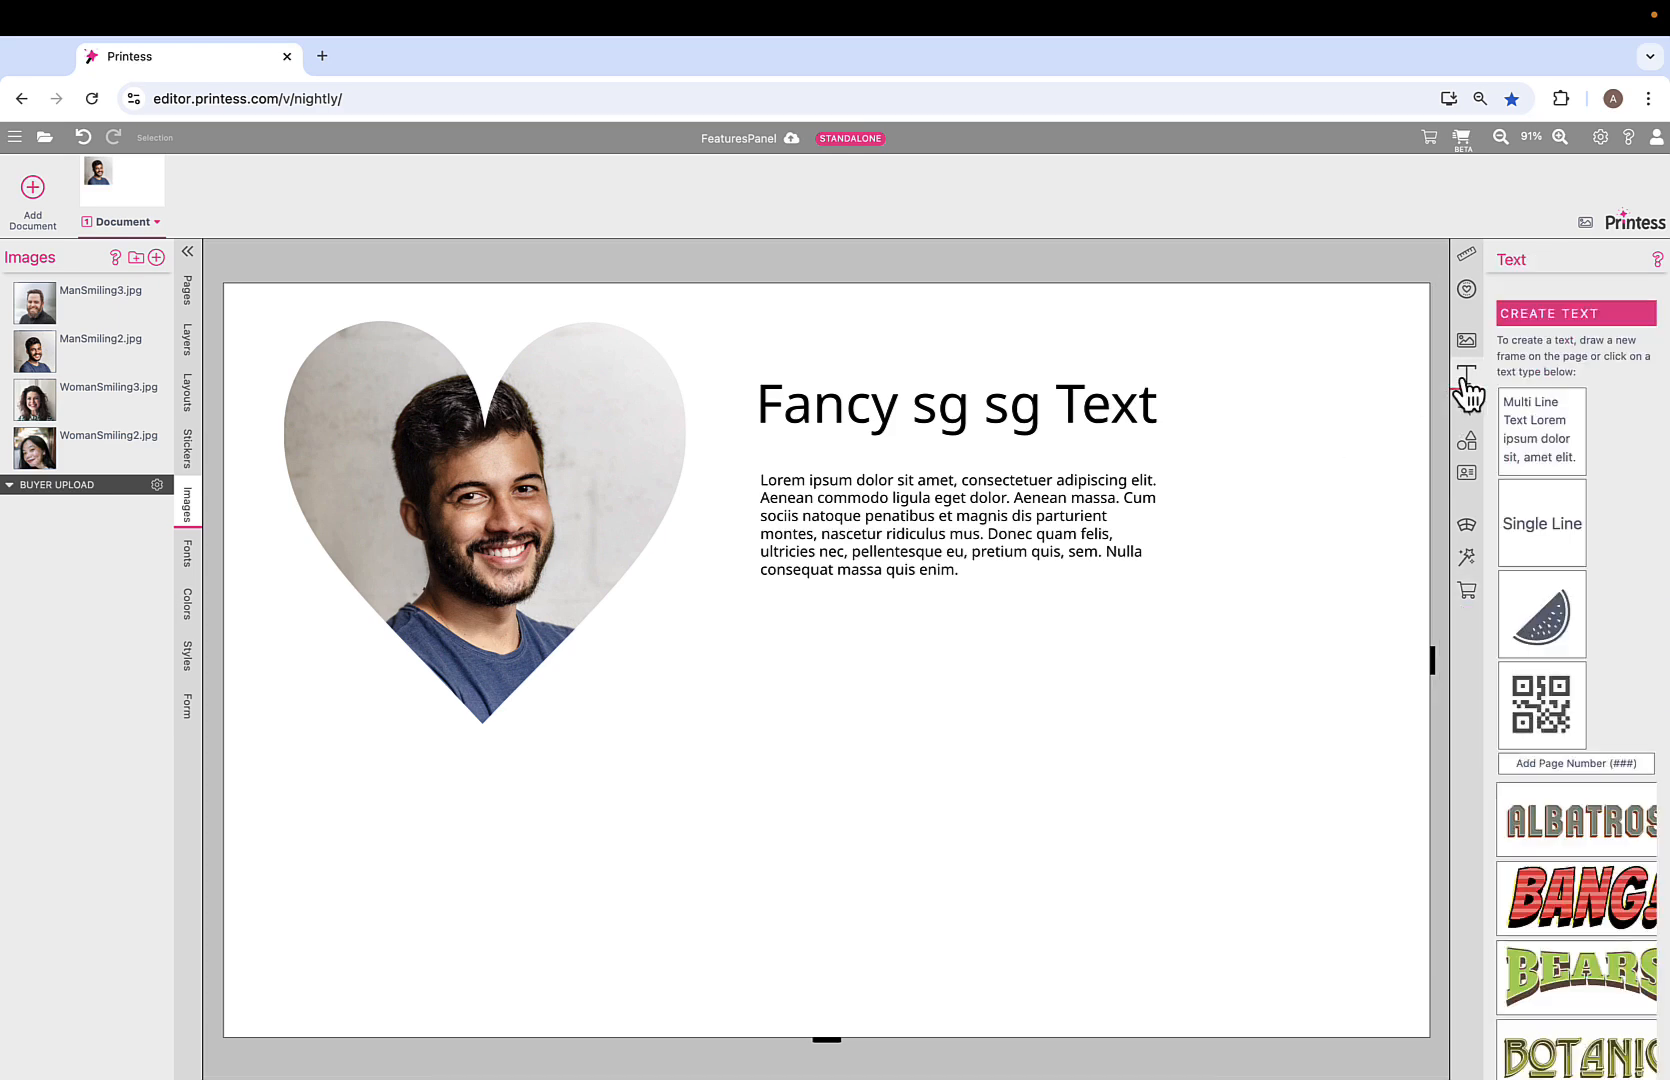
{"action": "left_click", "coordinate": [1540, 735]}
{"action": "left_click_drag", "start_coordinate": [521, 454], "coordinate": [1014, 736]}
{"action": "left_click_drag", "start_coordinate": [1162, 618], "coordinate": [1054, 785]}
{"action": "left_click_drag", "start_coordinate": [981, 883], "coordinate": [923, 714]}
{"action": "left_click_drag", "start_coordinate": [1000, 622], "coordinate": [955, 655]}
{"action": "left_click_drag", "start_coordinate": [897, 748], "coordinate": [527, 884]}
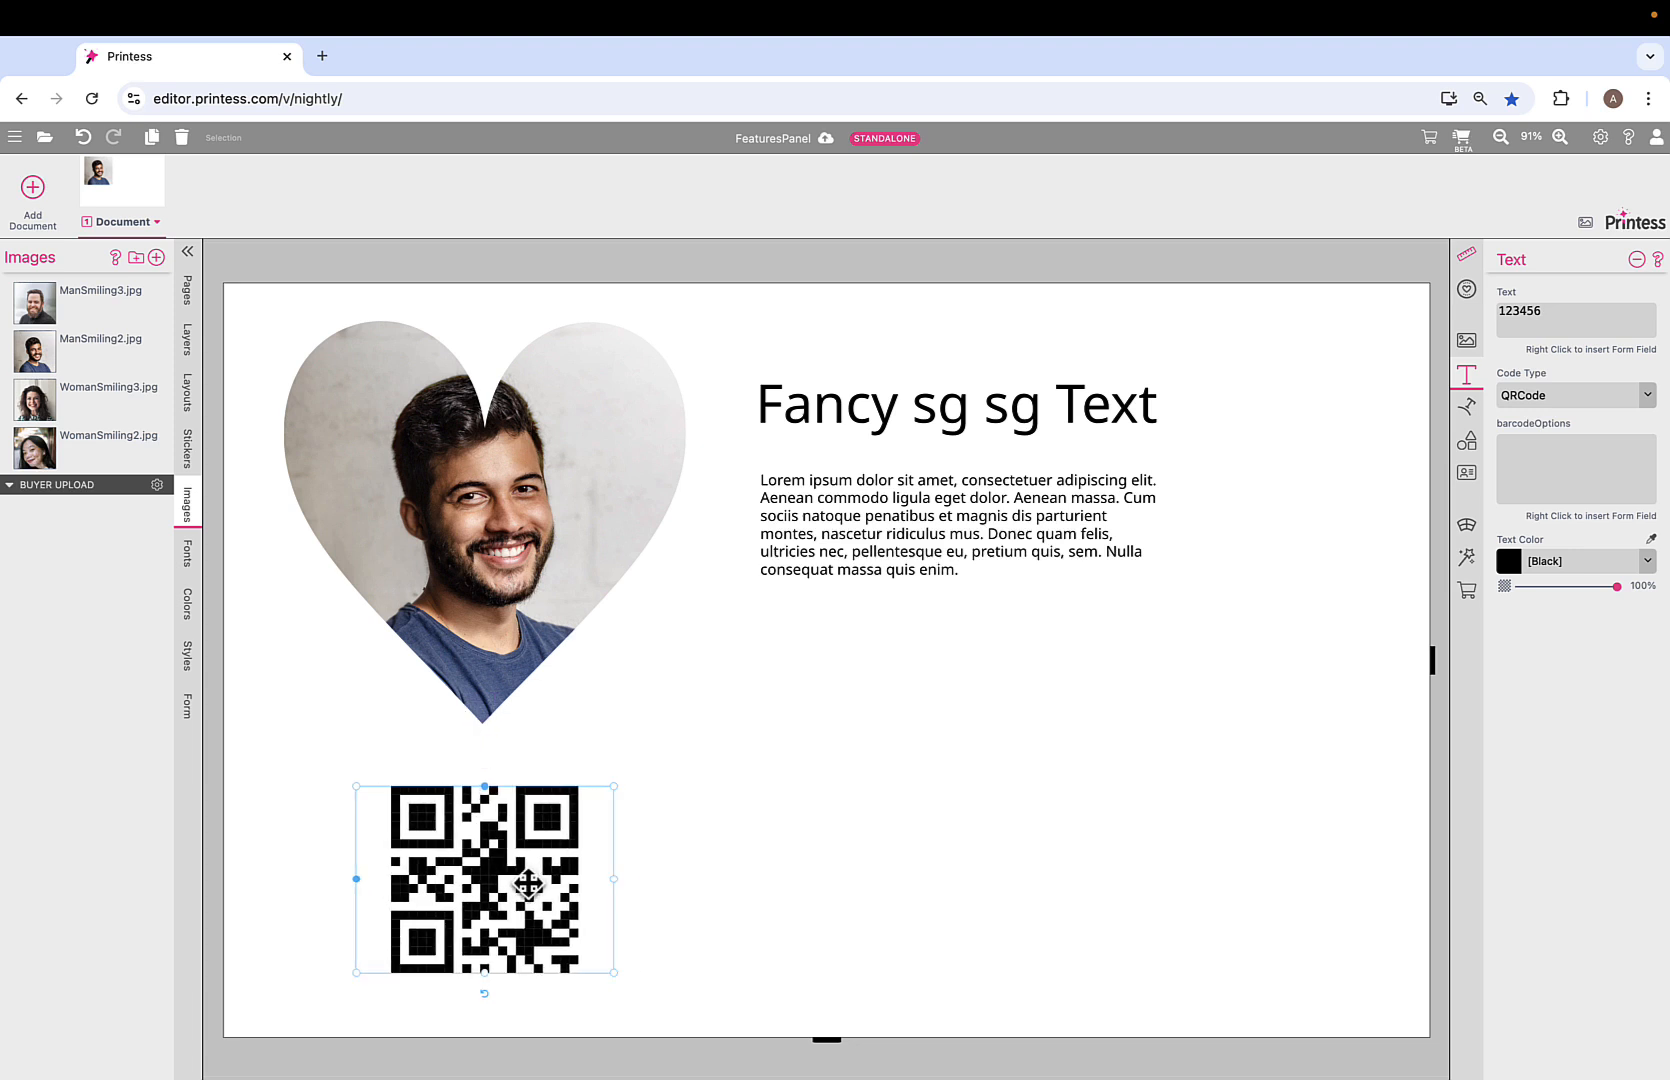
{"action": "left_click", "coordinate": [1557, 310]}
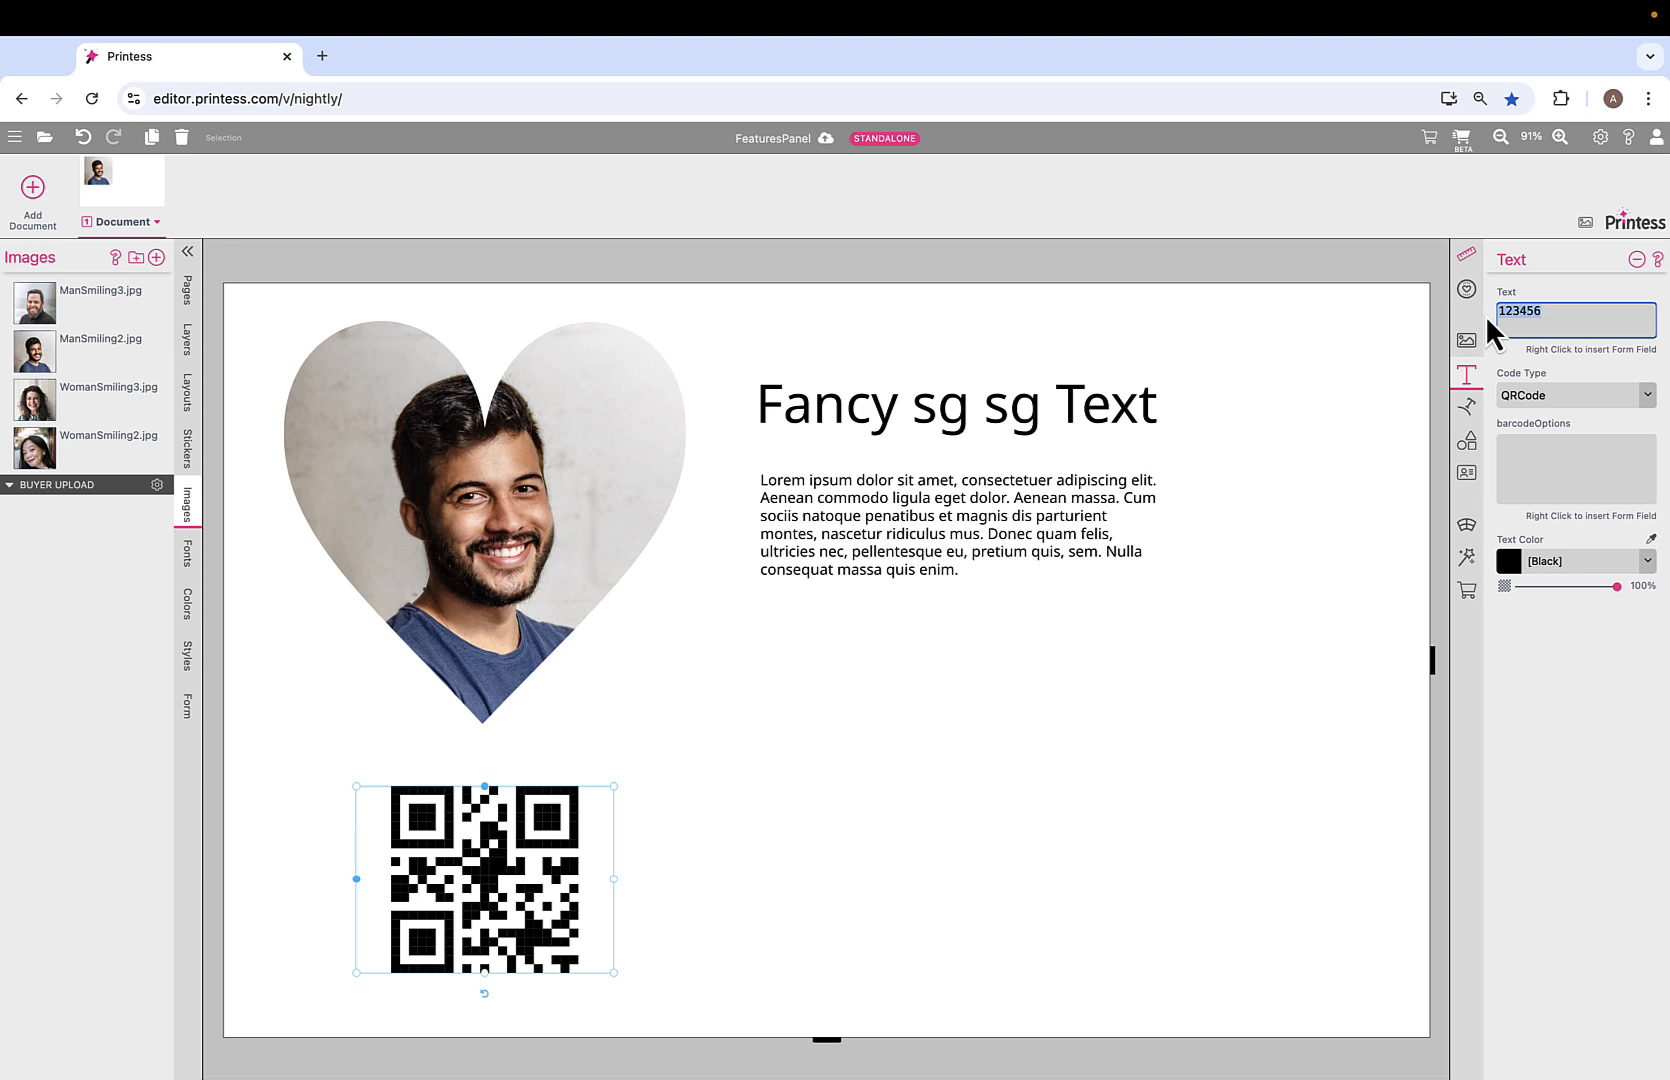
{"action": "type", "text": "h"}
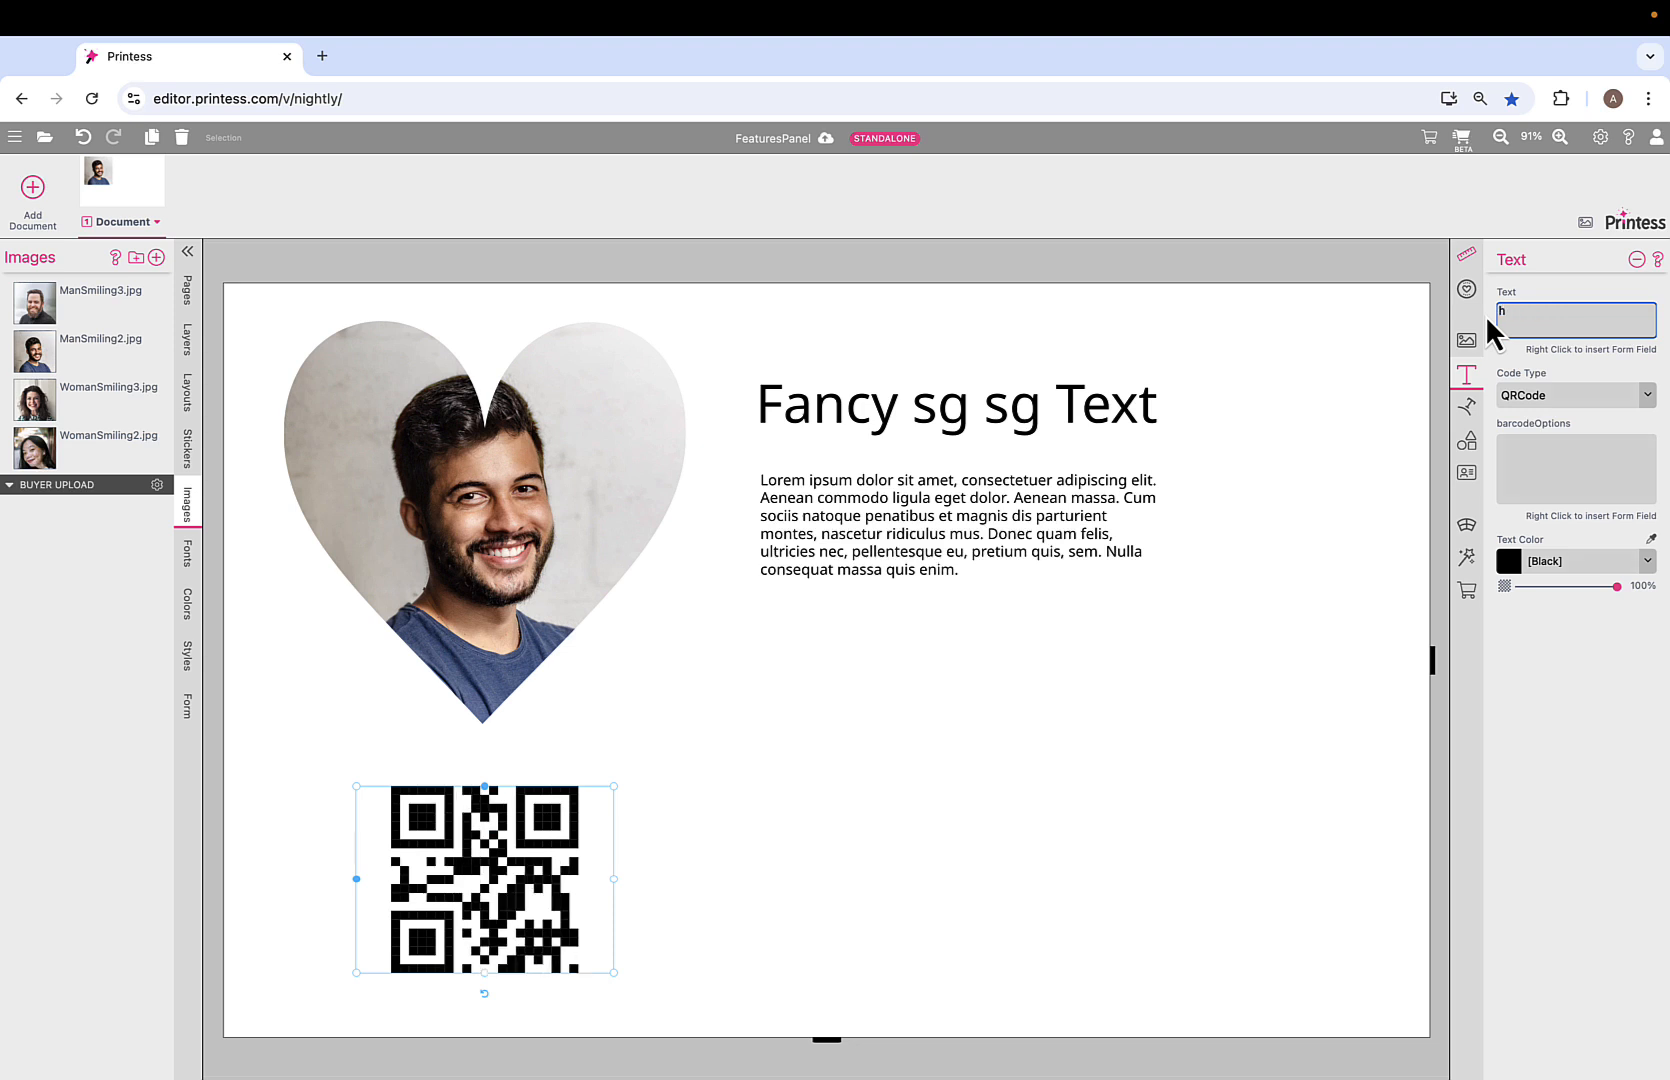
{"action": "type", "text": "ttps"}
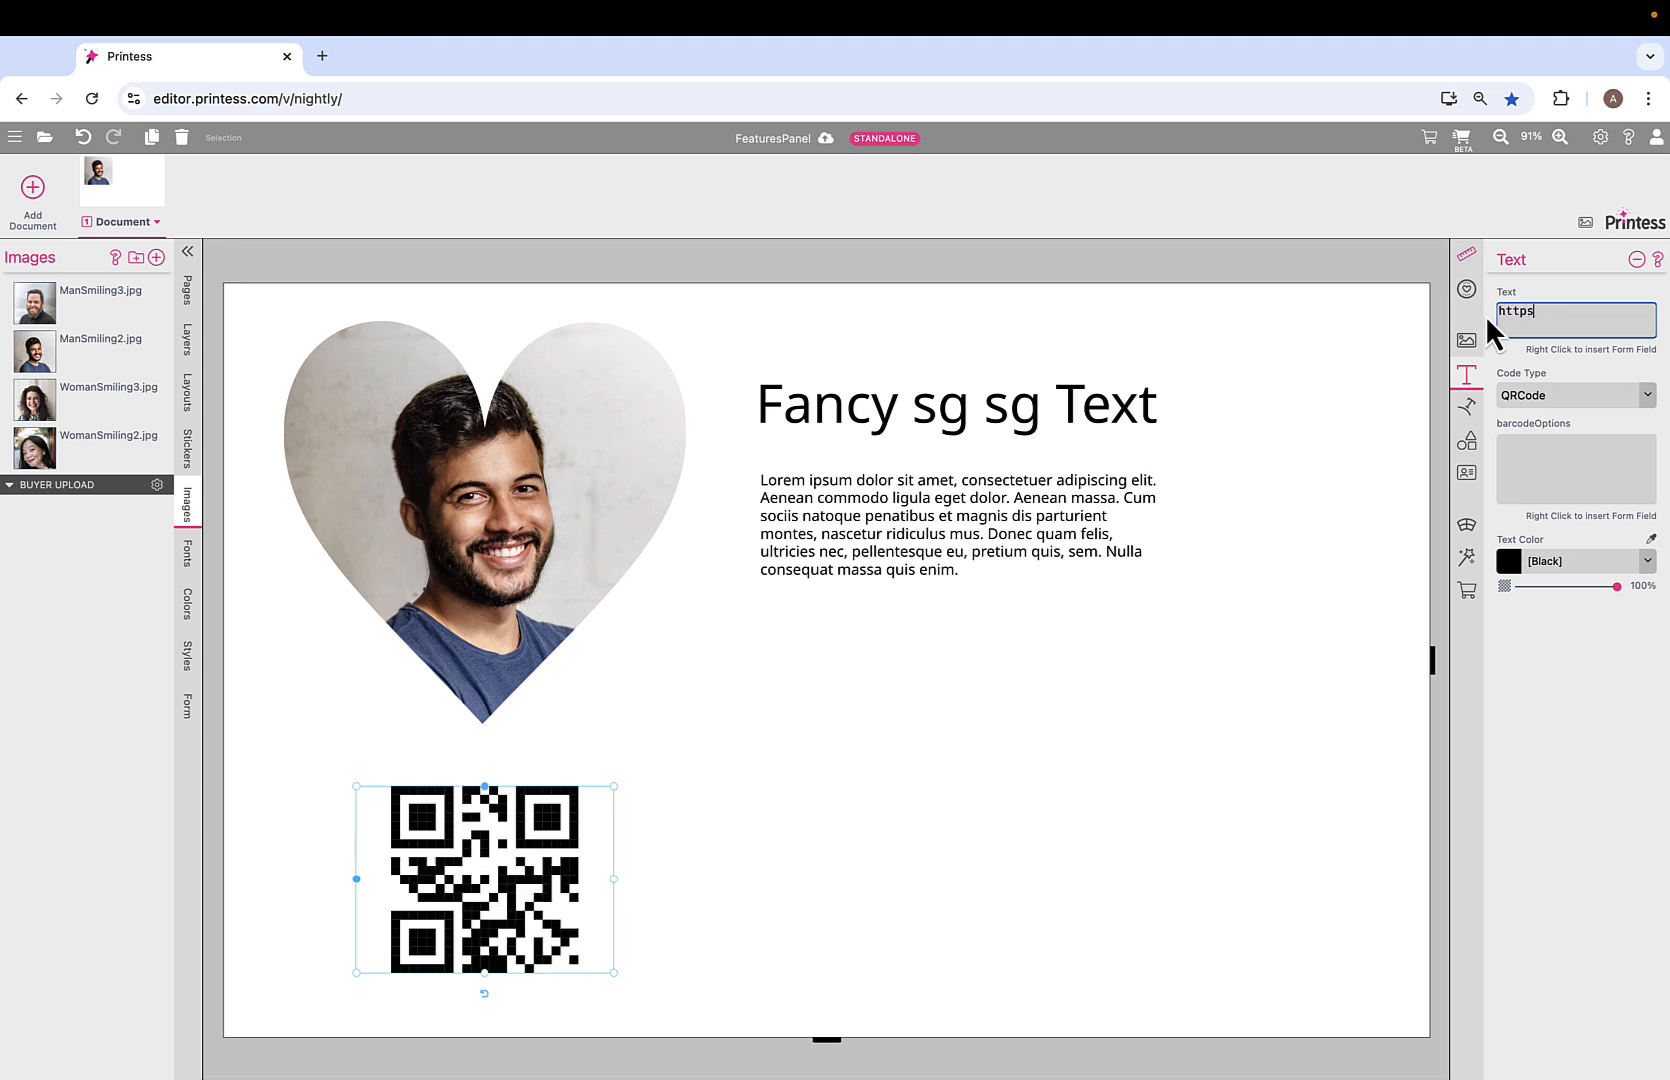
{"action": "type", "text": "://"}
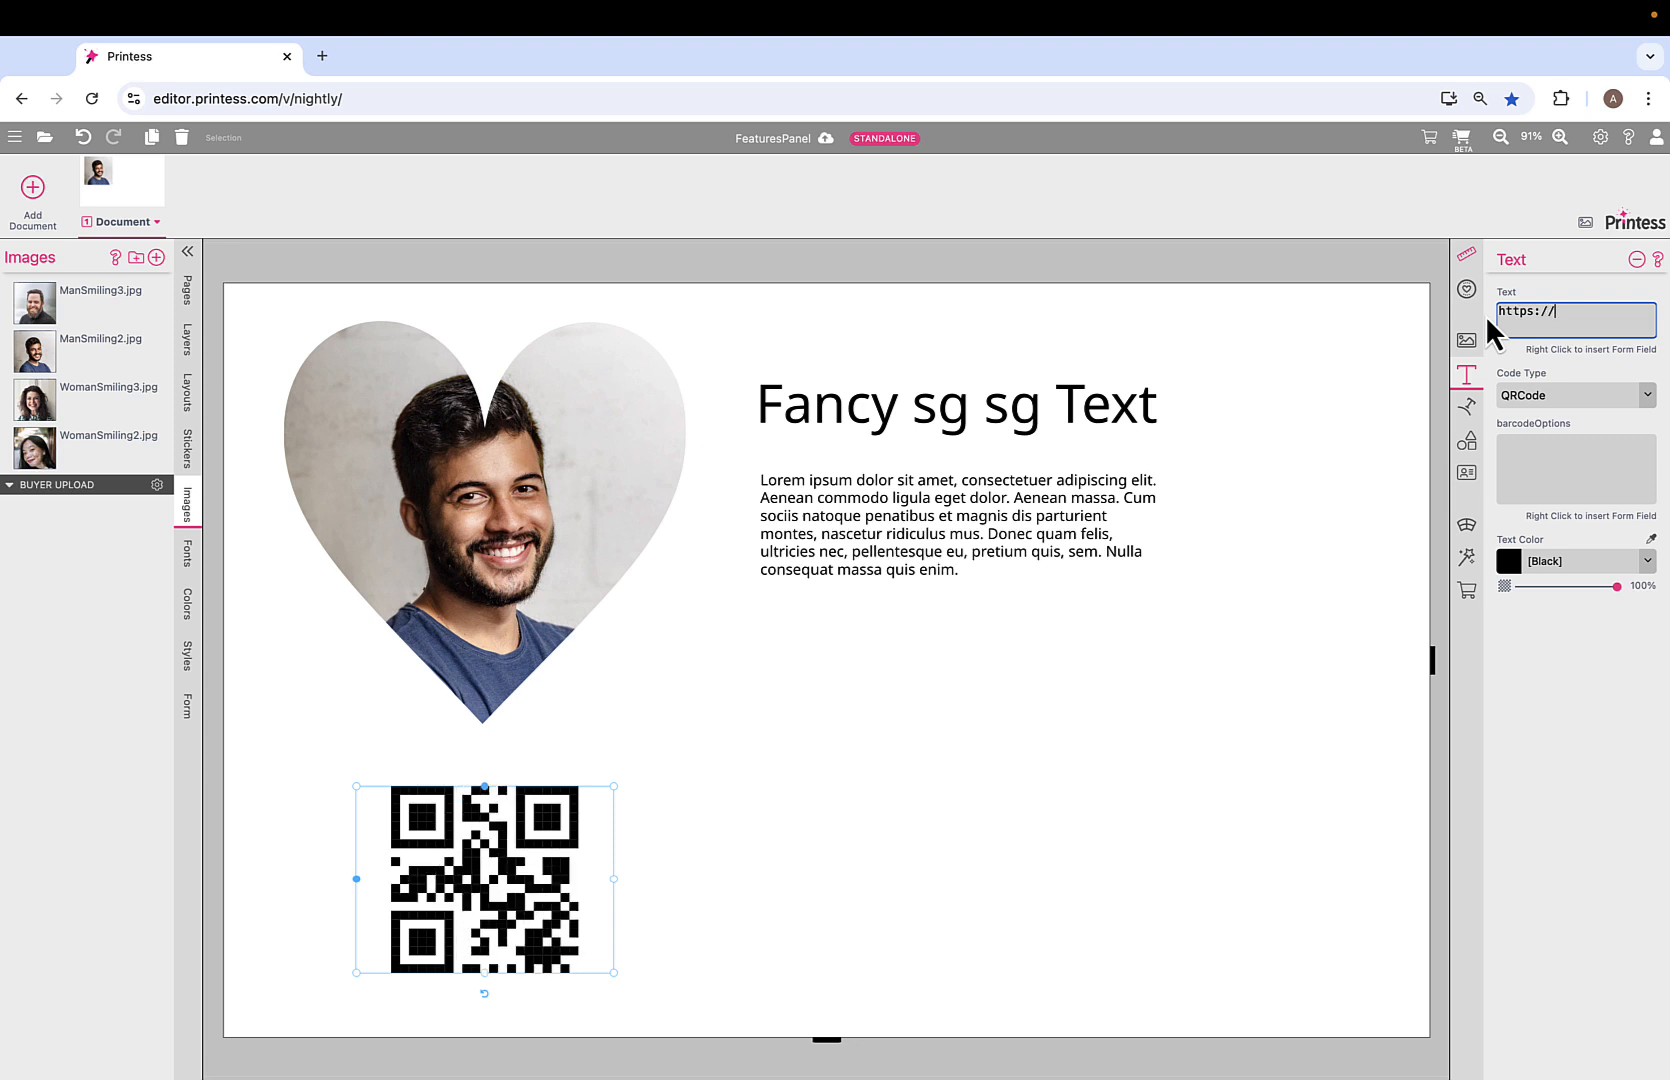
{"action": "type", "text": "print"}
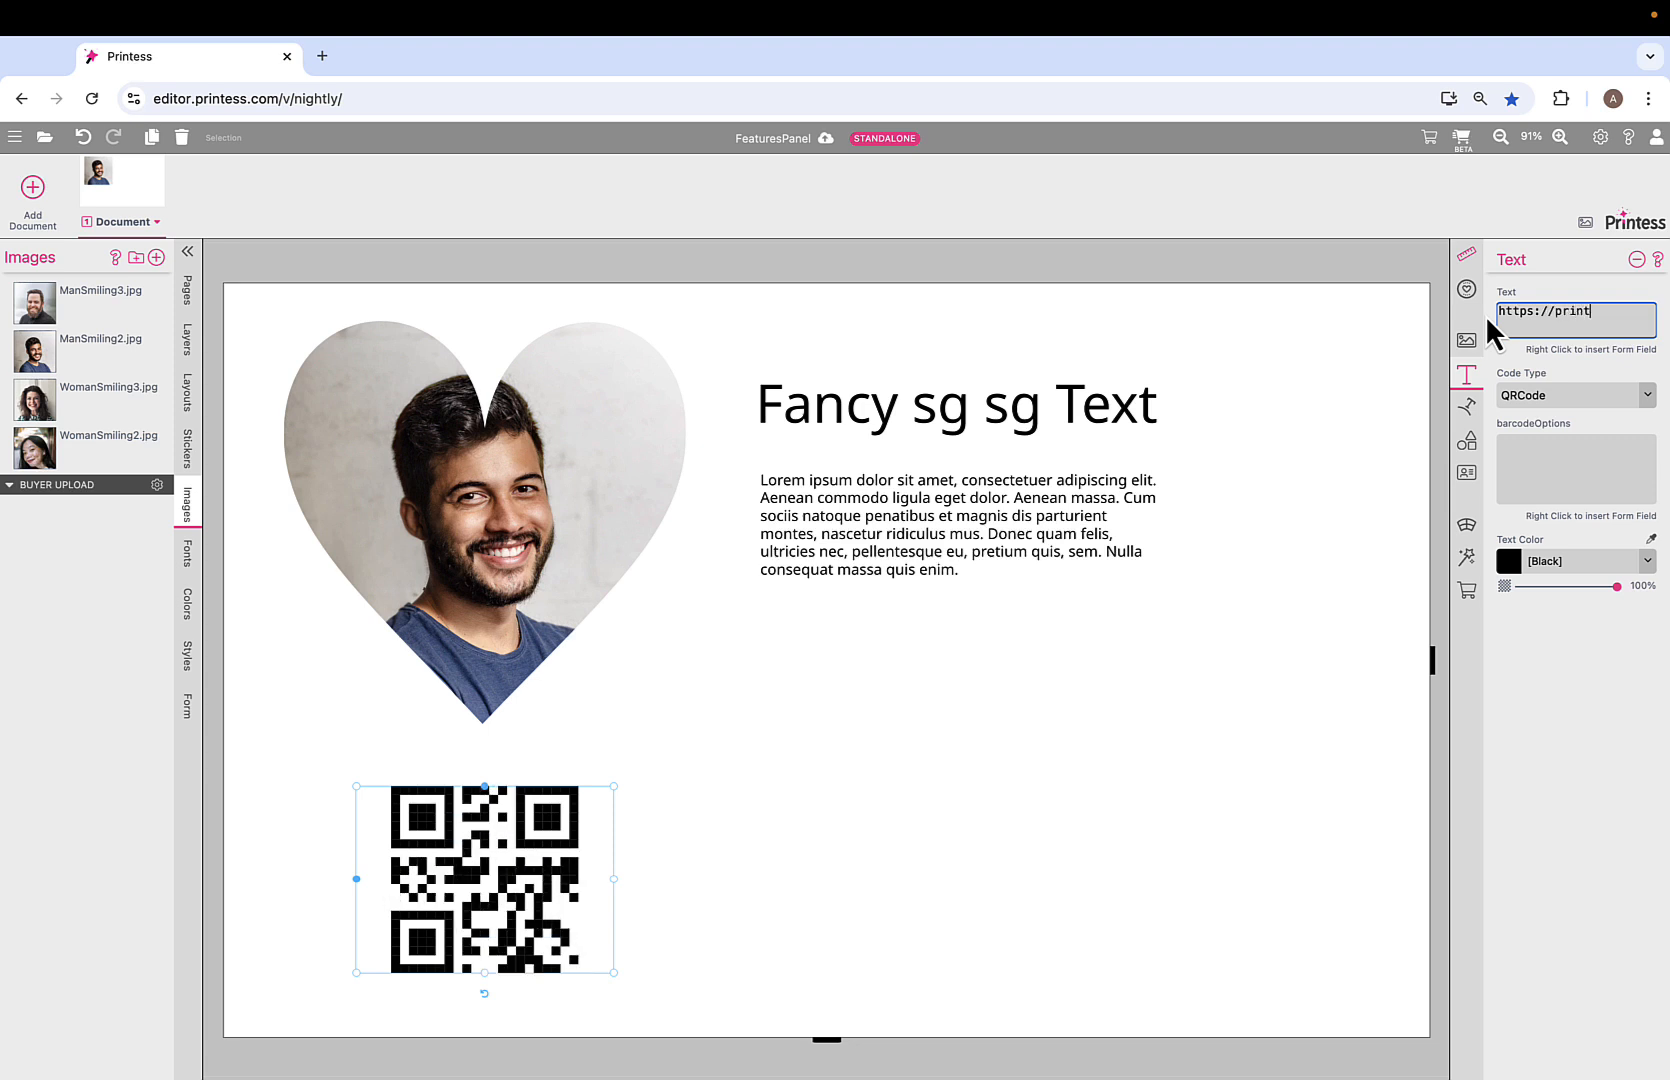
{"action": "type", "text": "ess.com"}
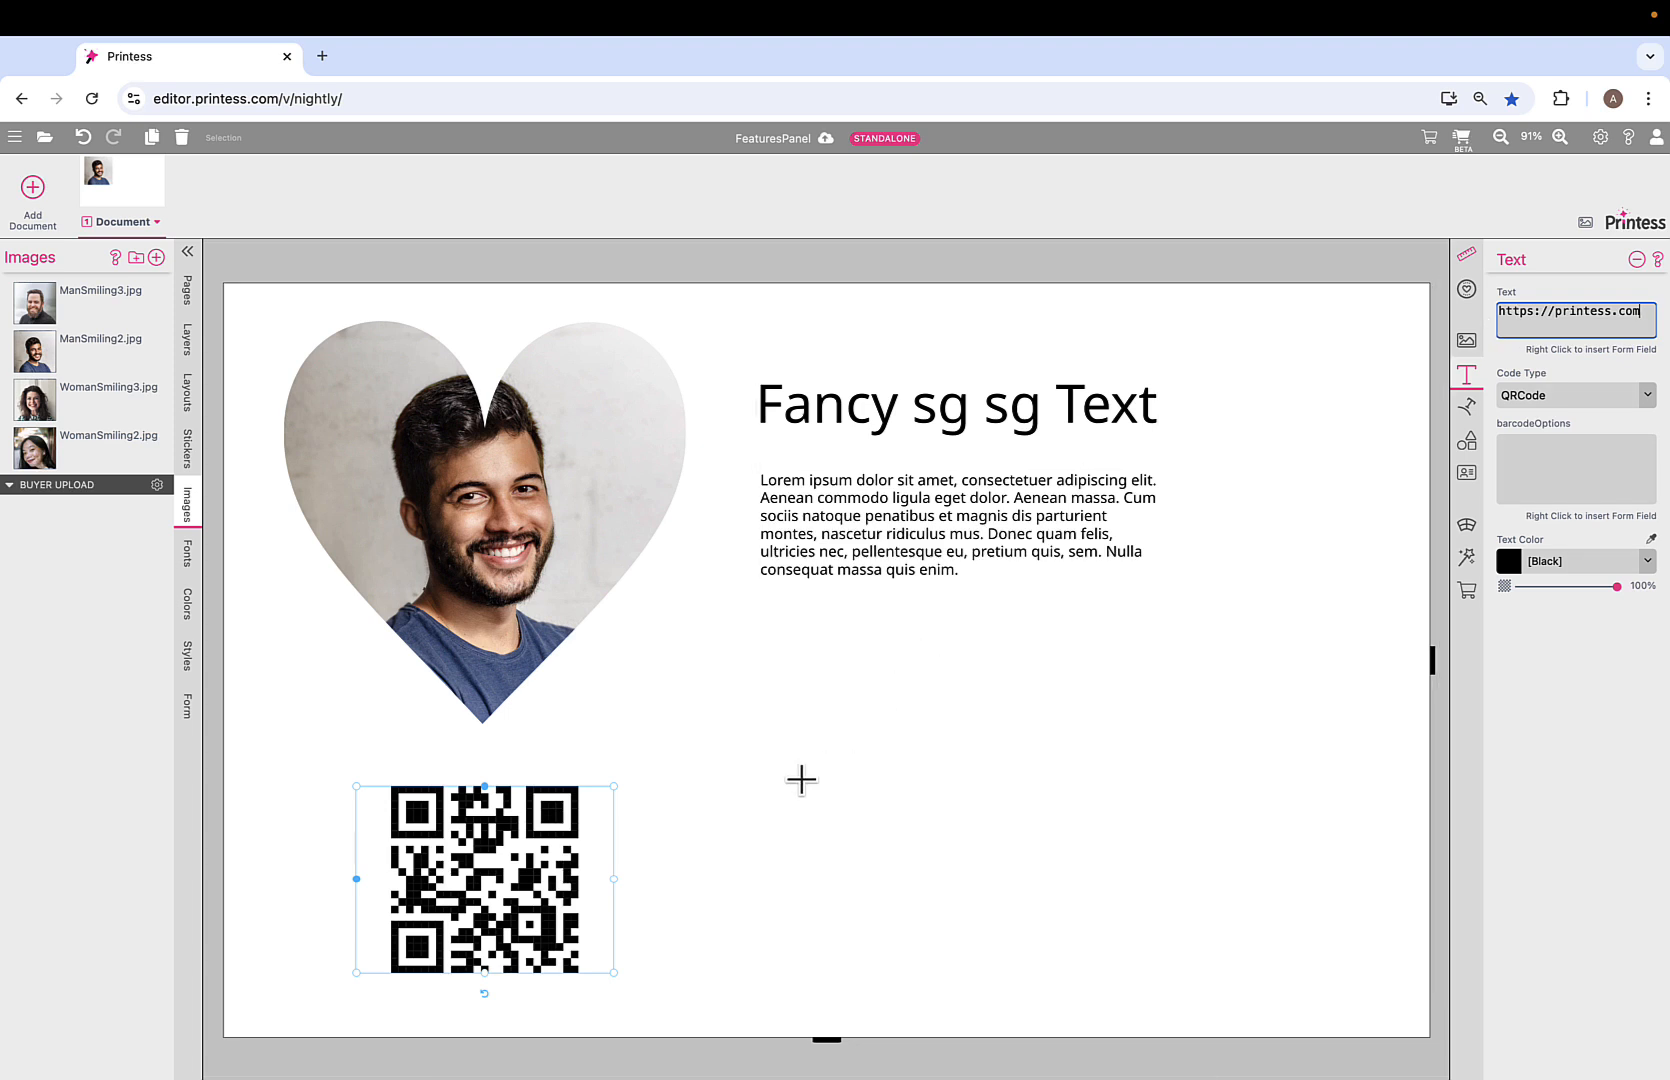
{"action": "scroll", "coordinate": [945, 770], "scroll_direction": "up", "scroll_amount": 1}
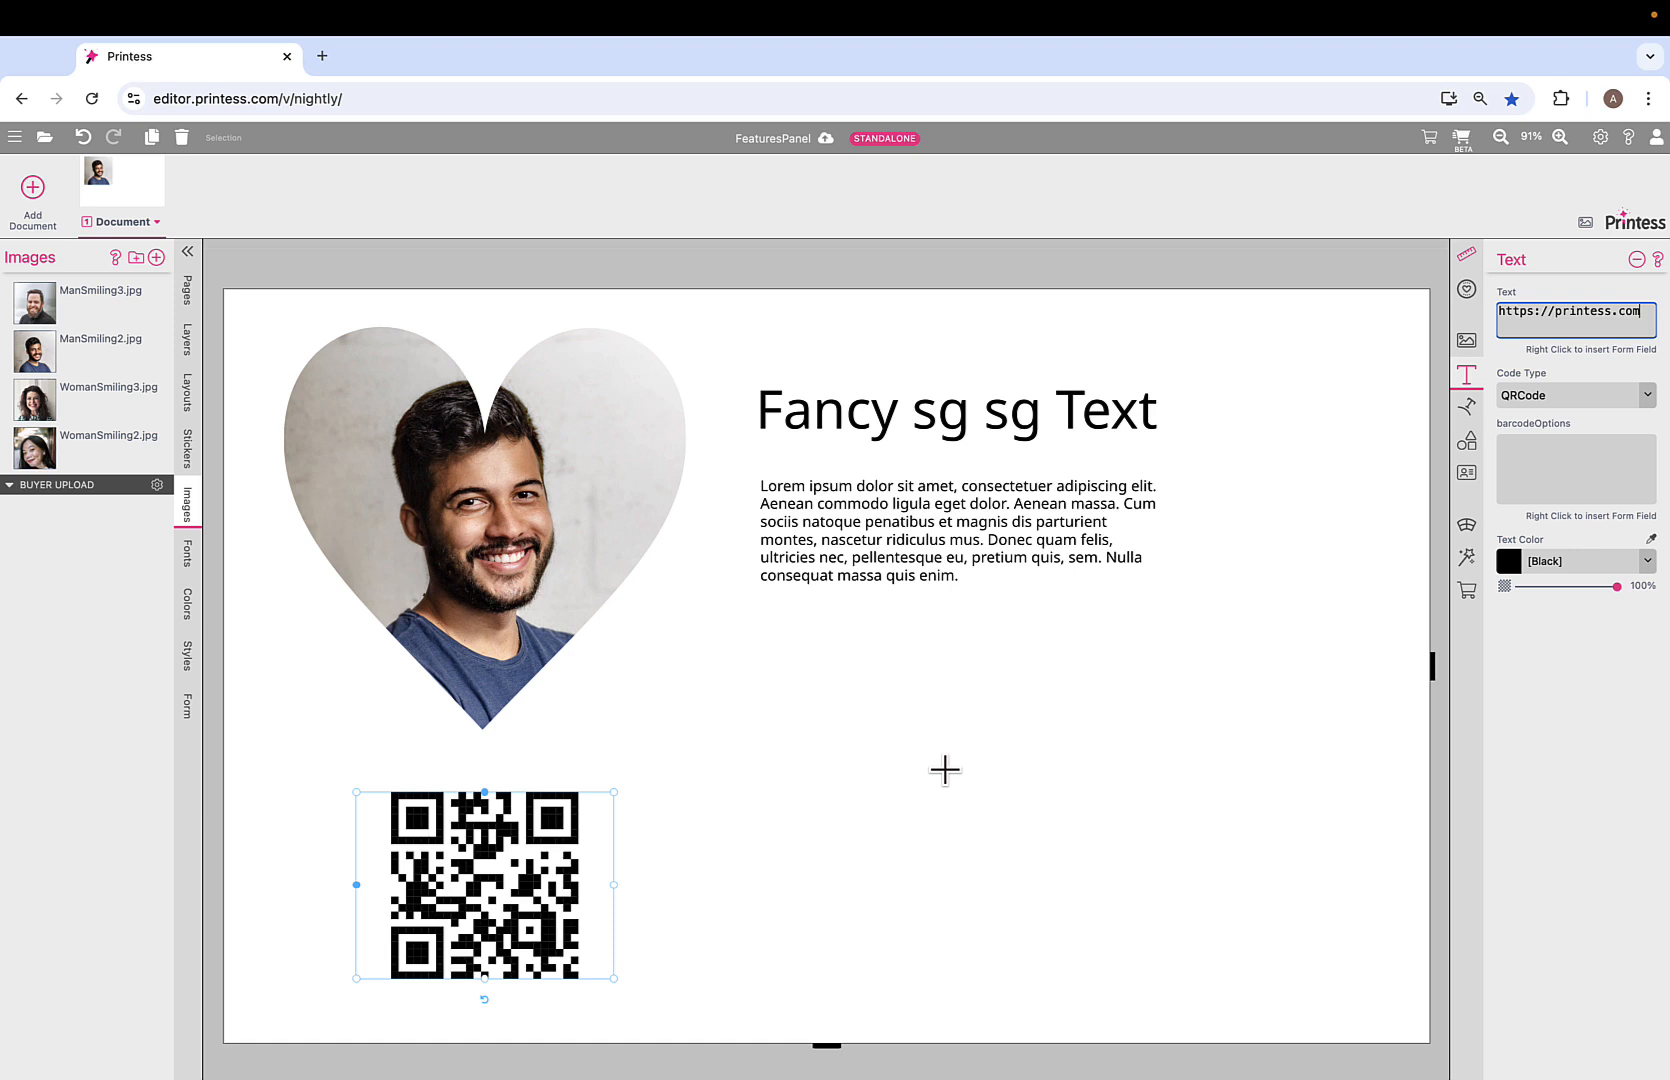
{"action": "left_click", "coordinate": [947, 768]}
Add a text-on-path frame, place it below the Lorem ipsum paragraph, and shrink its circle into a flat ellipse.
{"action": "left_click", "coordinate": [1470, 410]}
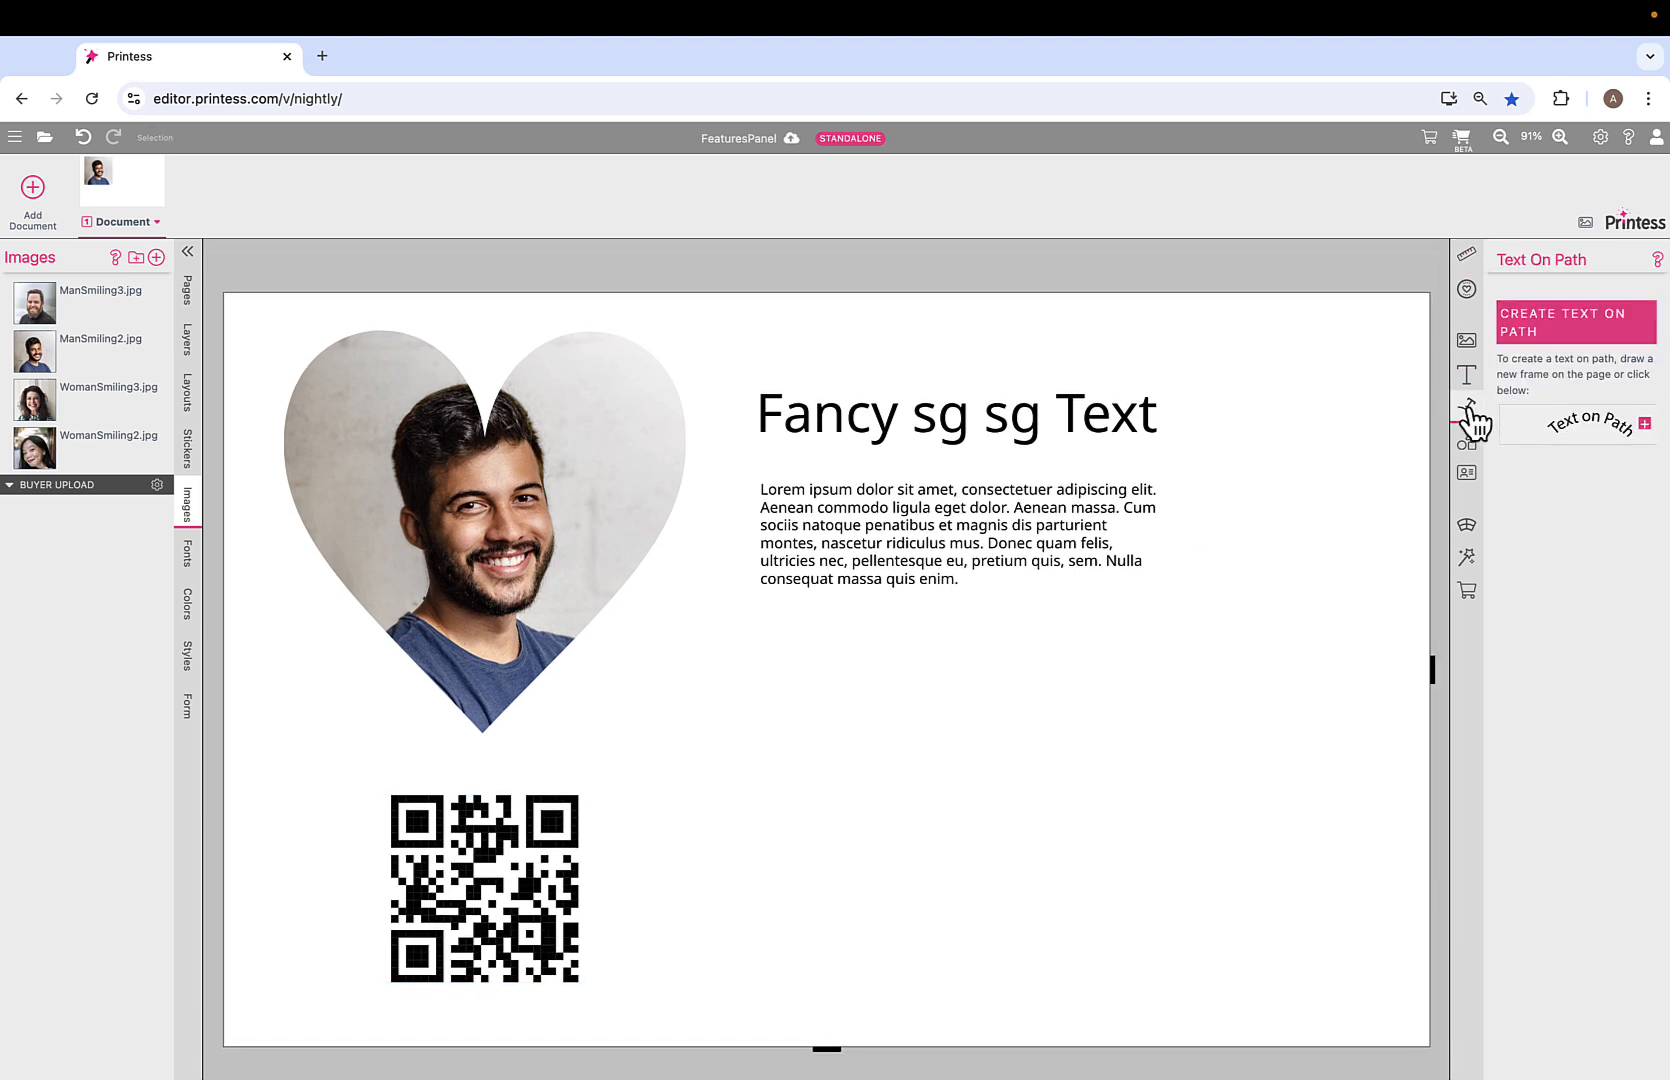
{"action": "left_click", "coordinate": [1568, 425]}
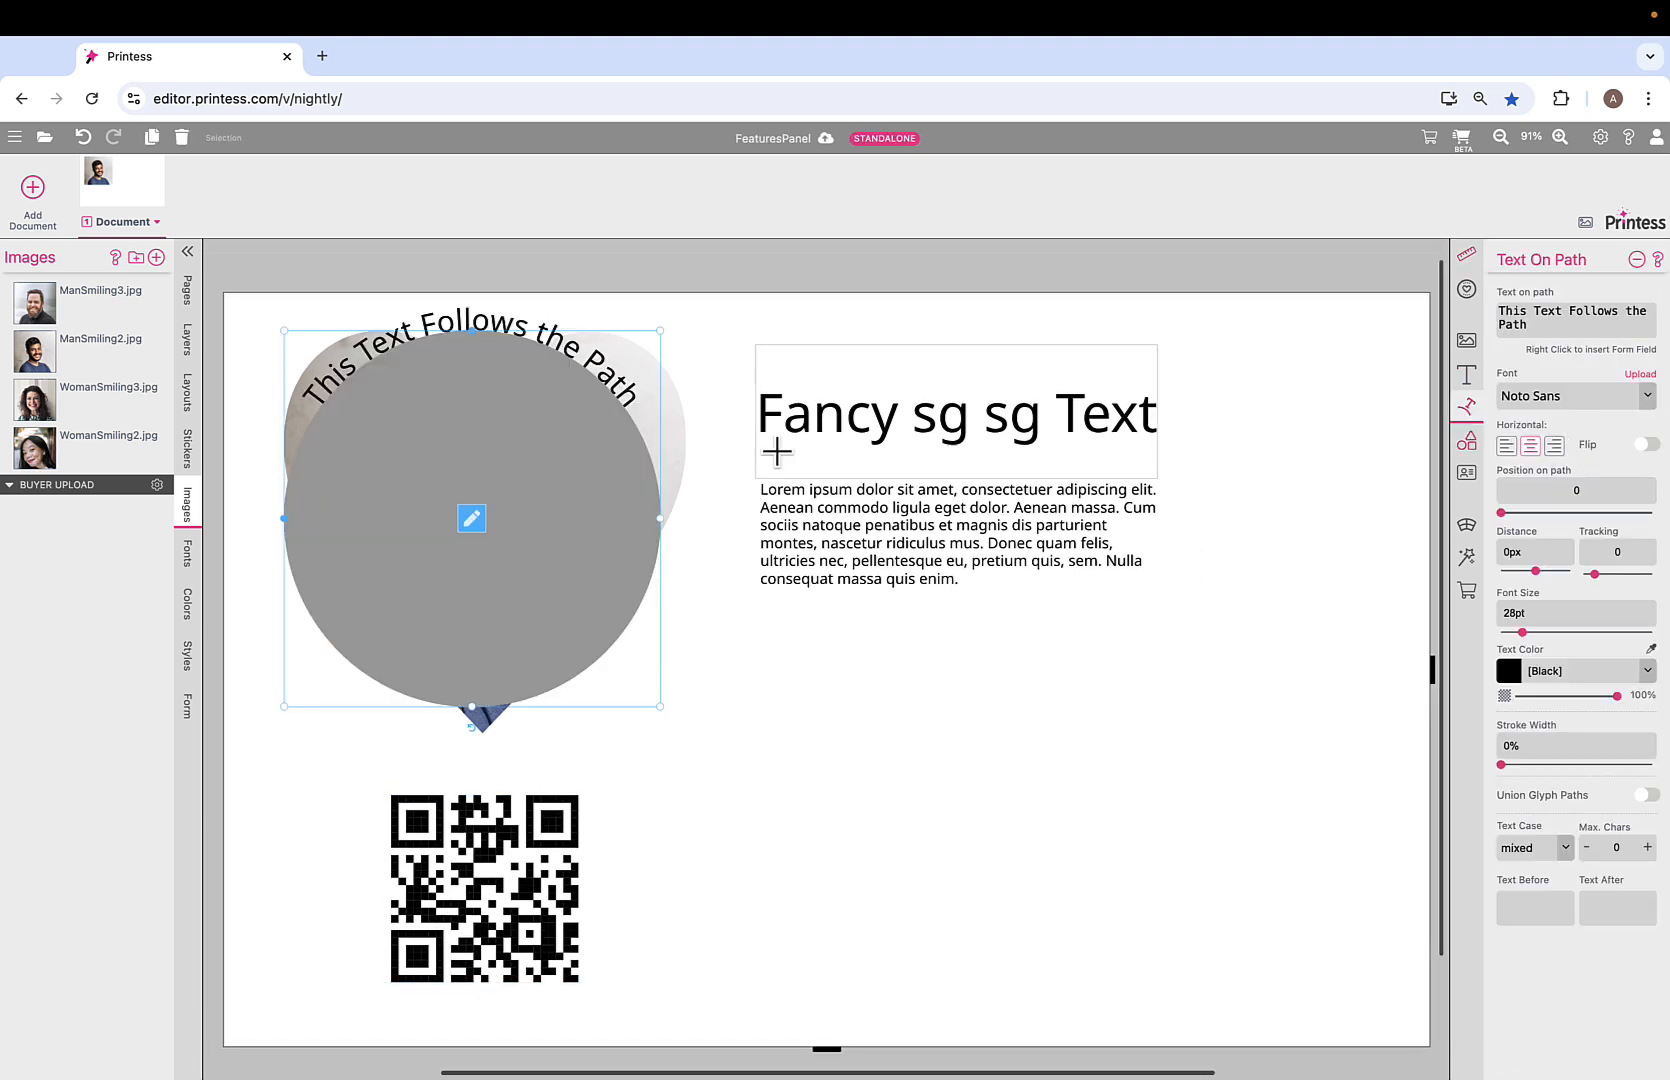
{"action": "left_click_drag", "start_coordinate": [480, 449], "coordinate": [1054, 756]}
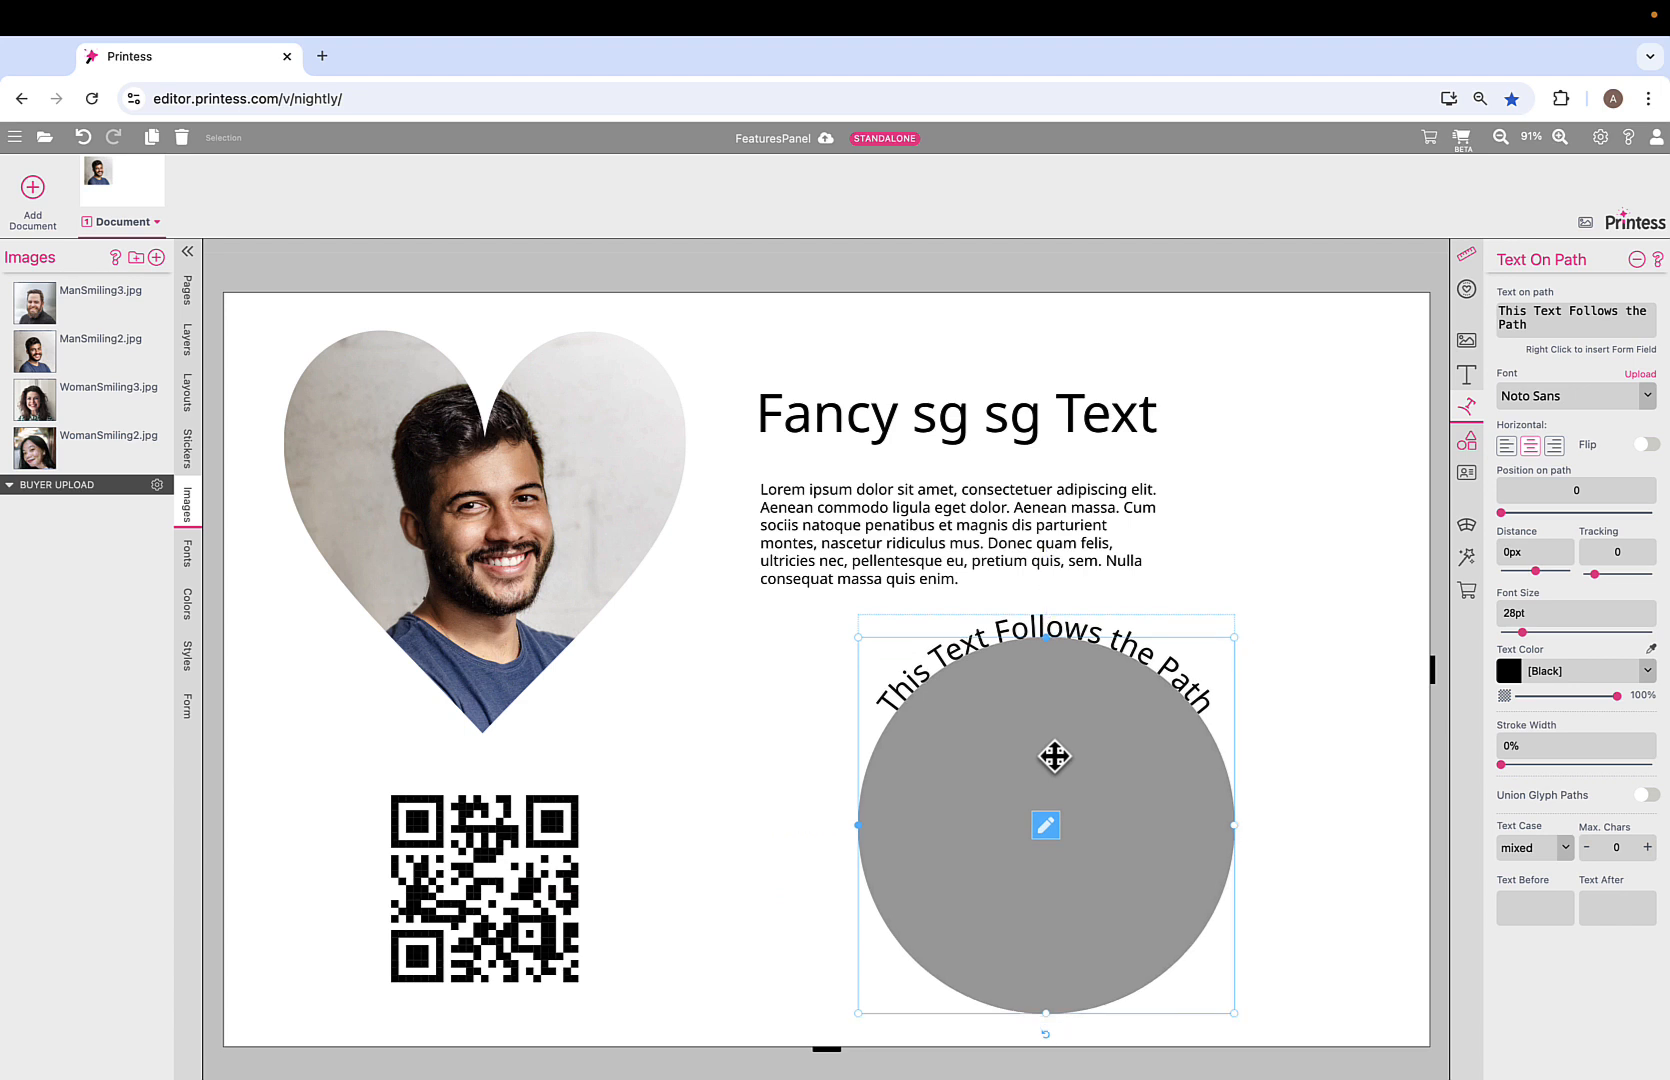
{"action": "left_click_drag", "start_coordinate": [1222, 1000], "coordinate": [1152, 875]}
{"action": "left_click_drag", "start_coordinate": [1007, 857], "coordinate": [992, 805]}
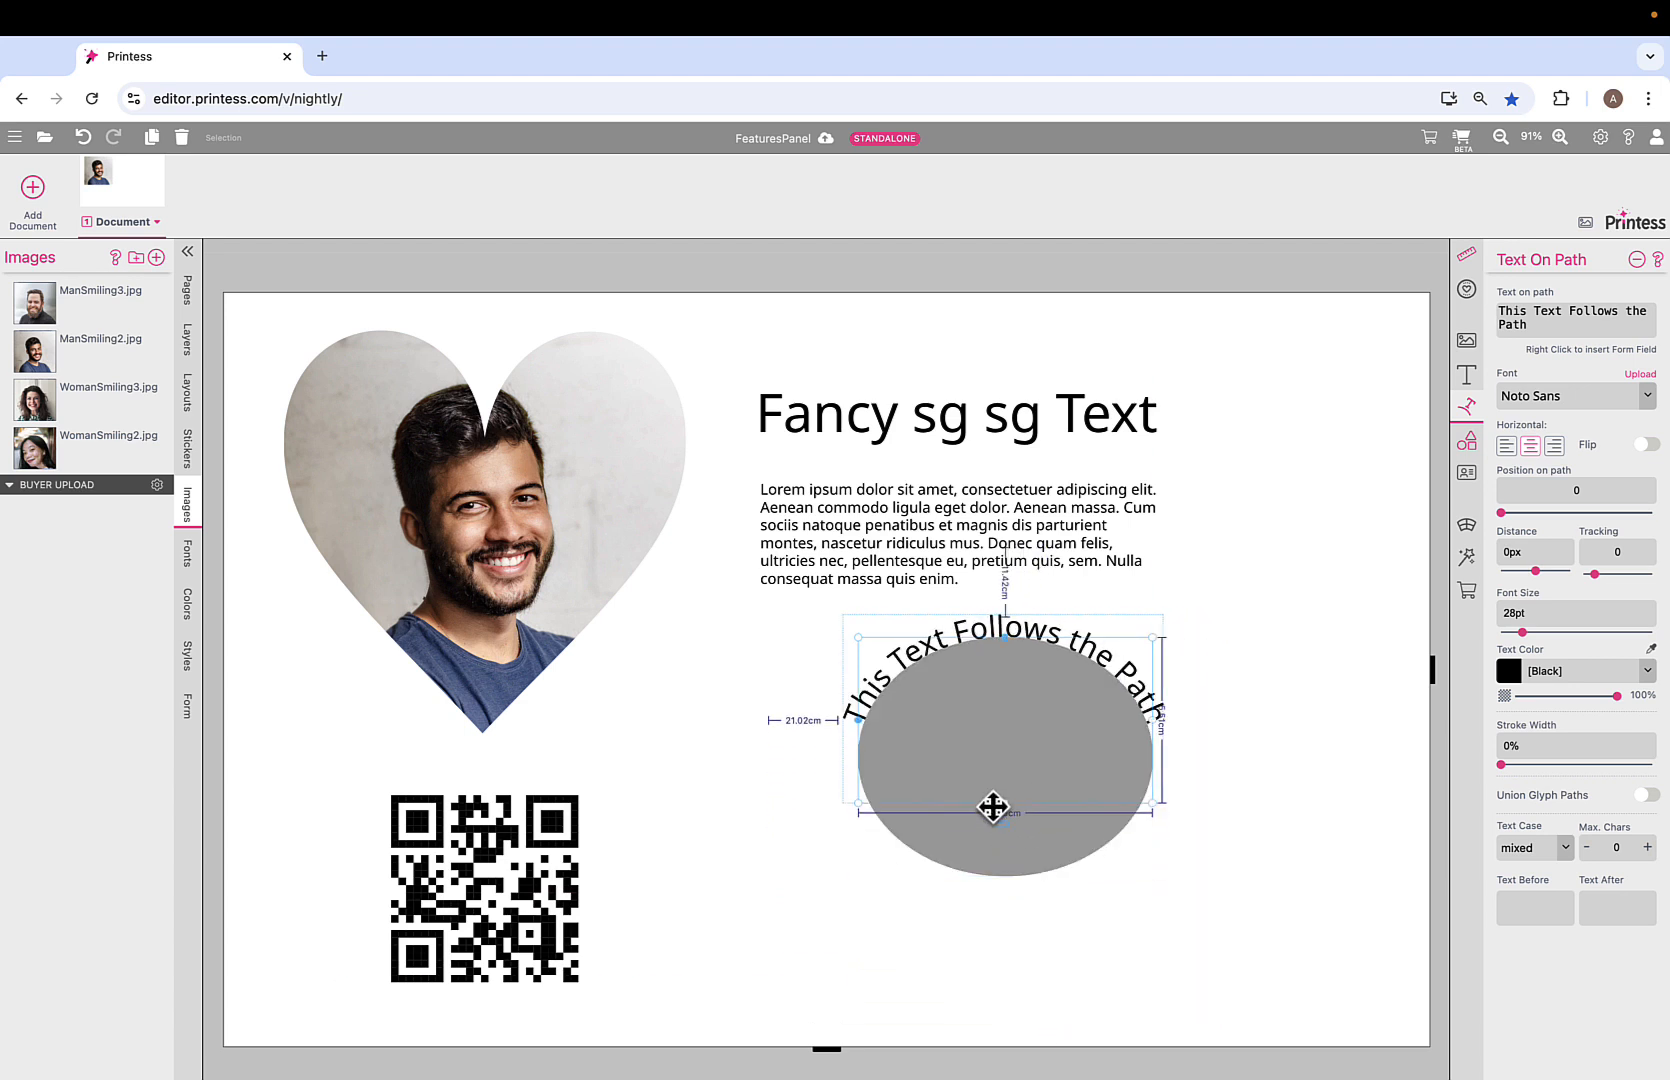
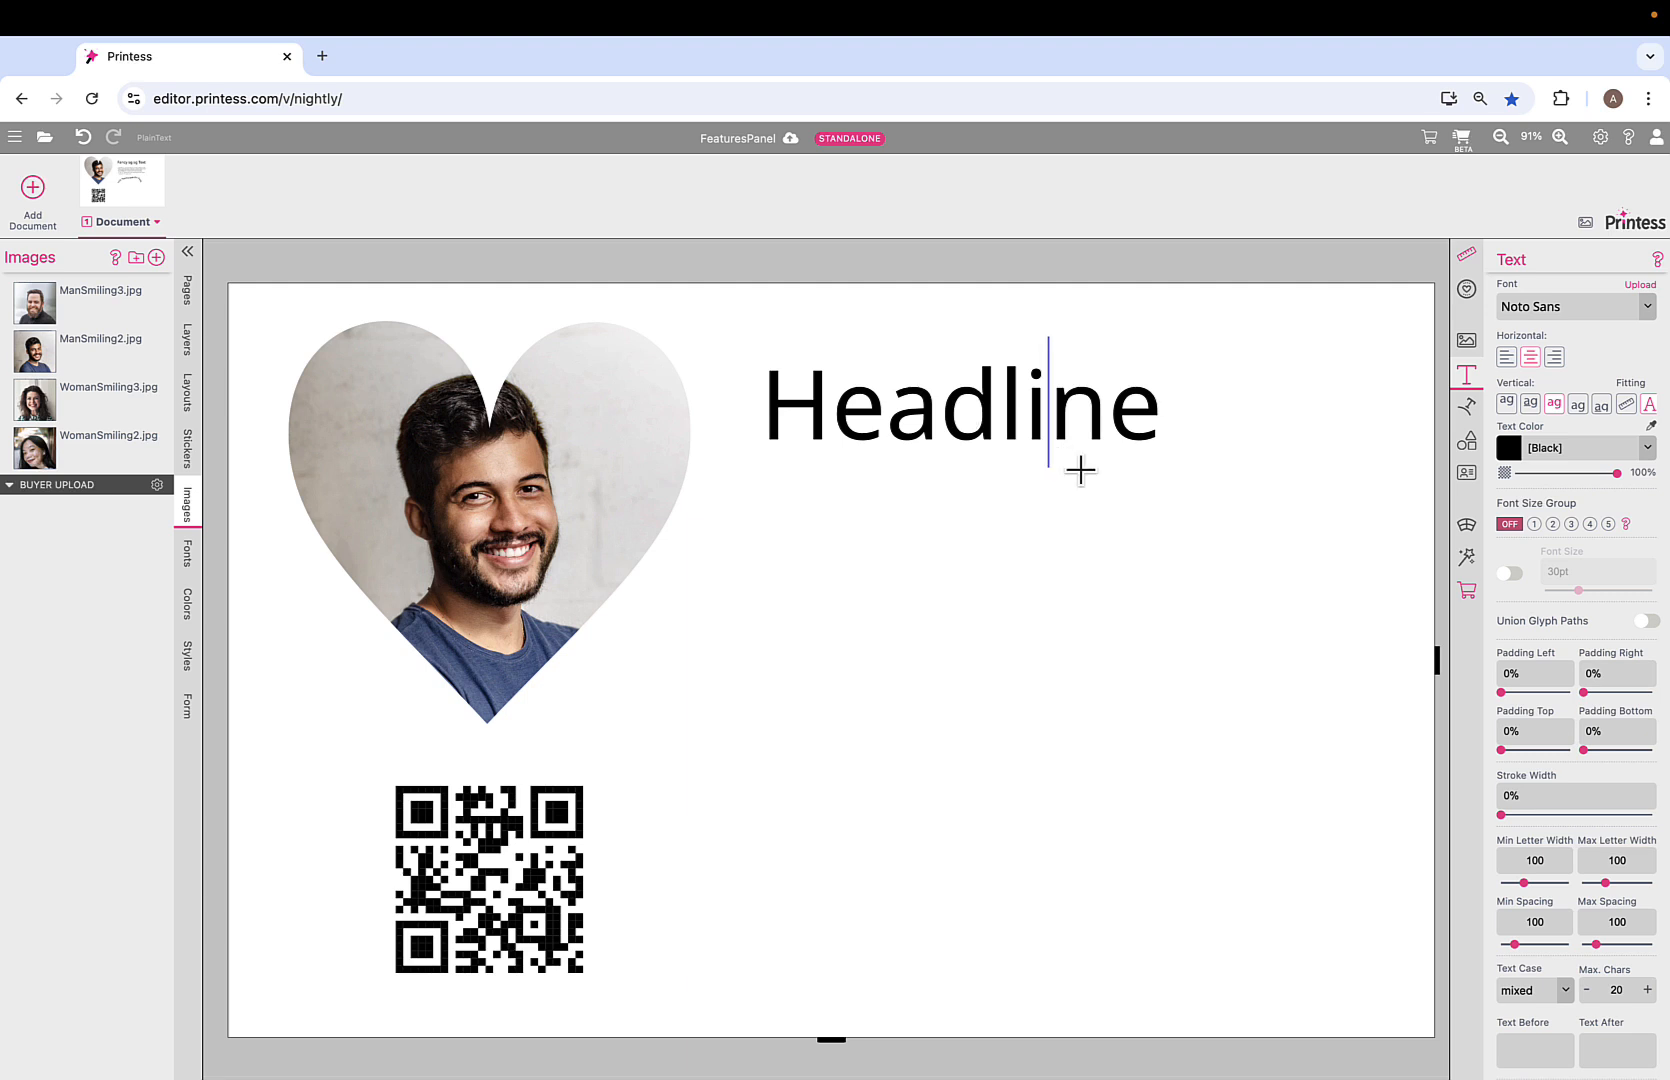
Try a perspective warp on the Headline text by pulling its two right corners outward, and switch the perspective off again.
{"action": "left_click", "coordinate": [1236, 650]}
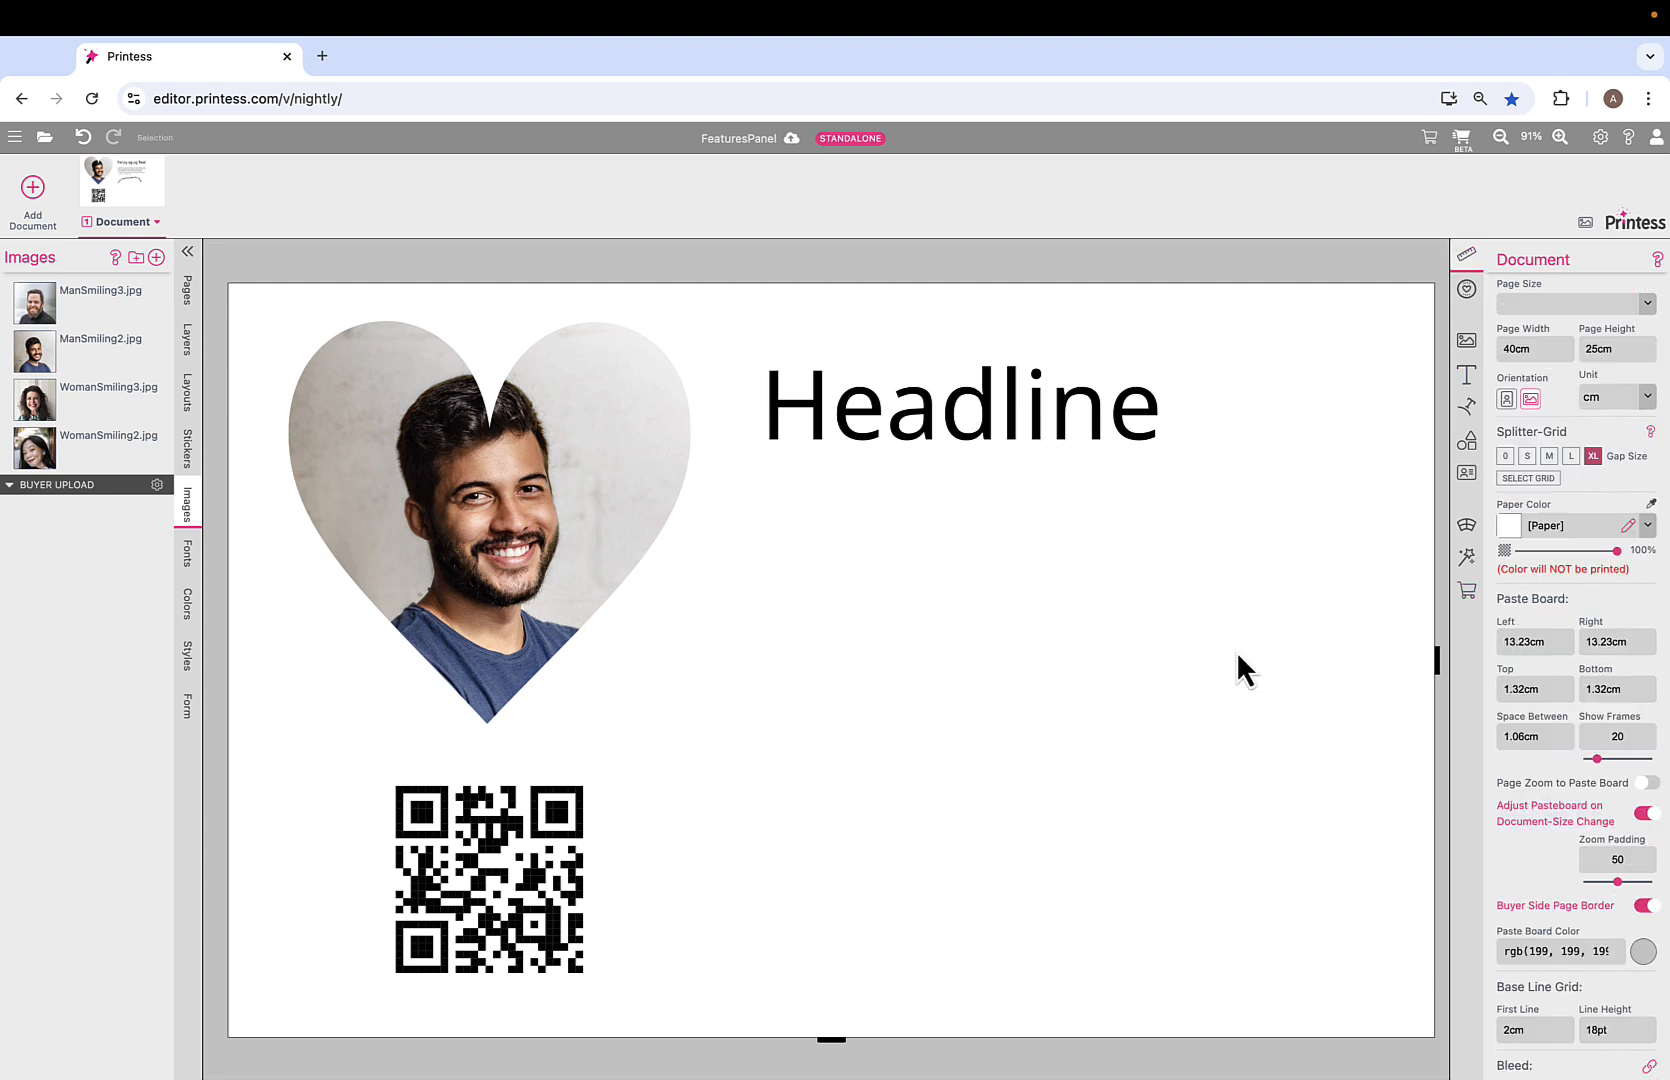
{"action": "left_click", "coordinate": [1468, 528]}
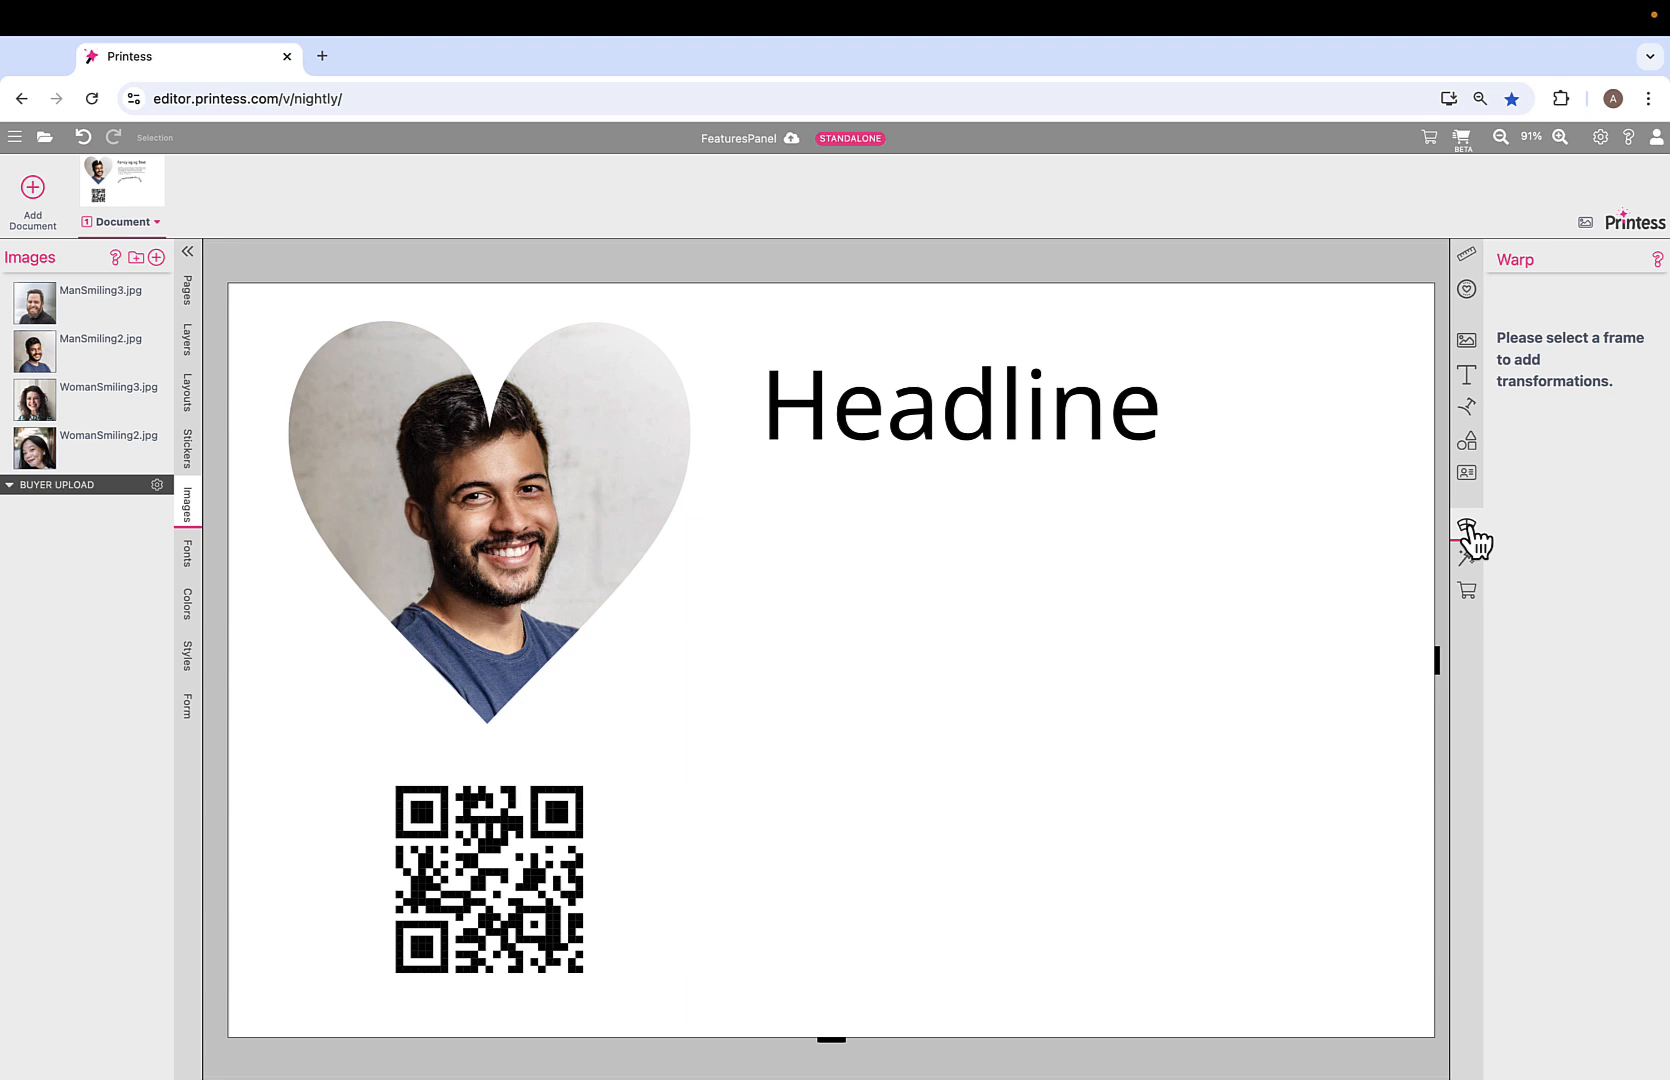
{"action": "left_click", "coordinate": [1140, 436]}
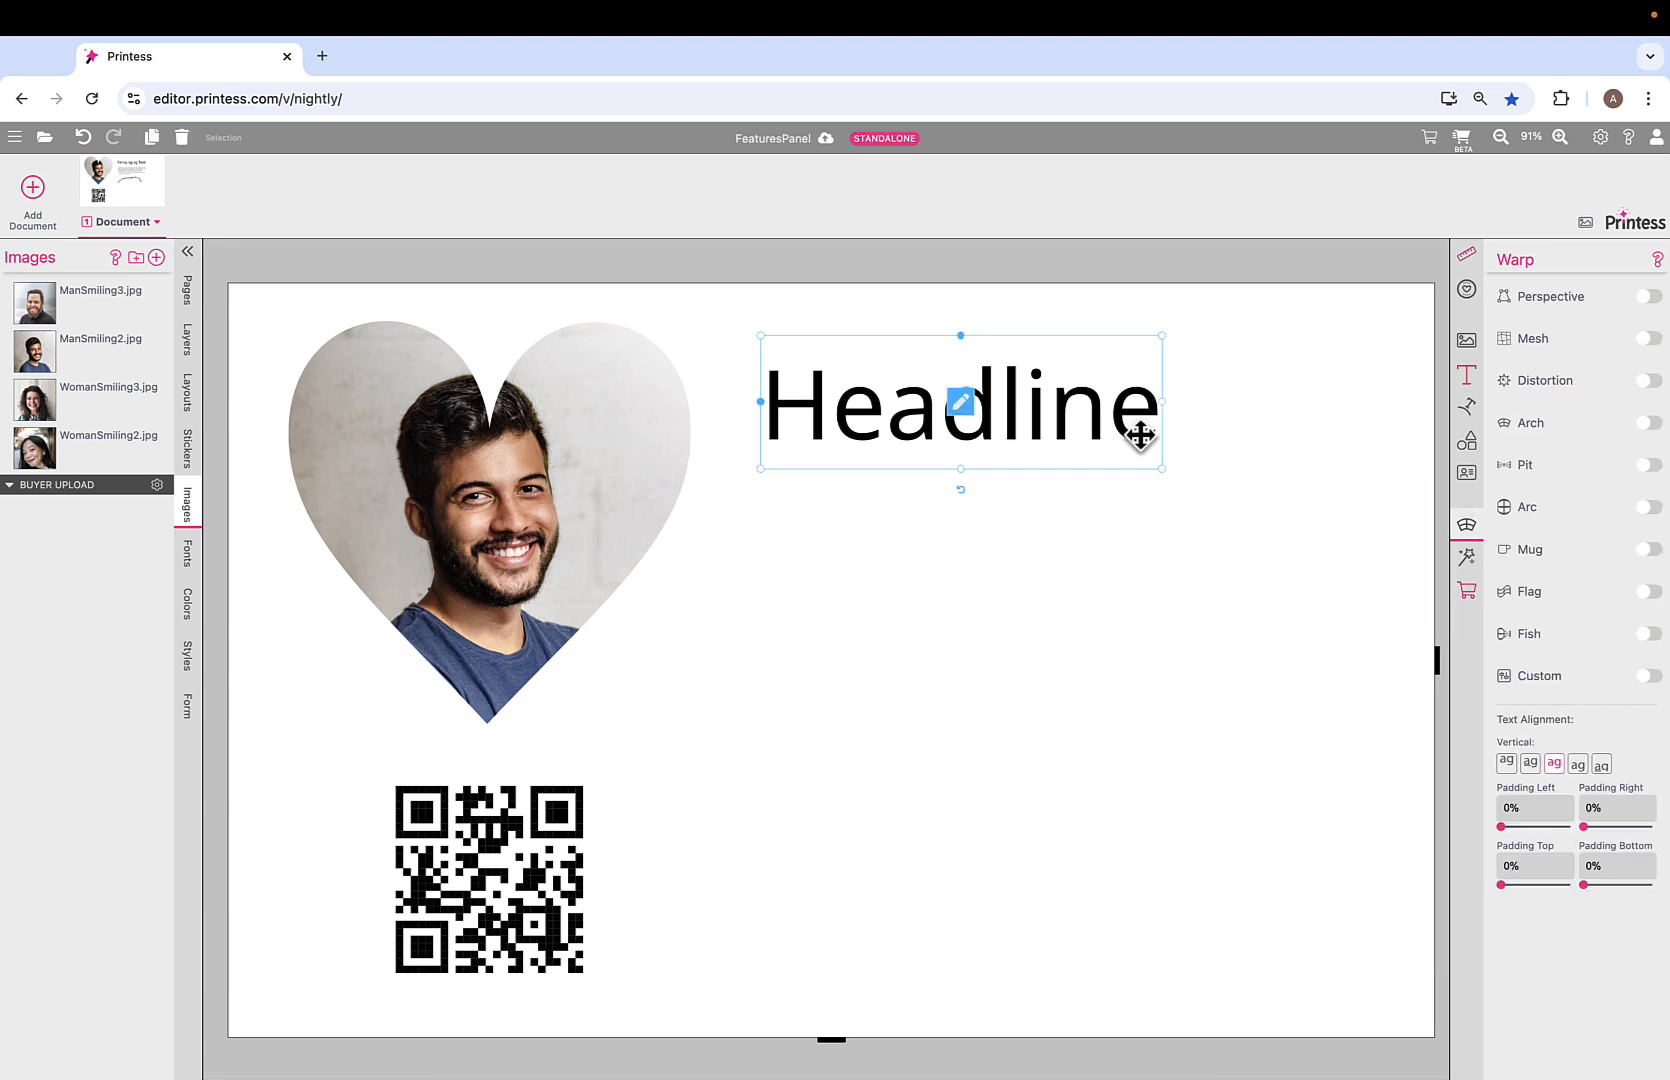
{"action": "left_click", "coordinate": [1648, 298]}
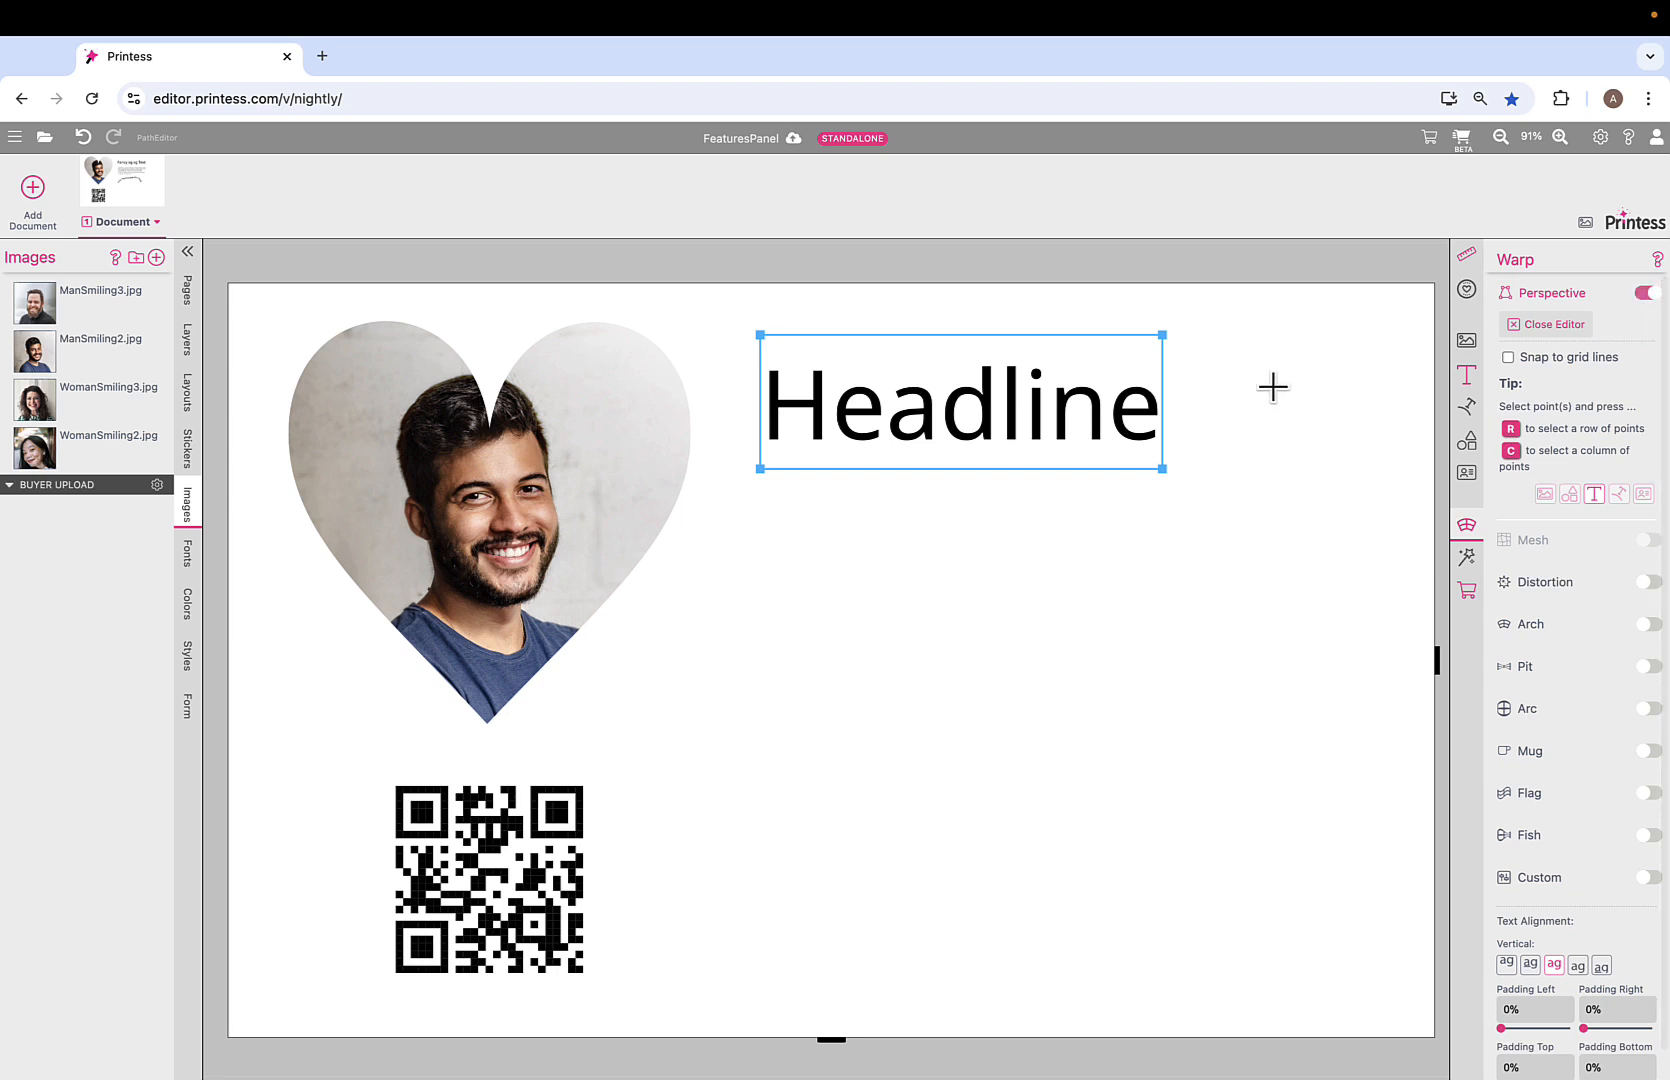
{"action": "left_click_drag", "start_coordinate": [1162, 468], "coordinate": [1191, 662]}
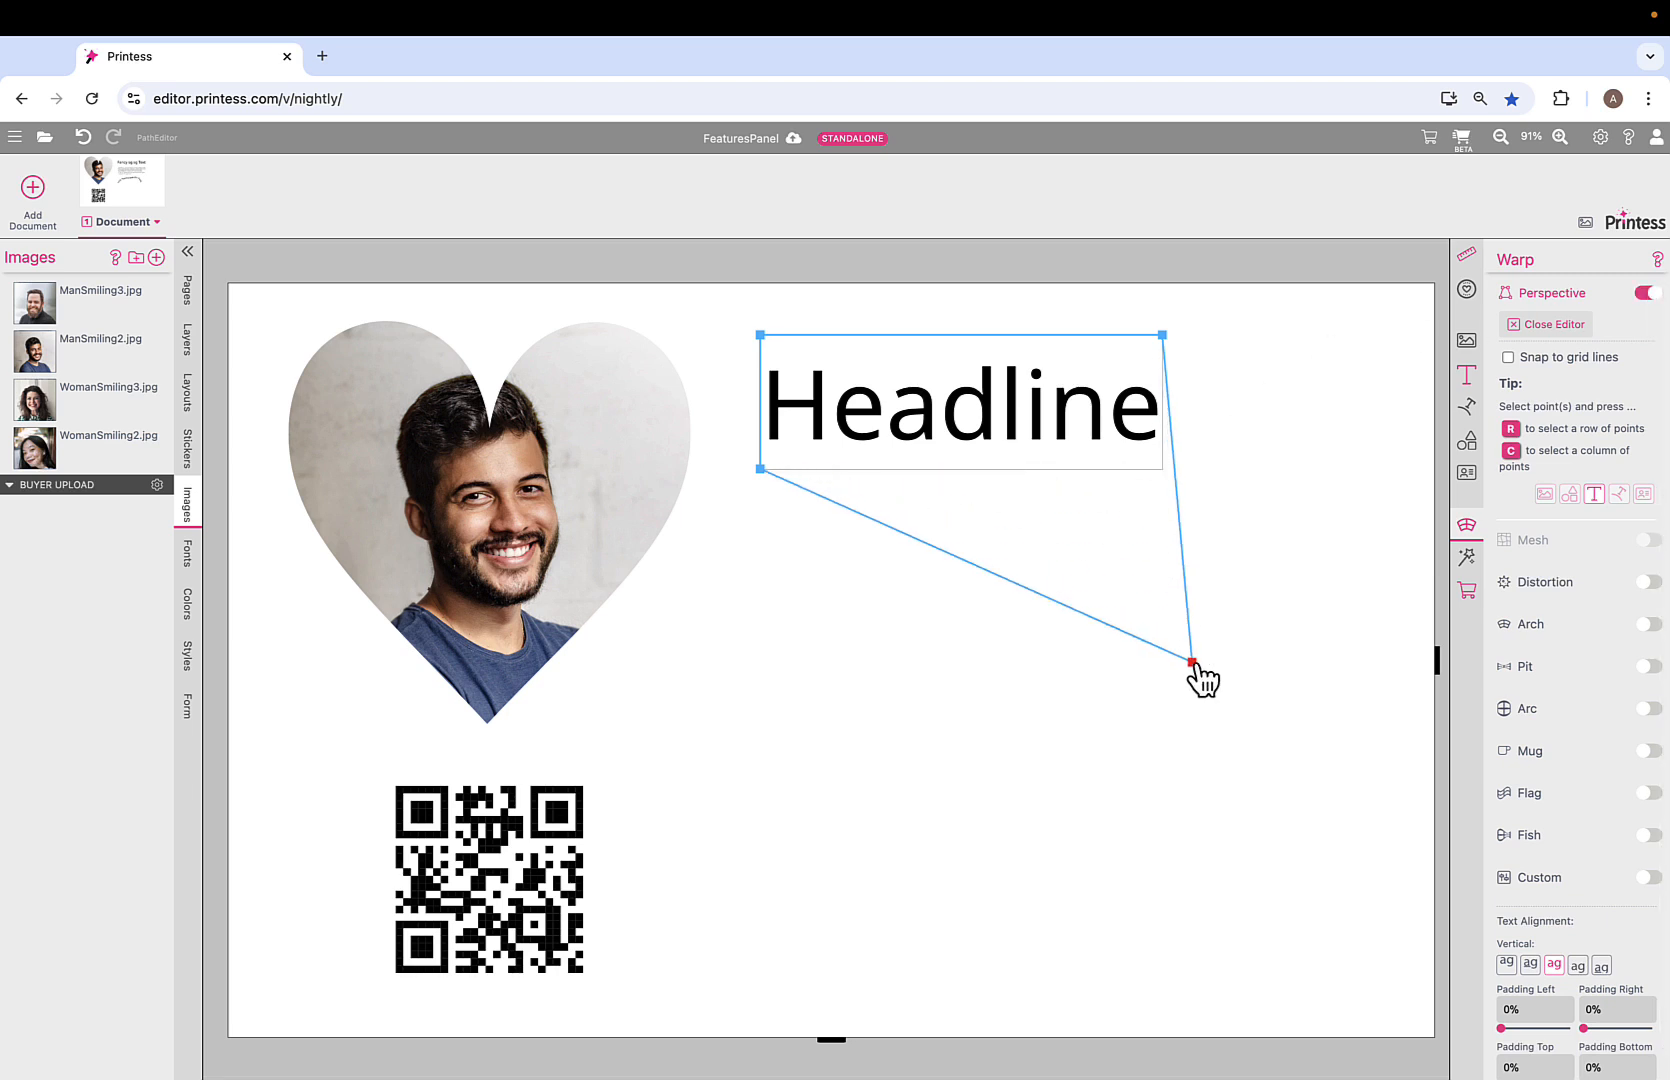
{"action": "left_click_drag", "start_coordinate": [1163, 336], "coordinate": [1304, 346]}
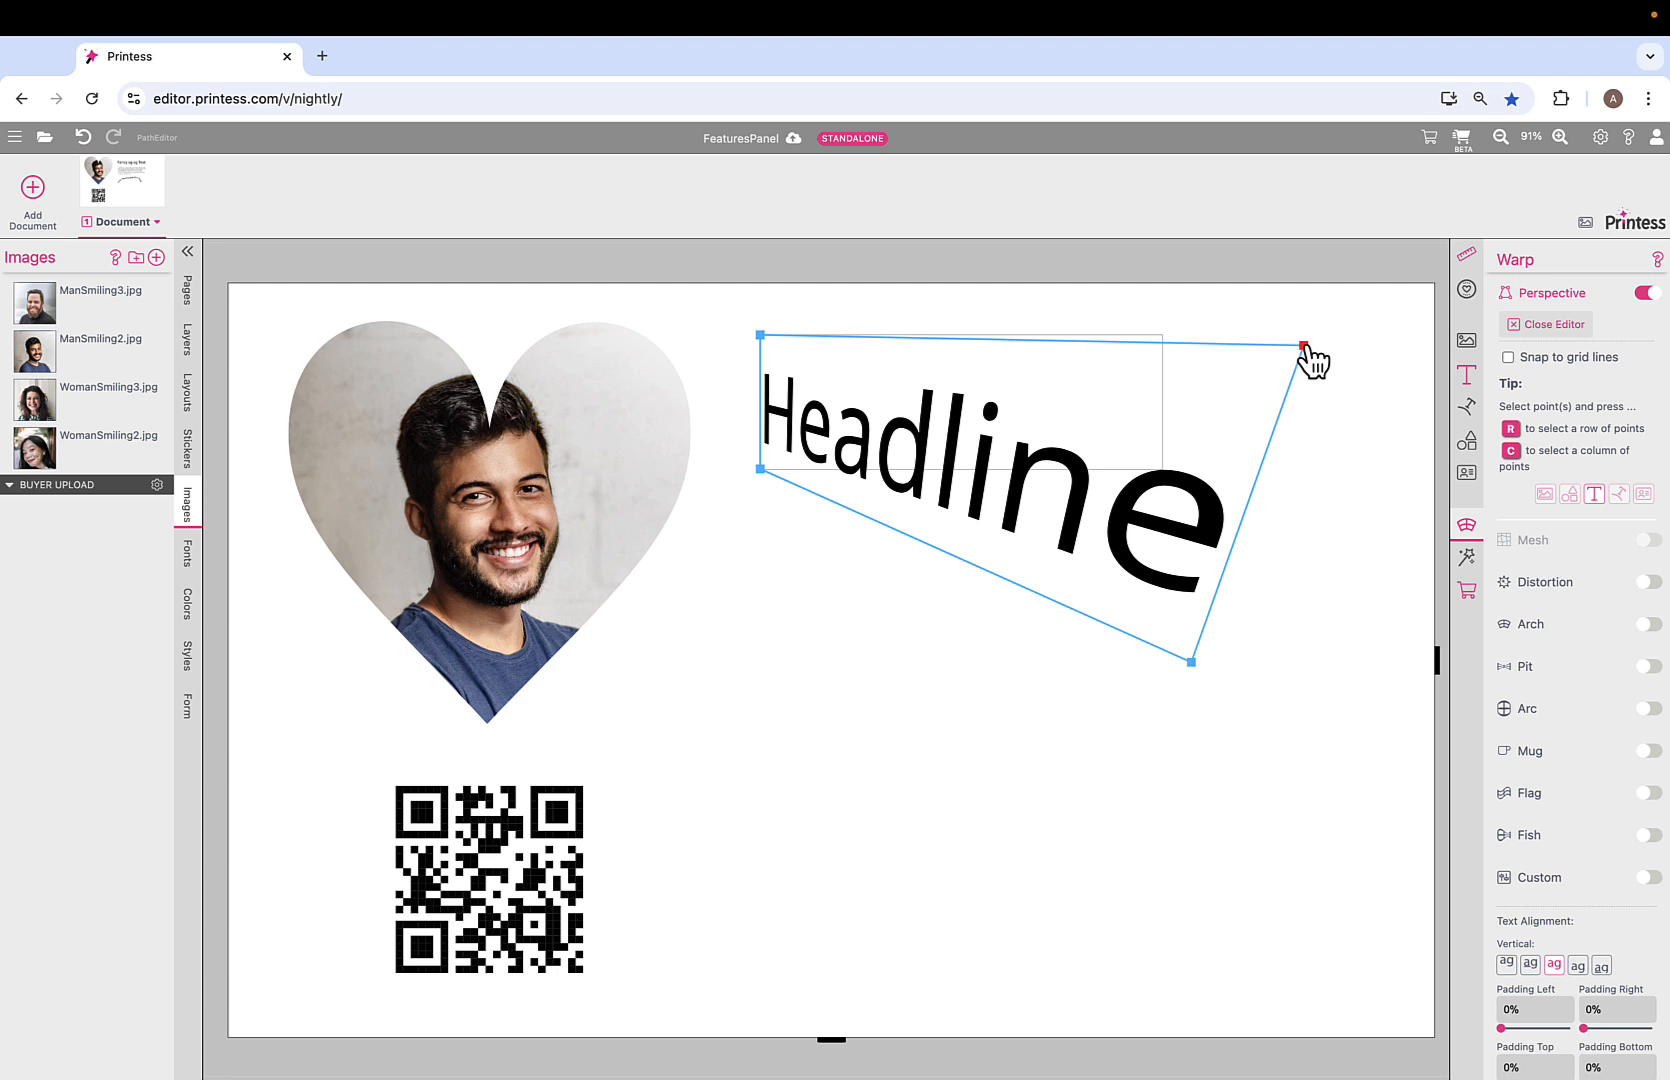
{"action": "left_click_drag", "start_coordinate": [1191, 662], "coordinate": [1328, 736]}
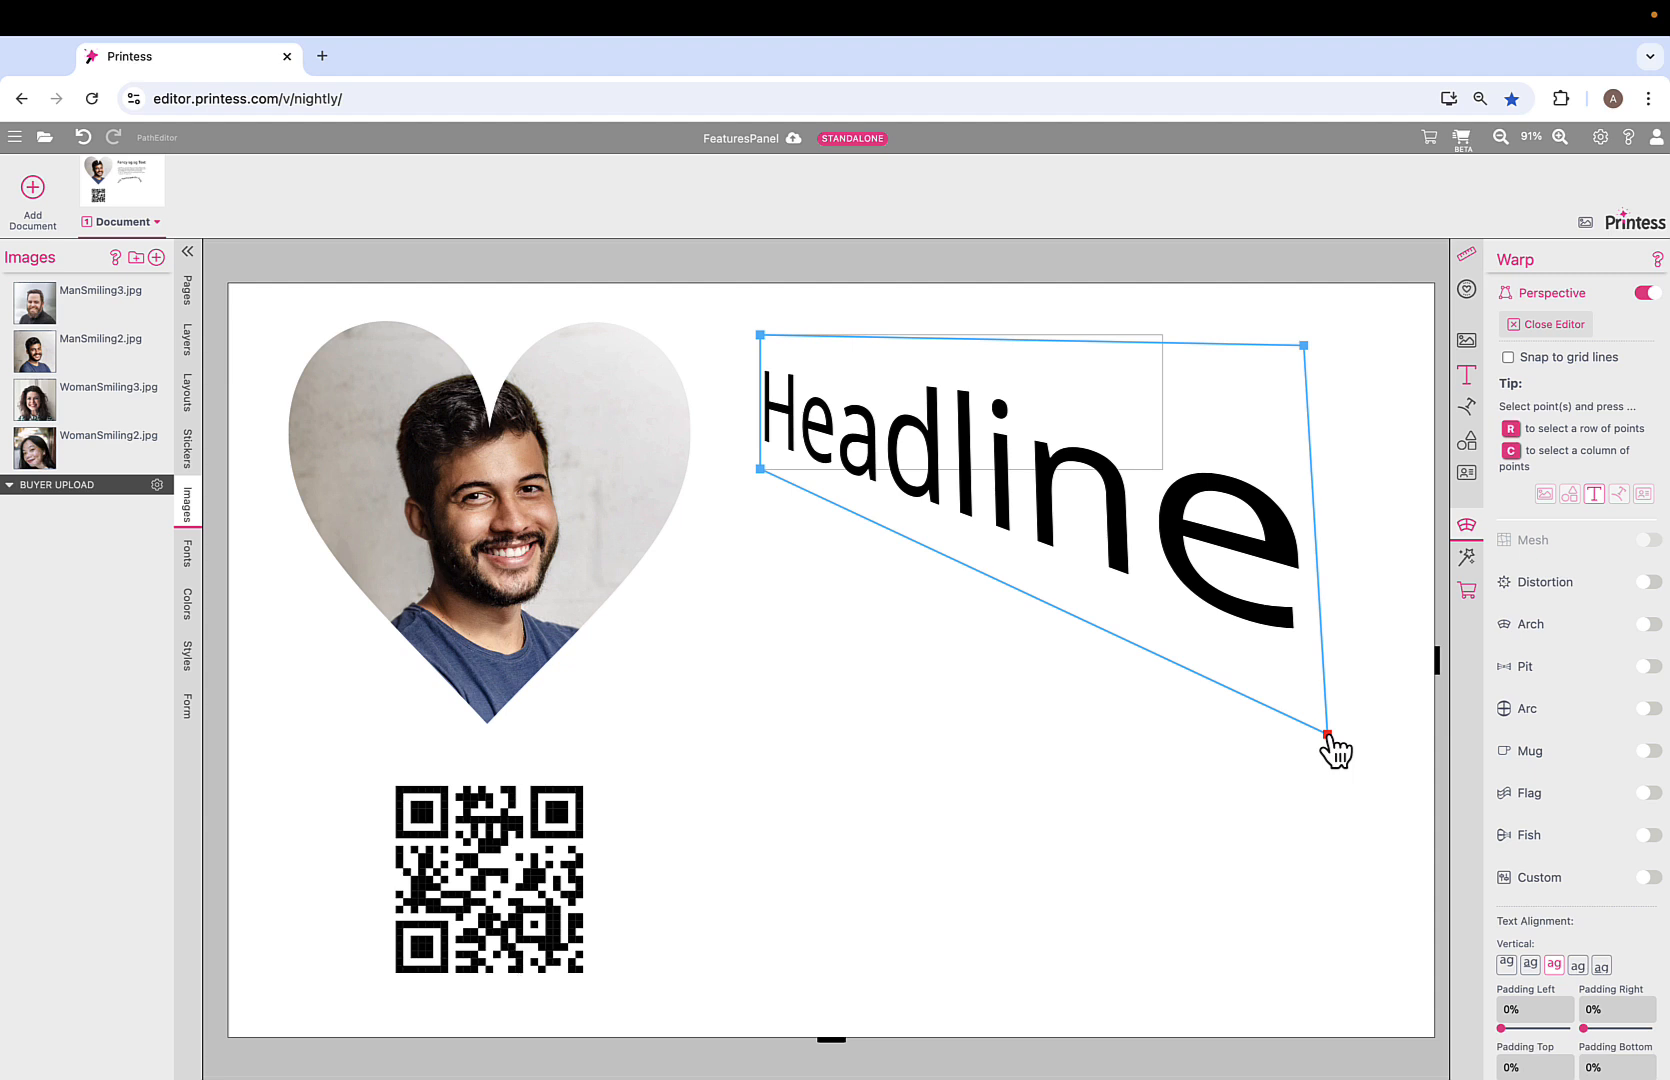
{"action": "left_click", "coordinate": [1645, 306]}
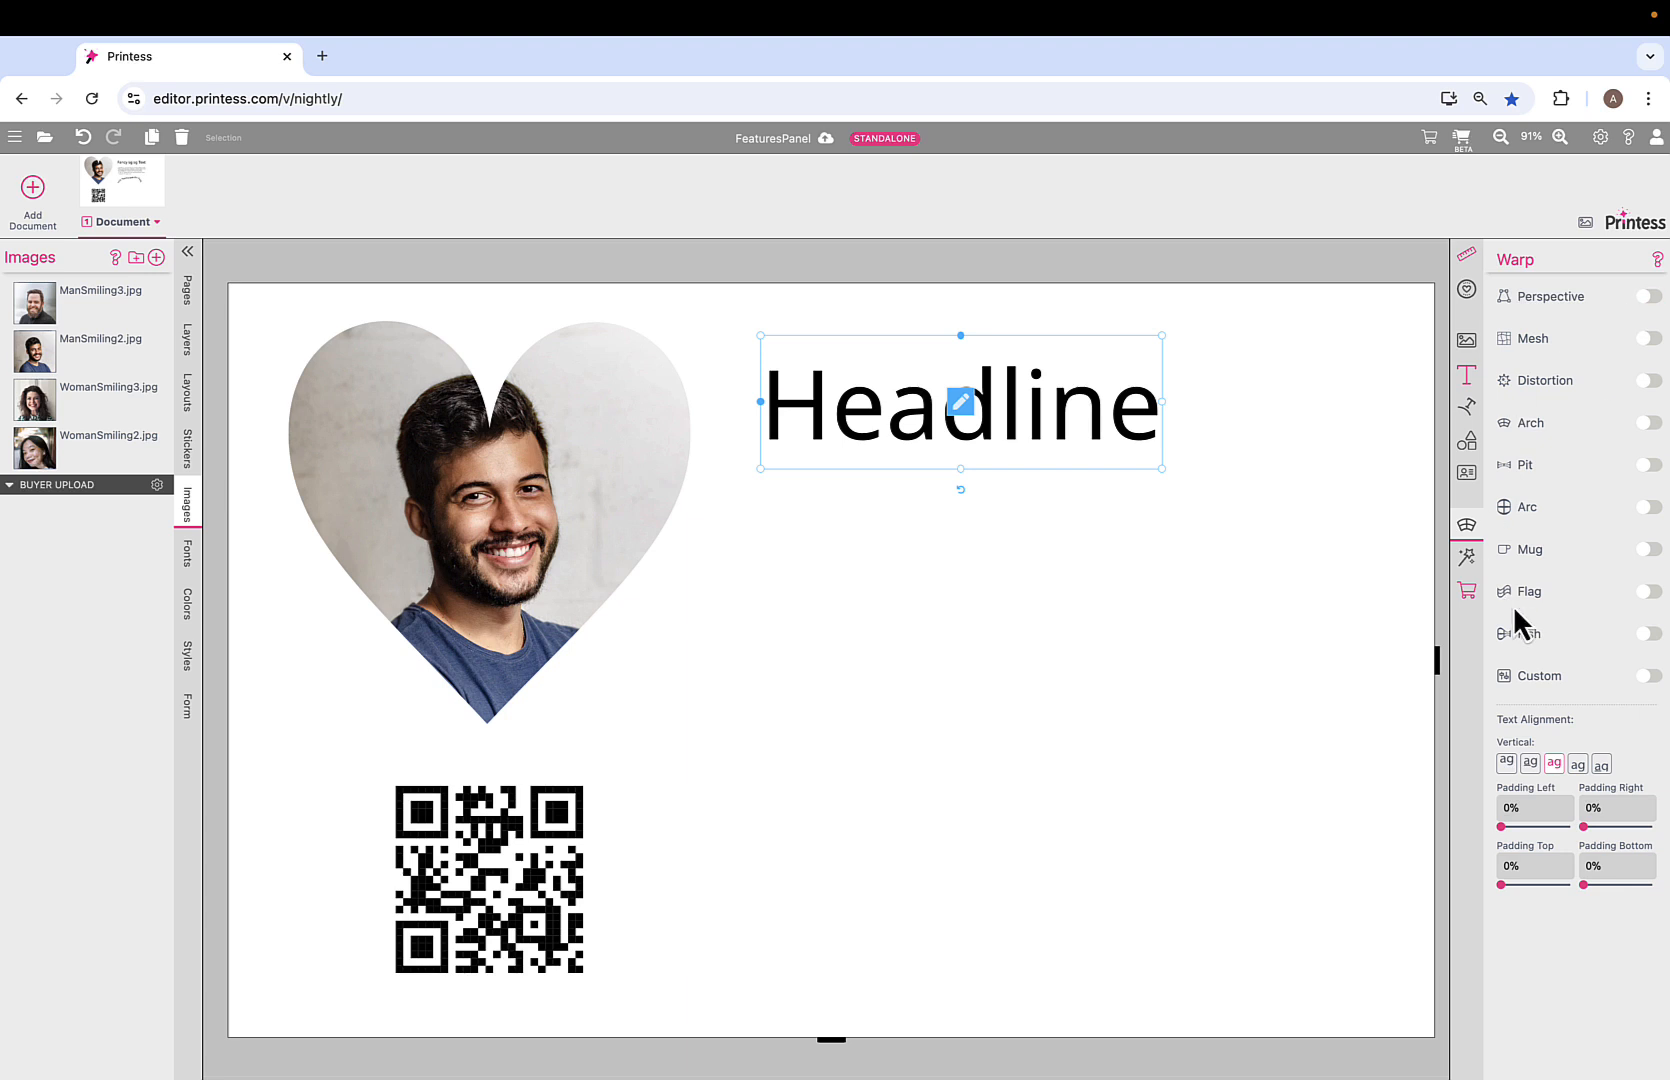
Apply the Fish warp to the Headline text and enlarge its frame to about 17.2 by 8.6 cm.
{"action": "left_click", "coordinate": [1647, 634]}
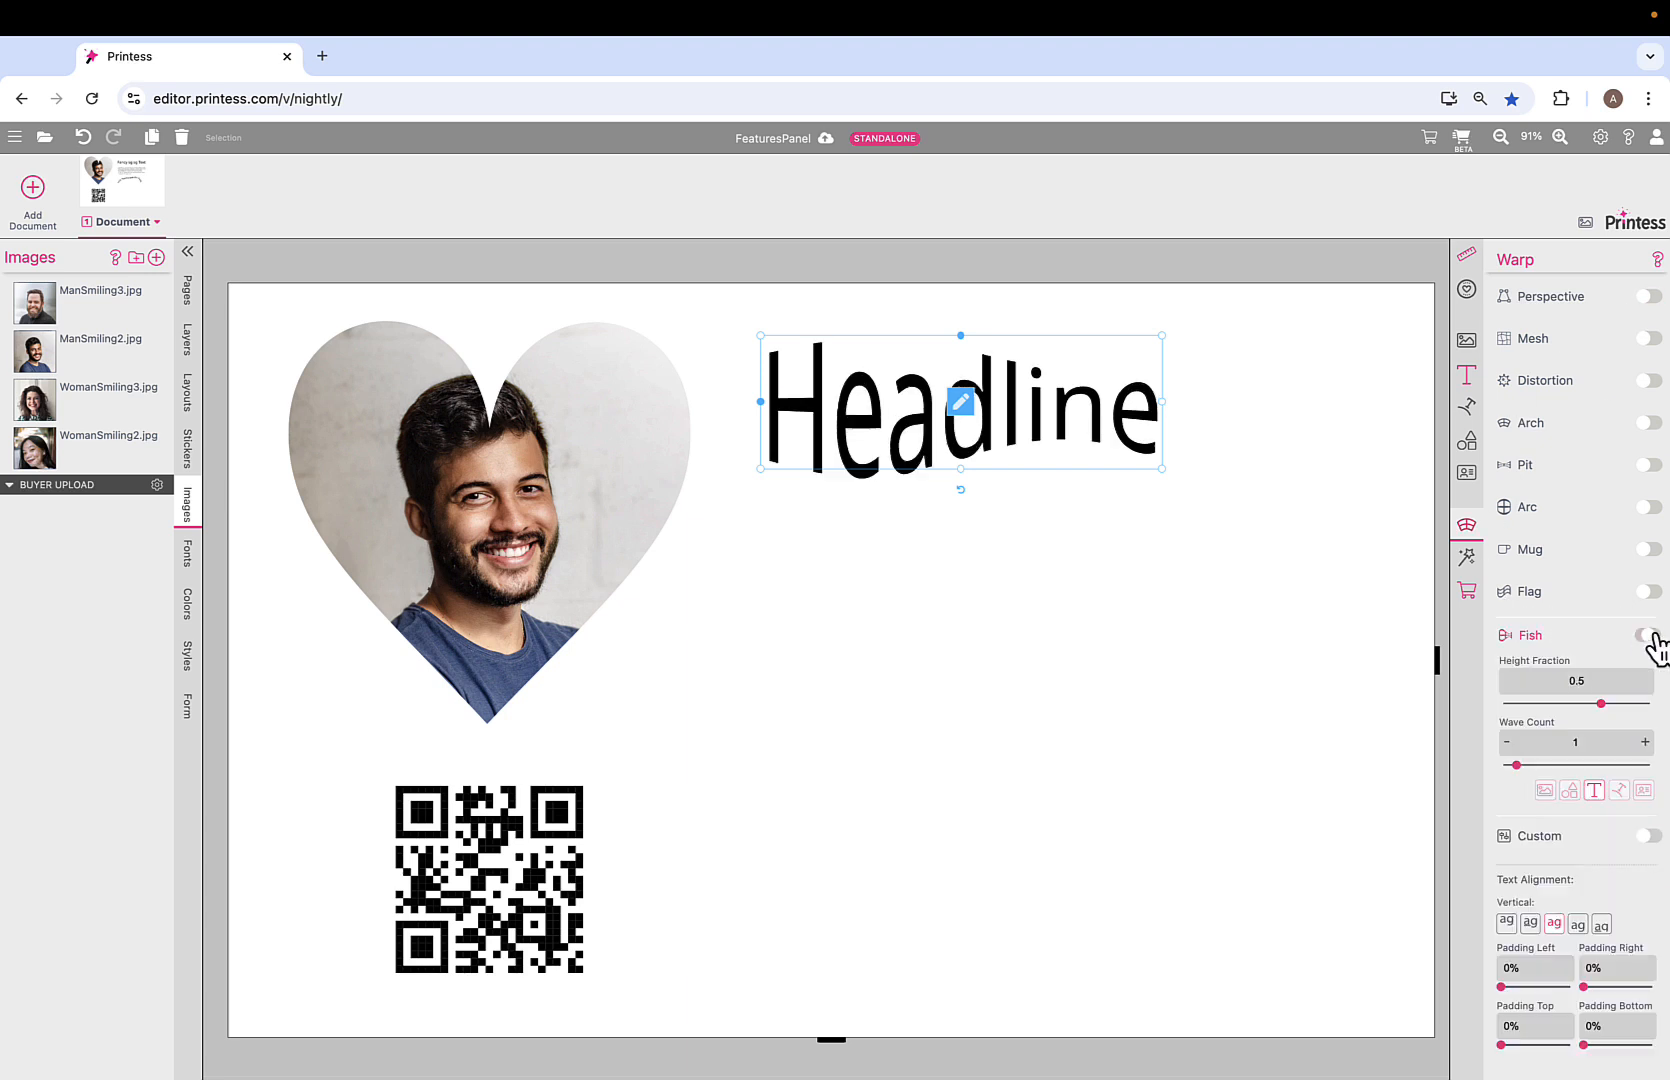
{"action": "left_click_drag", "start_coordinate": [1161, 468], "coordinate": [1267, 583]}
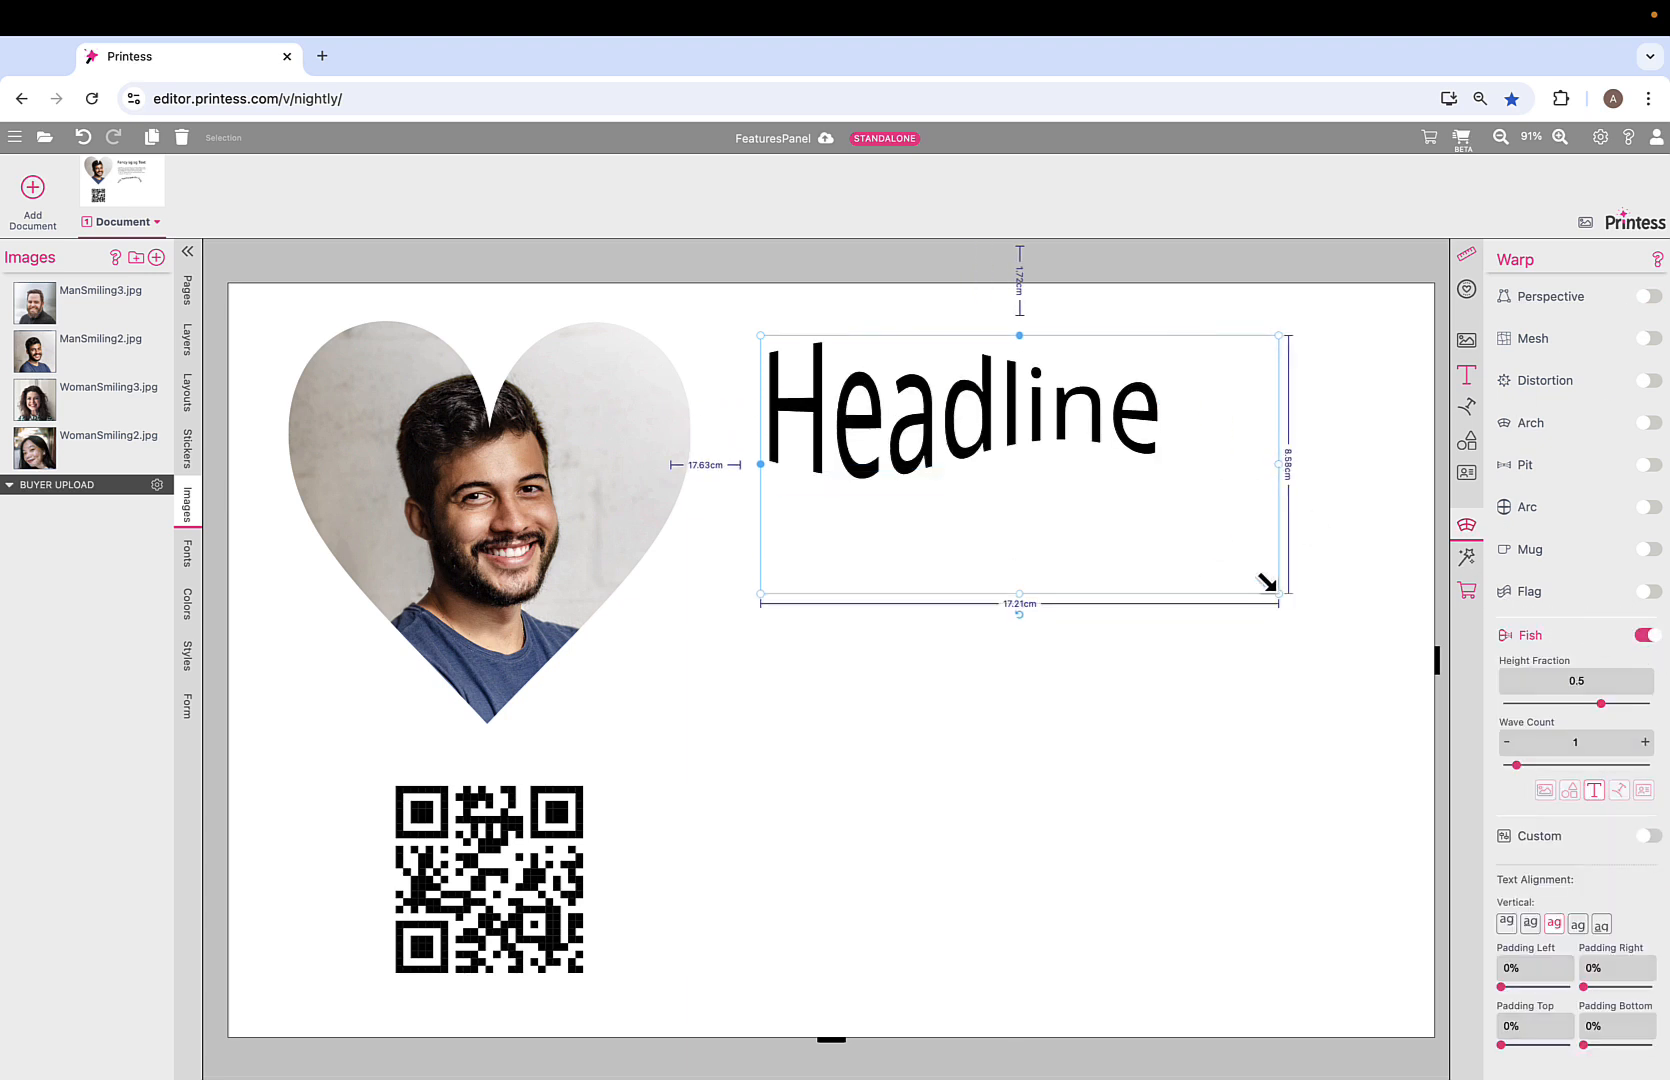
Add a square shape as an extra feature of the warped Headline frame and move the frame lower on the page.
{"action": "left_click", "coordinate": [1468, 442]}
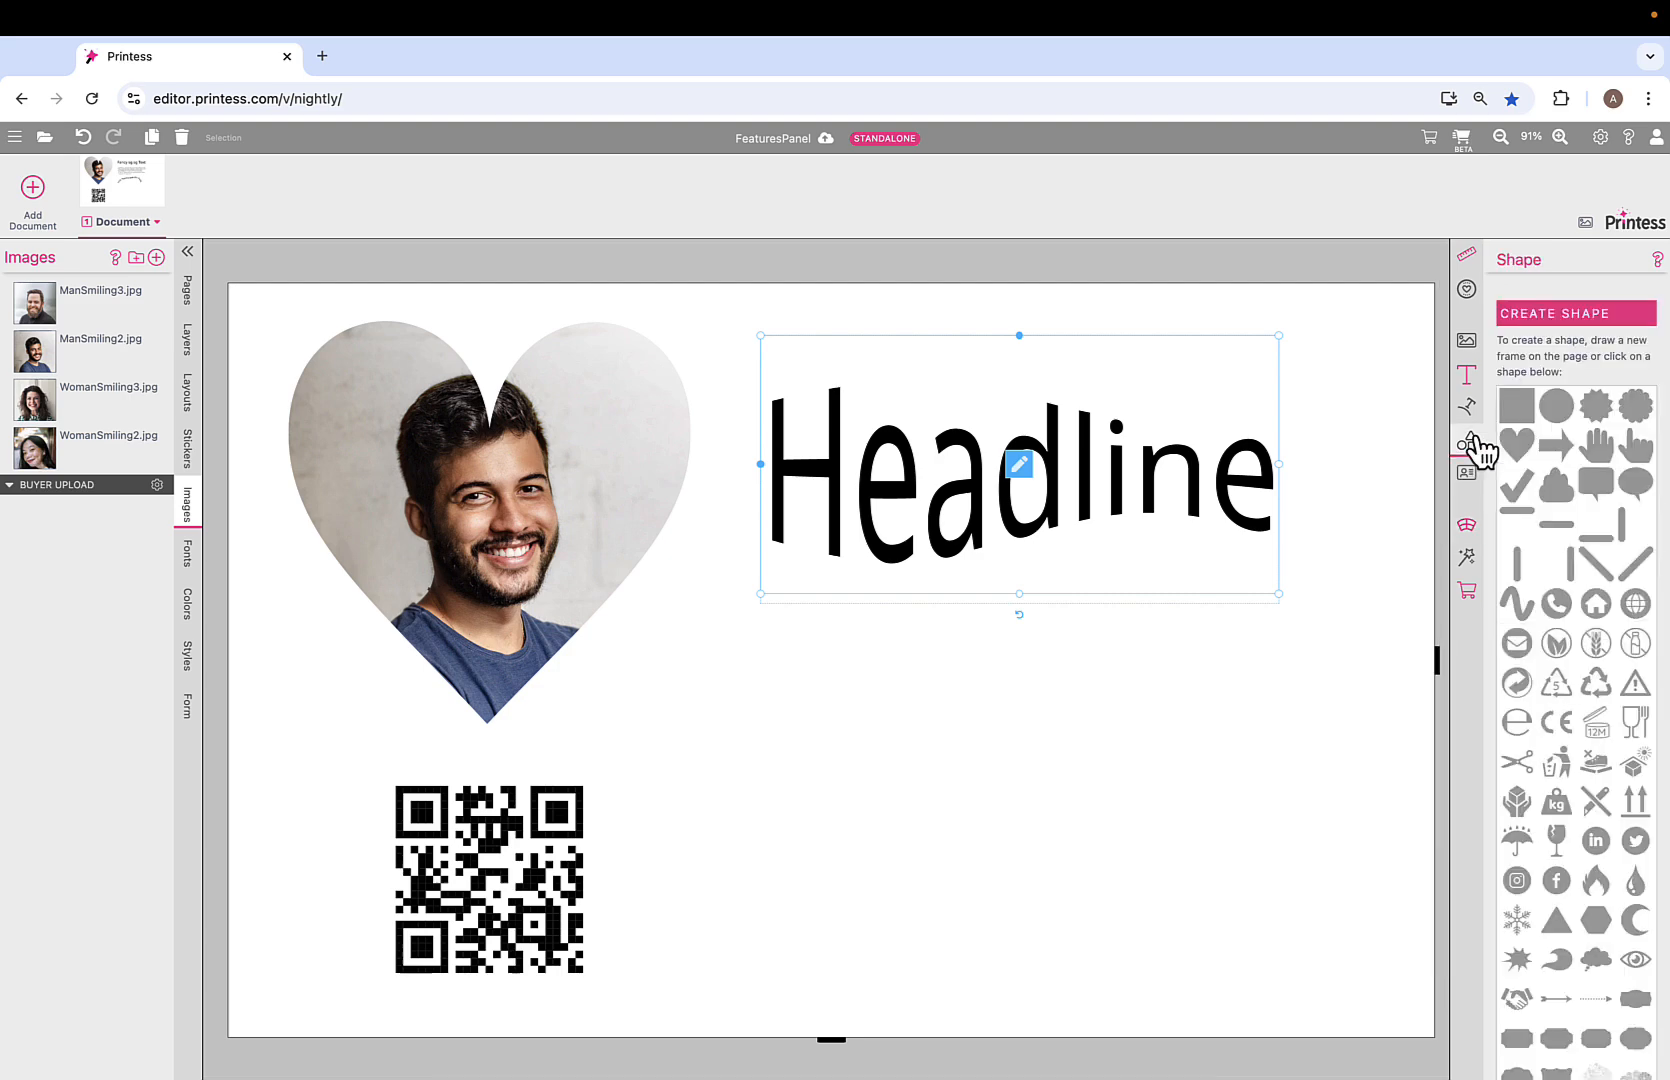
{"action": "left_click", "coordinate": [1524, 405]}
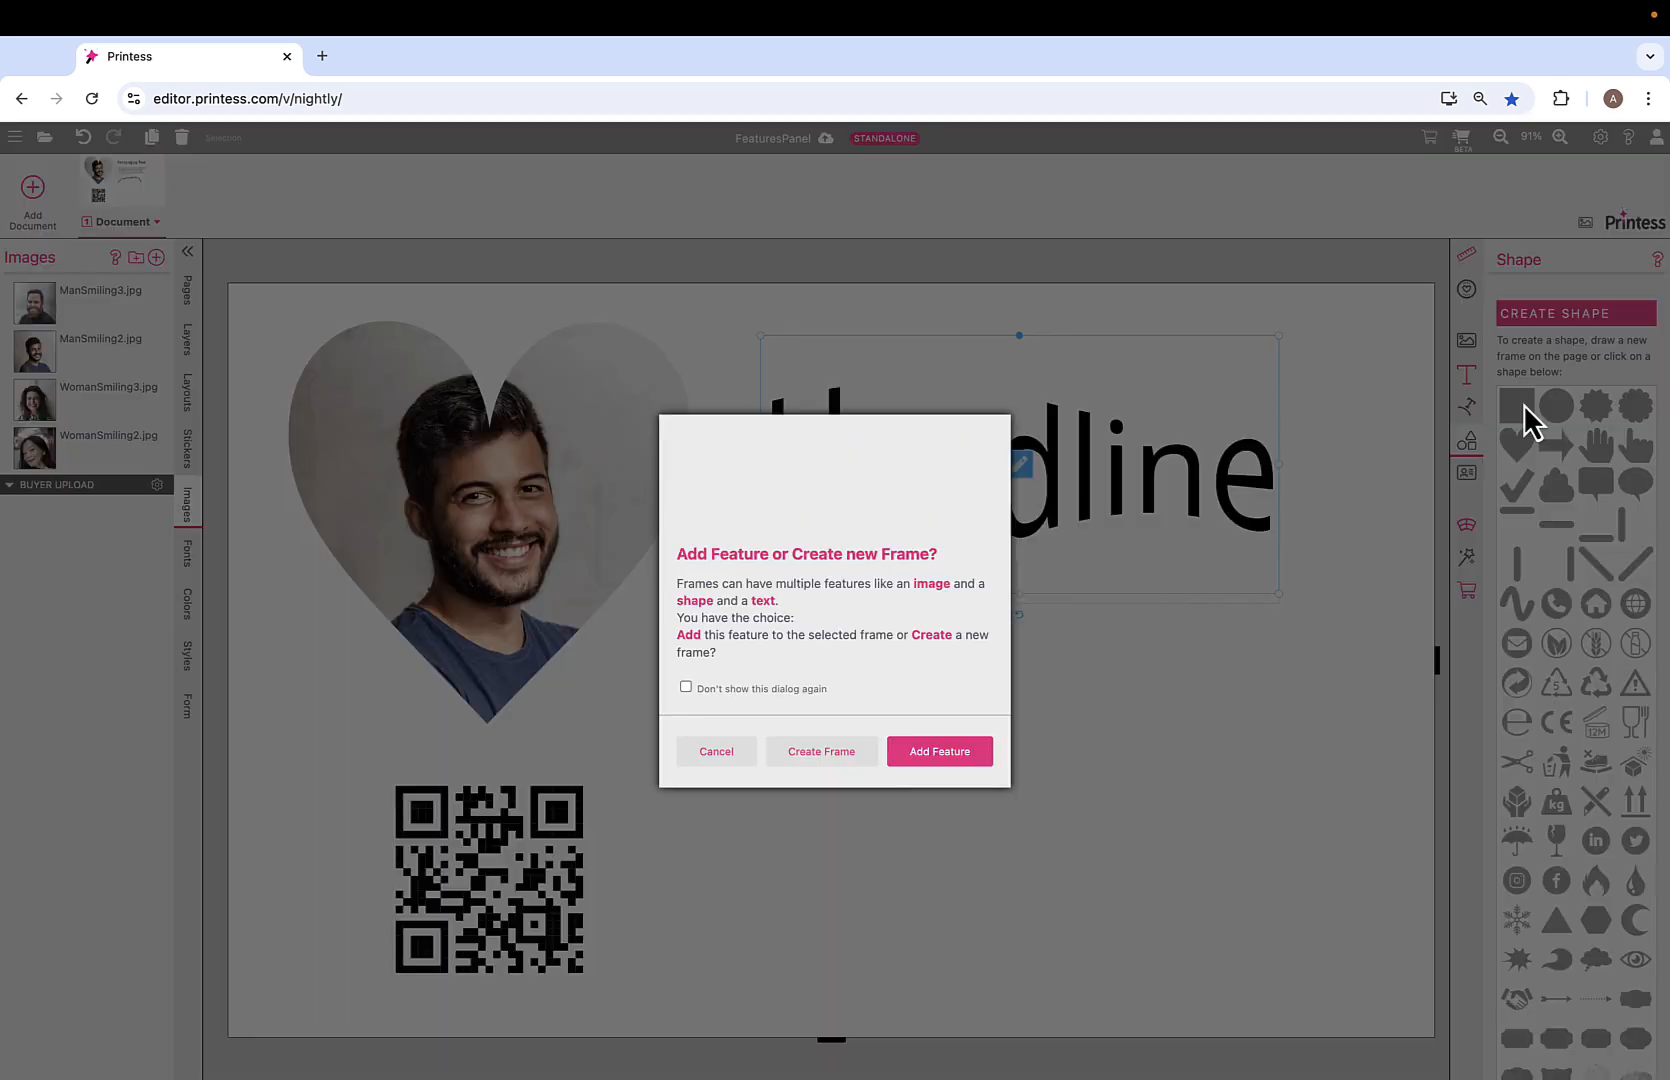
{"action": "left_click", "coordinate": [952, 755]}
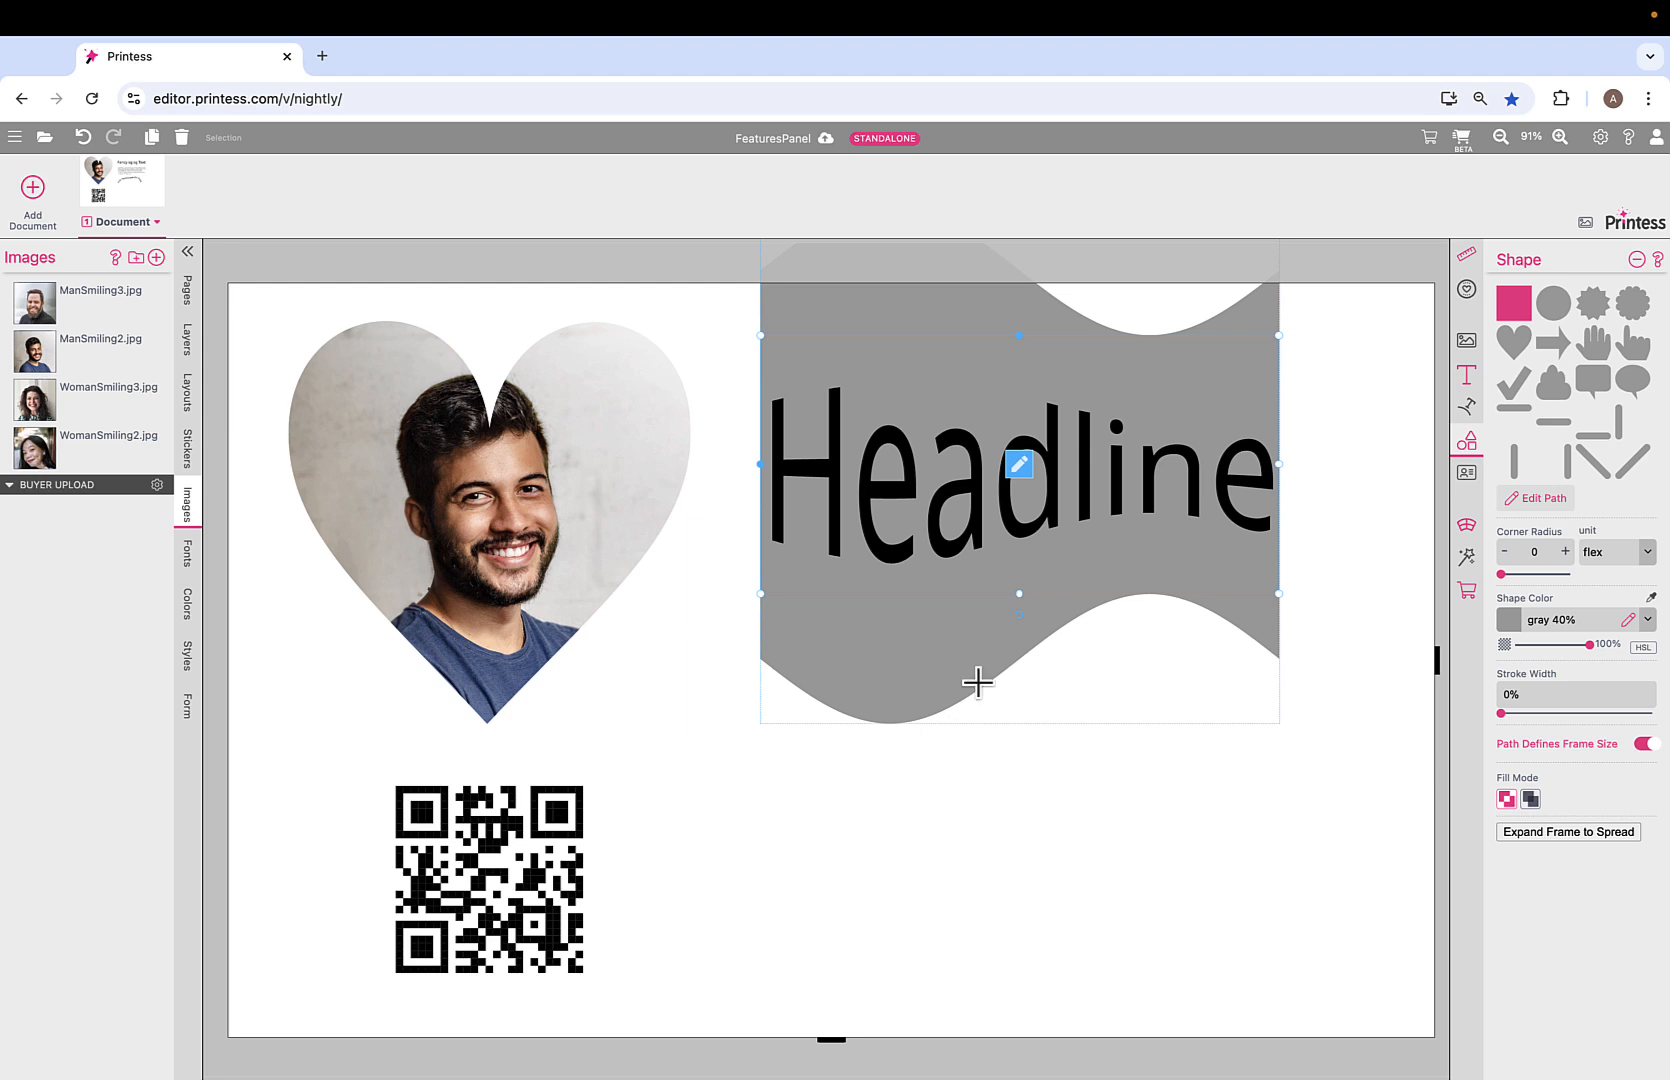
{"action": "left_click_drag", "start_coordinate": [980, 578], "coordinate": [962, 686]}
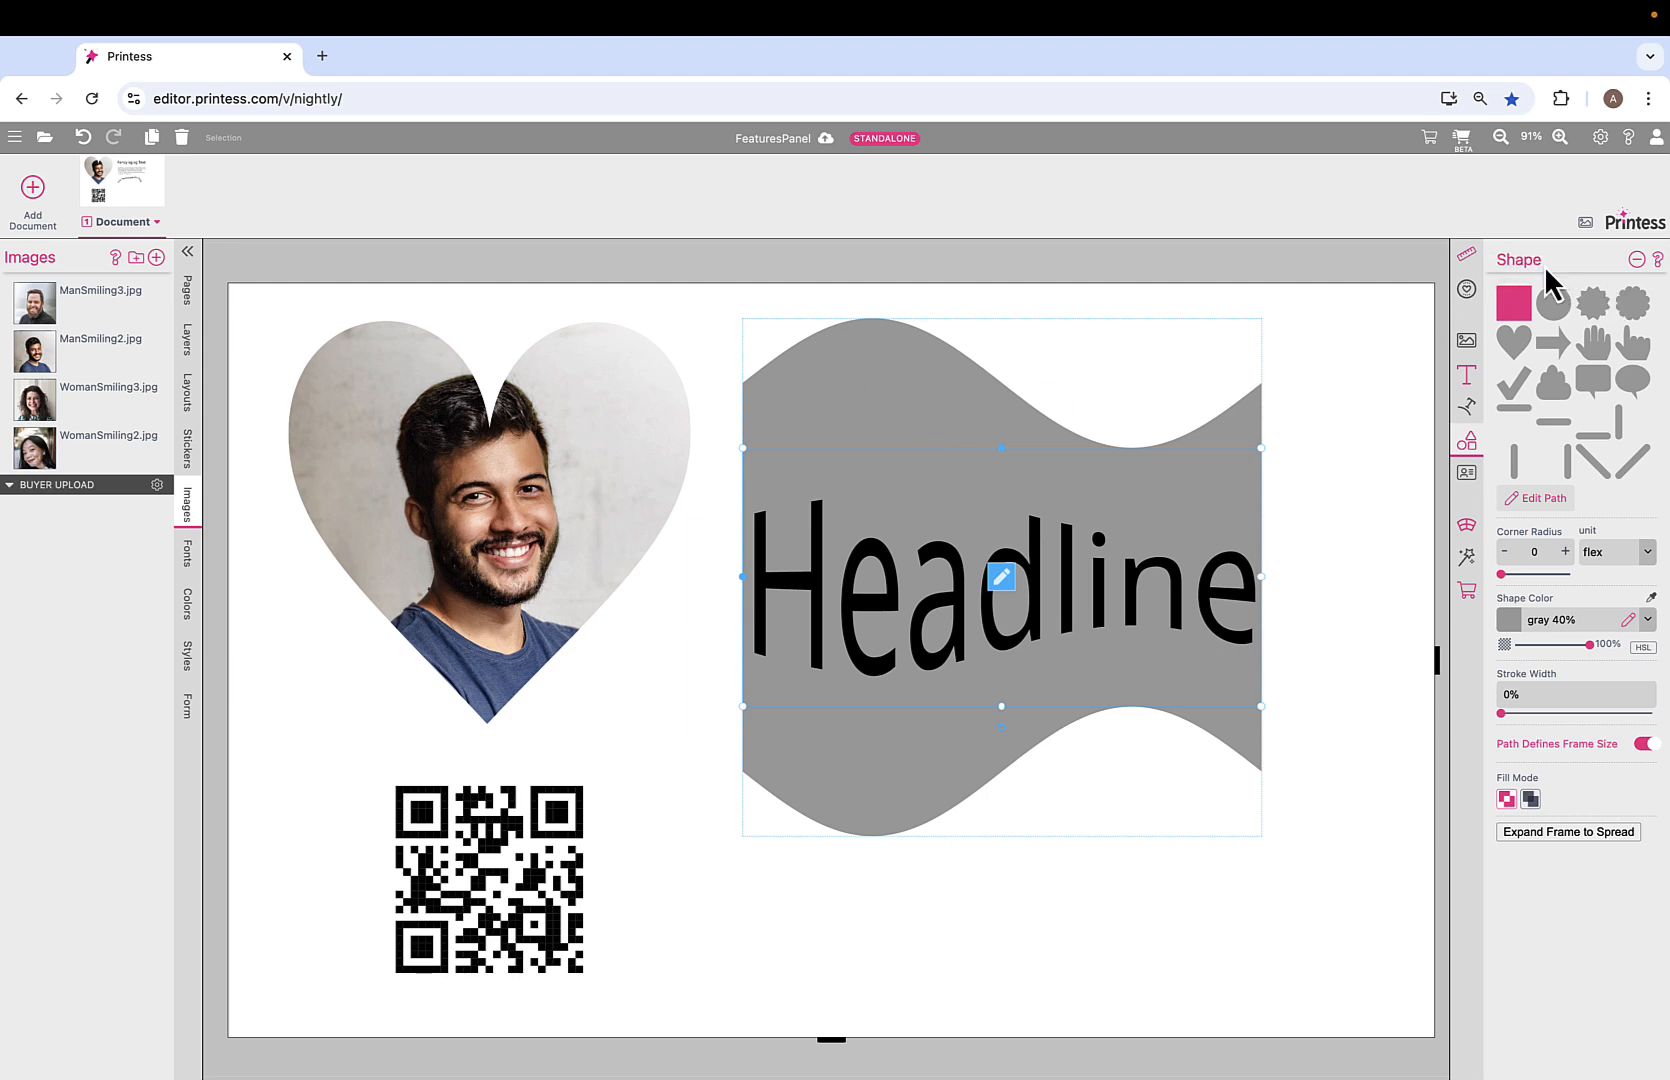
Remove the shape feature from the Headline frame and select the heart-shaped photo.
{"action": "left_click", "coordinate": [1638, 261]}
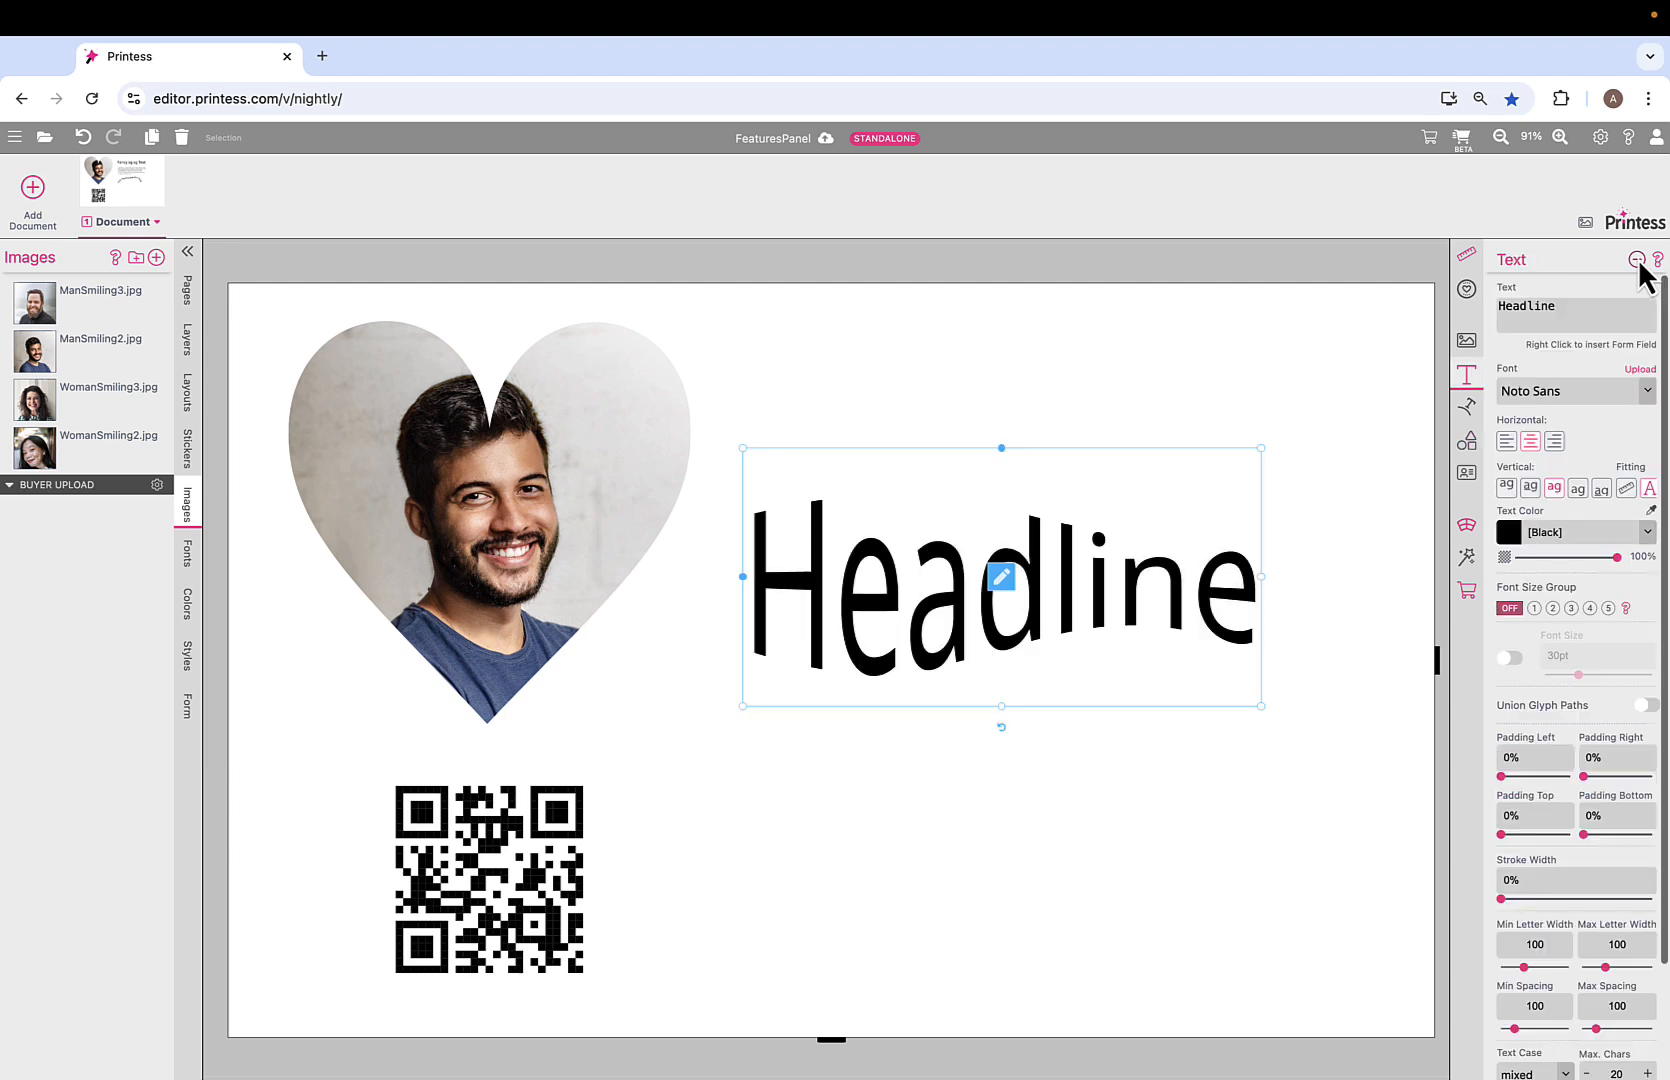
{"action": "left_click", "coordinate": [556, 478]}
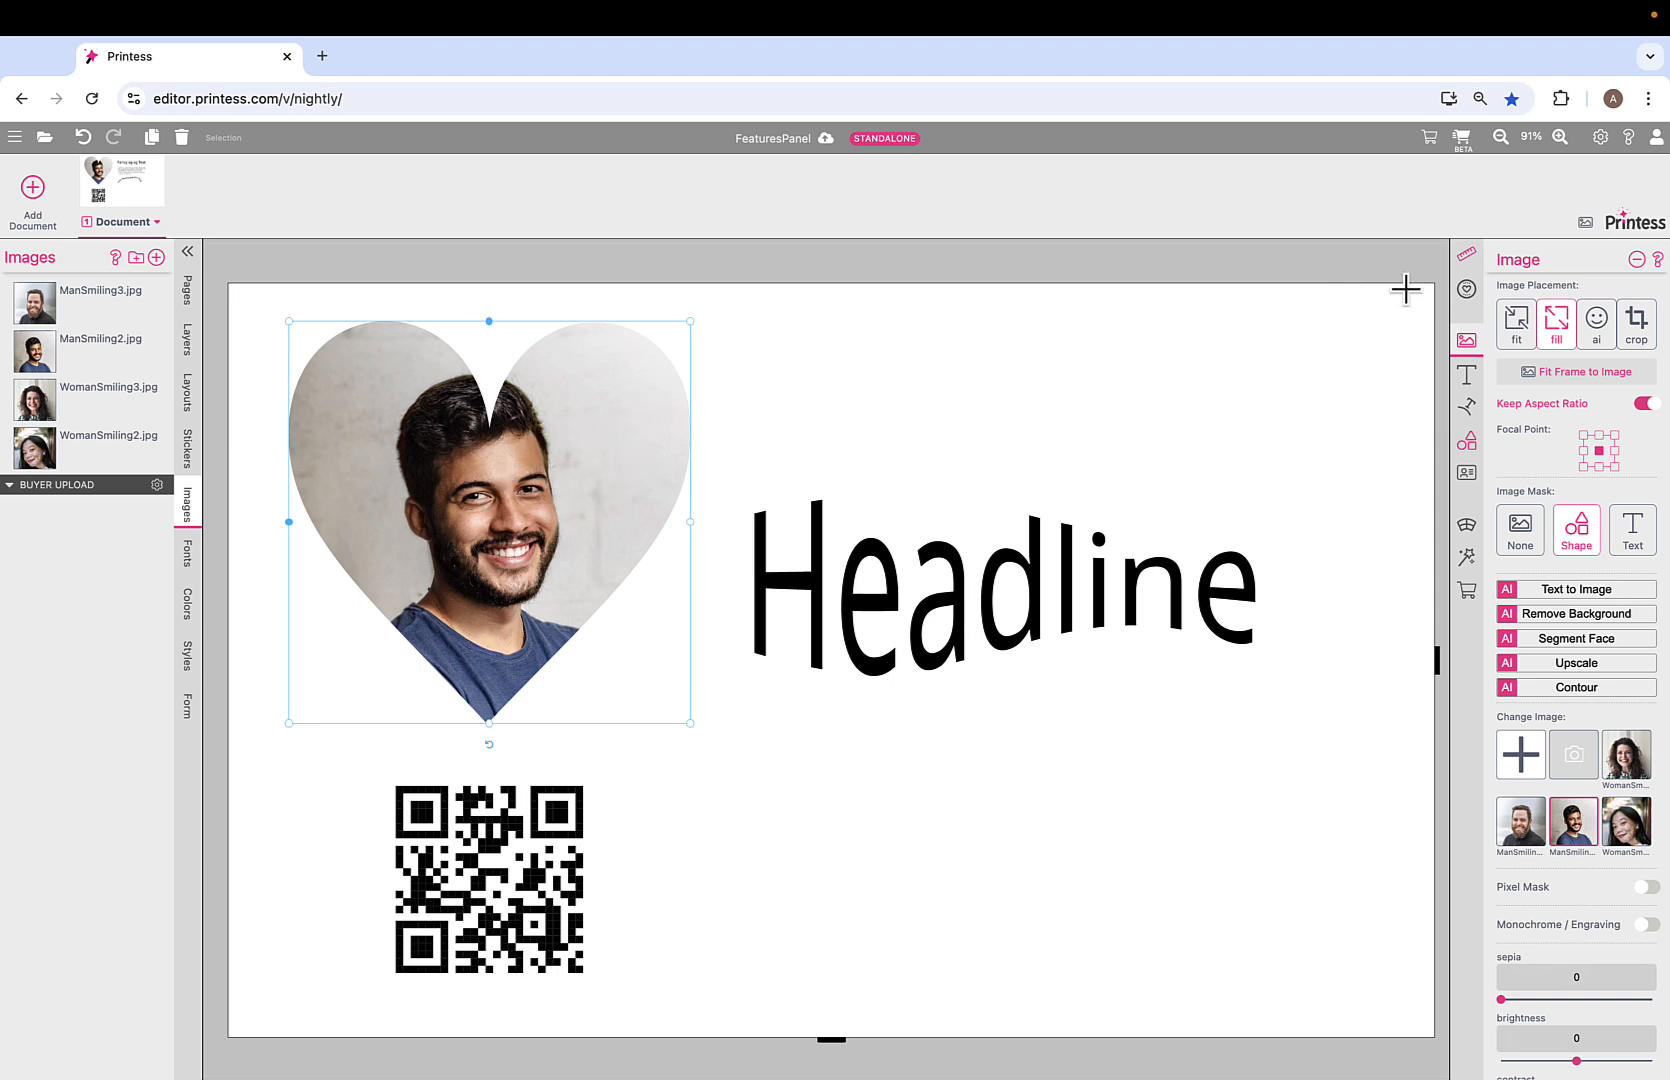
Remove the heart shape from the photo frame and return the warped Headline frame to its higher position on the page.
{"action": "left_click", "coordinate": [1466, 443]}
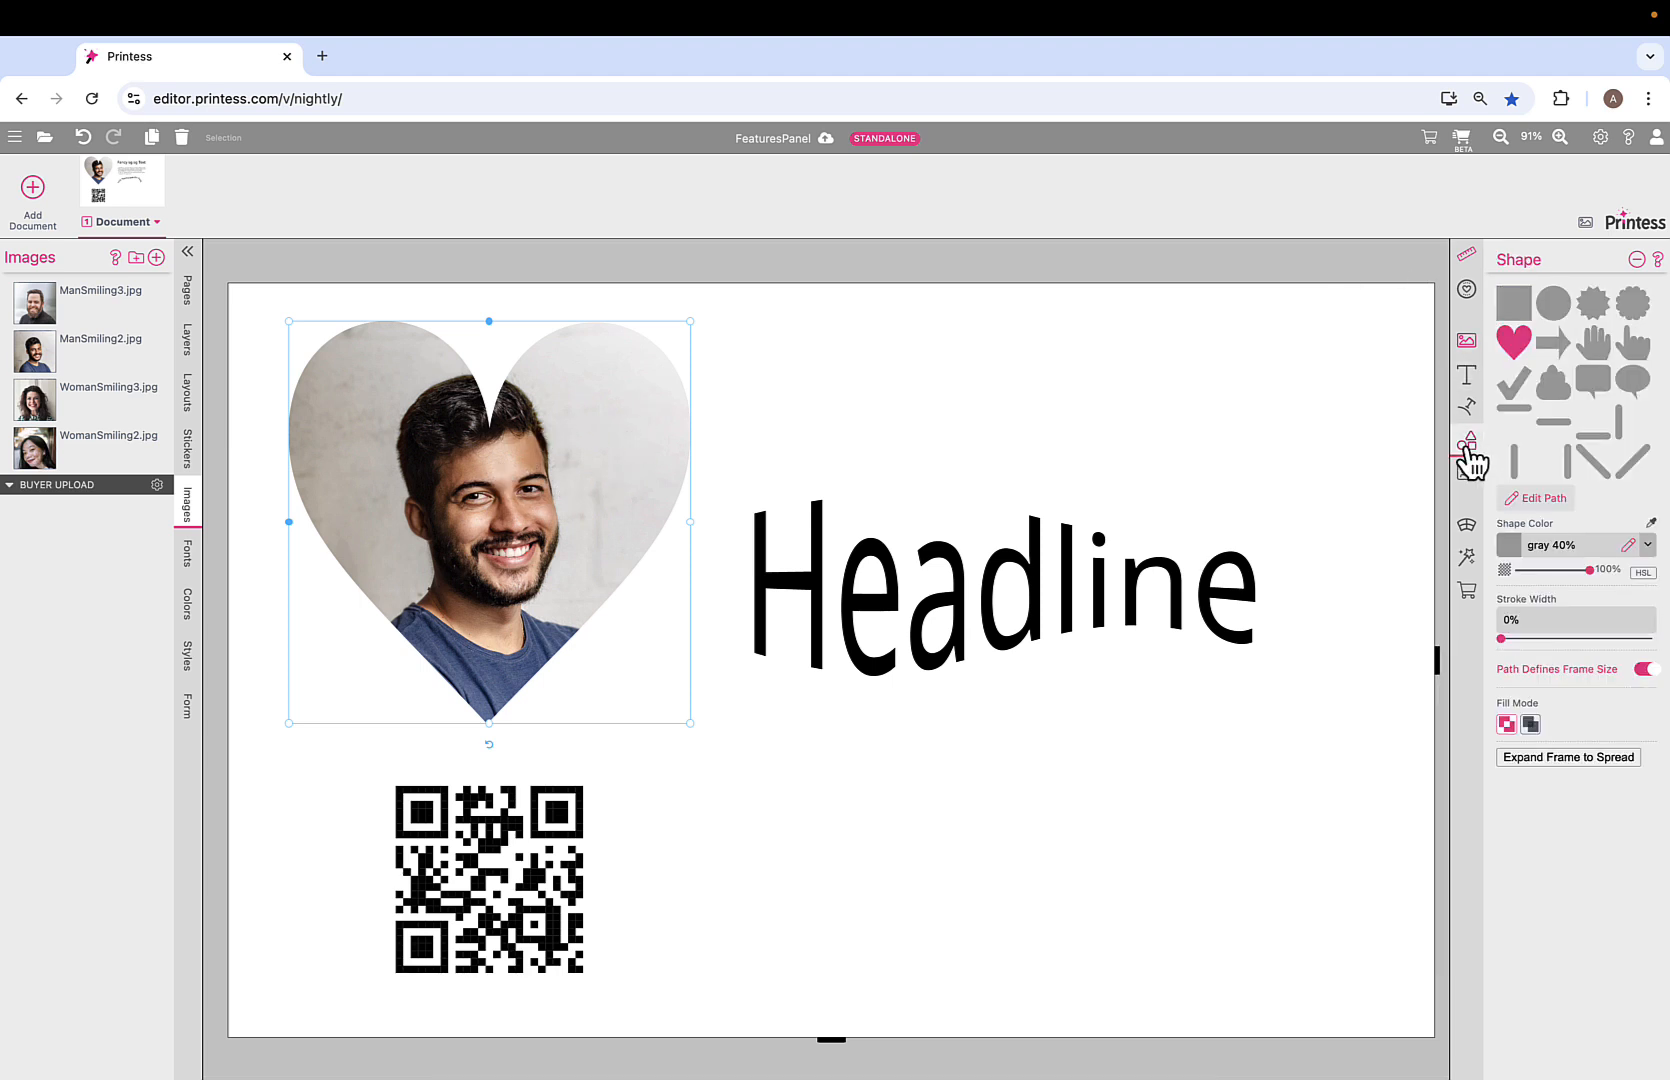
{"action": "left_click", "coordinate": [1637, 260]}
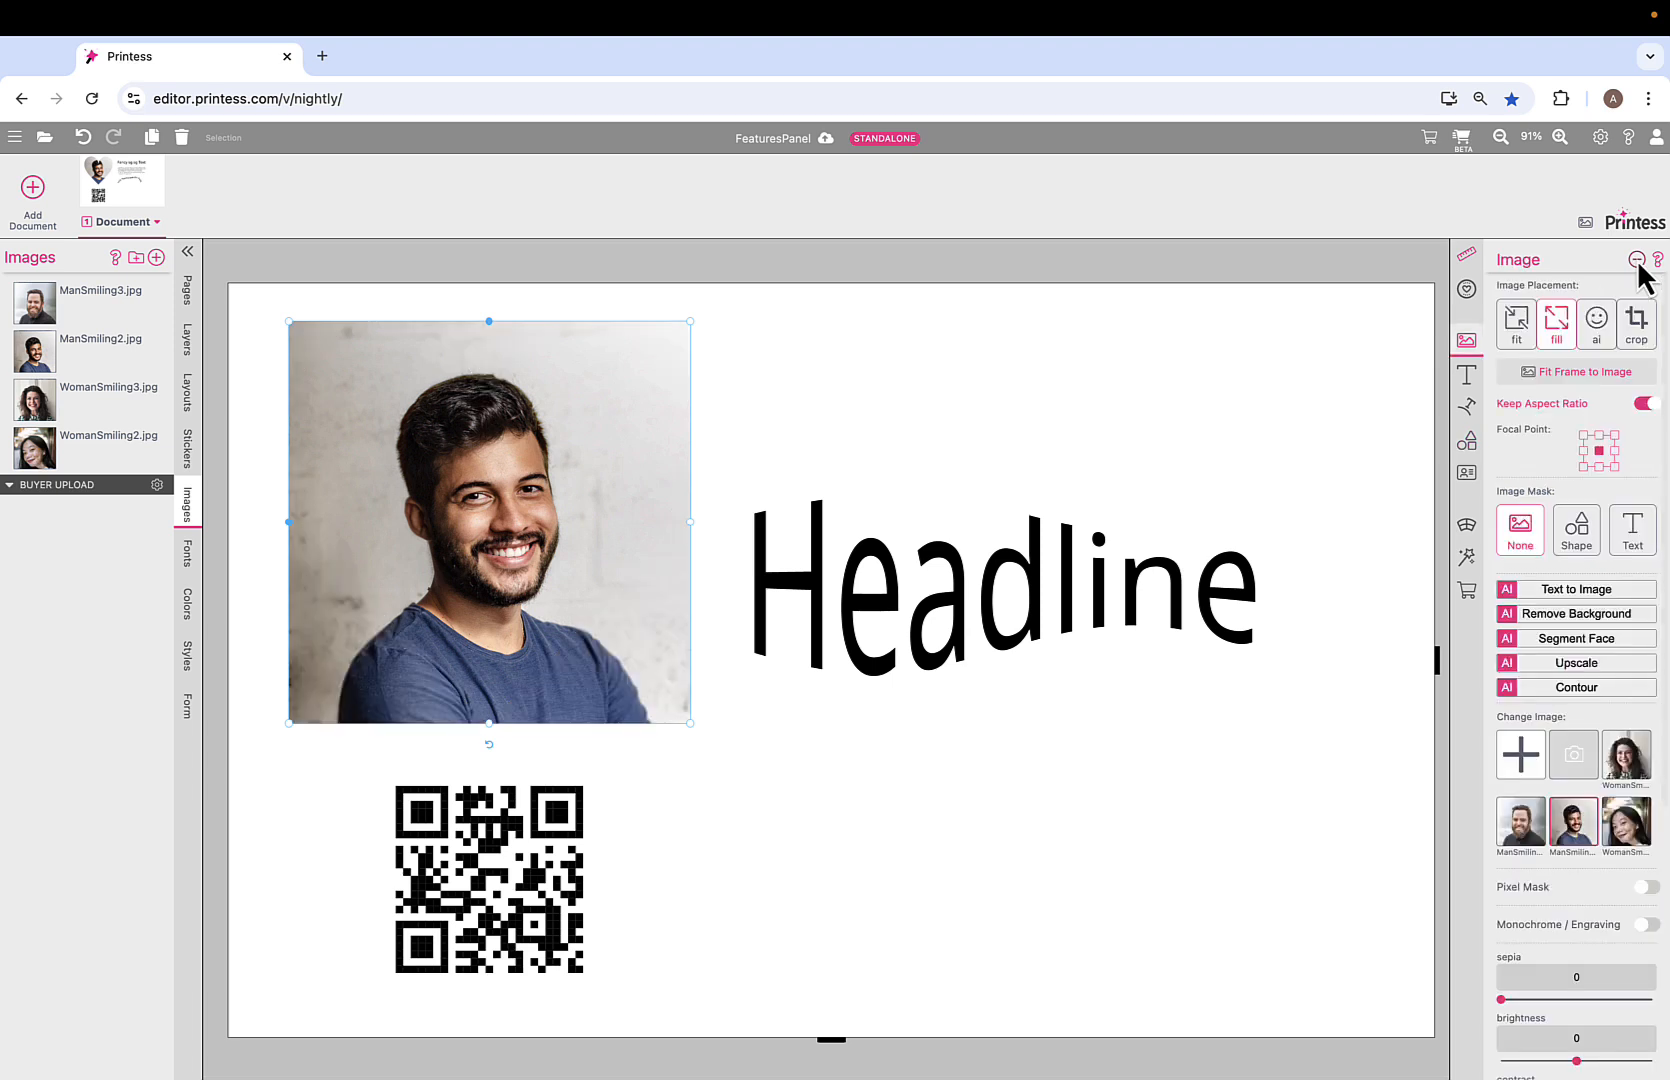
{"action": "key", "text": "ctrl+z"}
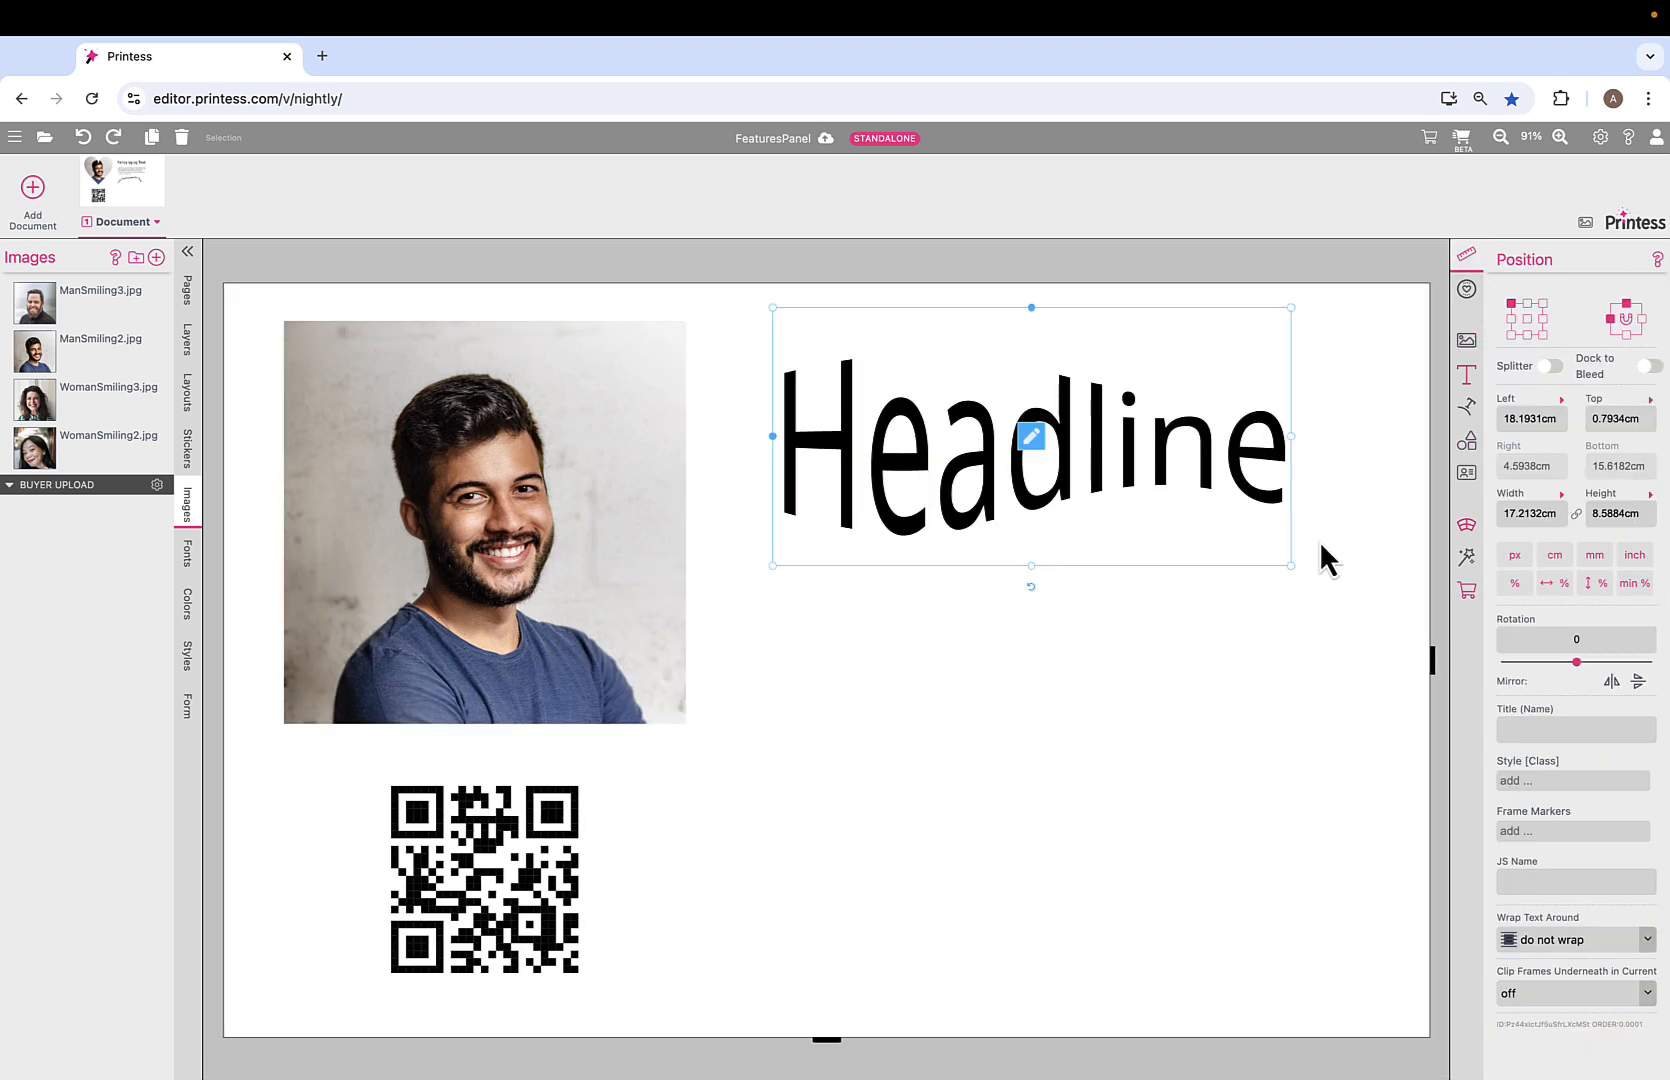
Add a square shape as a feature of the Headline frame and check which features the Fish warp transforms.
{"action": "left_click", "coordinate": [1466, 441]}
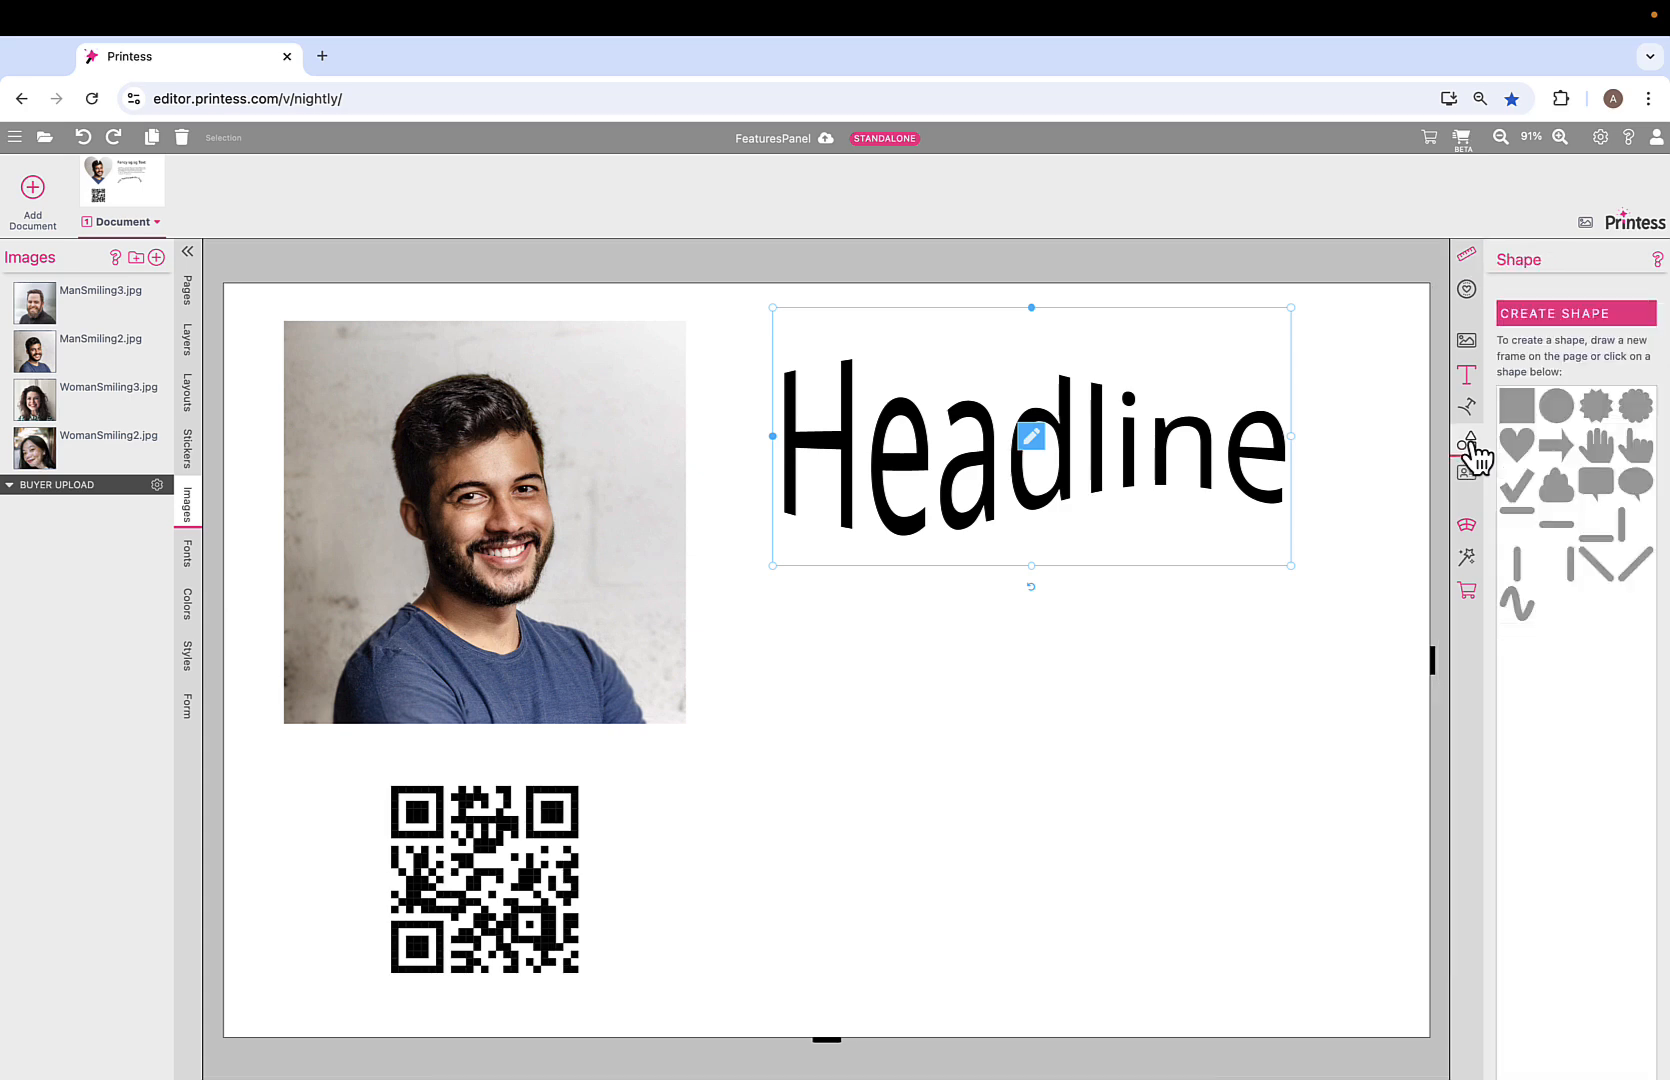
{"action": "left_click", "coordinate": [1518, 420]}
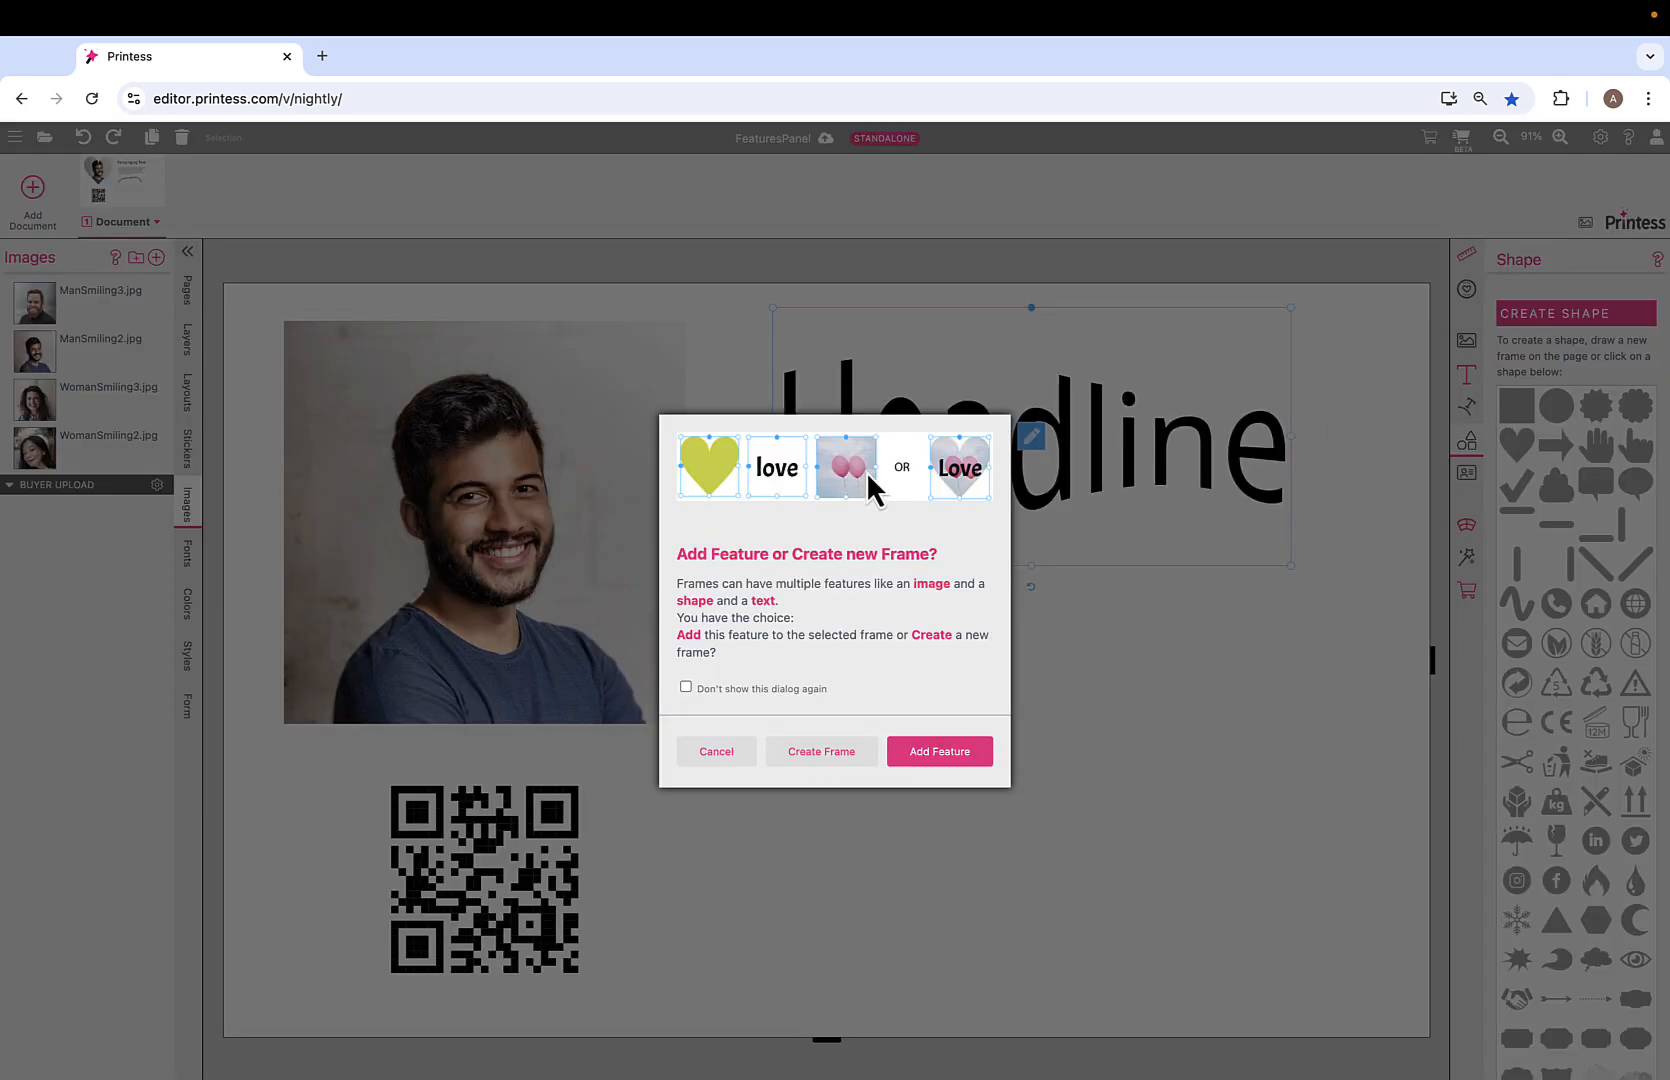
{"action": "left_click", "coordinate": [945, 752]}
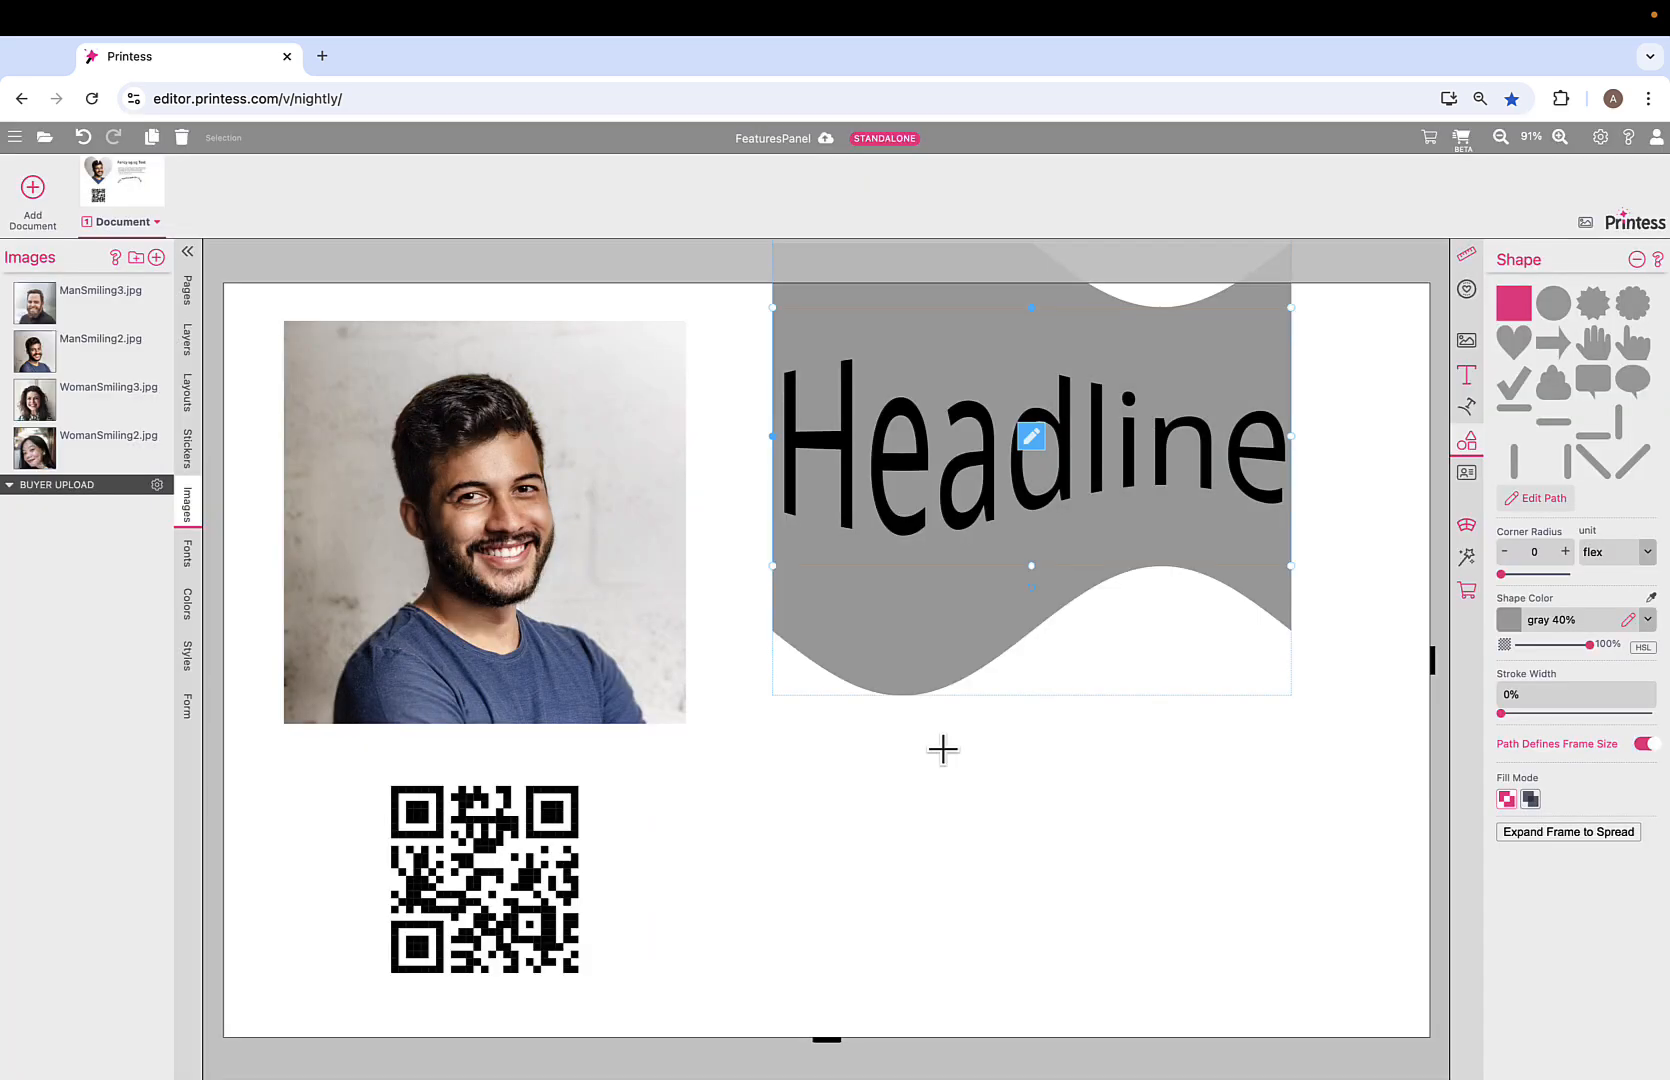
{"action": "left_click", "coordinate": [1467, 527]}
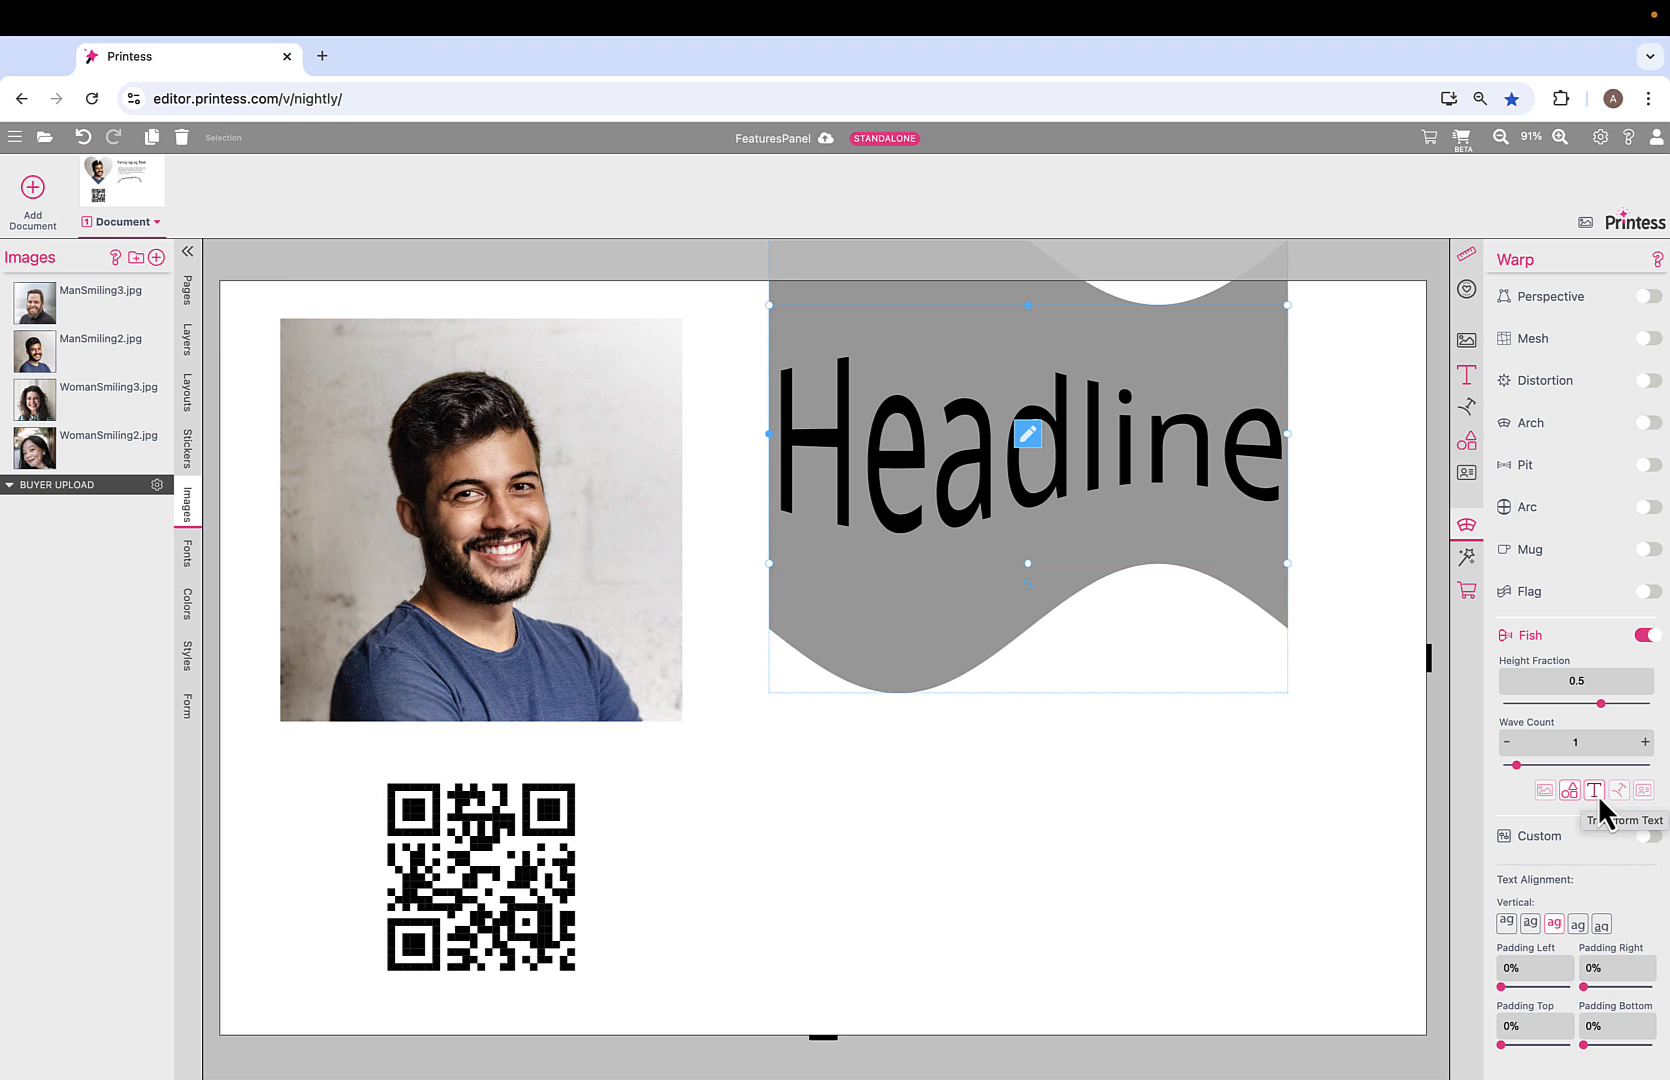
Remove the square shape feature from the Headline frame and review its Fish warp settings again.
{"action": "left_click", "coordinate": [1467, 442]}
{"action": "left_click", "coordinate": [1643, 268]}
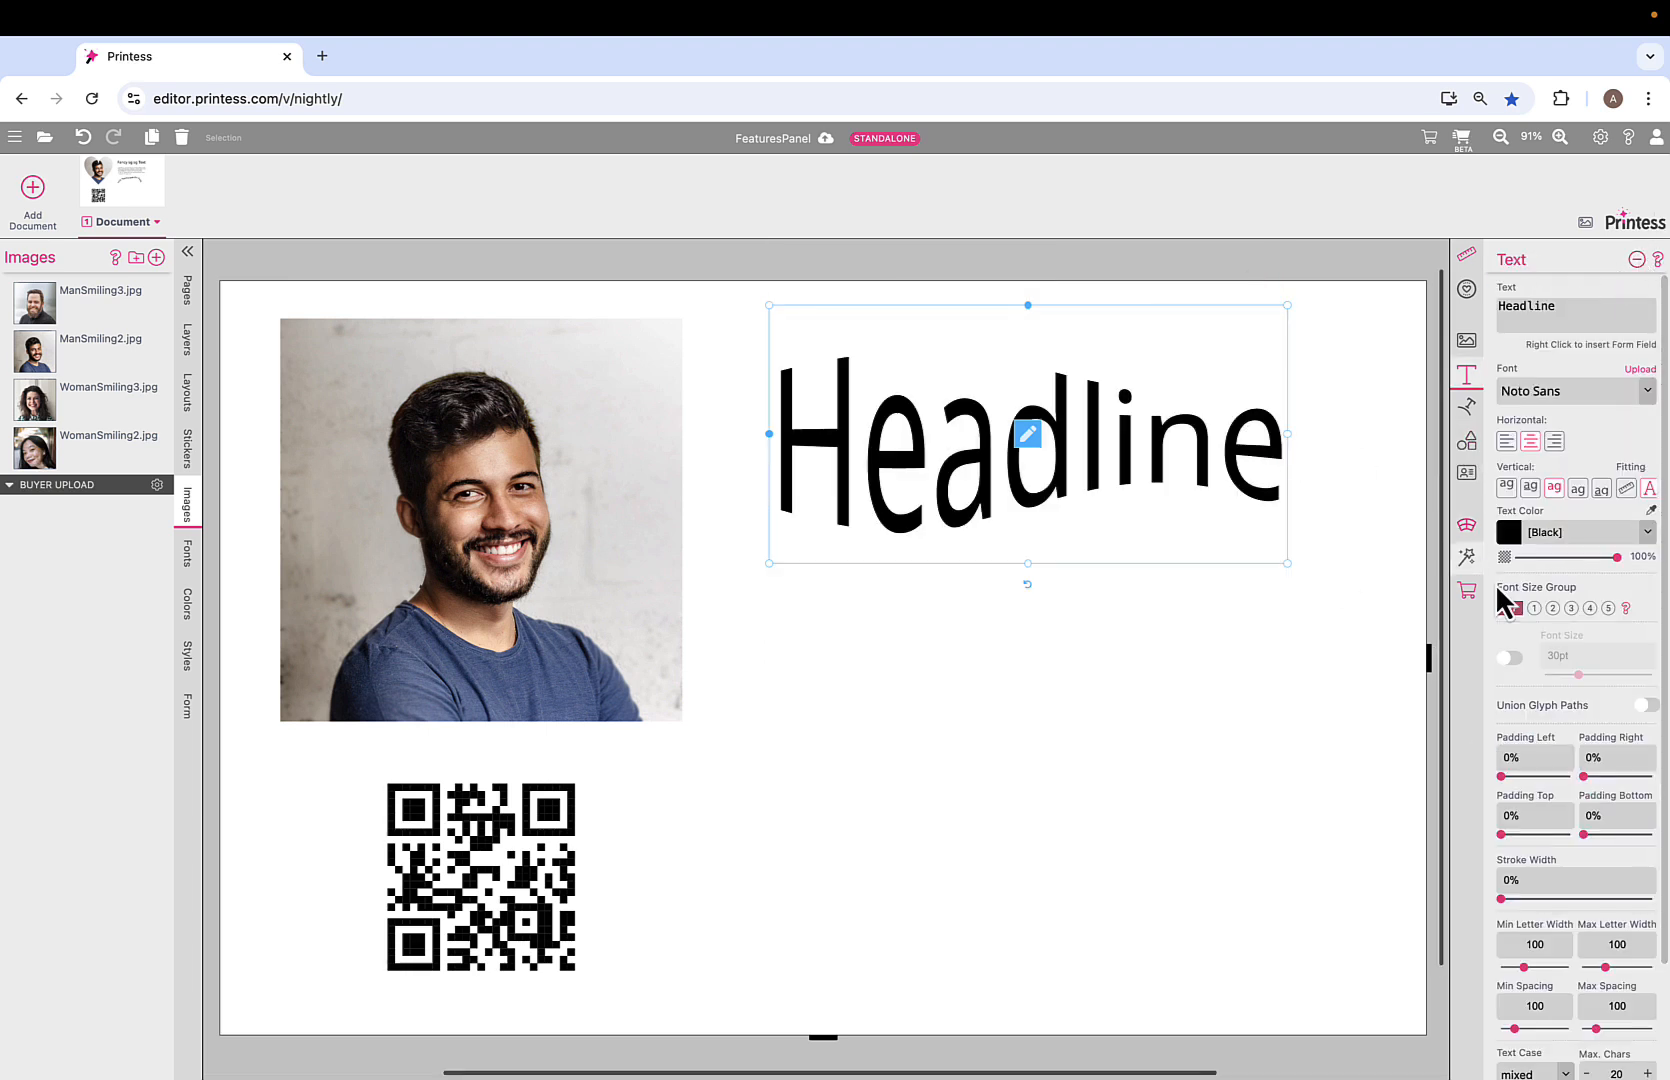
{"action": "left_click", "coordinate": [1466, 526]}
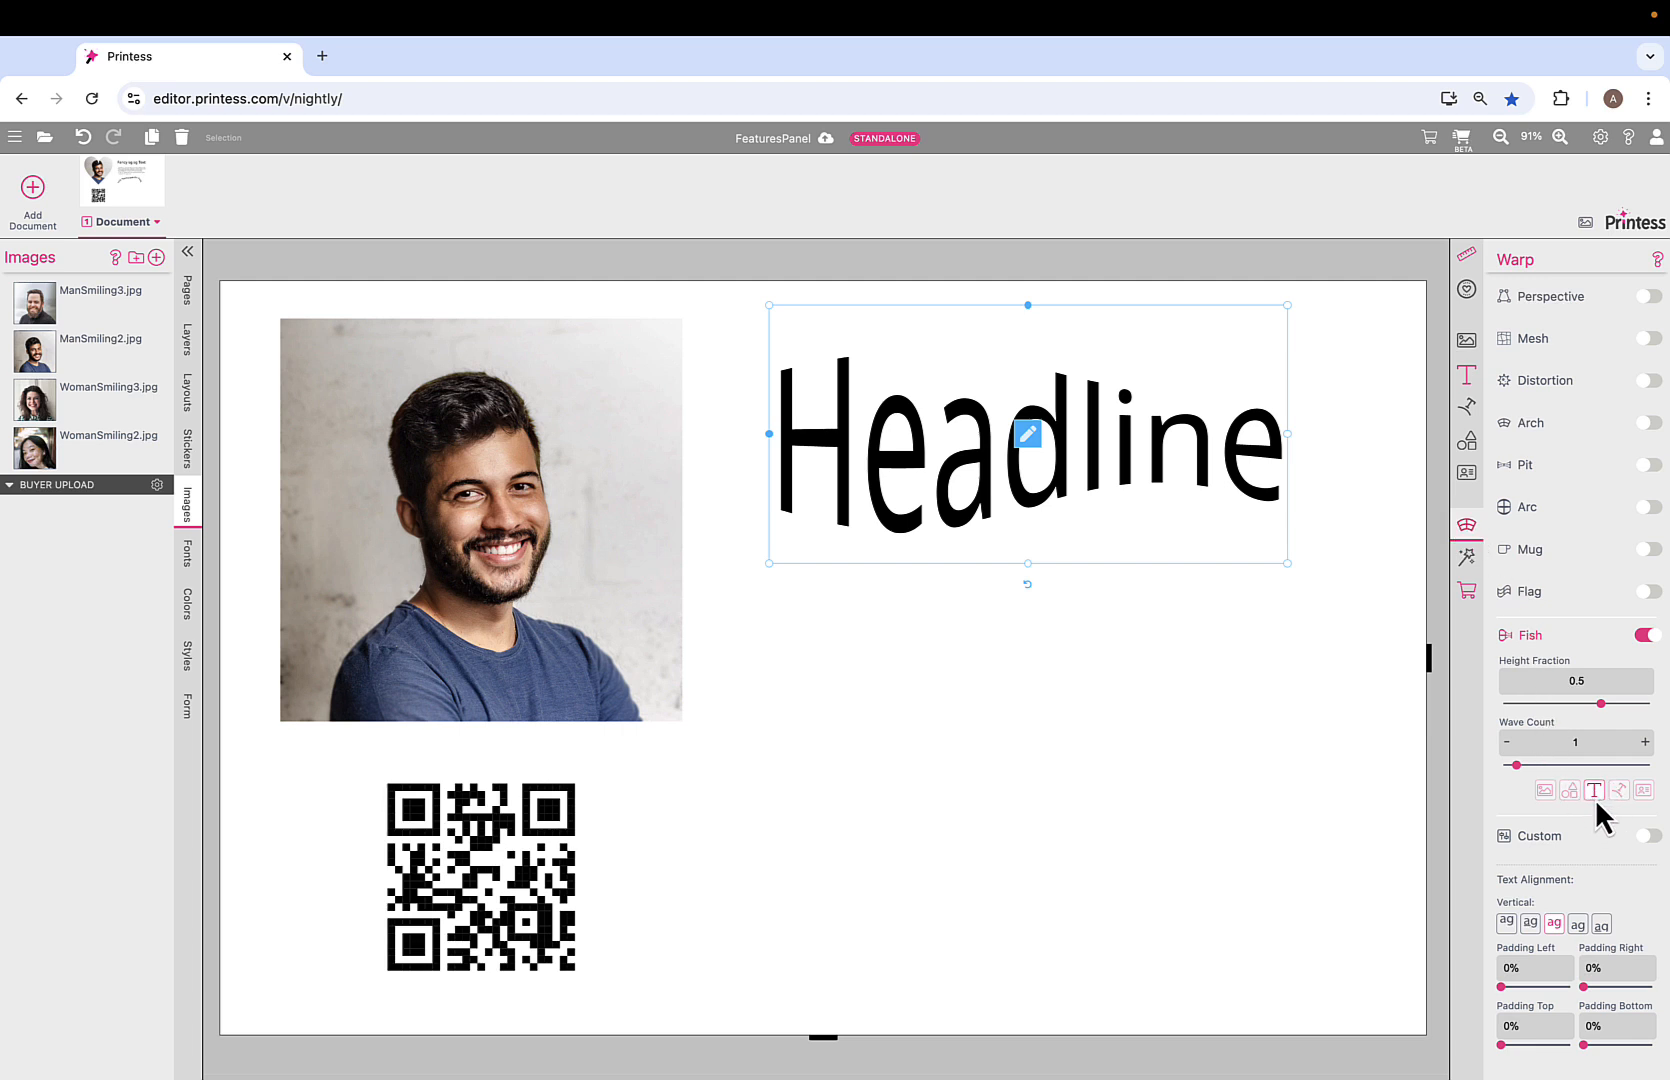
Add a Fancy Text frame with nothing else selected, place it below the Headline and enlarge it to about the Headline's width.
{"action": "left_click", "coordinate": [1256, 731]}
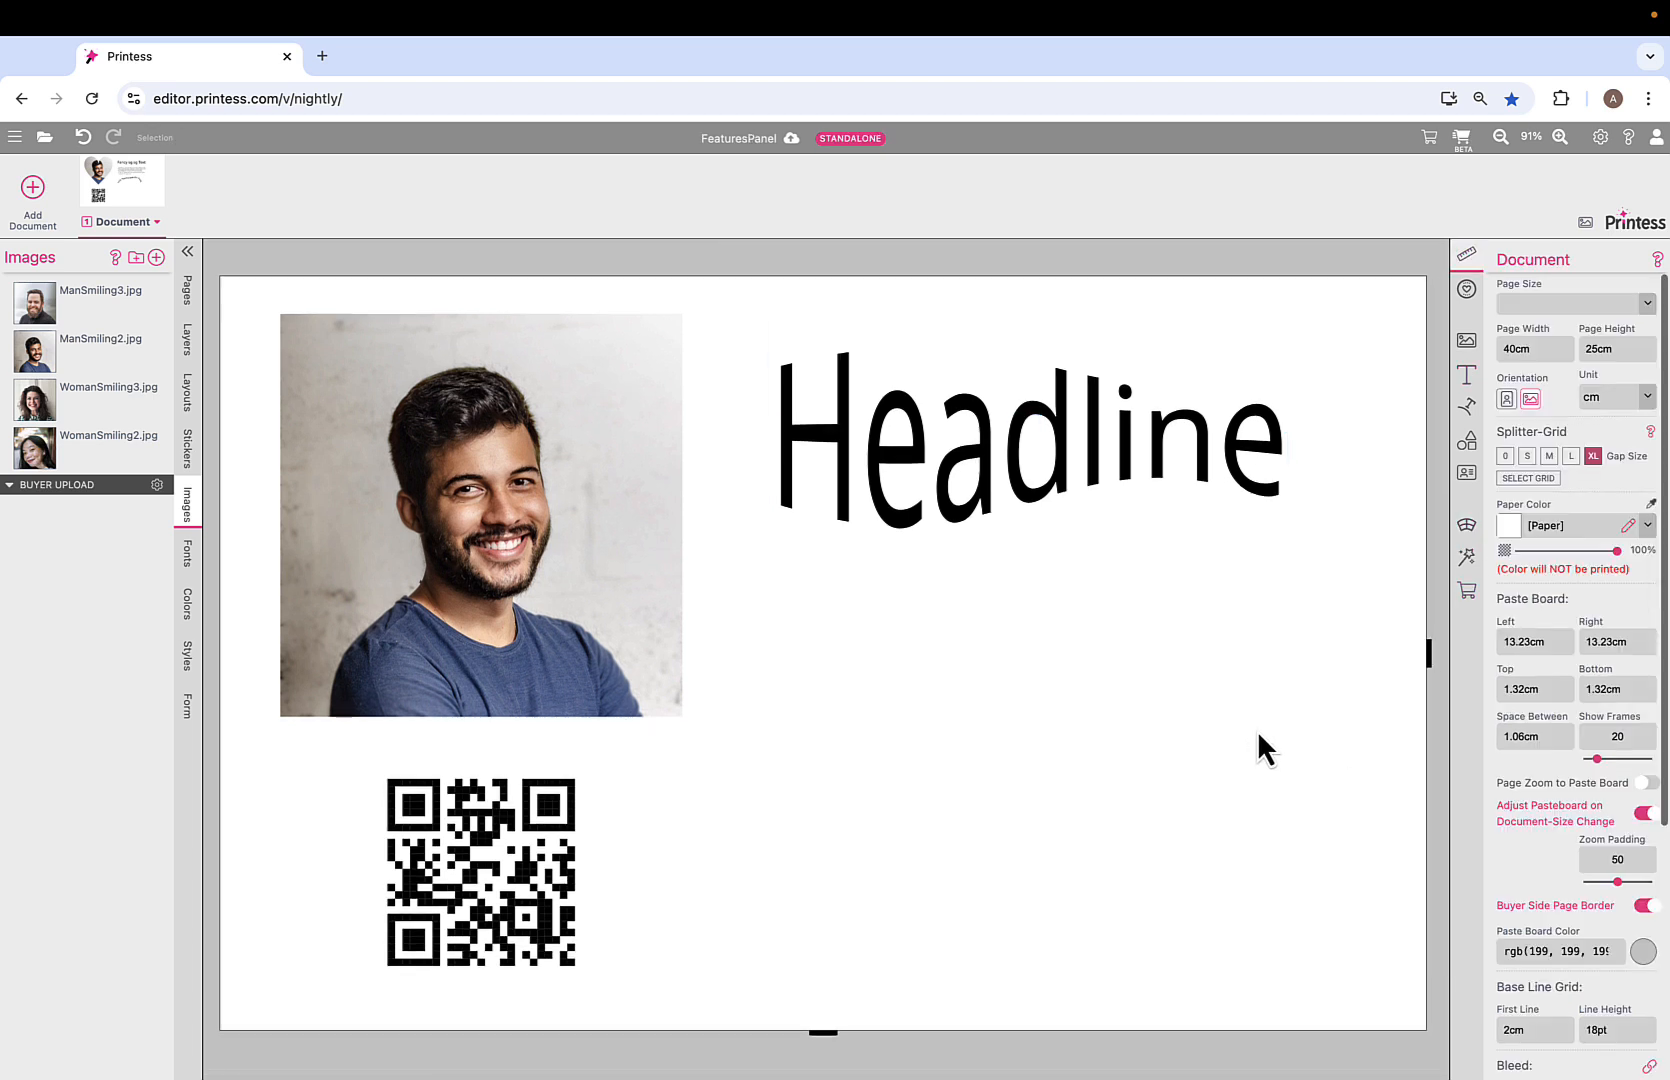
{"action": "left_click", "coordinate": [1466, 380]}
{"action": "left_click", "coordinate": [1510, 535]}
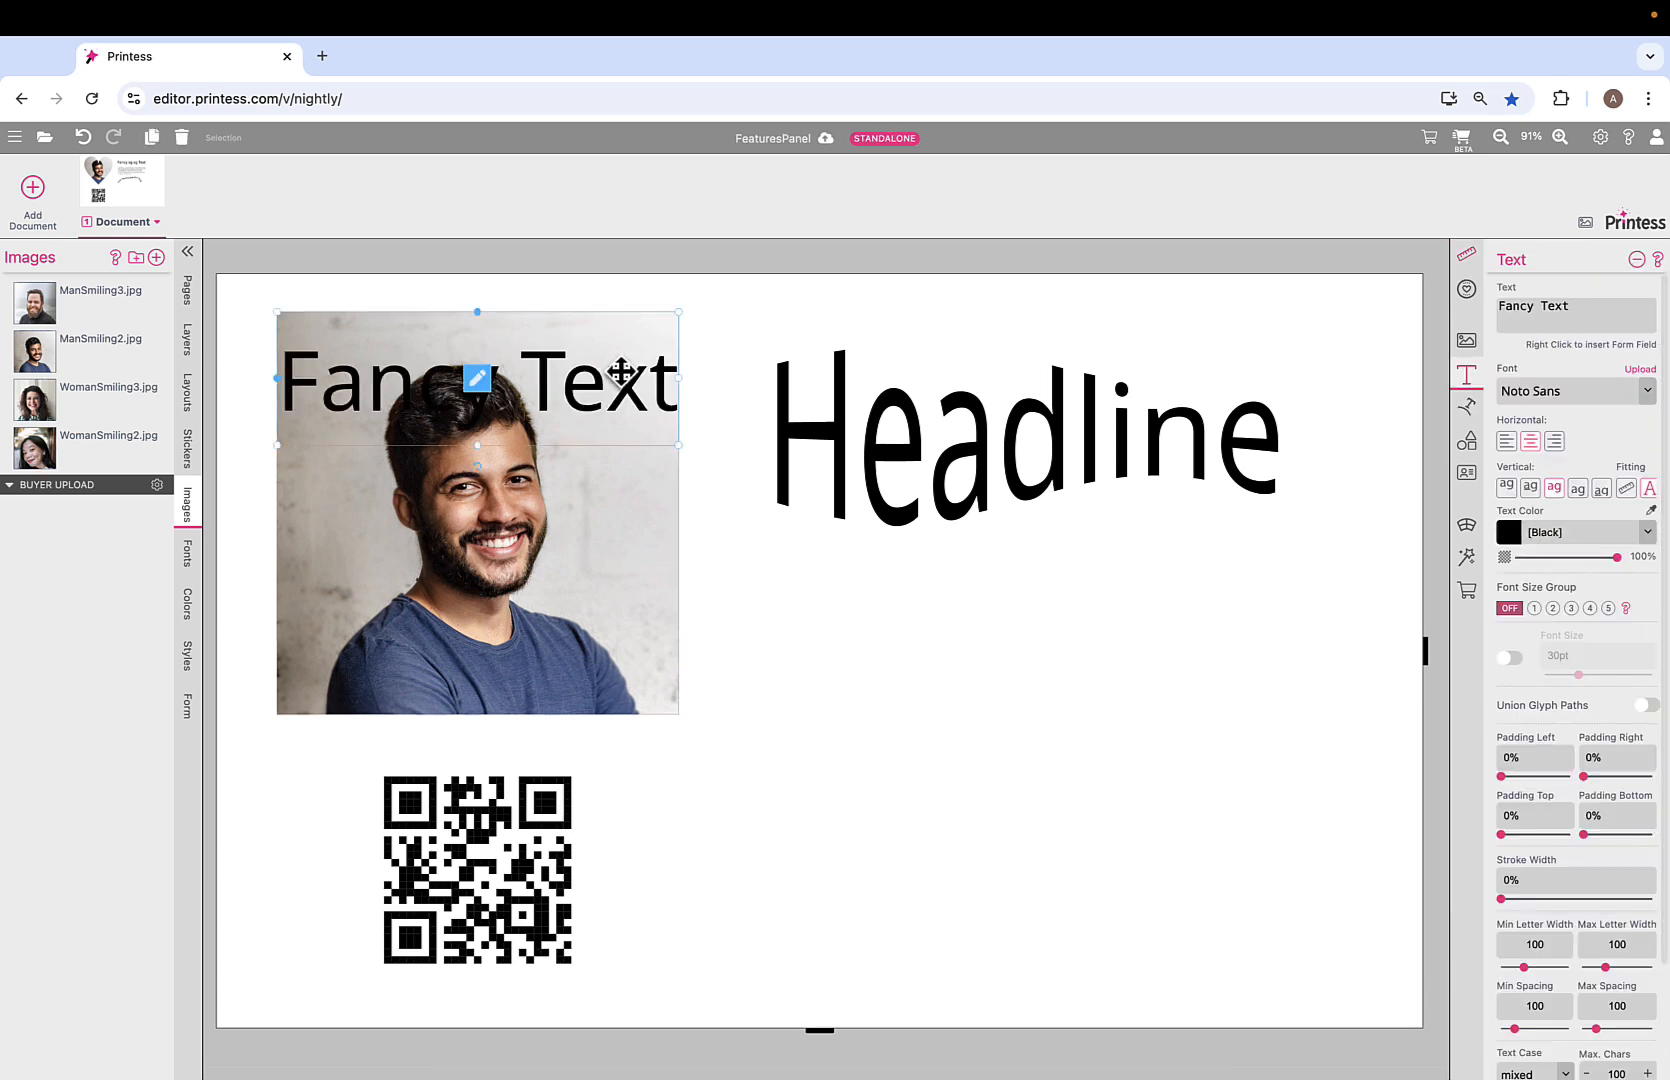
{"action": "left_click_drag", "start_coordinate": [621, 373], "coordinate": [1127, 645]}
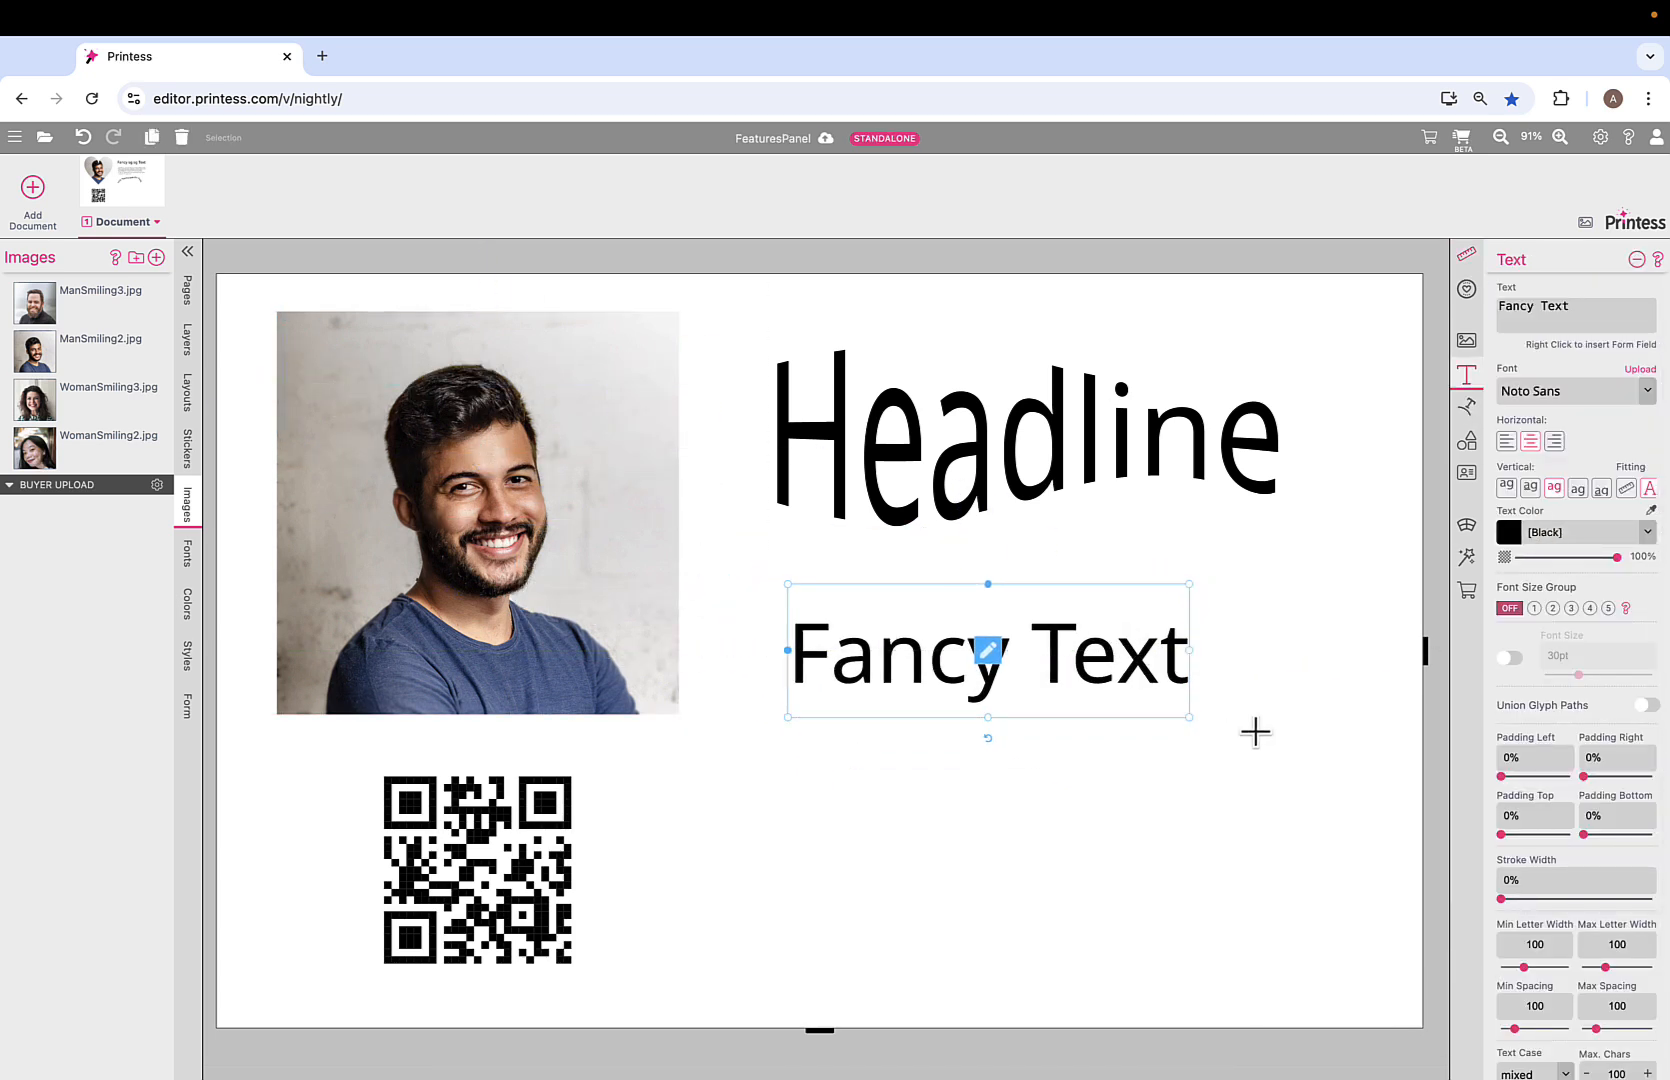
{"action": "left_click_drag", "start_coordinate": [1188, 716], "coordinate": [1330, 747]}
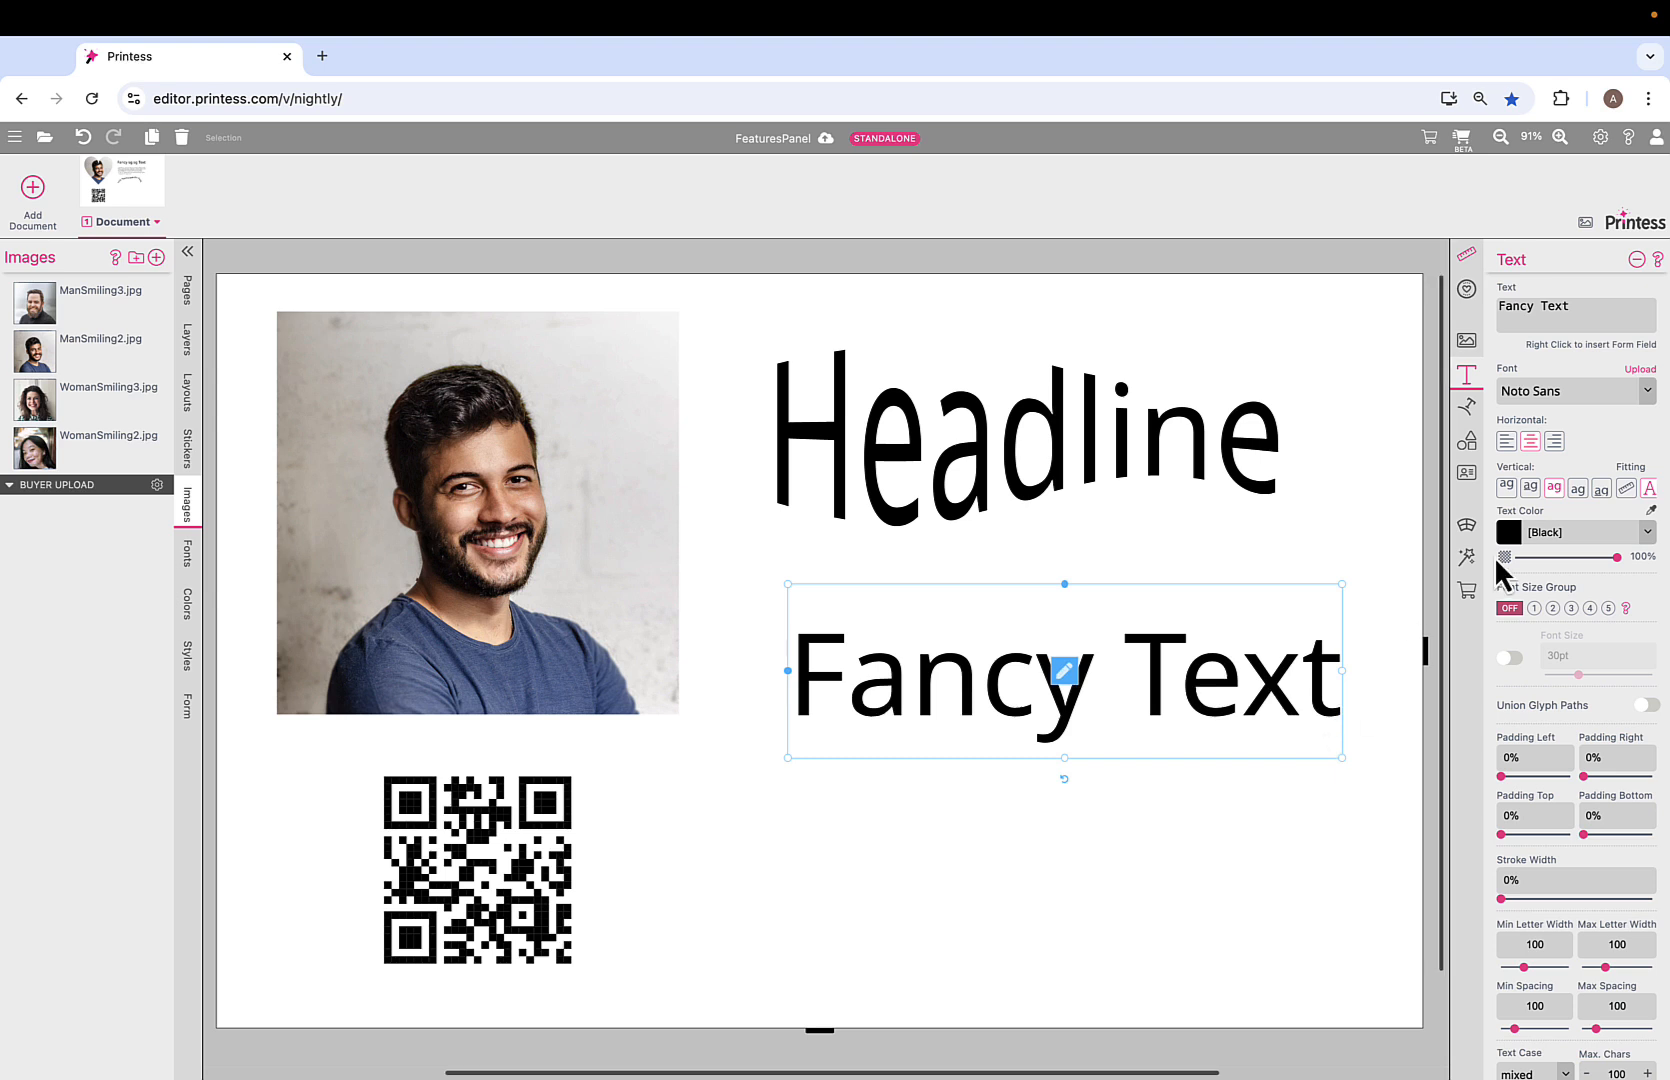
Turn on the Blur effect at intensity 5 for the Fancy Text and open the frame's buyer side settings.
{"action": "left_click", "coordinate": [1468, 558]}
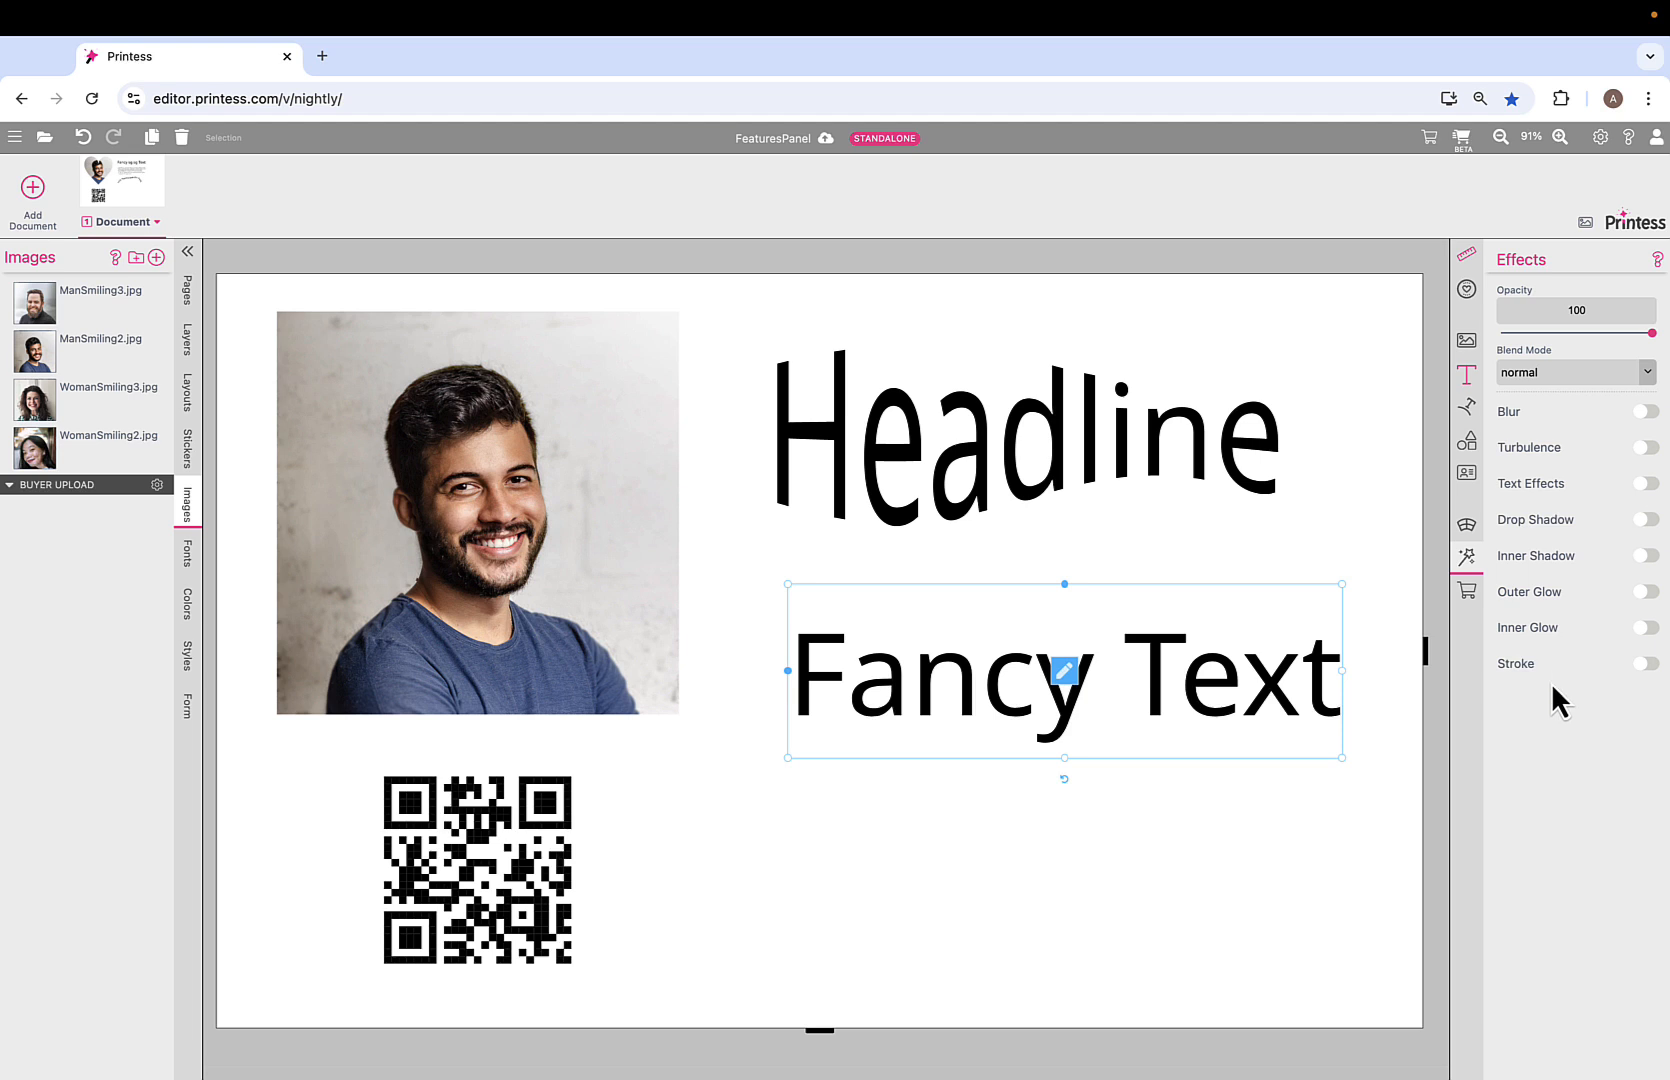
{"action": "left_click", "coordinate": [1640, 413]}
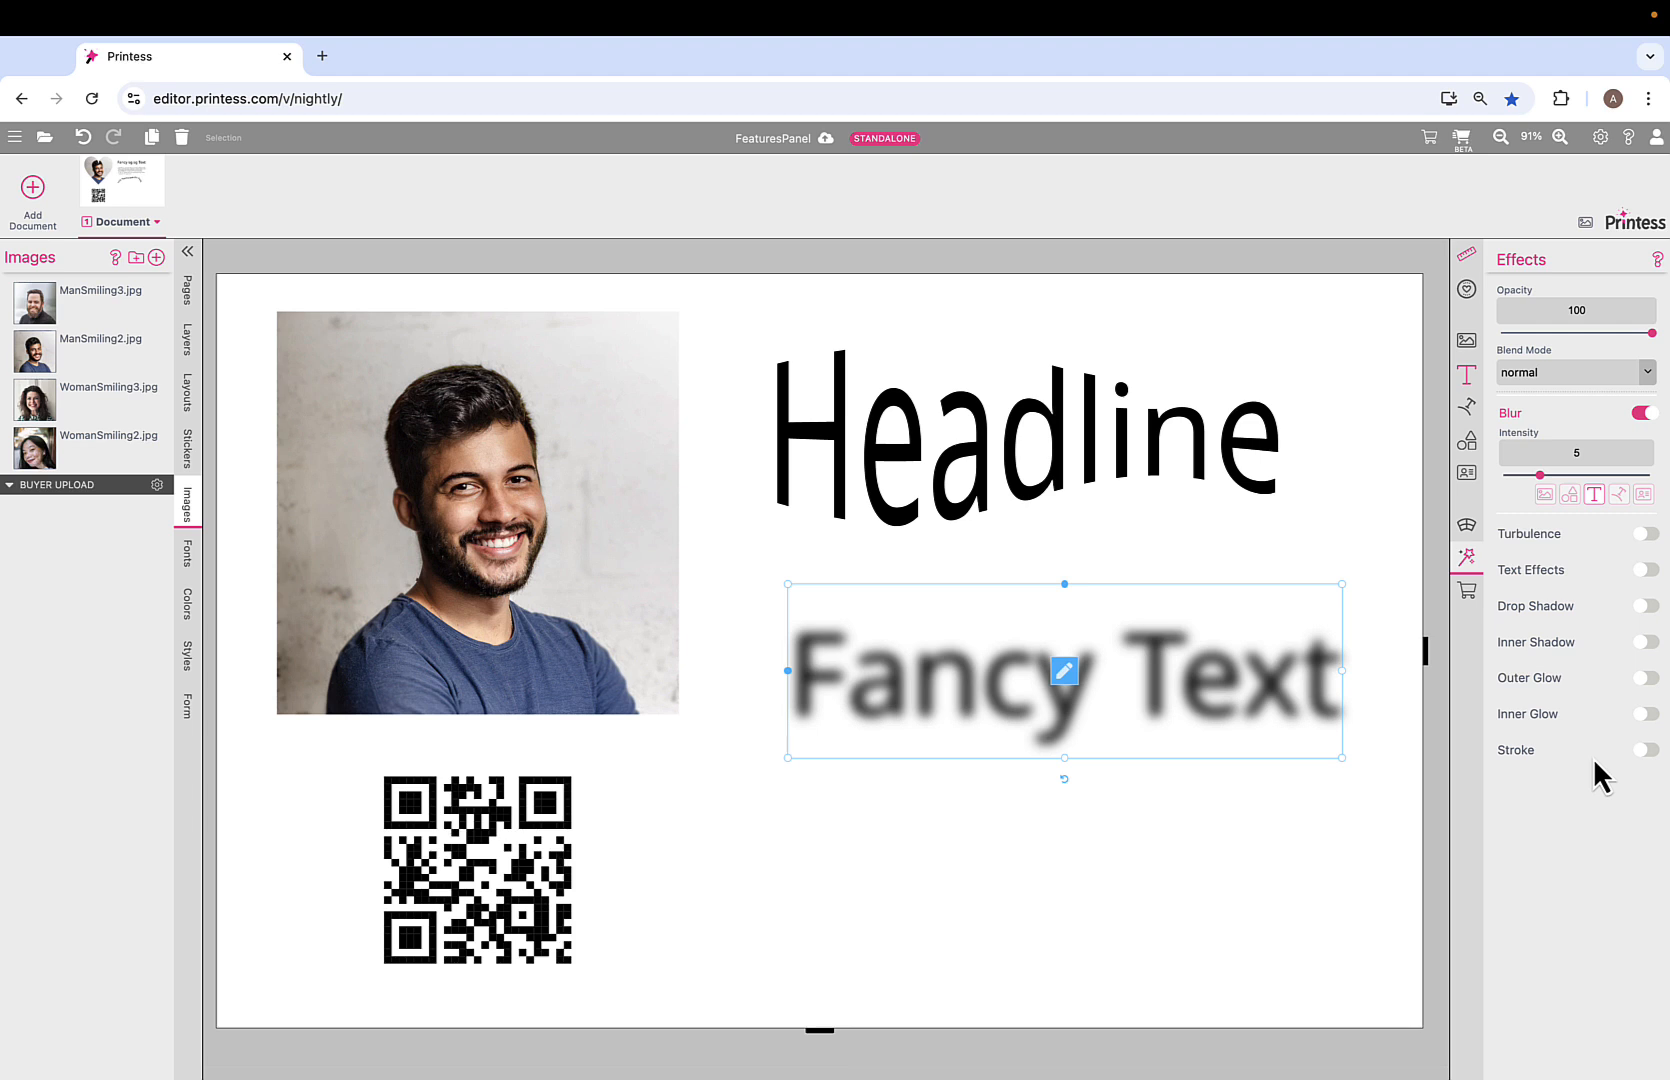
{"action": "left_click", "coordinate": [1468, 598]}
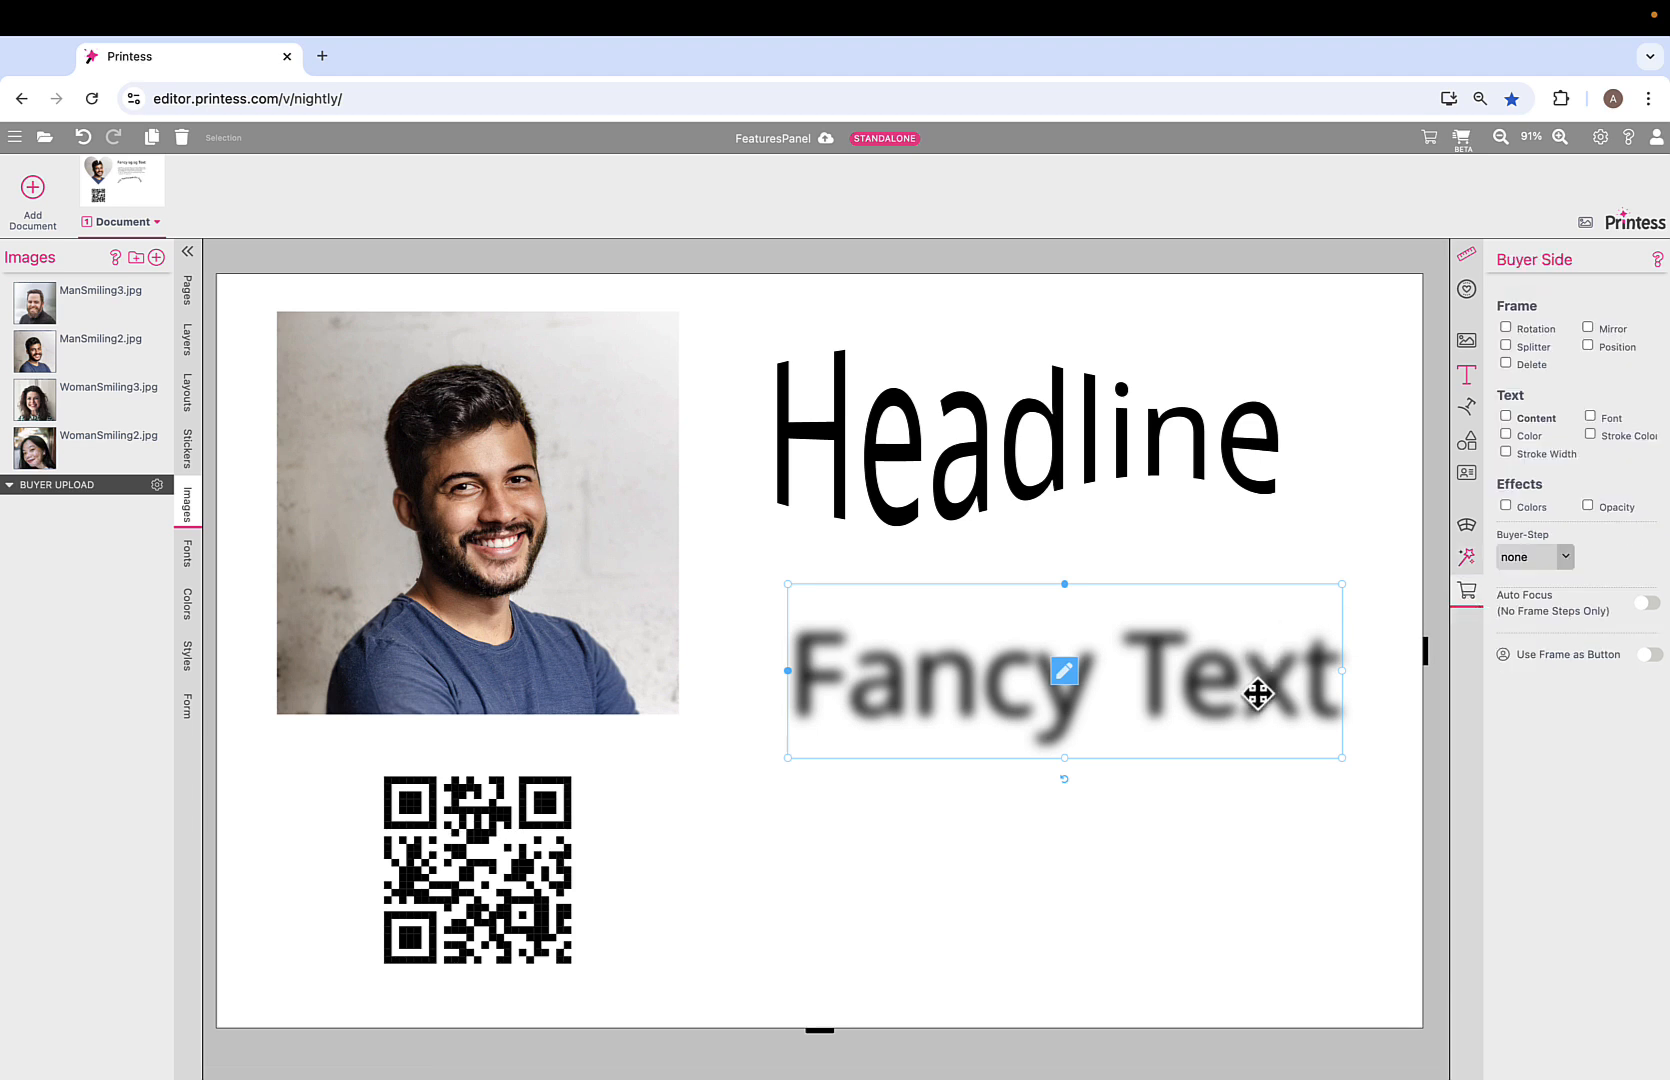
Delete the Fancy Text frame and the QR code from the page.
{"action": "key", "text": "Delete"}
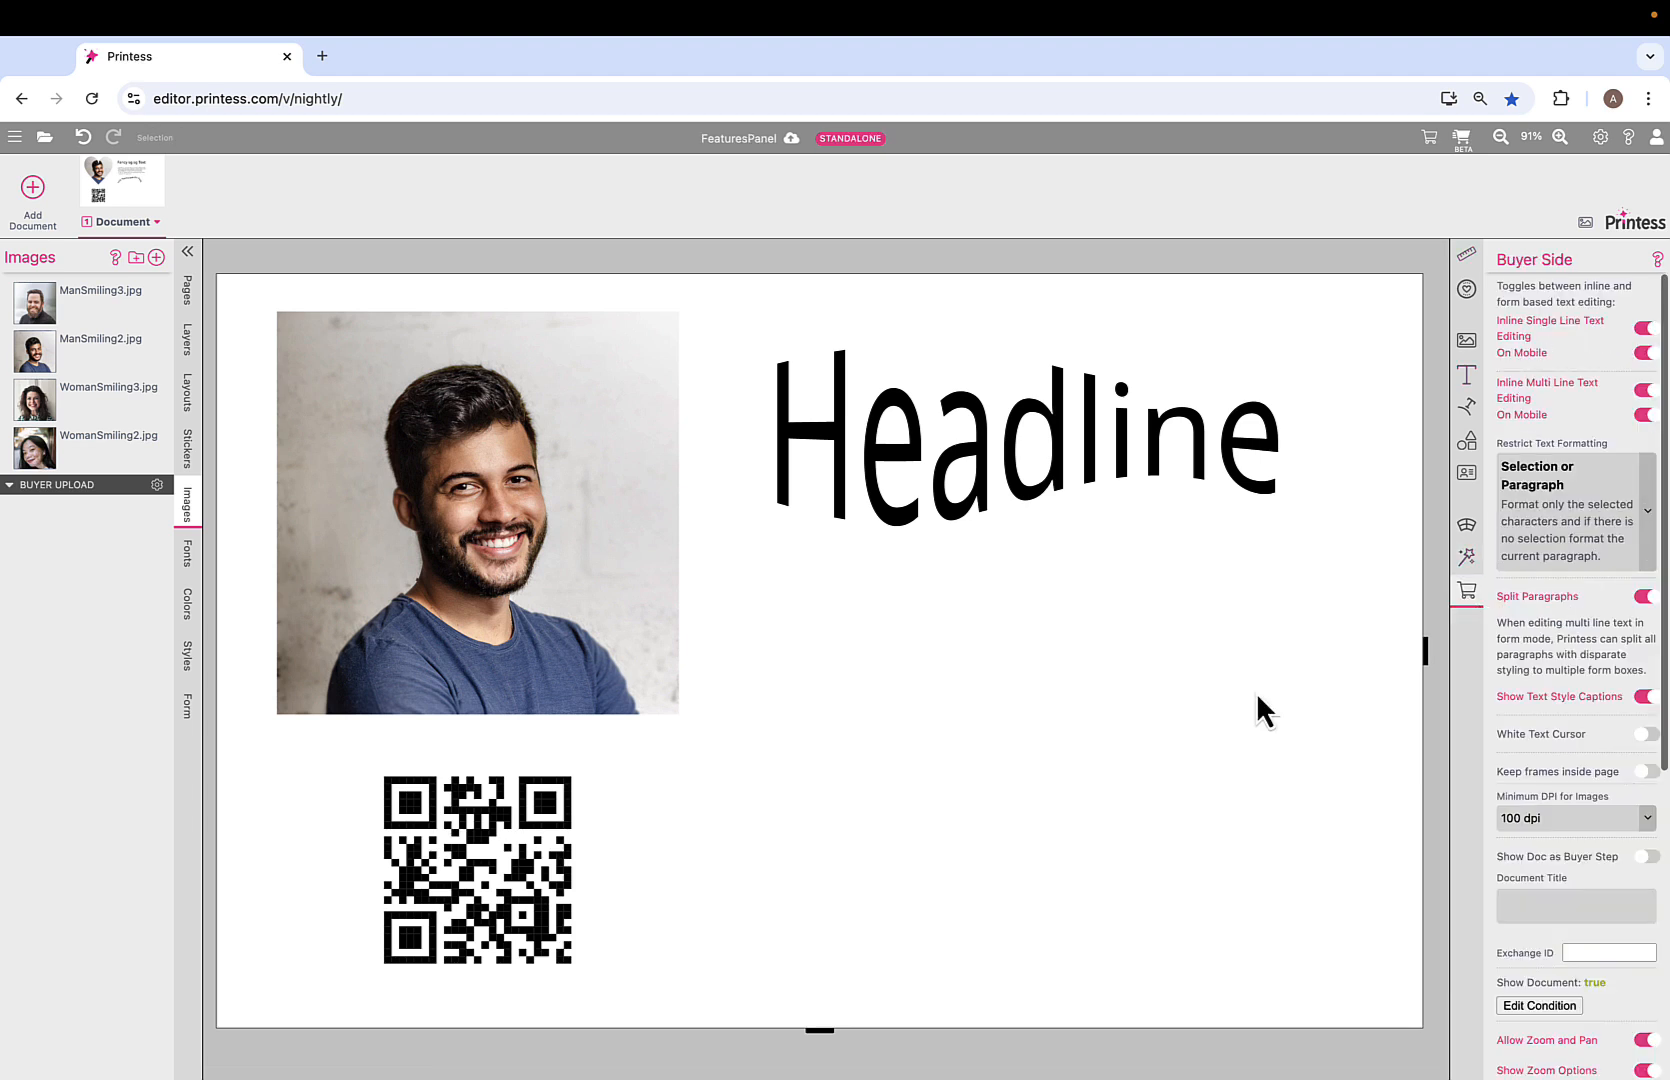
{"action": "left_click", "coordinate": [548, 862]}
{"action": "key", "text": "Delete"}
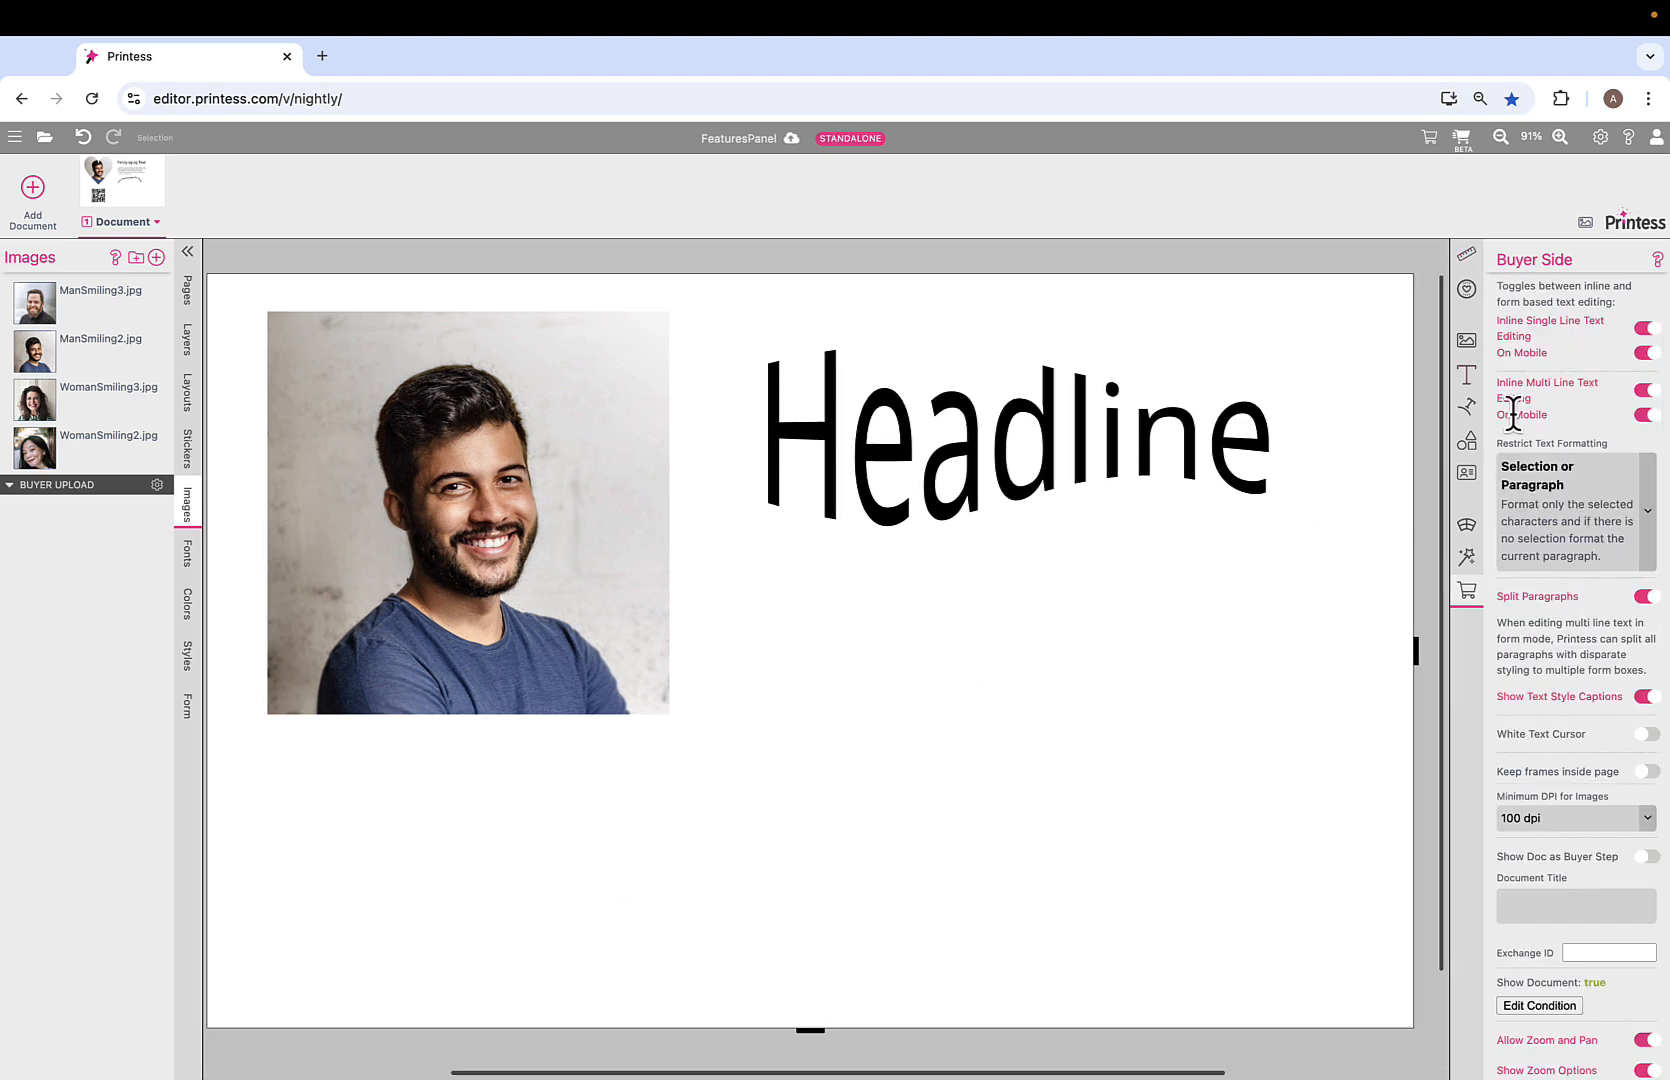
Set the document's minimum DPI for buyer images to 400 dpi.
{"action": "scroll", "coordinate": [1555, 414], "scroll_direction": "up", "scroll_amount": 1}
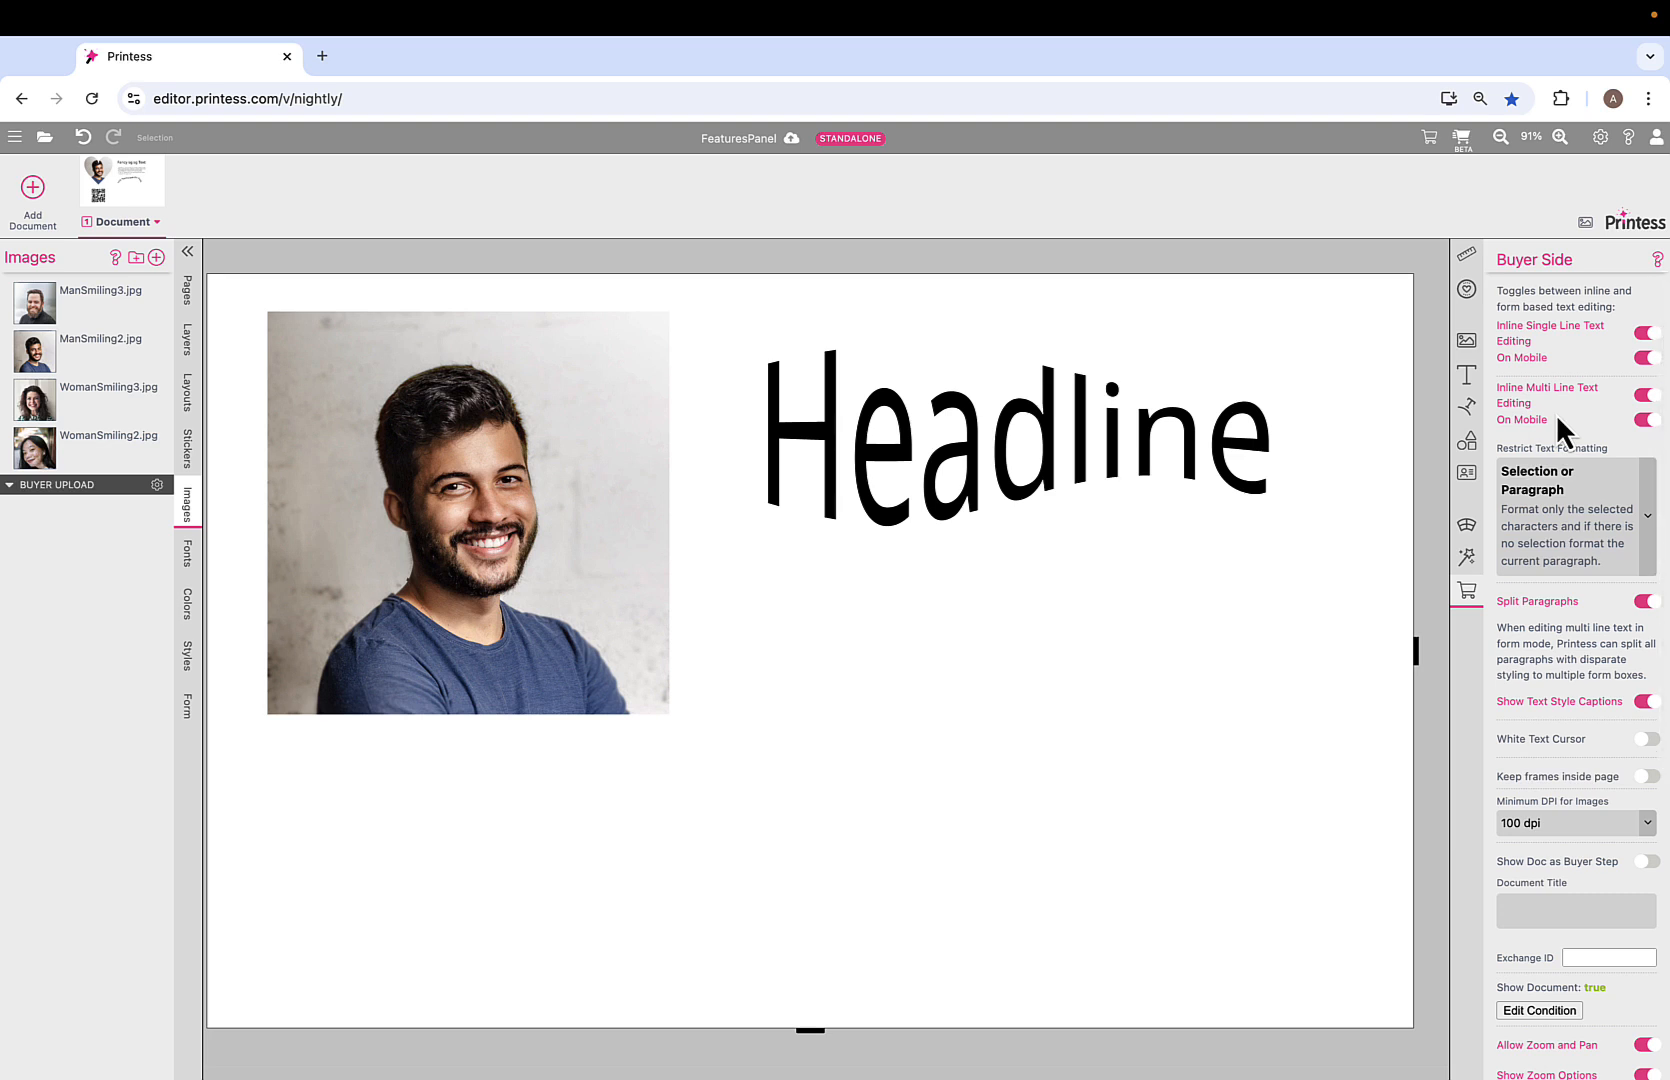
{"action": "scroll", "coordinate": [1556, 414], "scroll_direction": "down", "scroll_amount": 5}
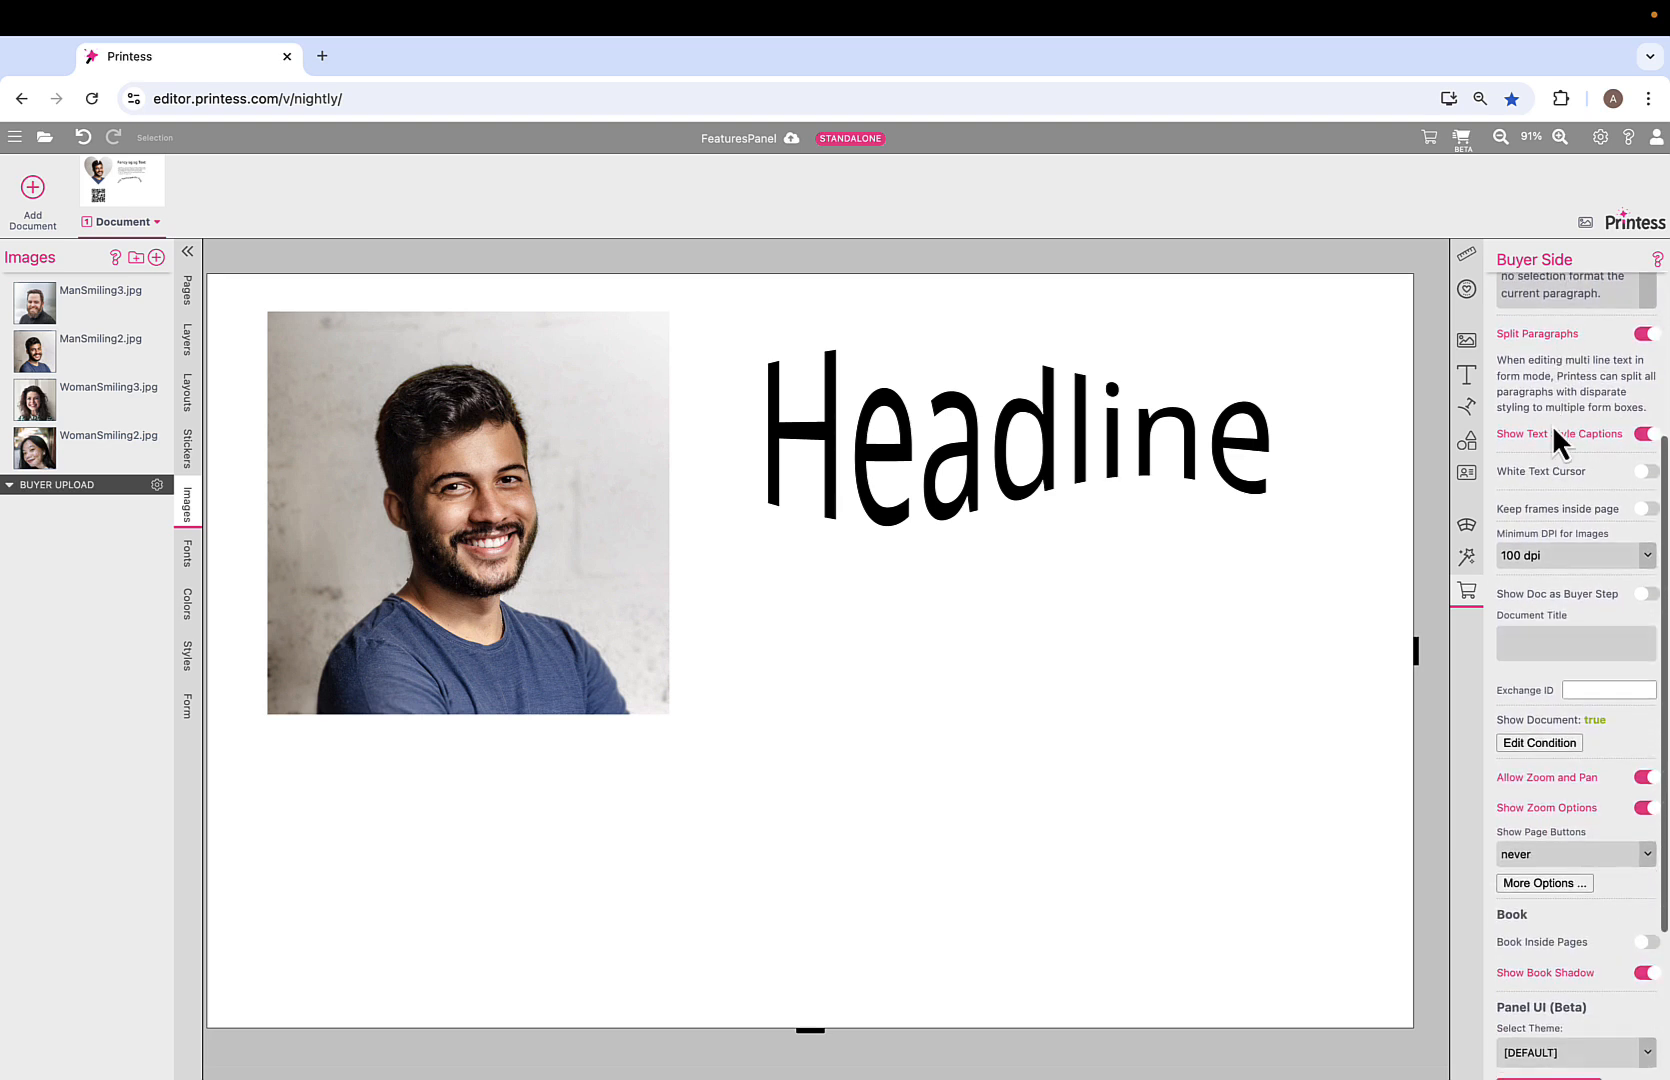
{"action": "left_click", "coordinate": [1645, 557]}
{"action": "scroll", "coordinate": [1619, 800], "scroll_direction": "down", "scroll_amount": 3}
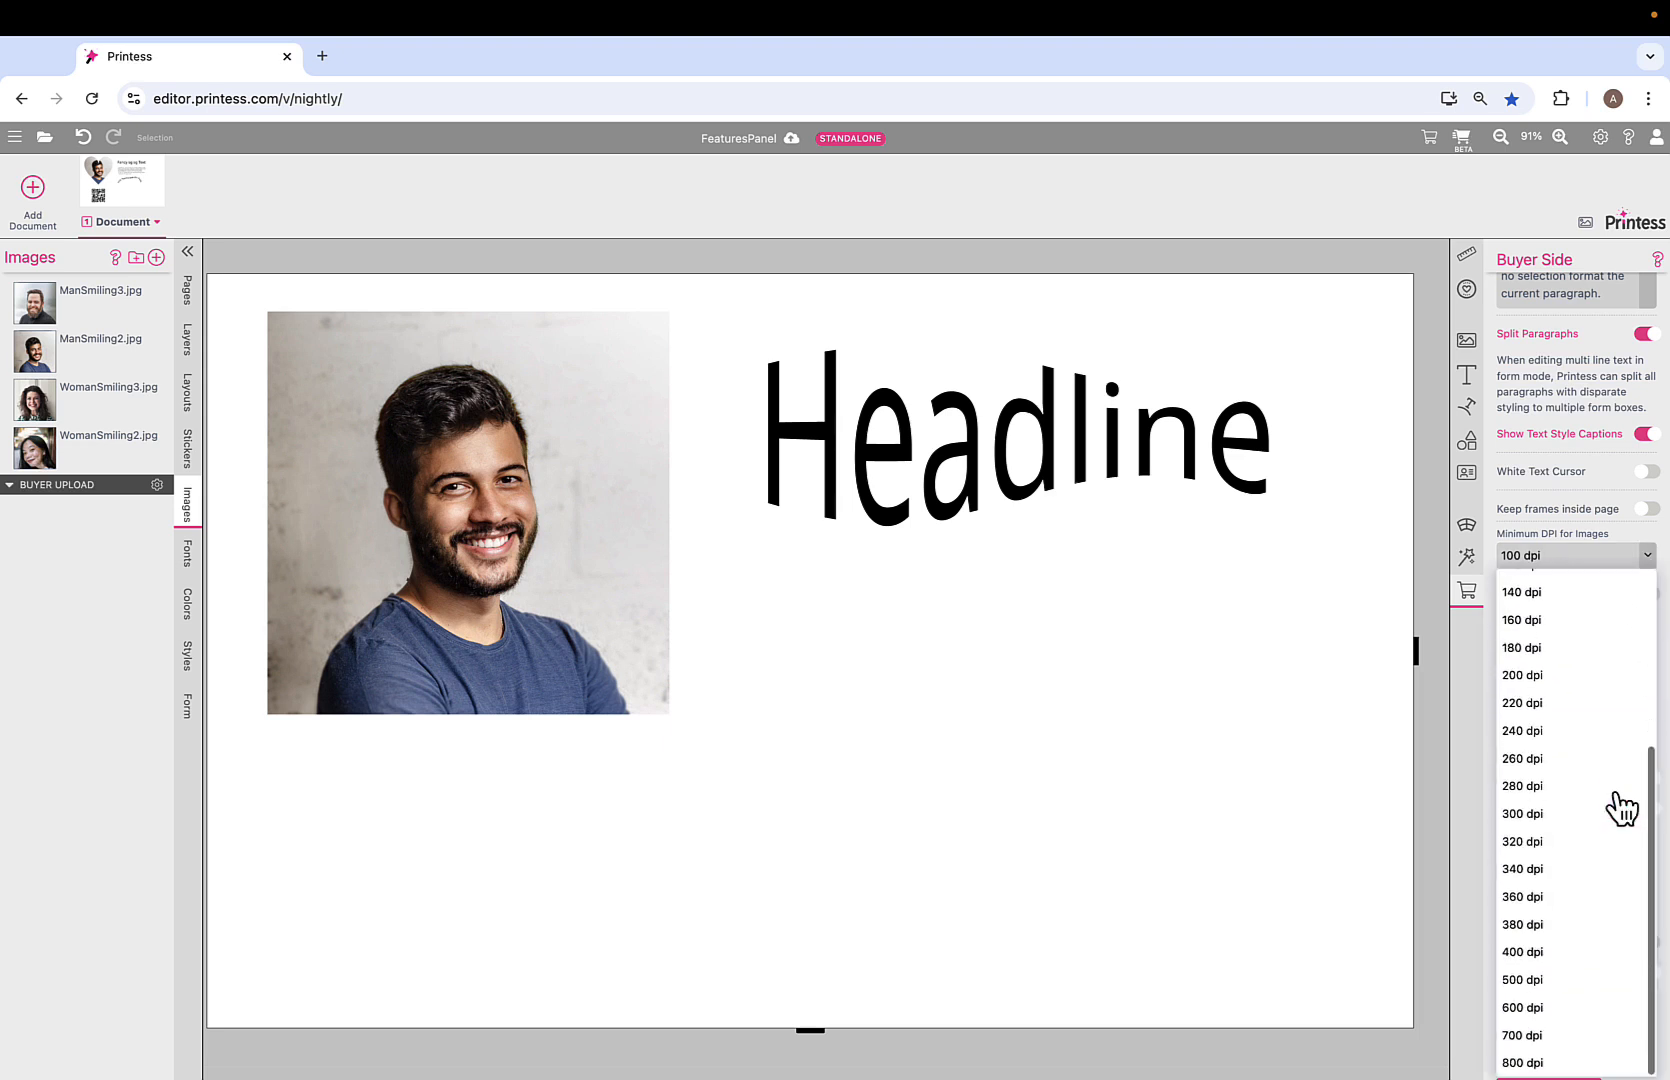
{"action": "left_click", "coordinate": [1583, 935]}
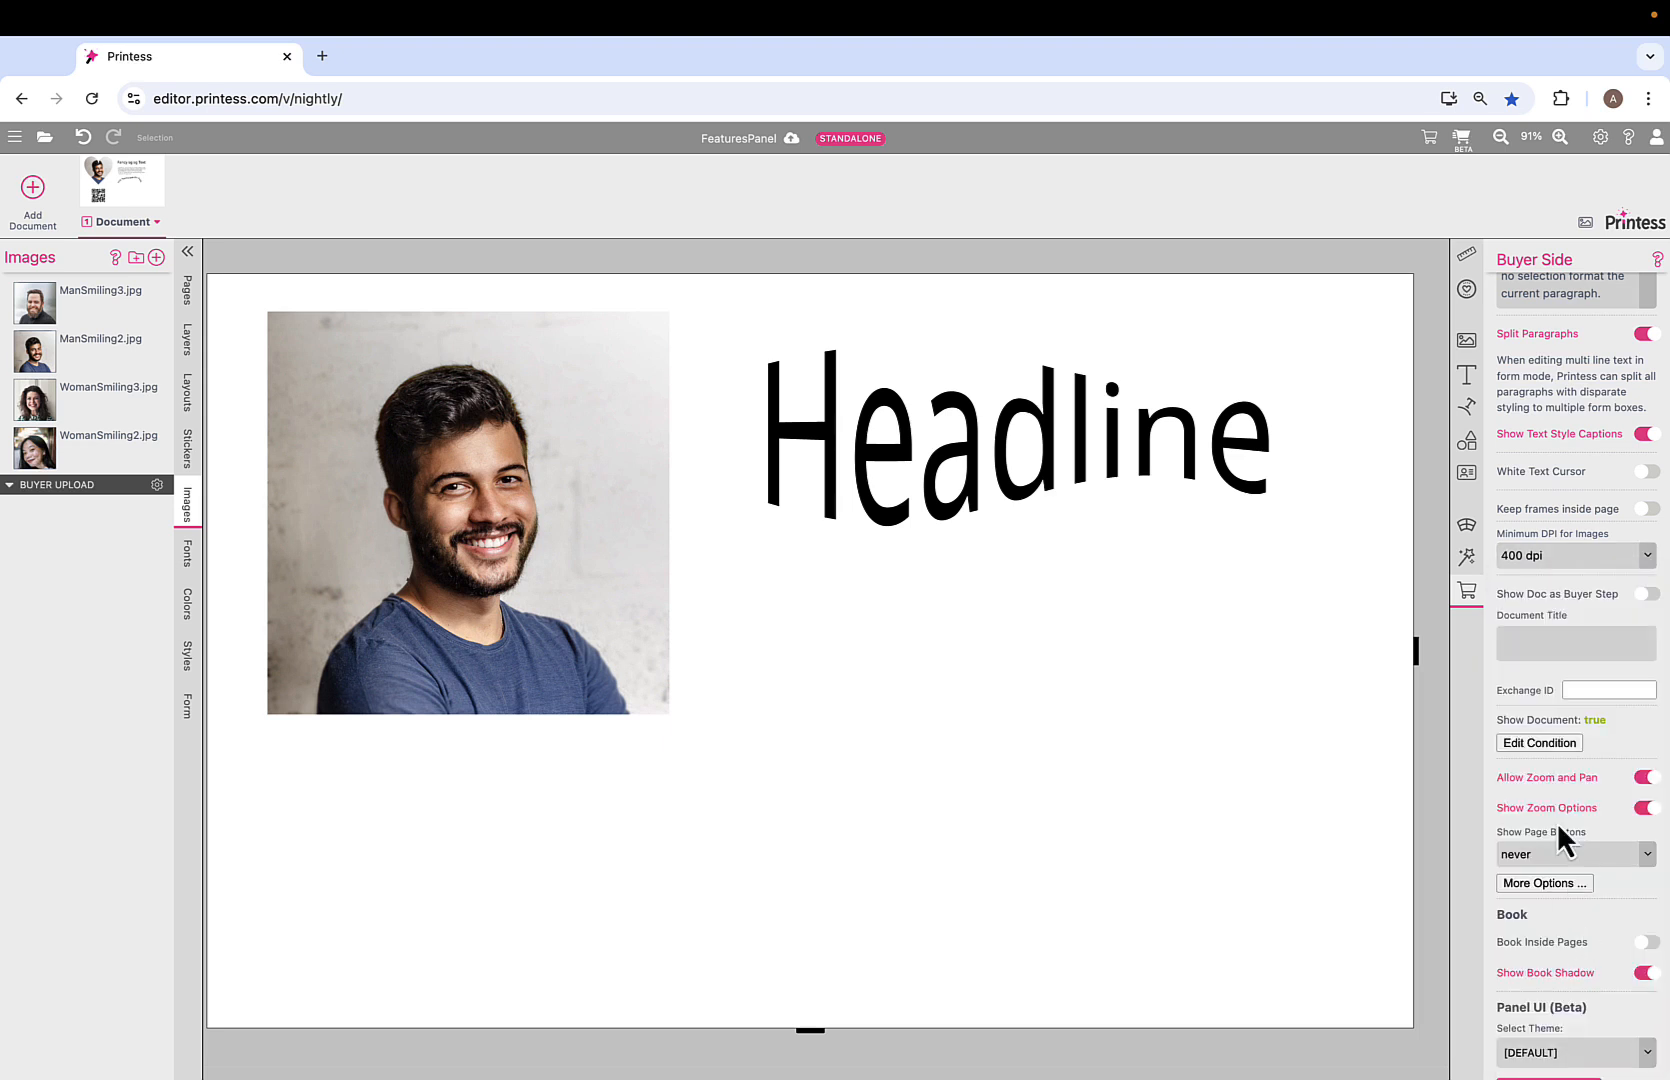
Let the buyer change the photo frame's image content and make it mandatory, widening the settings area to read the options.
{"action": "left_click", "coordinate": [513, 568]}
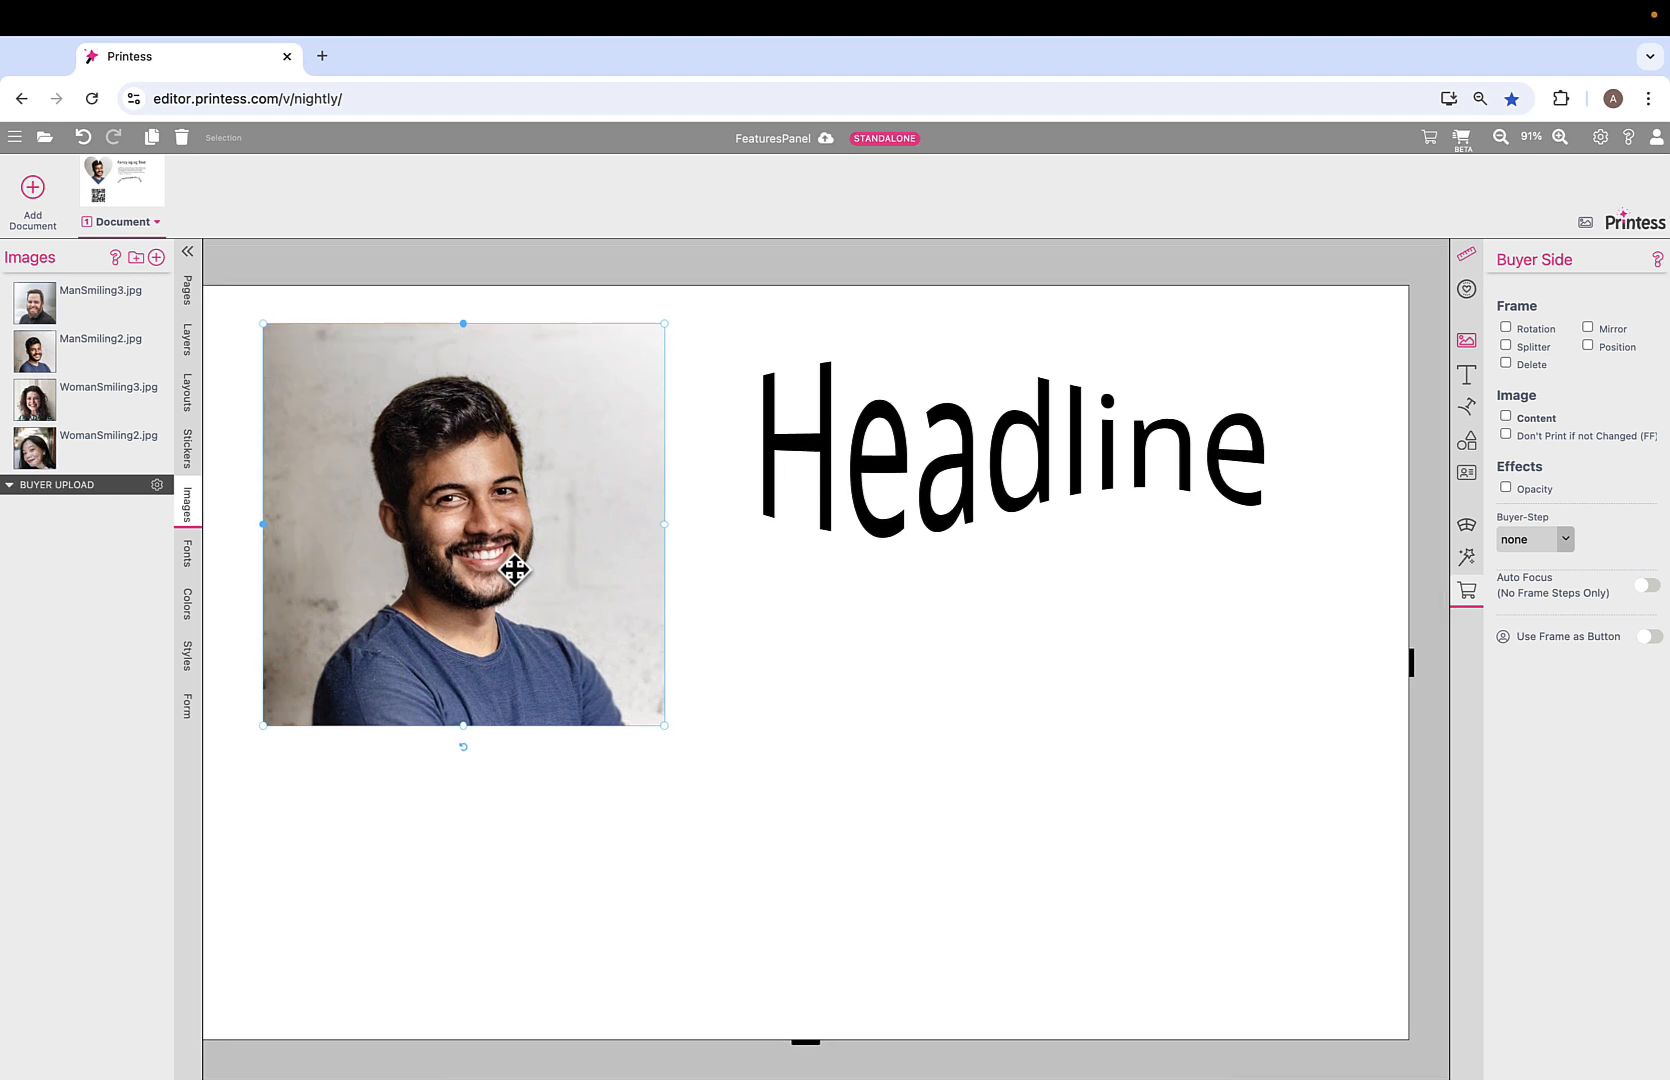
{"action": "left_click", "coordinate": [1505, 416]}
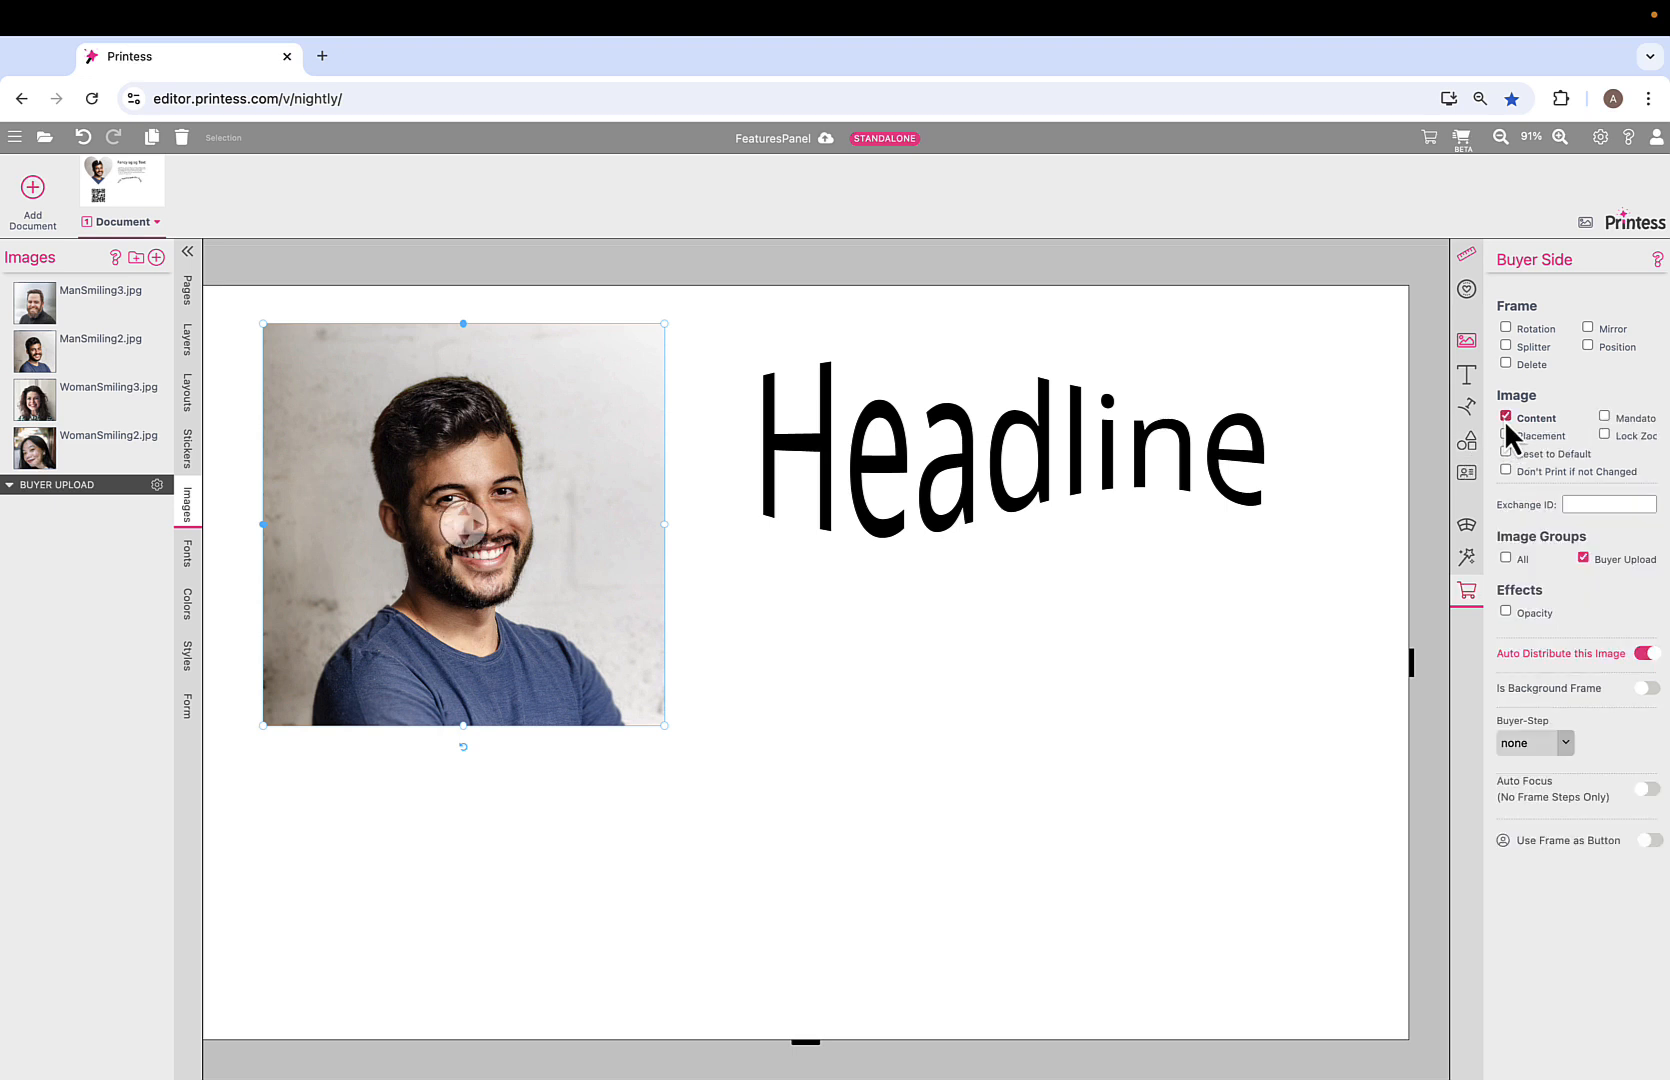
{"action": "left_click_drag", "start_coordinate": [1447, 426], "coordinate": [1365, 426]}
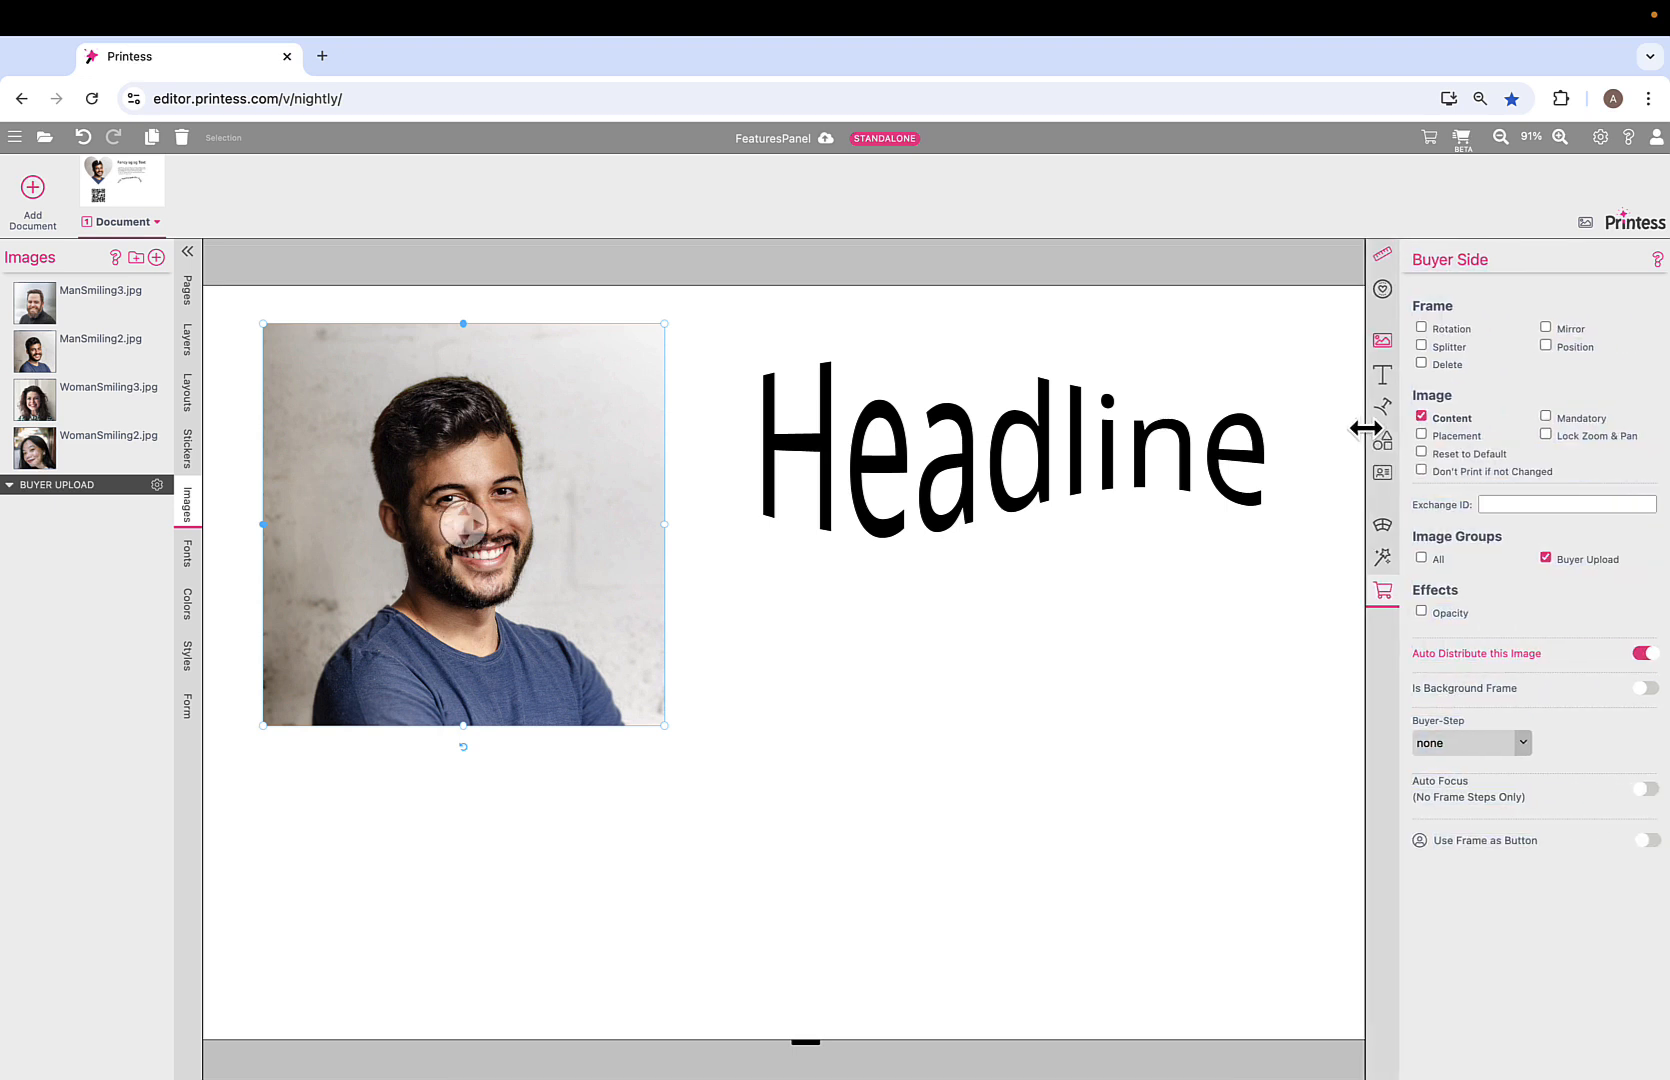
{"action": "left_click", "coordinate": [1546, 417]}
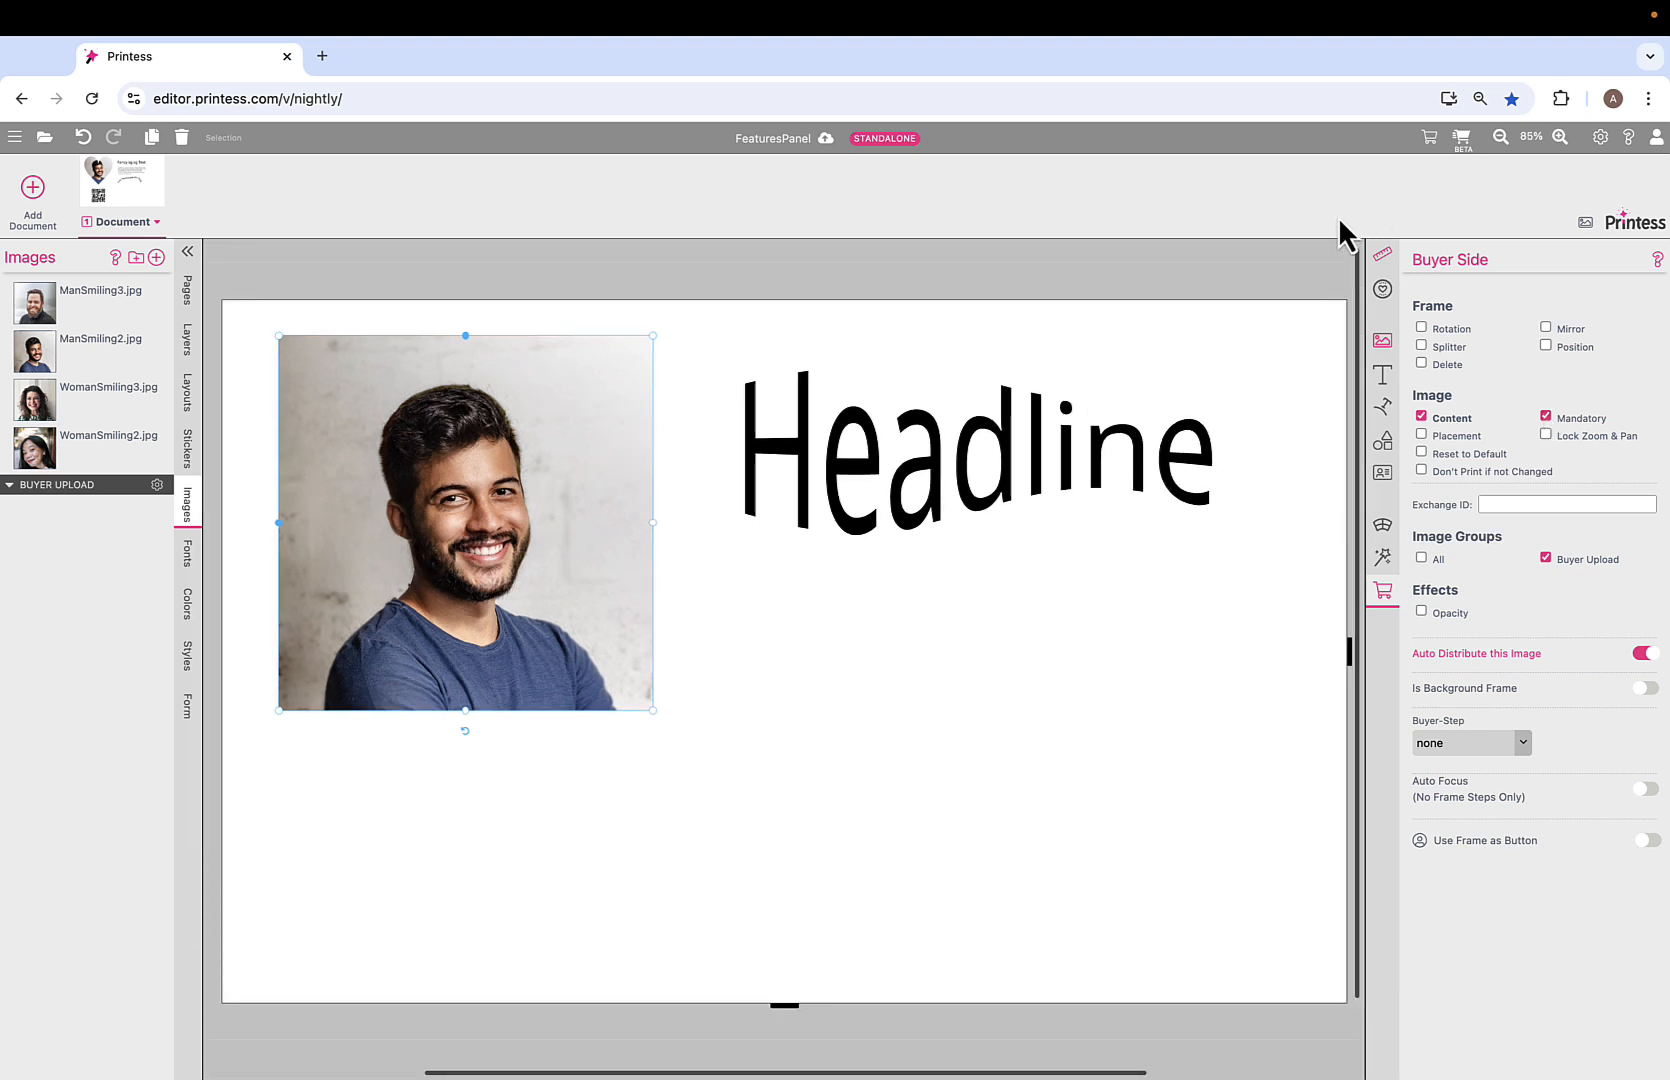
Test the buyer view by uploading OldCouple.jpg, ManSmiling3.jpg, WomanSmiling3.jpg and WomanSmiling2.jpg, and return to the designer side.
{"action": "left_click", "coordinate": [1463, 140]}
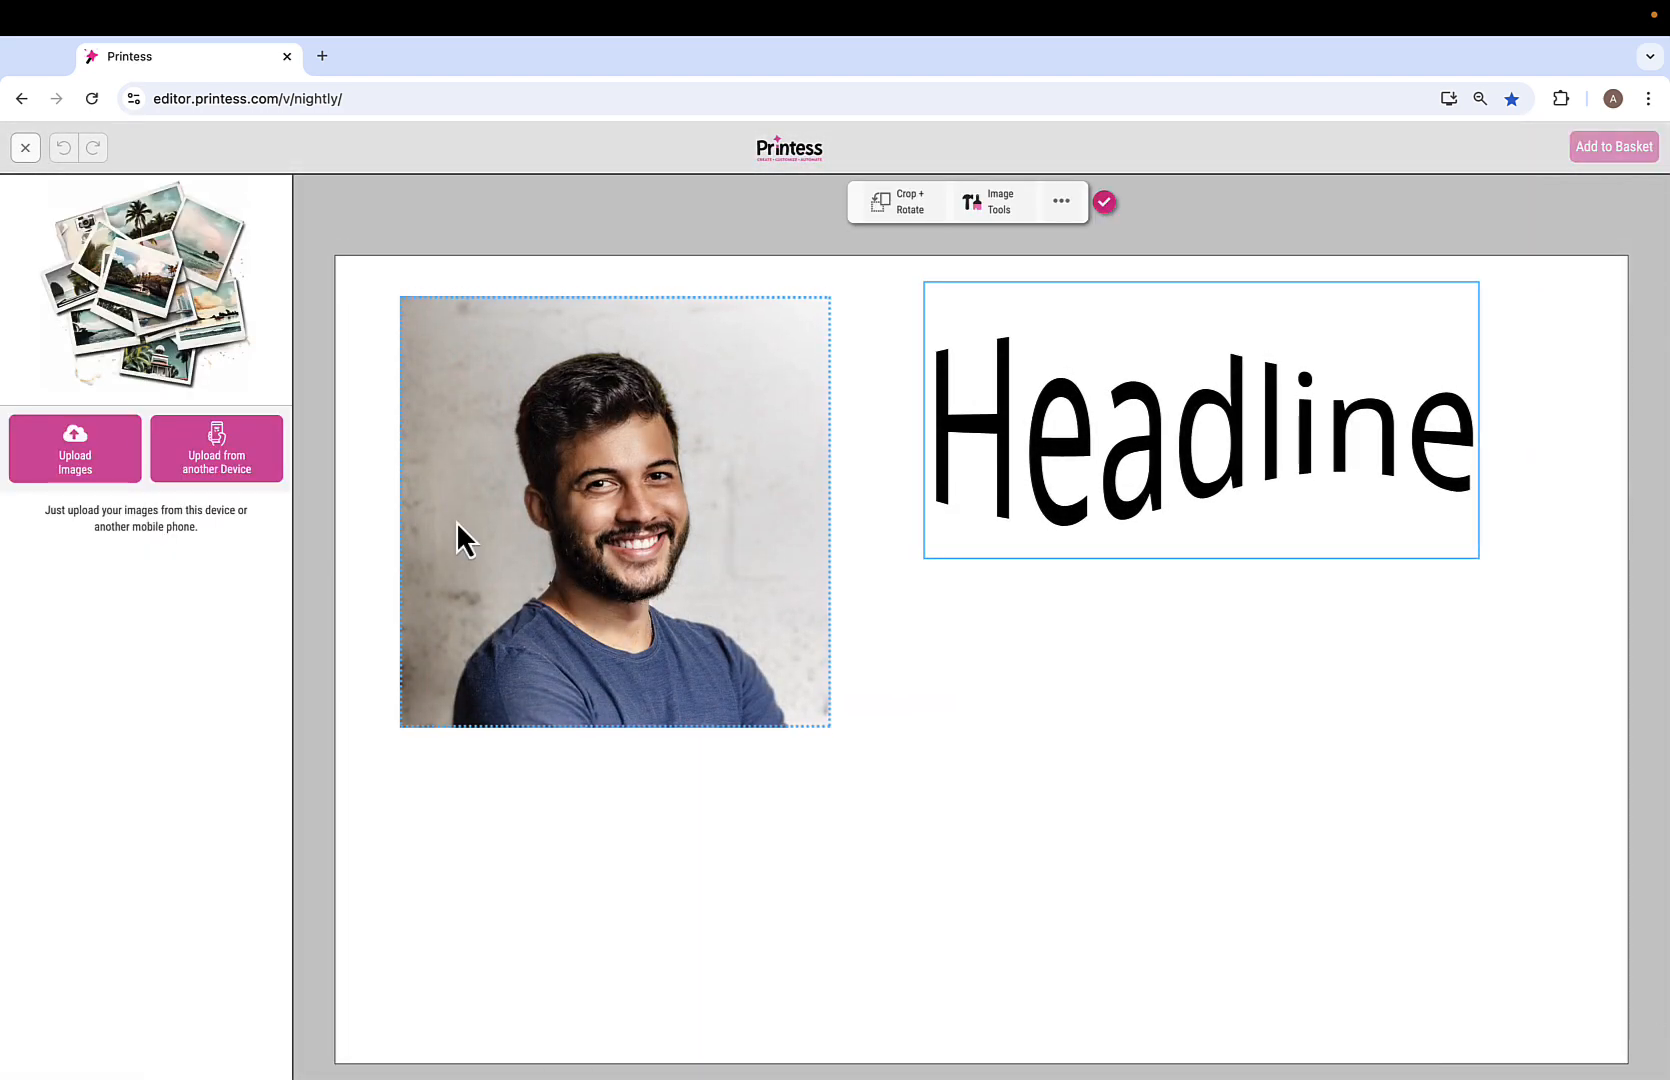
{"action": "left_click", "coordinate": [68, 464]}
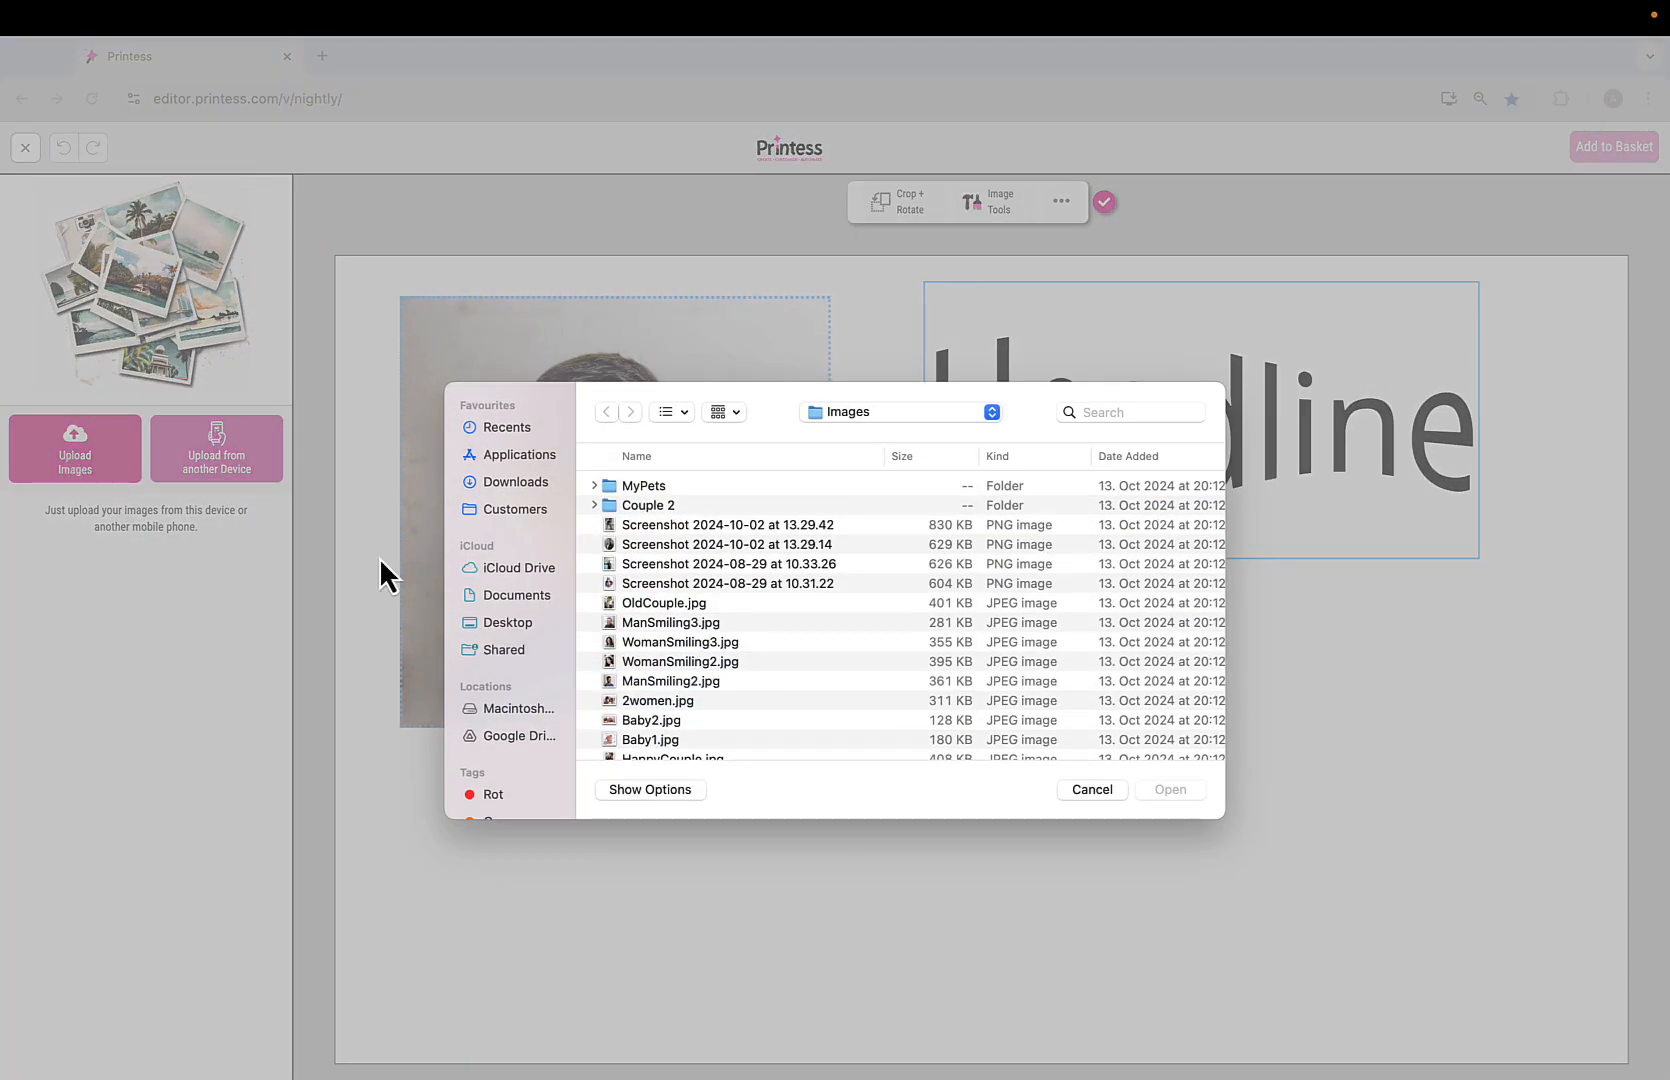
{"action": "left_click", "coordinate": [652, 611]}
{"action": "left_click", "coordinate": [656, 665], "text": "shift"}
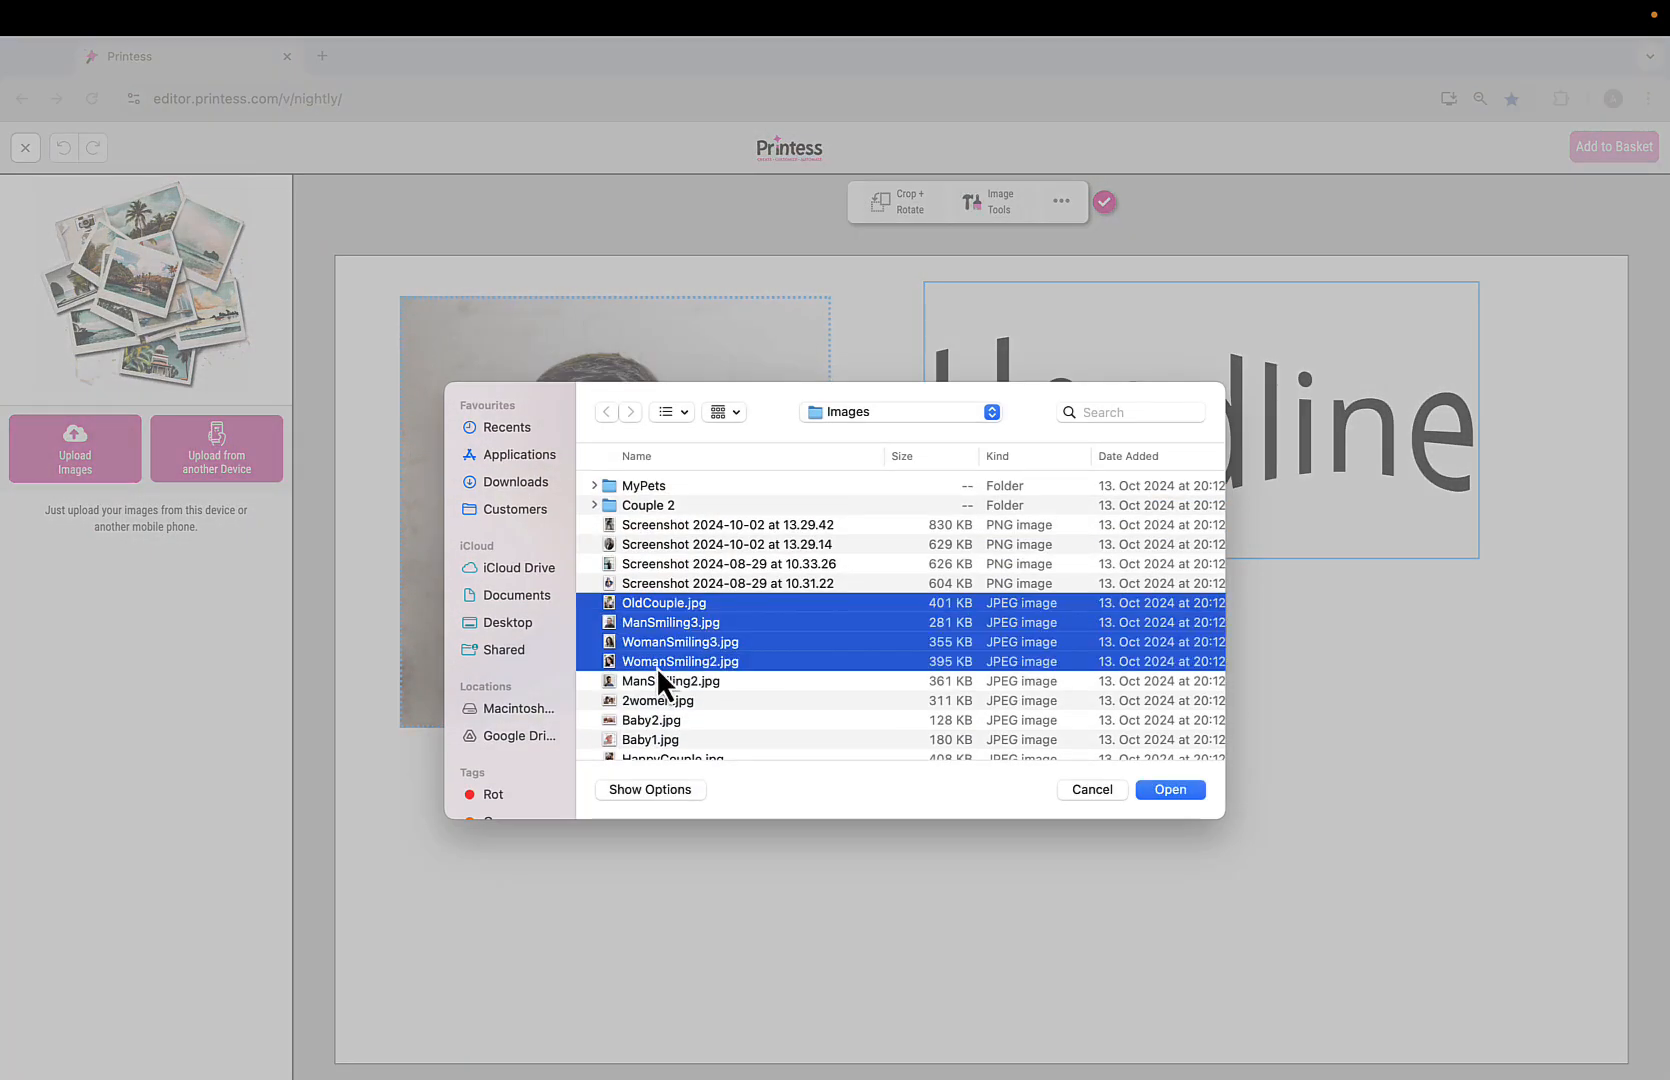
{"action": "left_click", "coordinate": [1169, 789]}
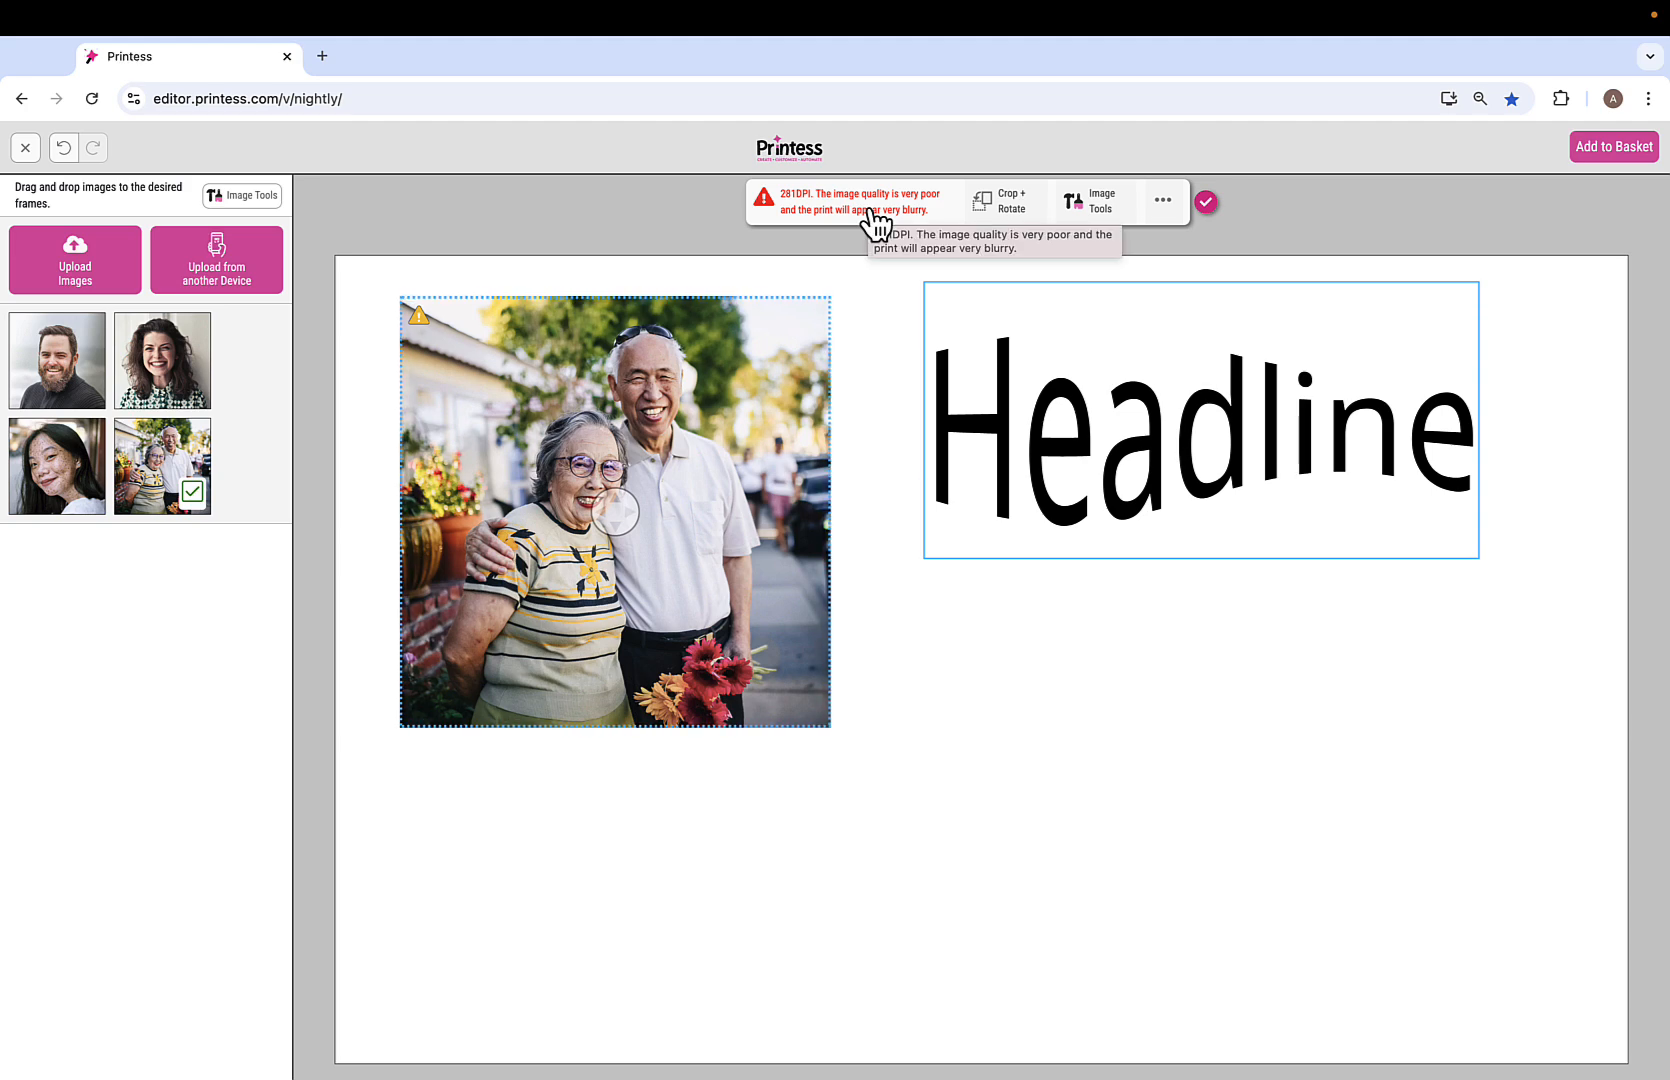
{"action": "left_click", "coordinate": [35, 152]}
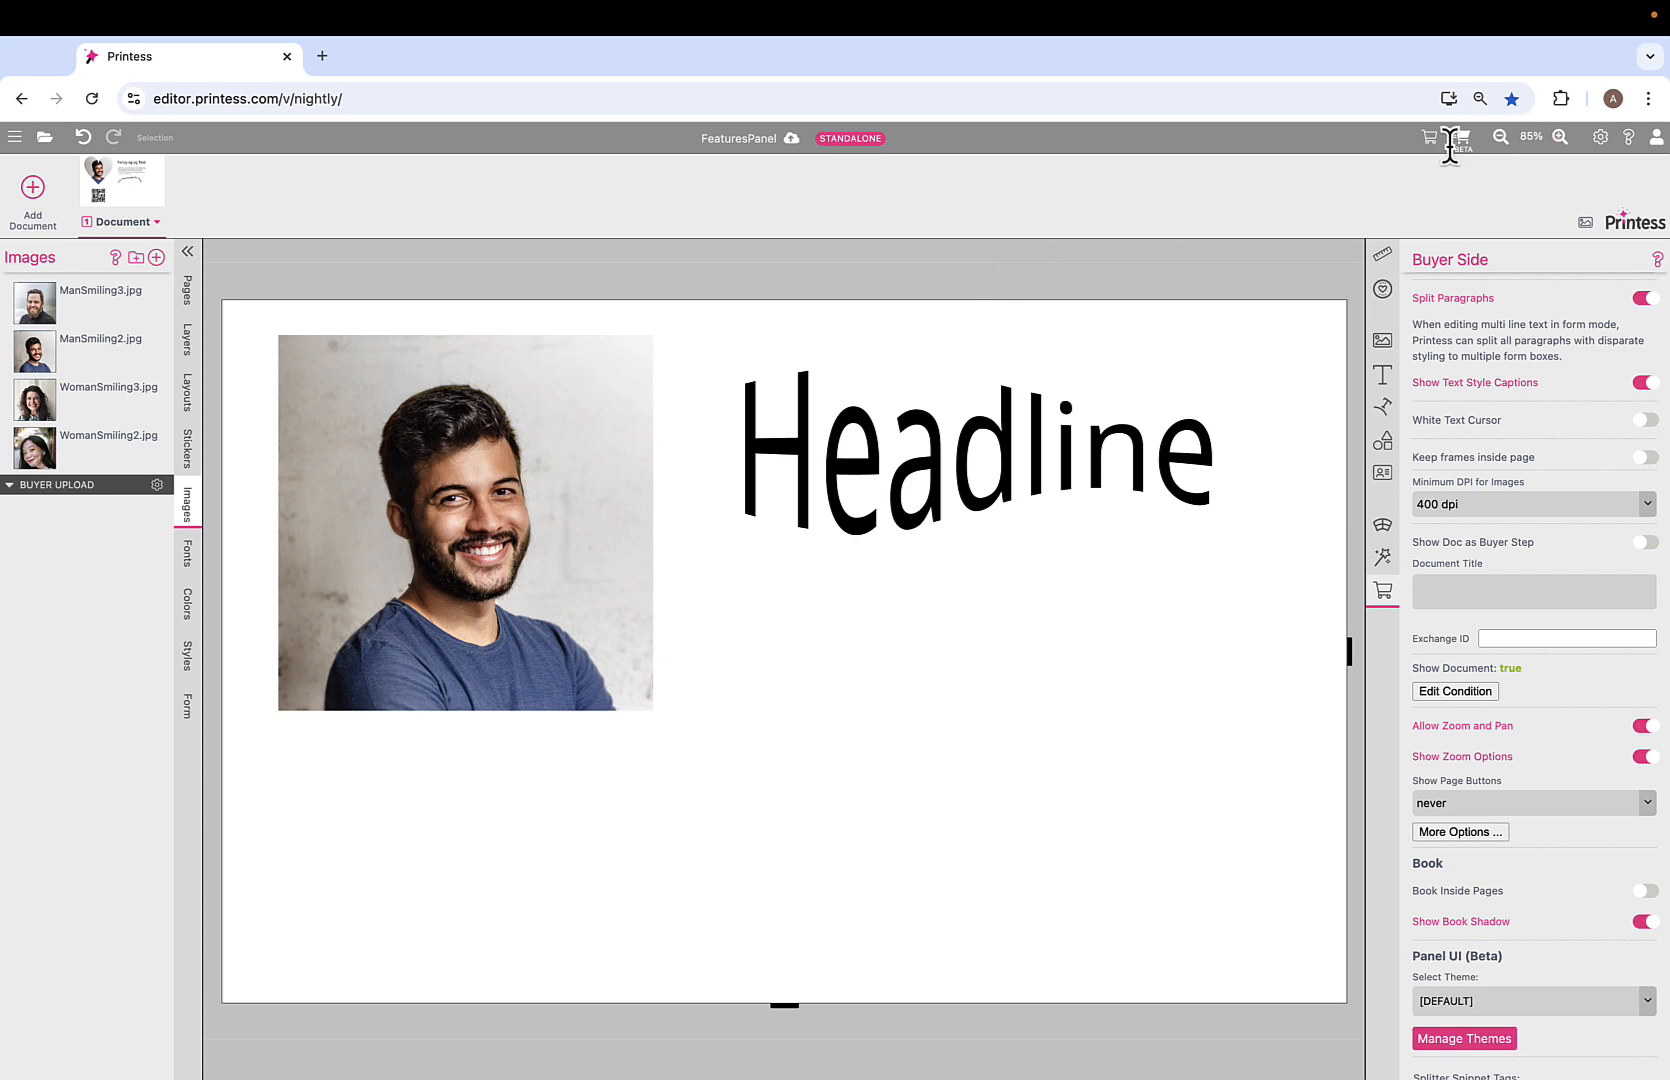
Test adding the product to the basket in the buyer view without replacing the mandatory photo, and return to the designer side.
{"action": "left_click", "coordinate": [1462, 138]}
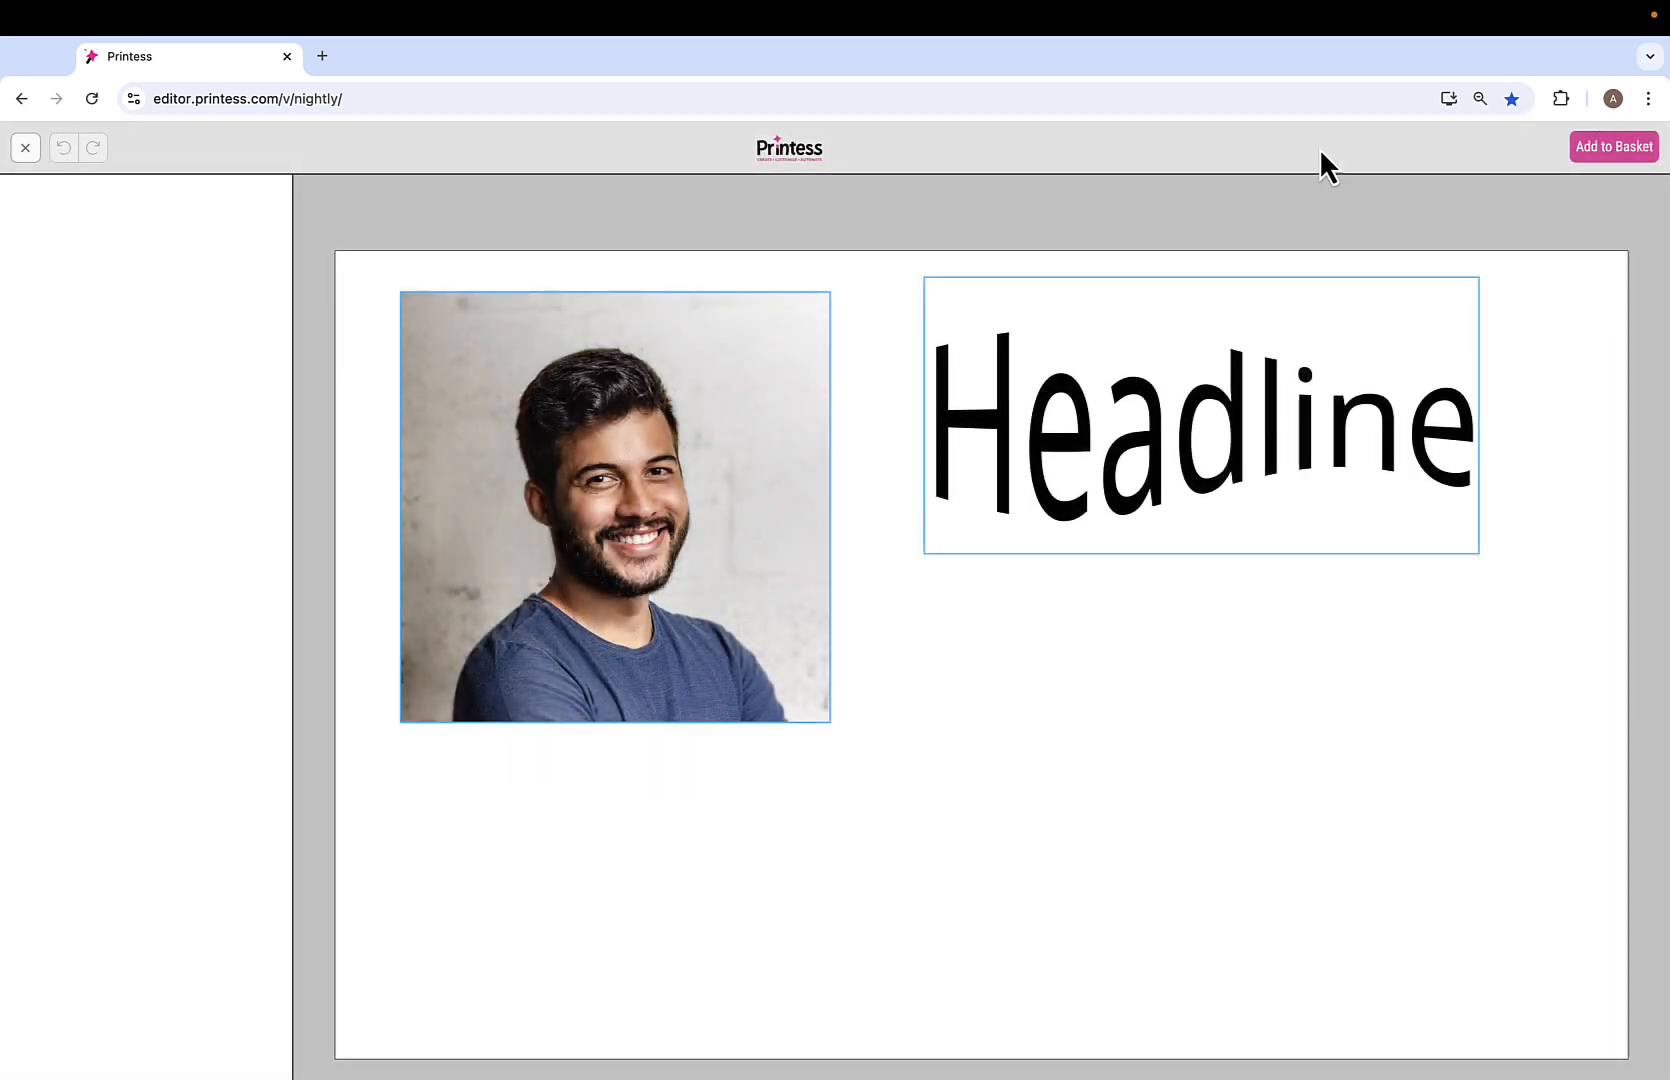
{"action": "left_click", "coordinate": [1615, 147]}
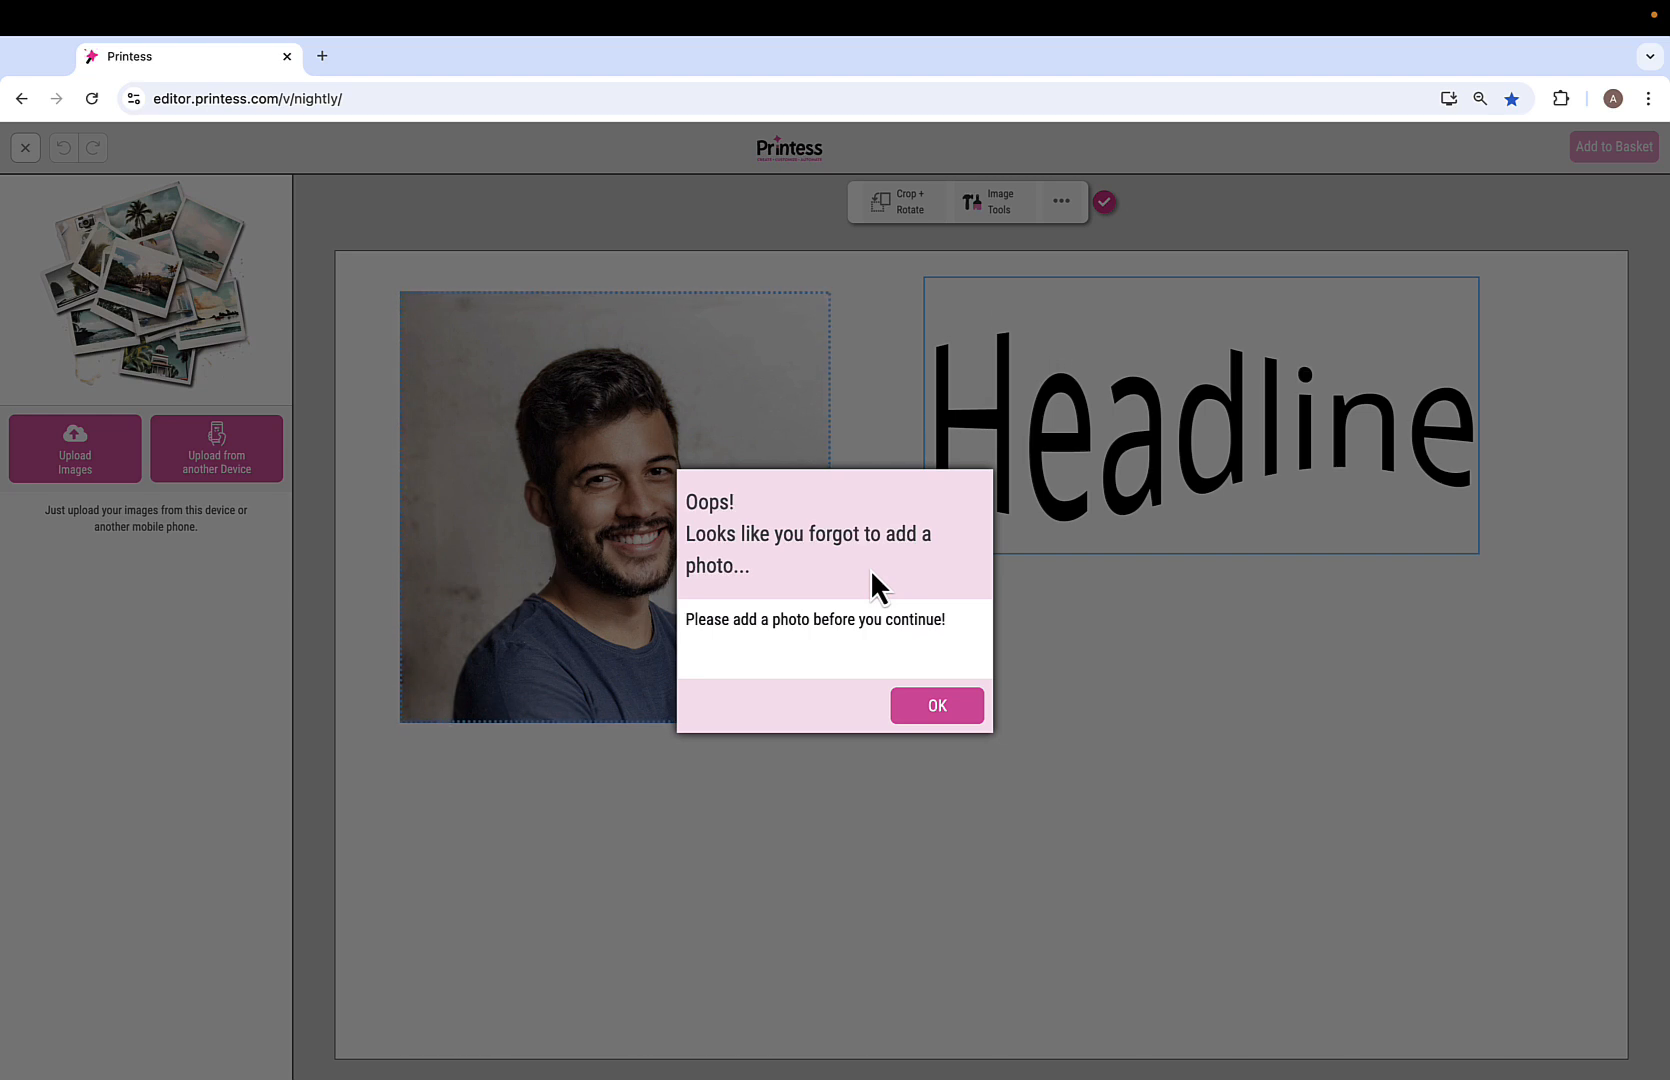
{"action": "left_click", "coordinate": [960, 712]}
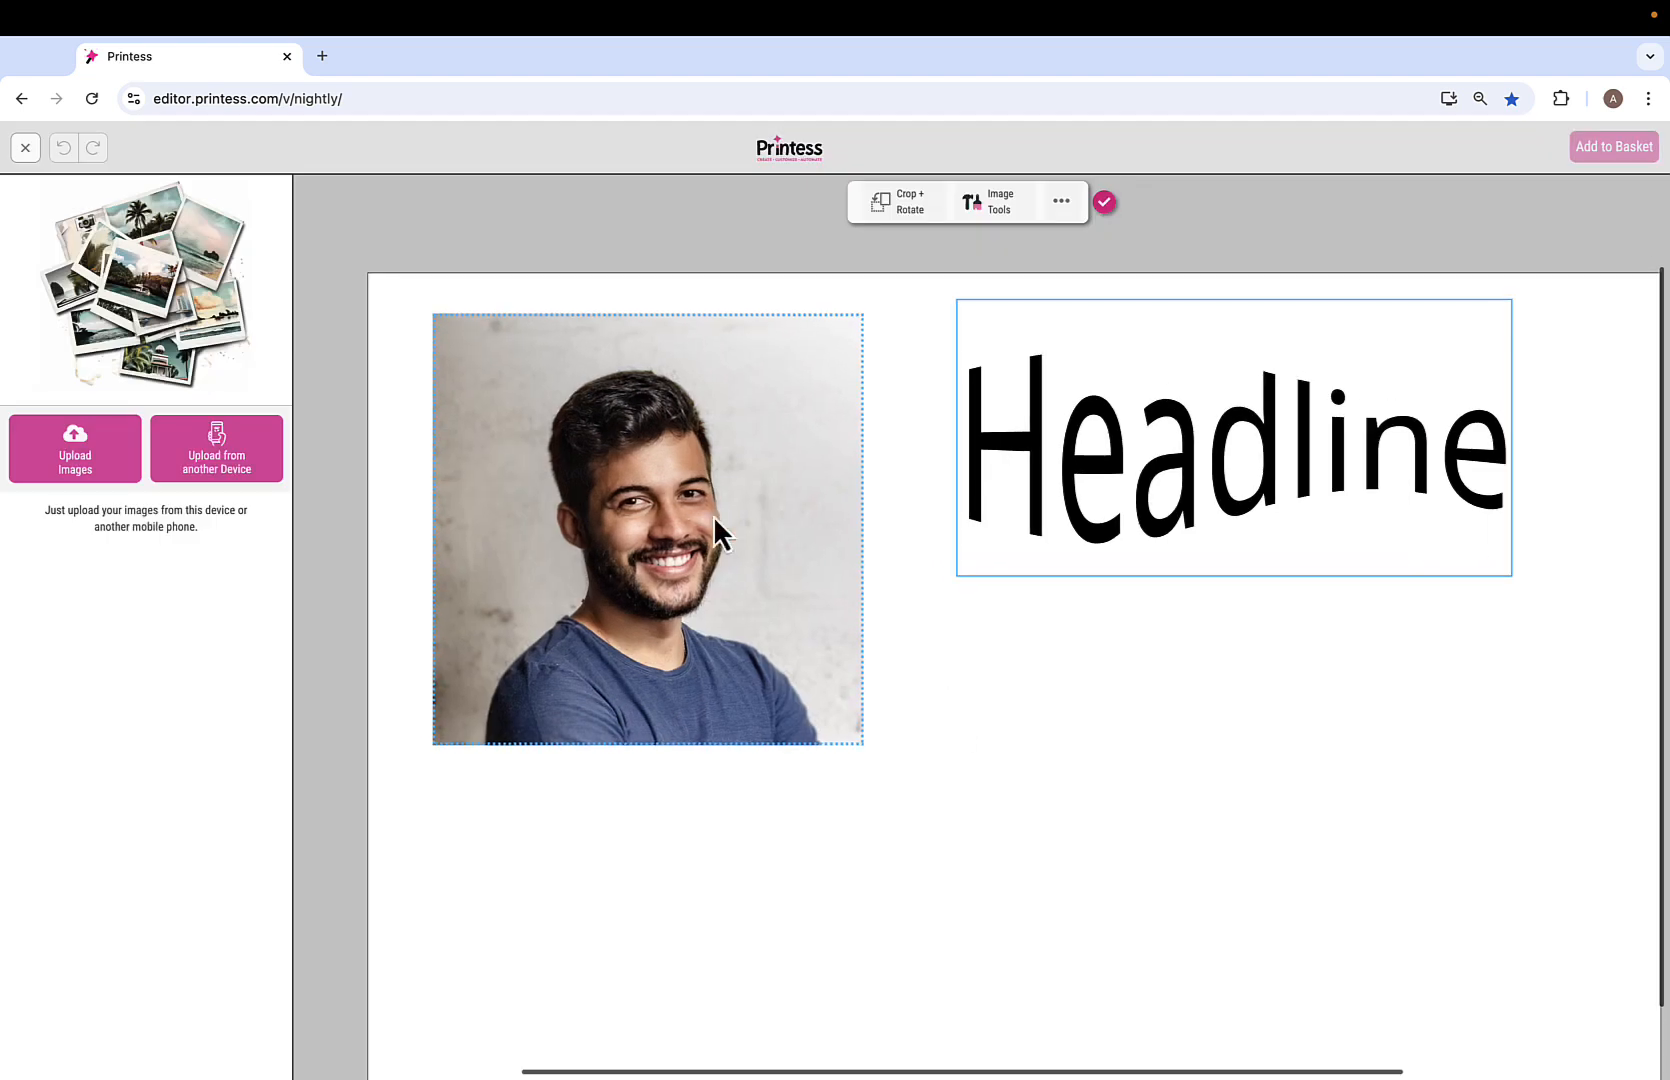
{"action": "left_click", "coordinate": [25, 150]}
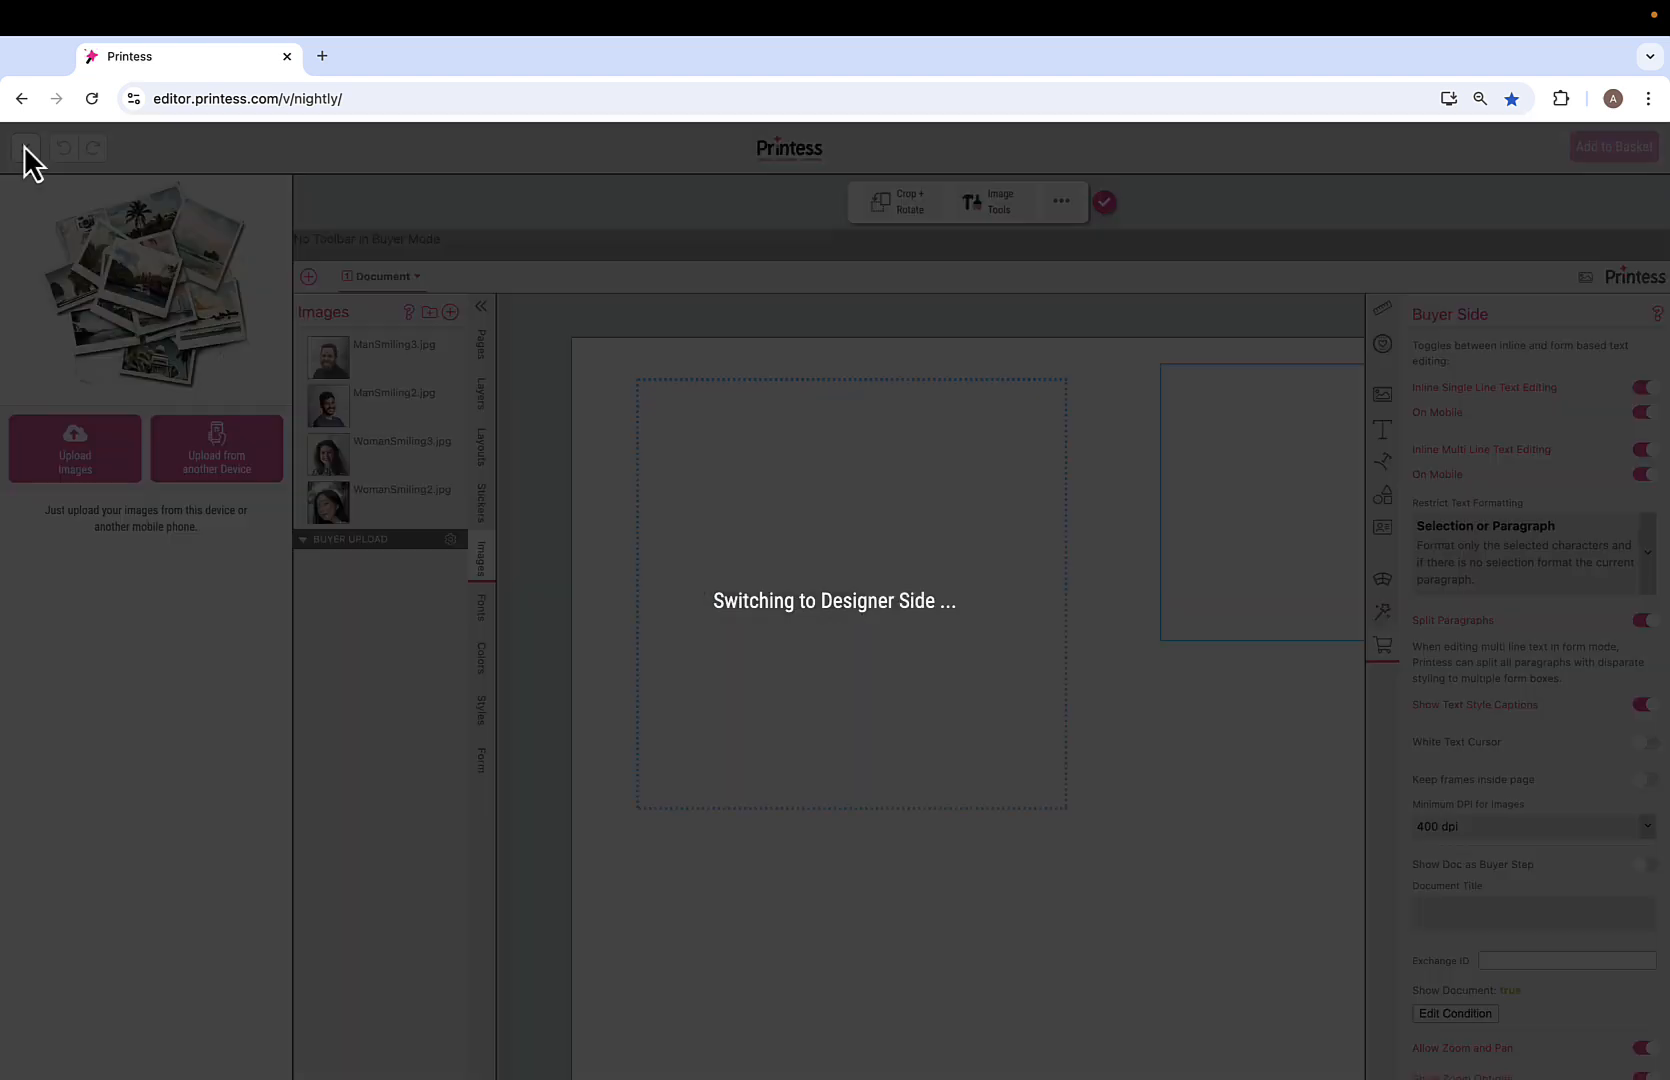
Let the buyer rotate, position and delete the photo frame, and test rotating, enlarging and deleting it in the buyer view.
{"action": "left_click", "coordinate": [370, 483]}
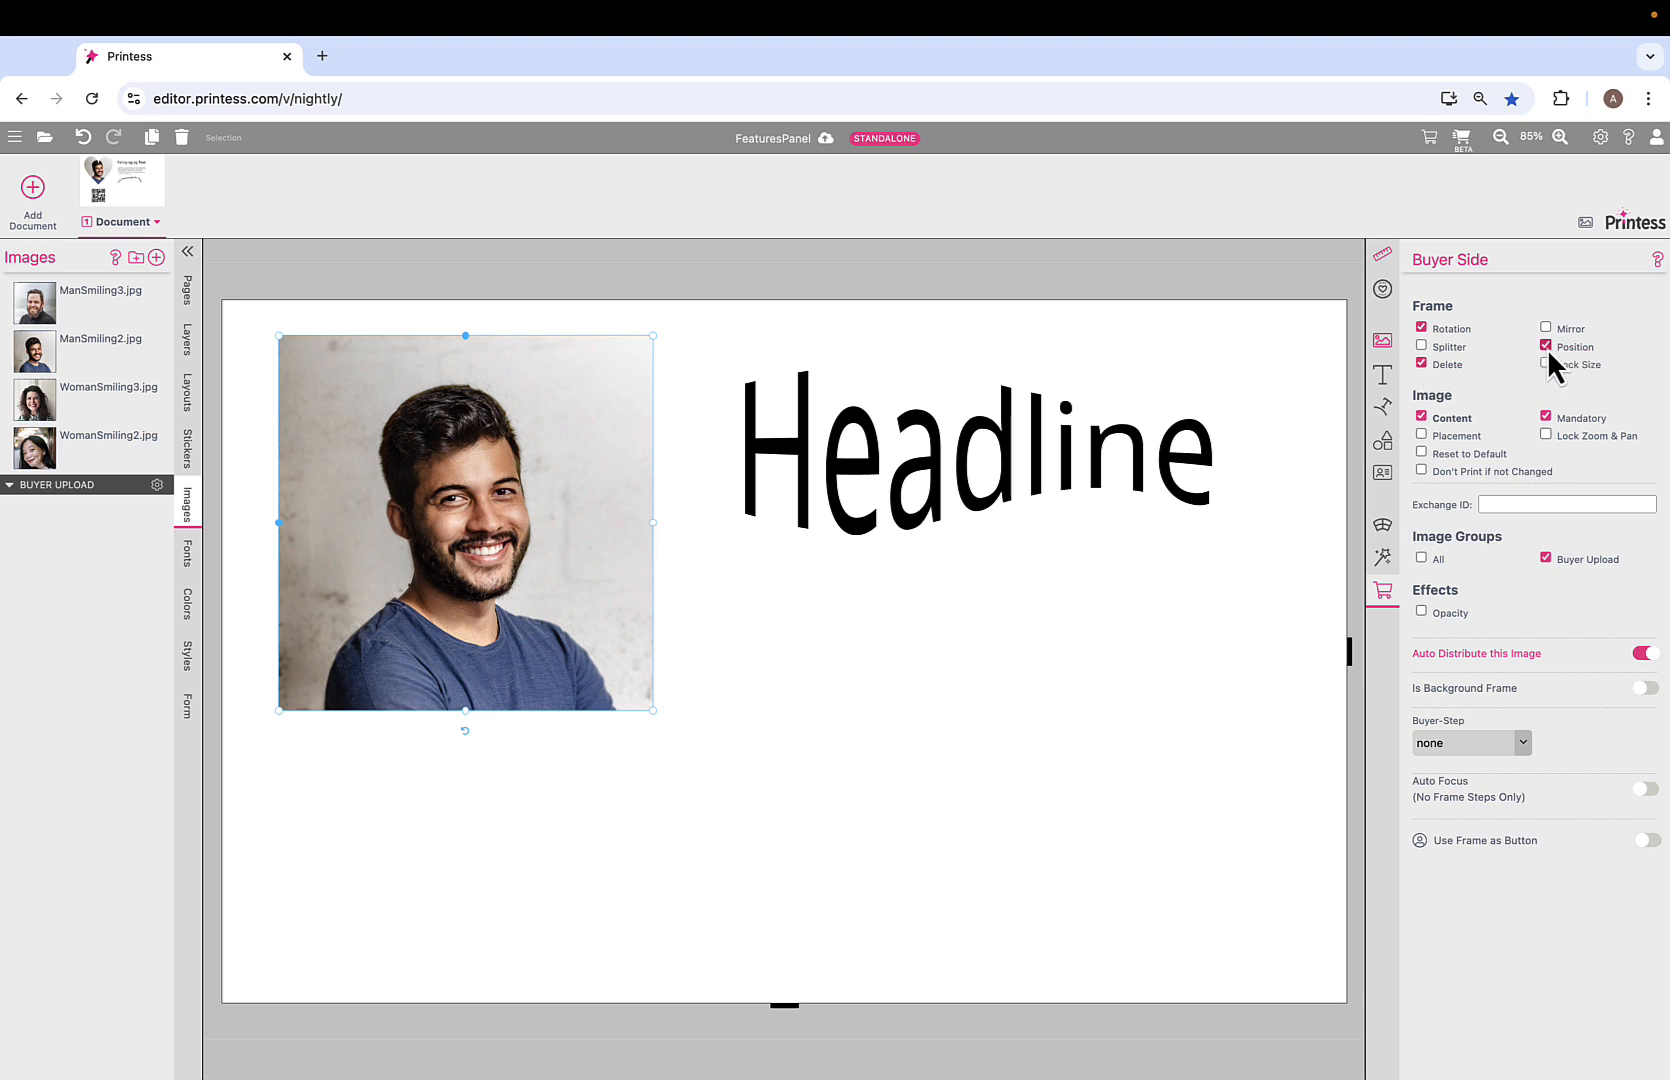
{"action": "left_click", "coordinate": [1462, 138]}
{"action": "left_click", "coordinate": [617, 467]}
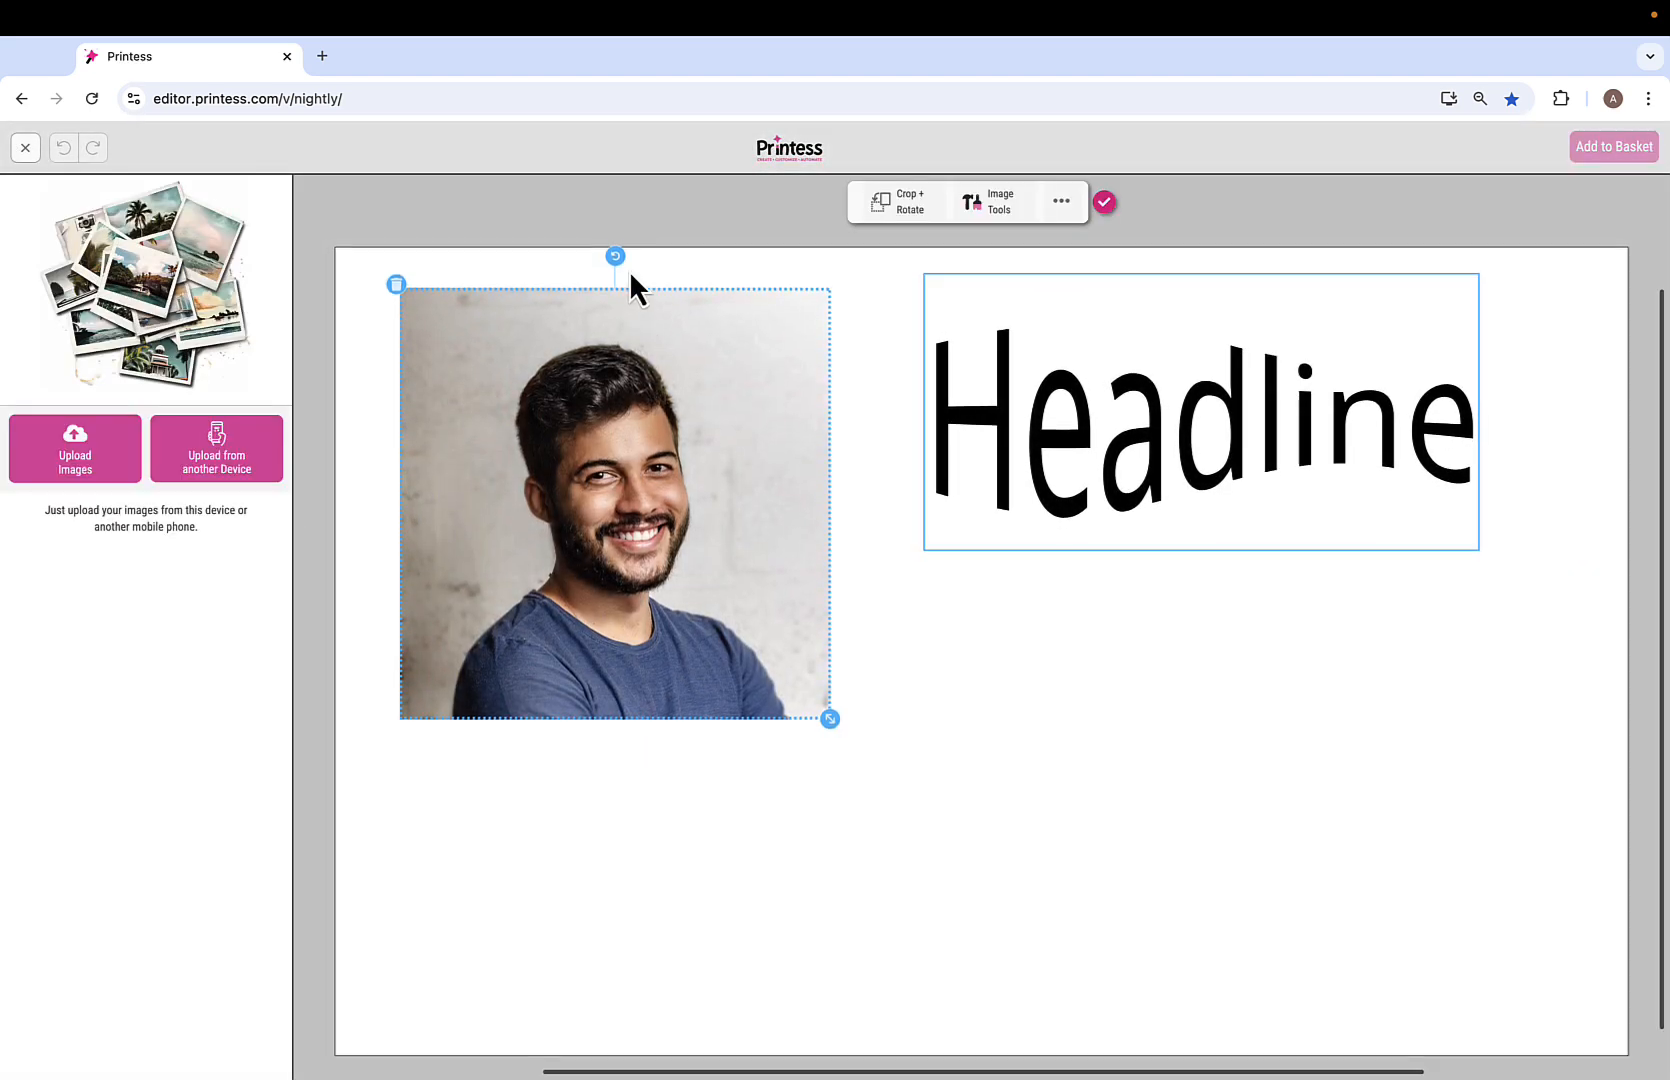
{"action": "left_click_drag", "start_coordinate": [617, 275], "coordinate": [548, 298]}
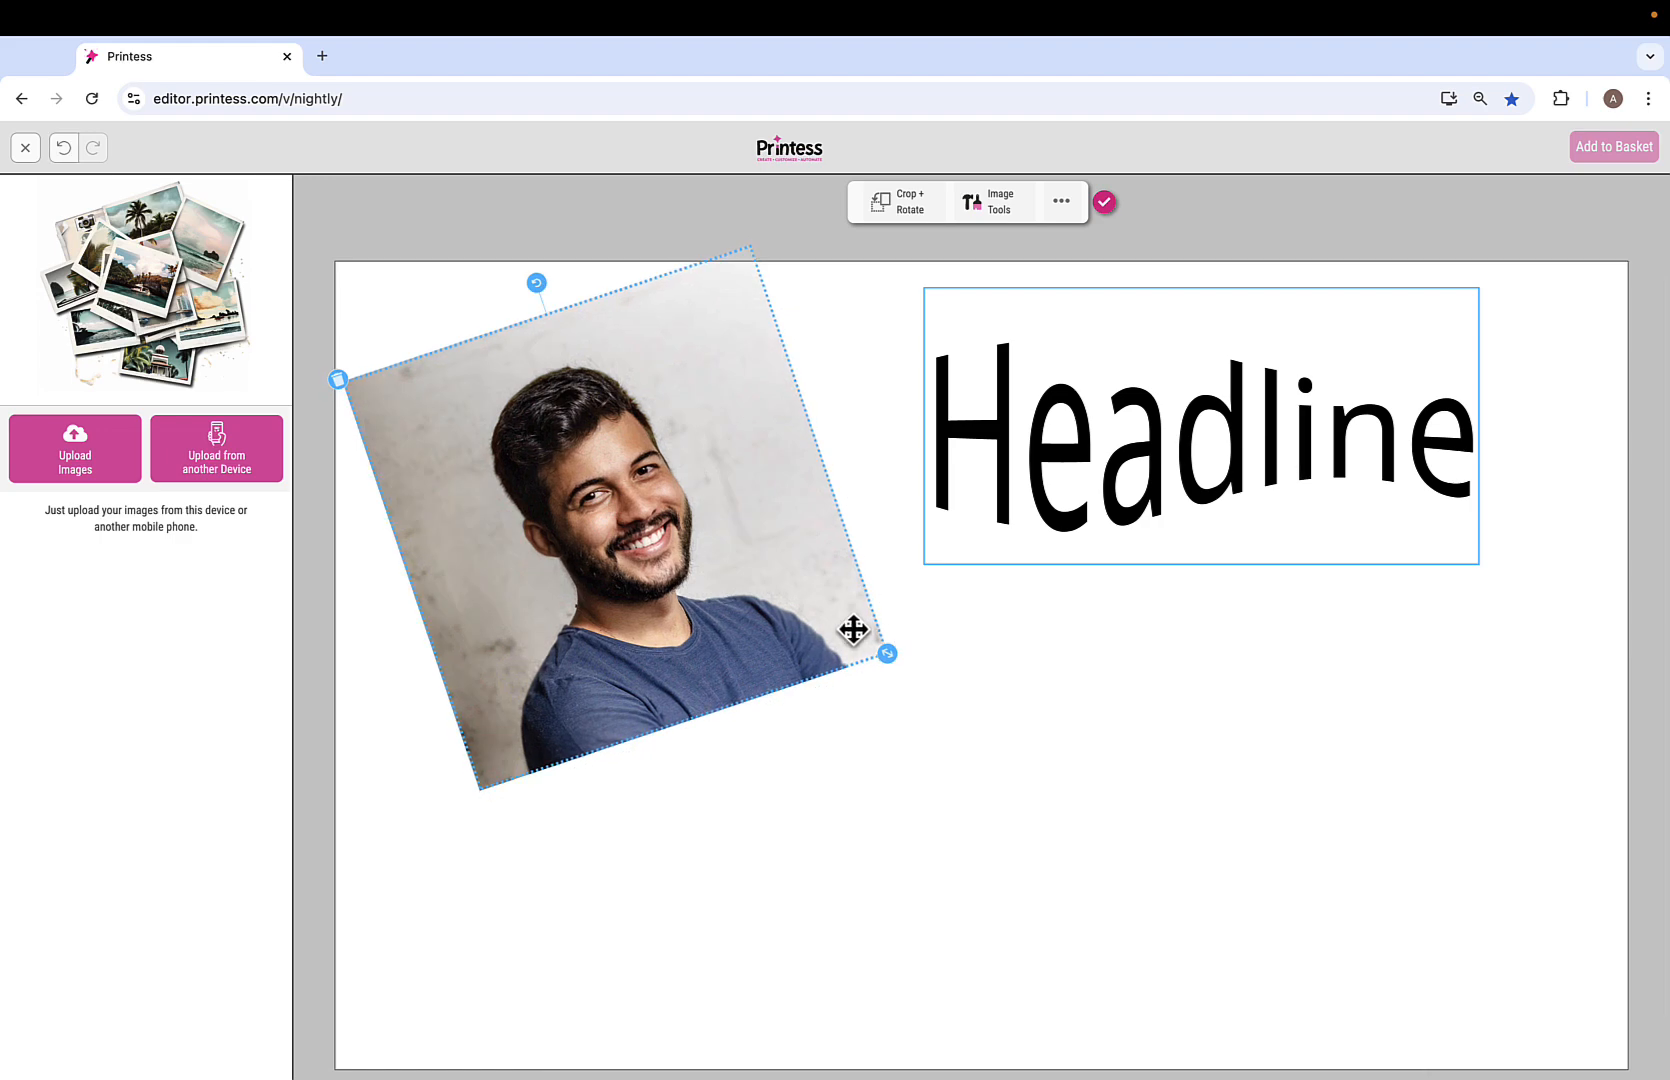
{"action": "left_click_drag", "start_coordinate": [887, 653], "coordinate": [1325, 875]}
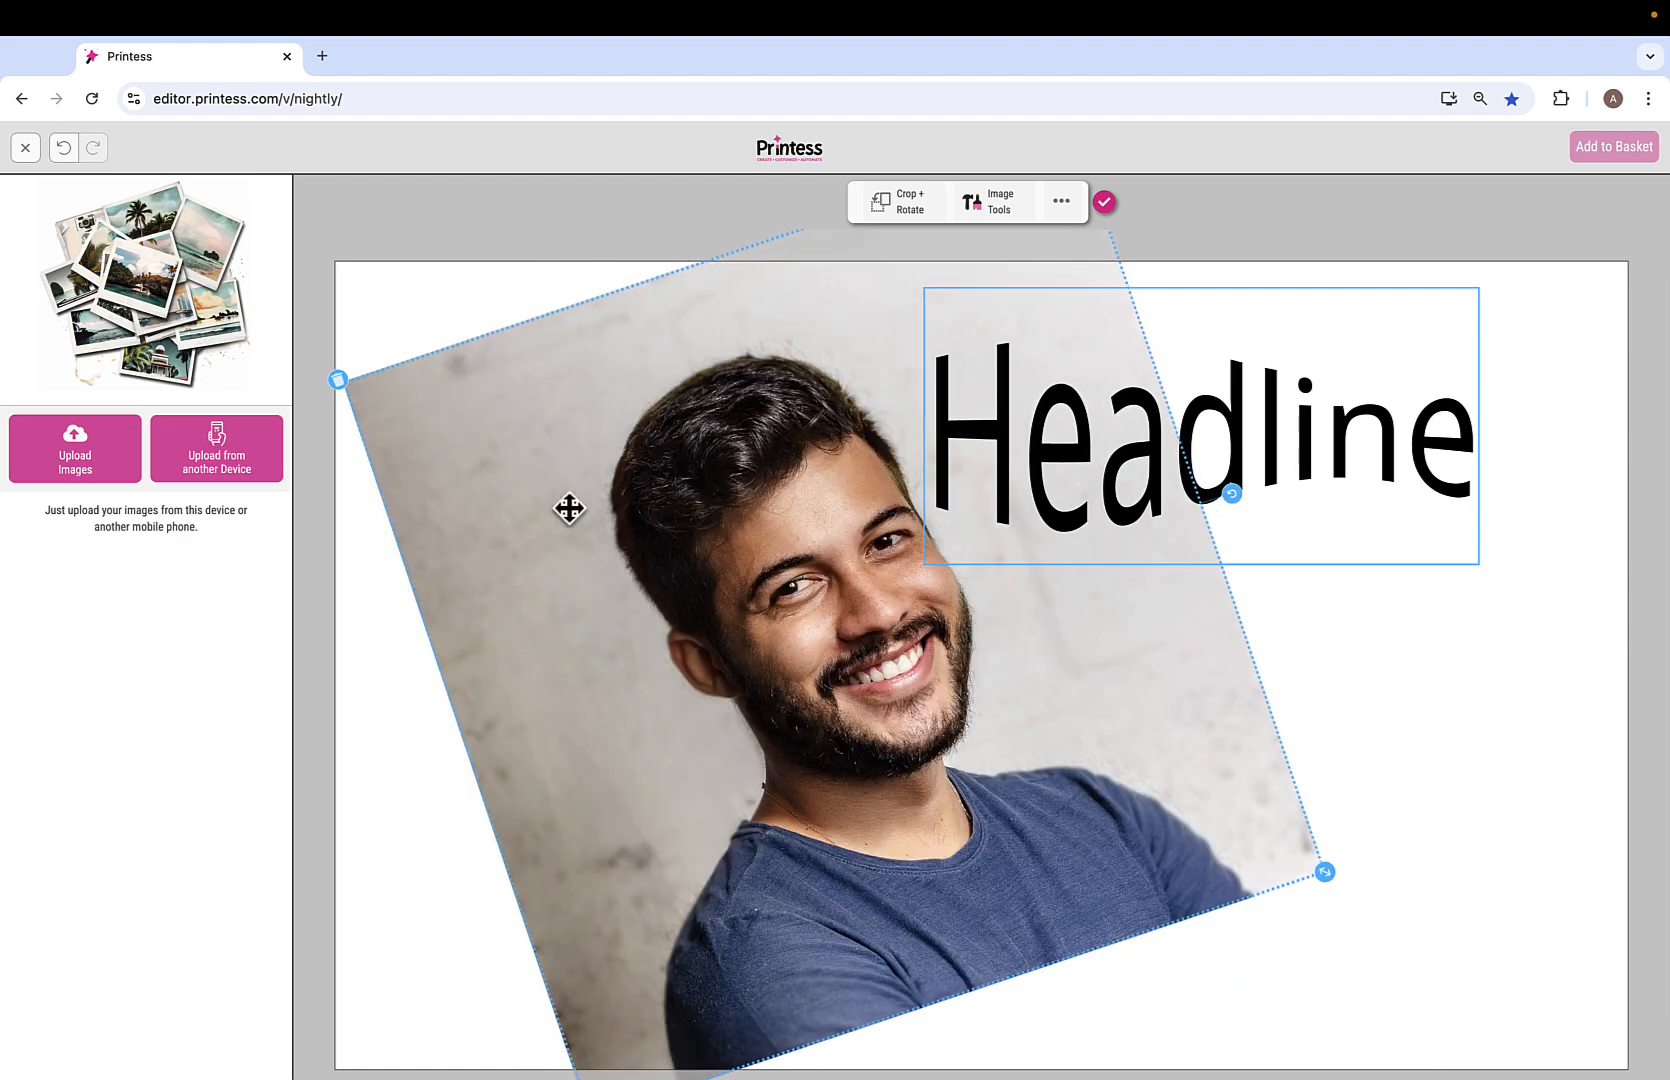
{"action": "left_click", "coordinate": [339, 381]}
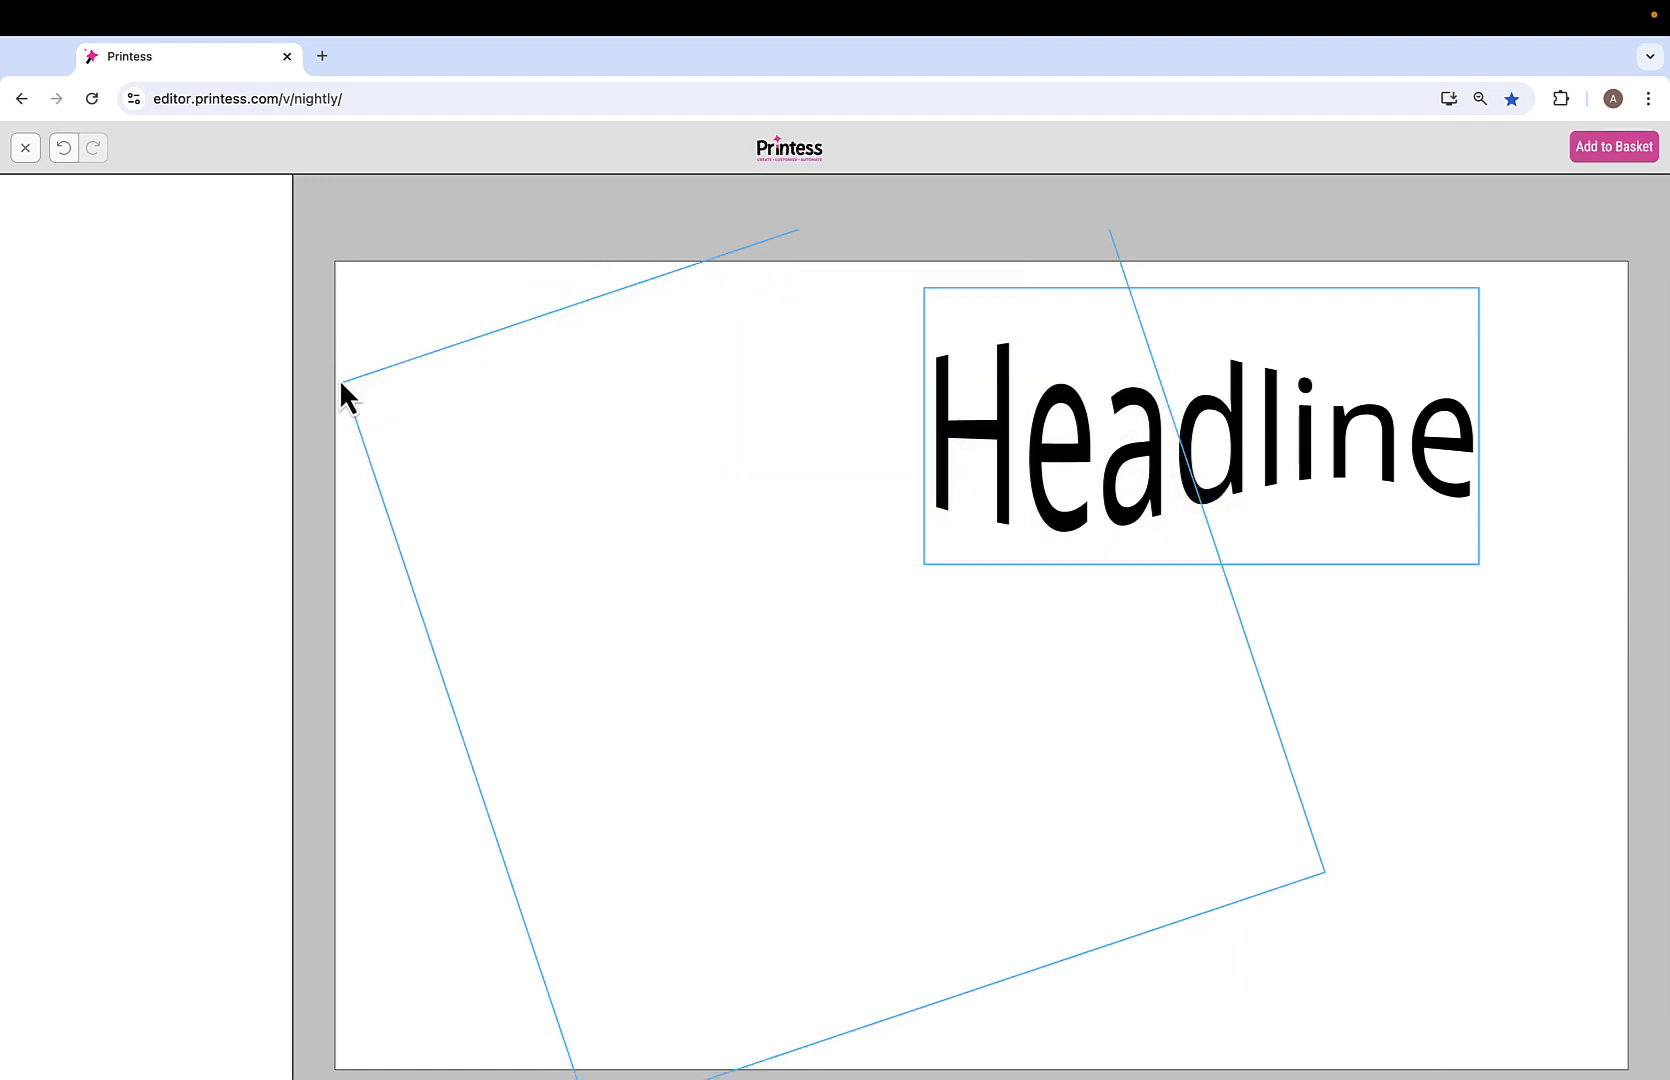
{"action": "left_click", "coordinate": [27, 148]}
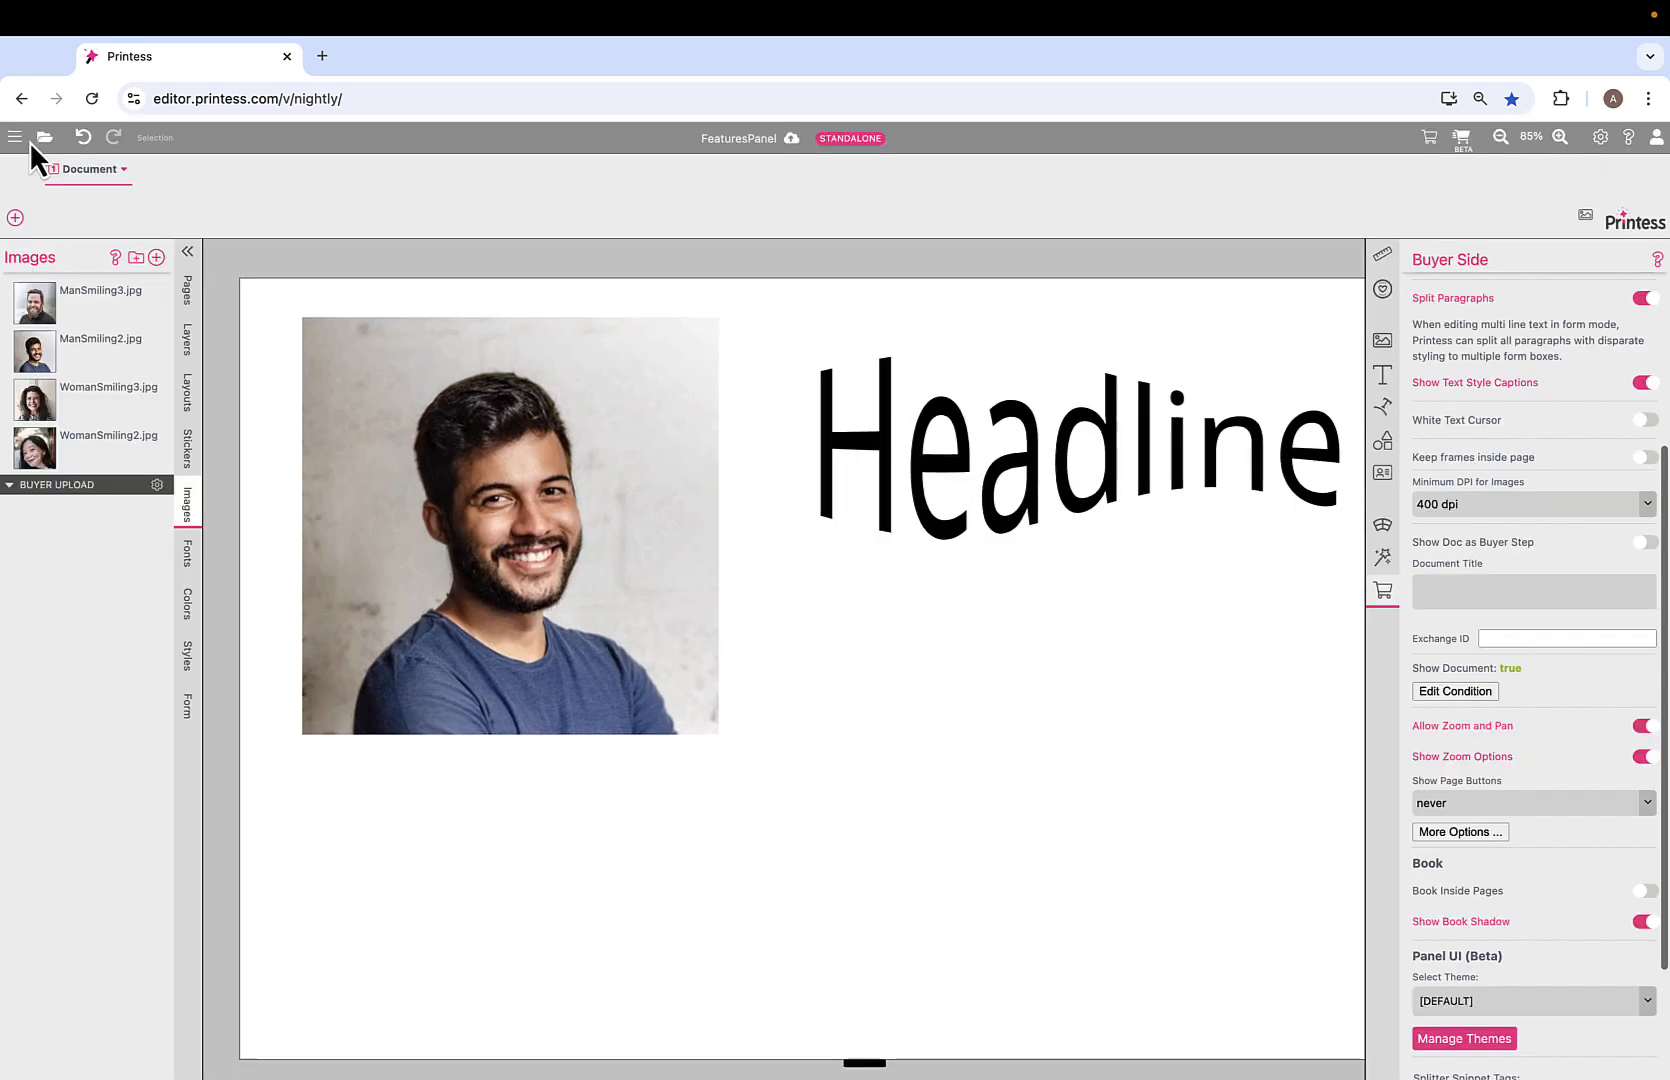
Let the buyer change the headline's font and color, and examine the colors in the Buyer Colors group.
{"action": "left_click", "coordinate": [928, 513]}
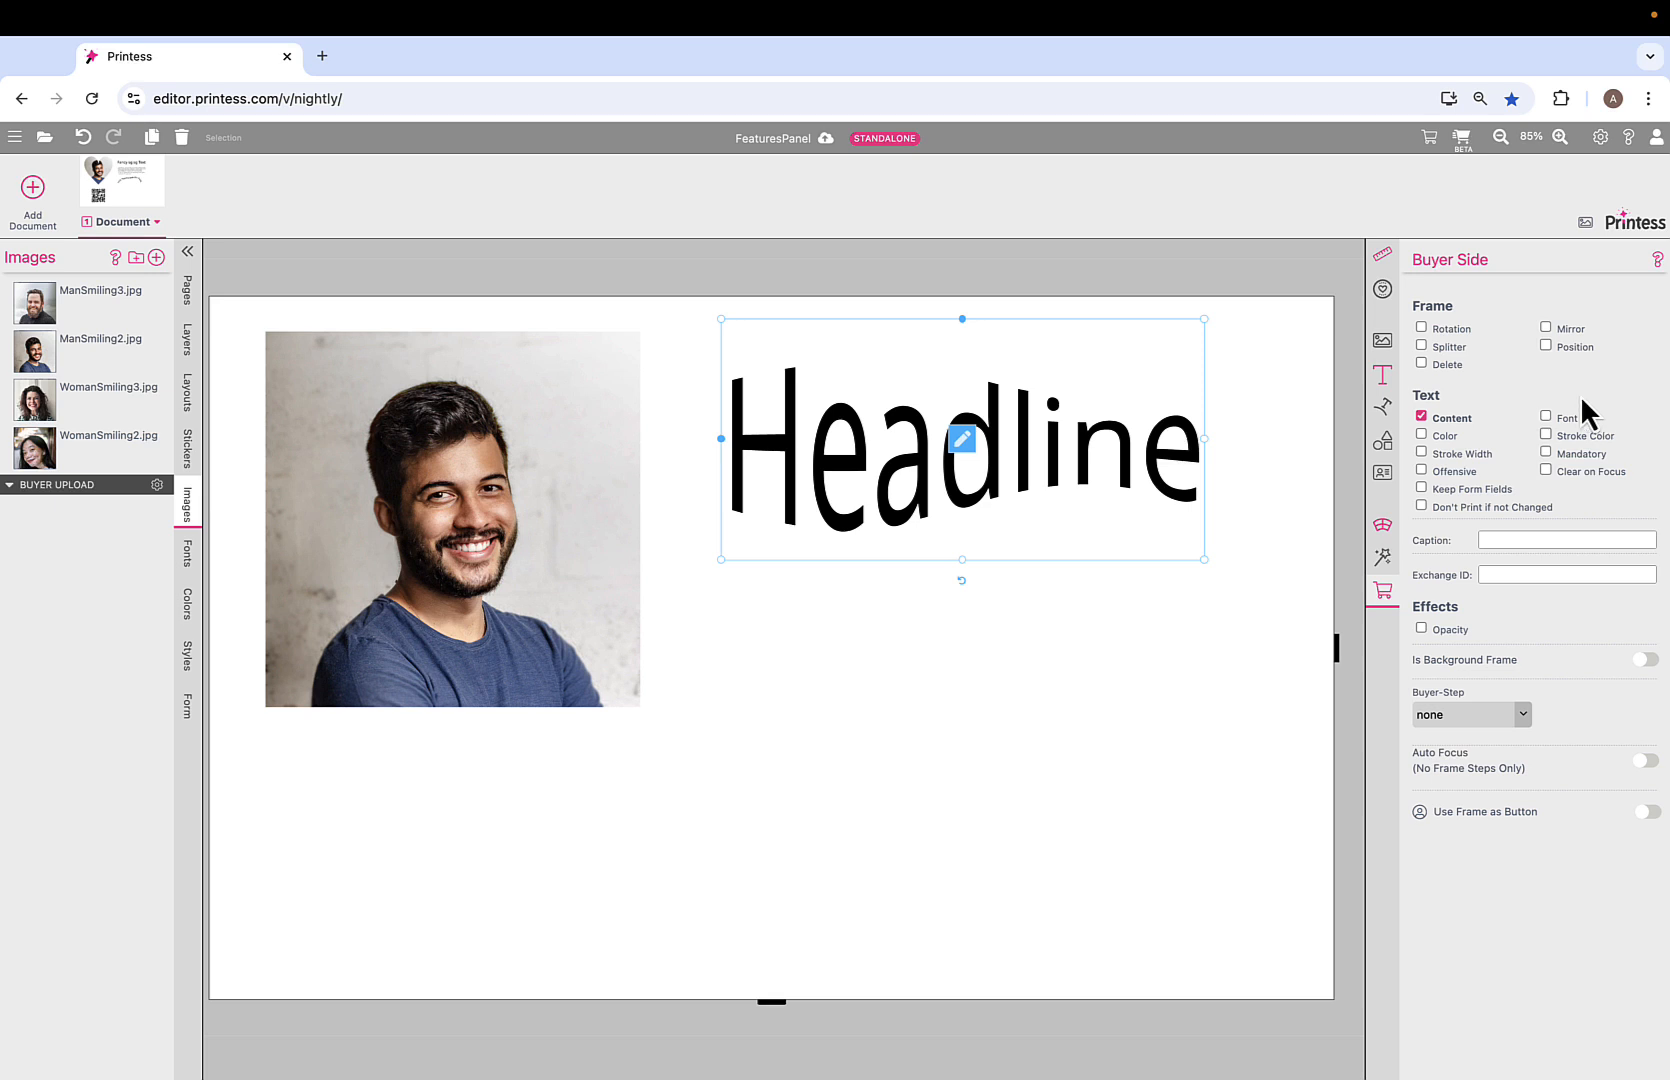
{"action": "left_click", "coordinate": [1546, 416]}
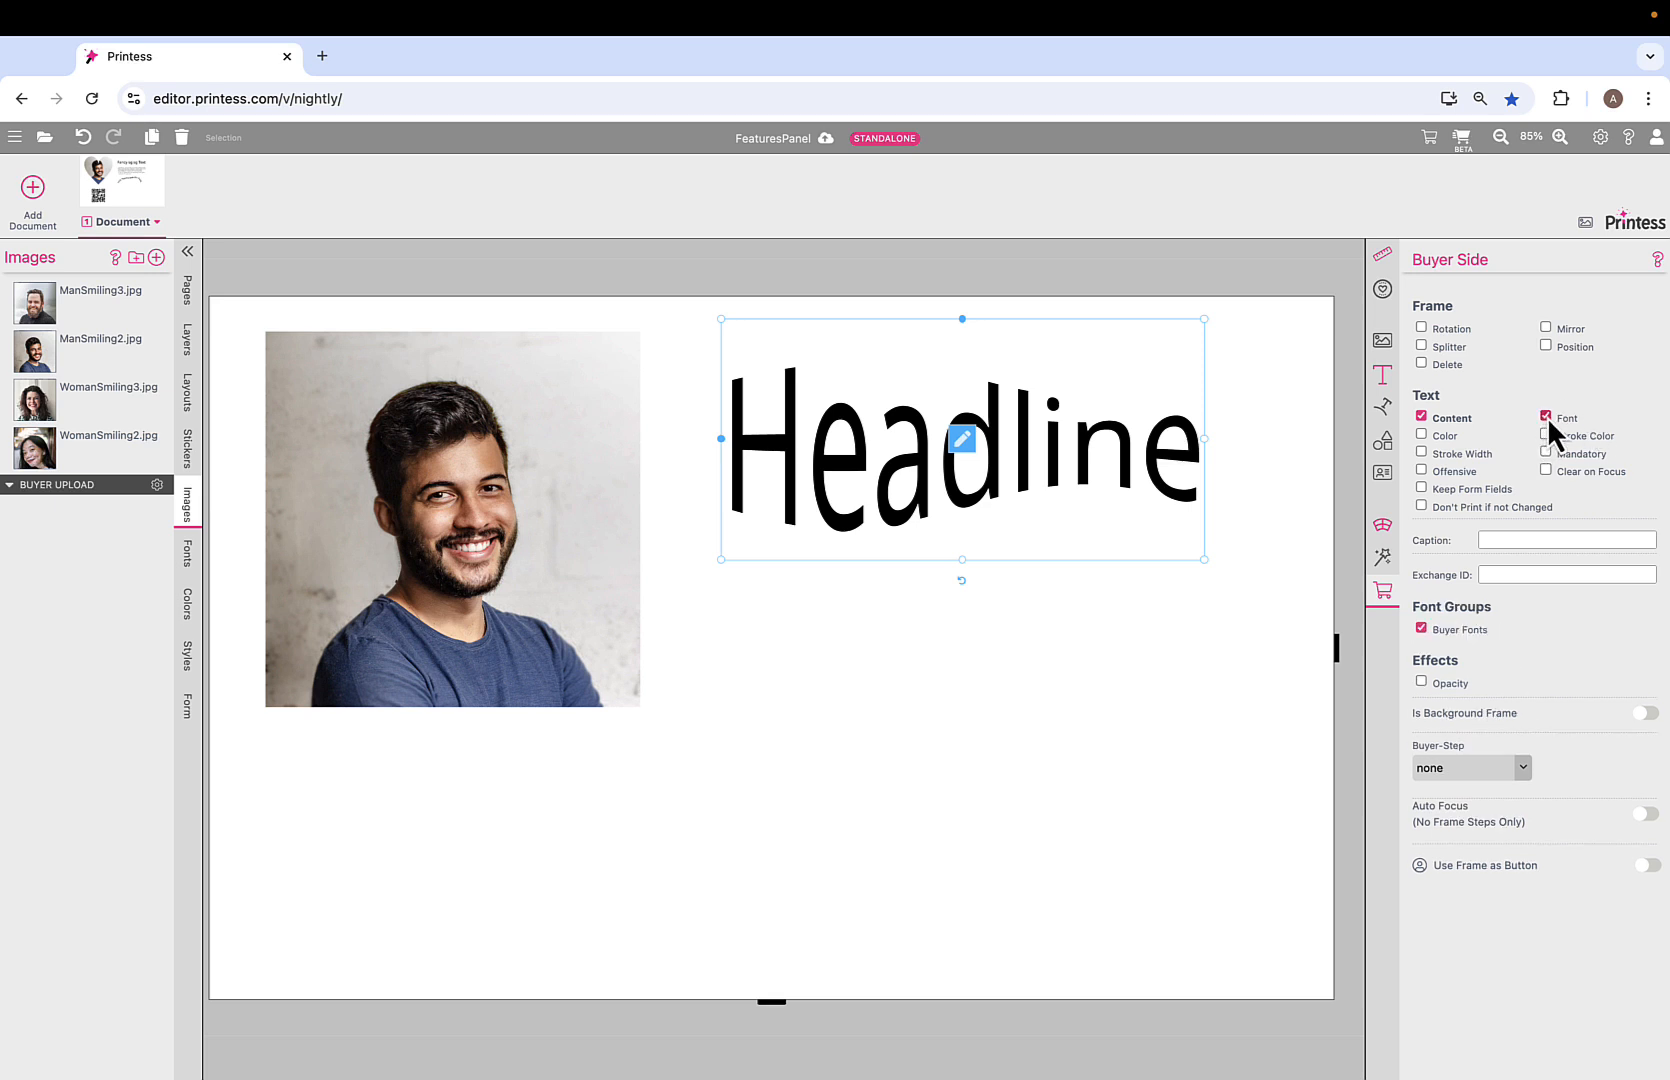
{"action": "left_click", "coordinate": [1421, 435]}
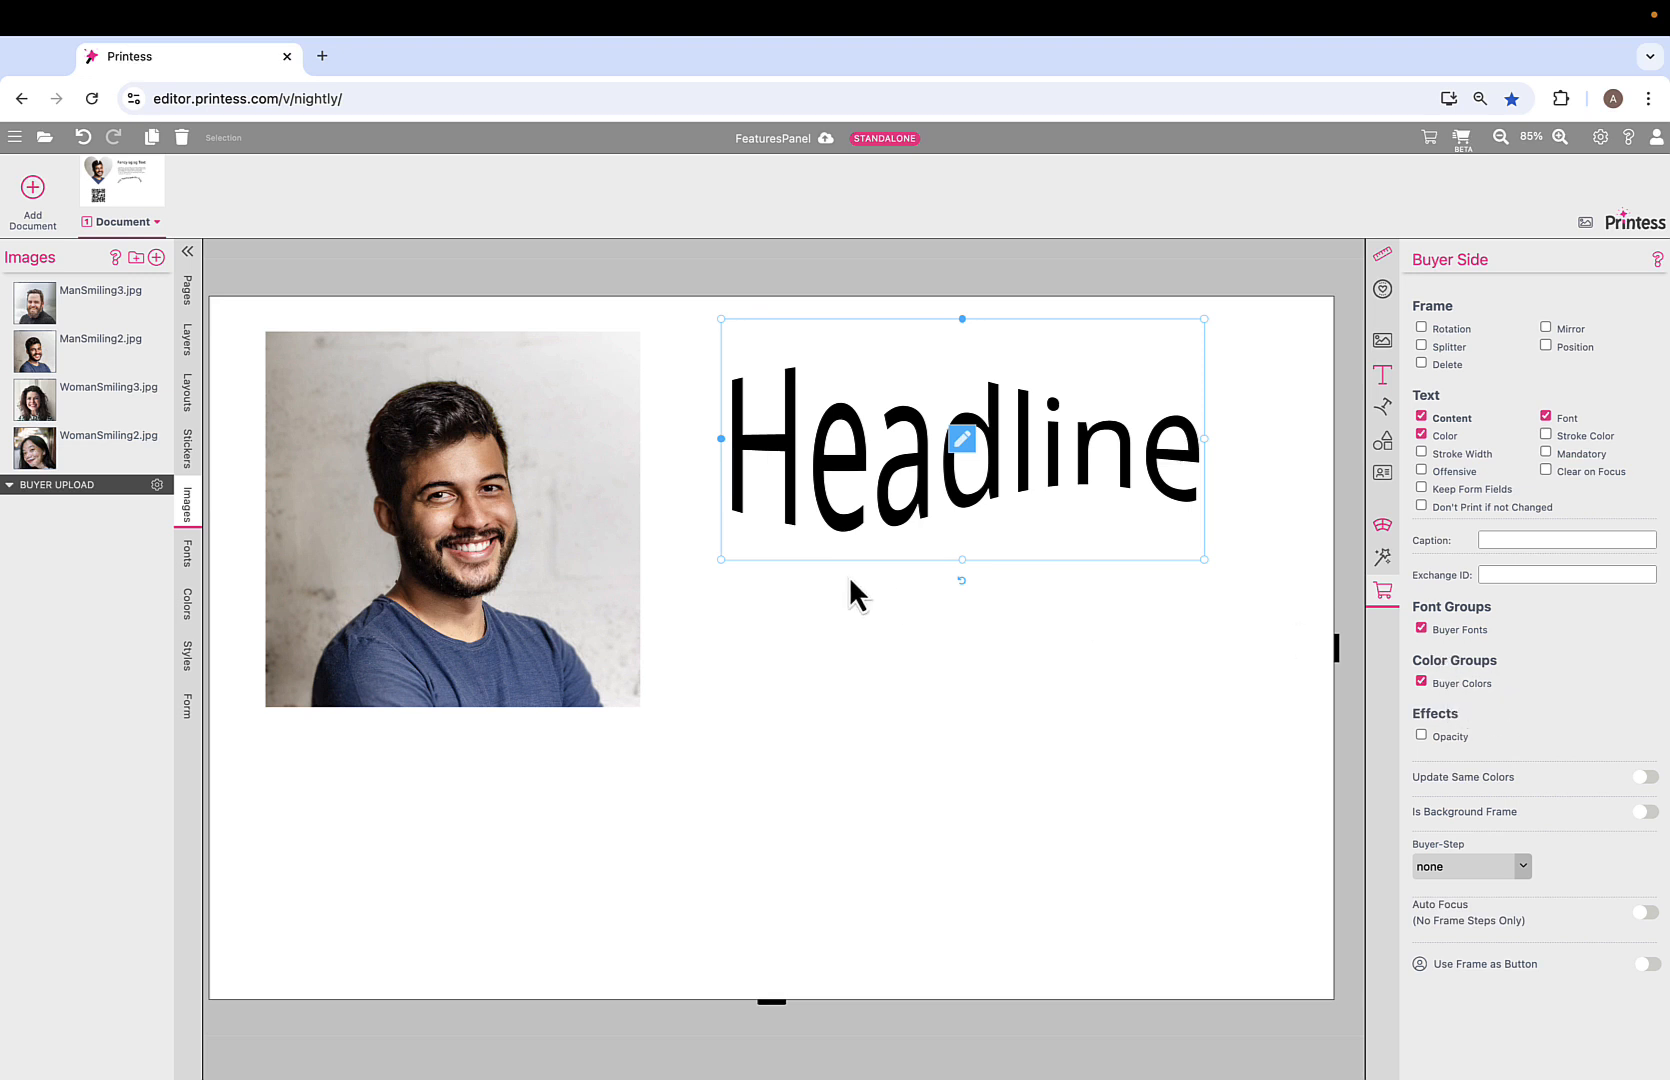
{"action": "left_click", "coordinate": [187, 608]}
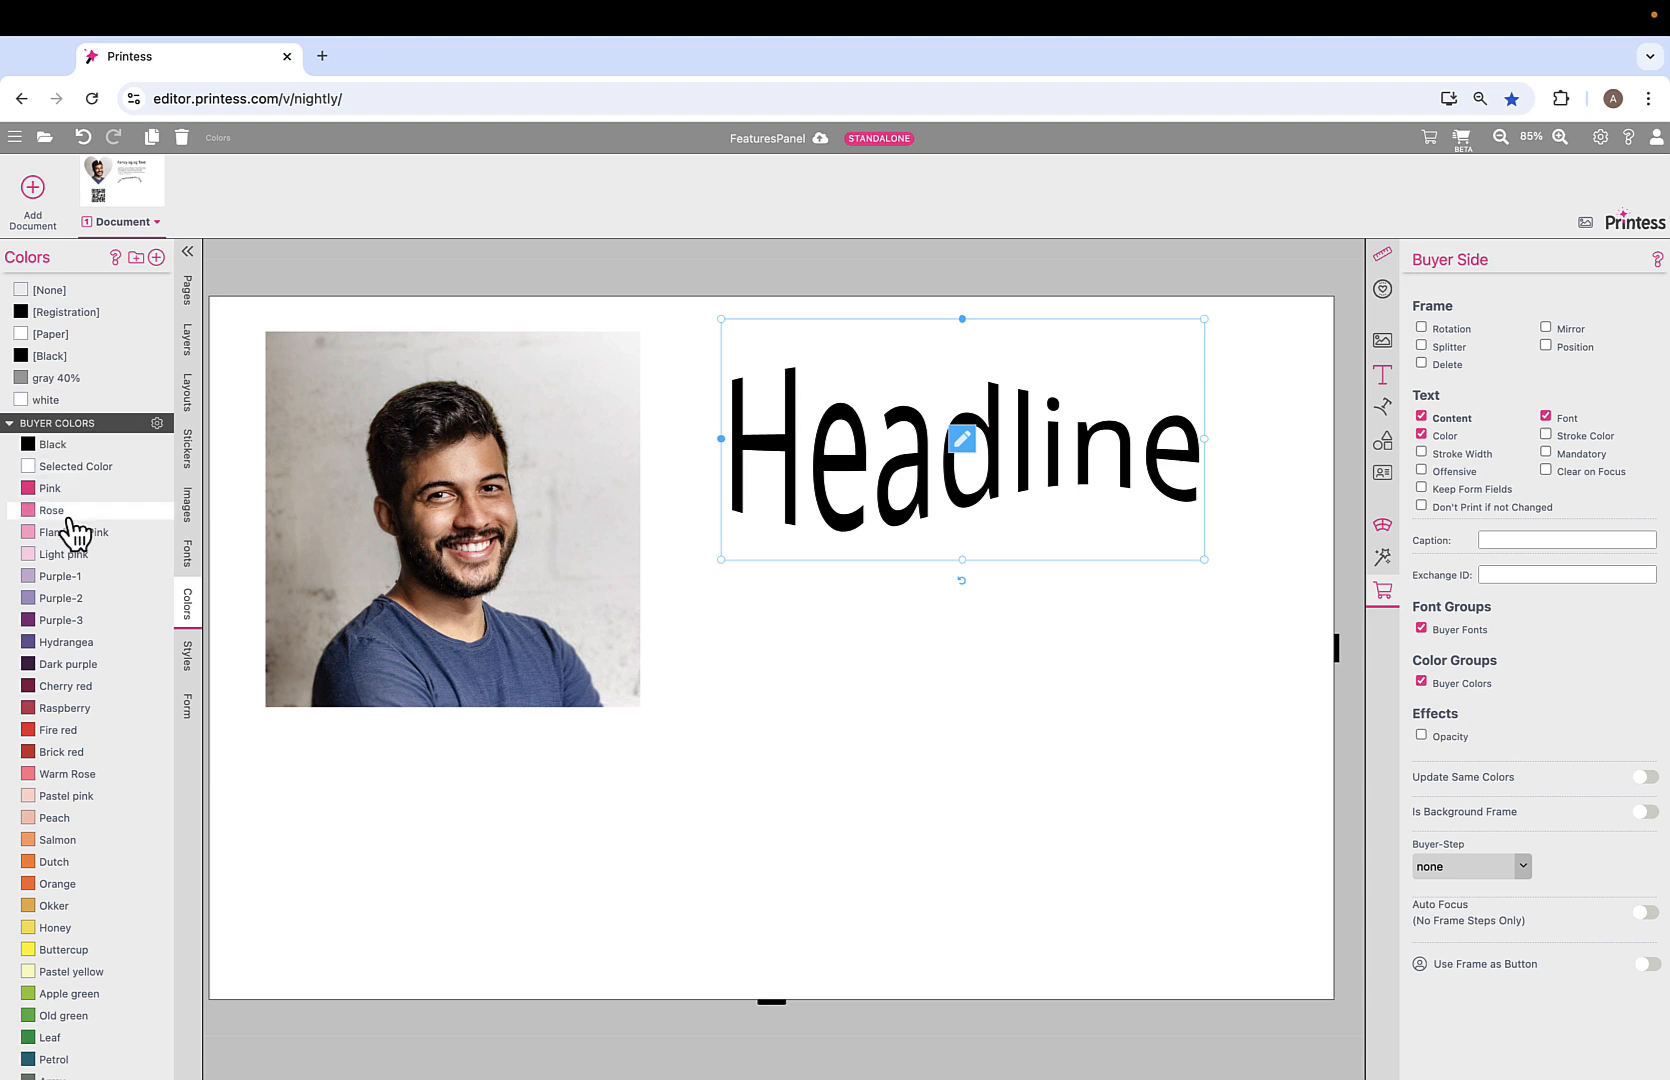
Upload all five font files from the Fonts folder, SpecialElite-Regular.ttf through Ubuntu-Regular.ttf, and move the fonts into the Buyer Fonts group.
{"action": "left_click", "coordinate": [196, 556]}
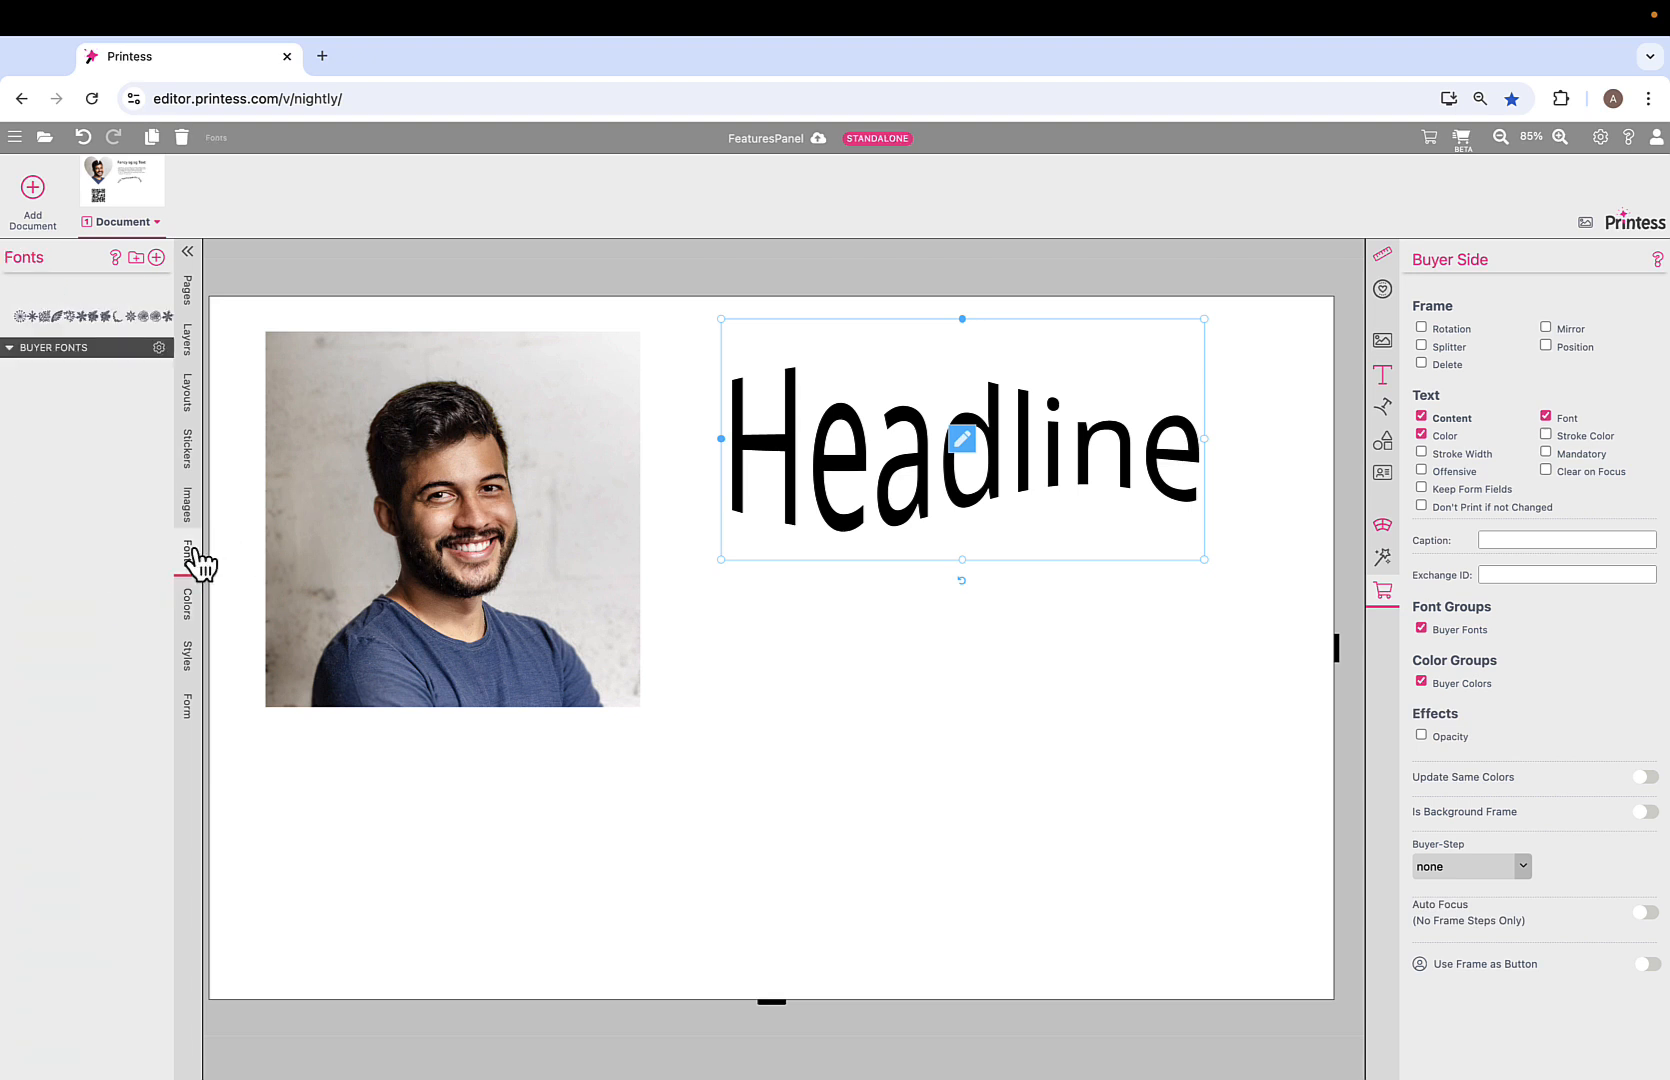
{"action": "left_click", "coordinate": [156, 258]}
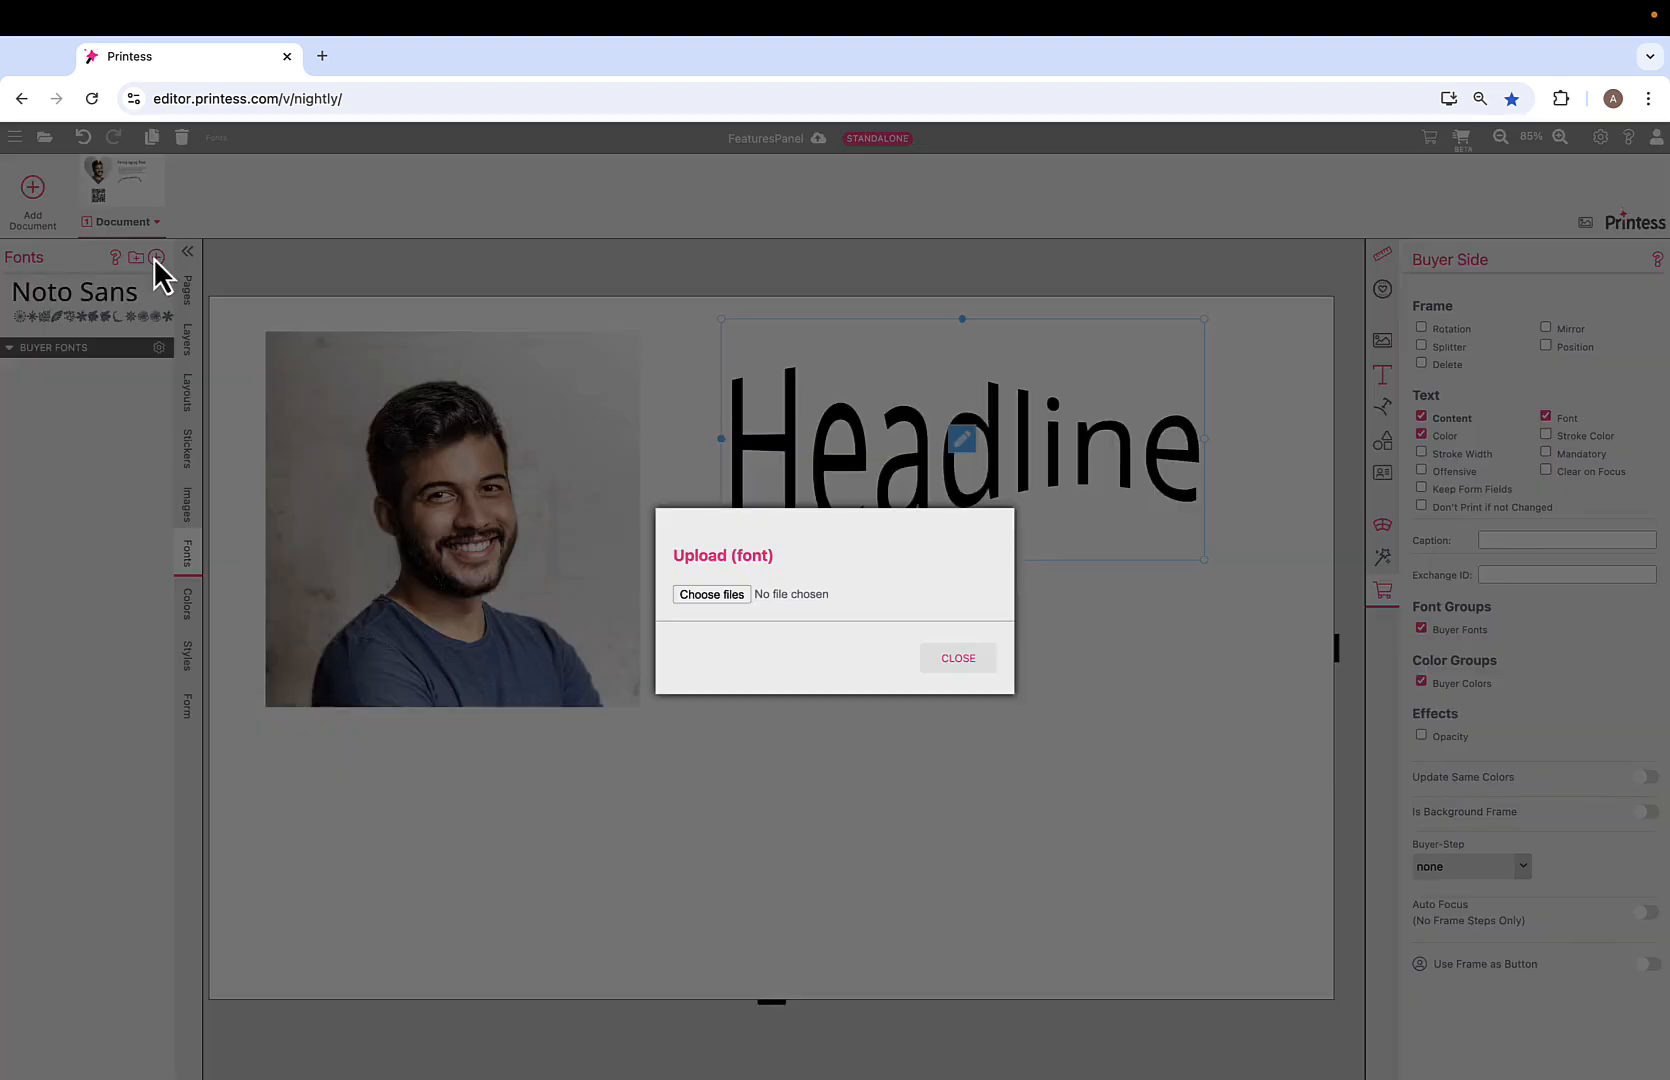
{"action": "left_click", "coordinate": [709, 594]}
{"action": "left_click", "coordinate": [908, 421]}
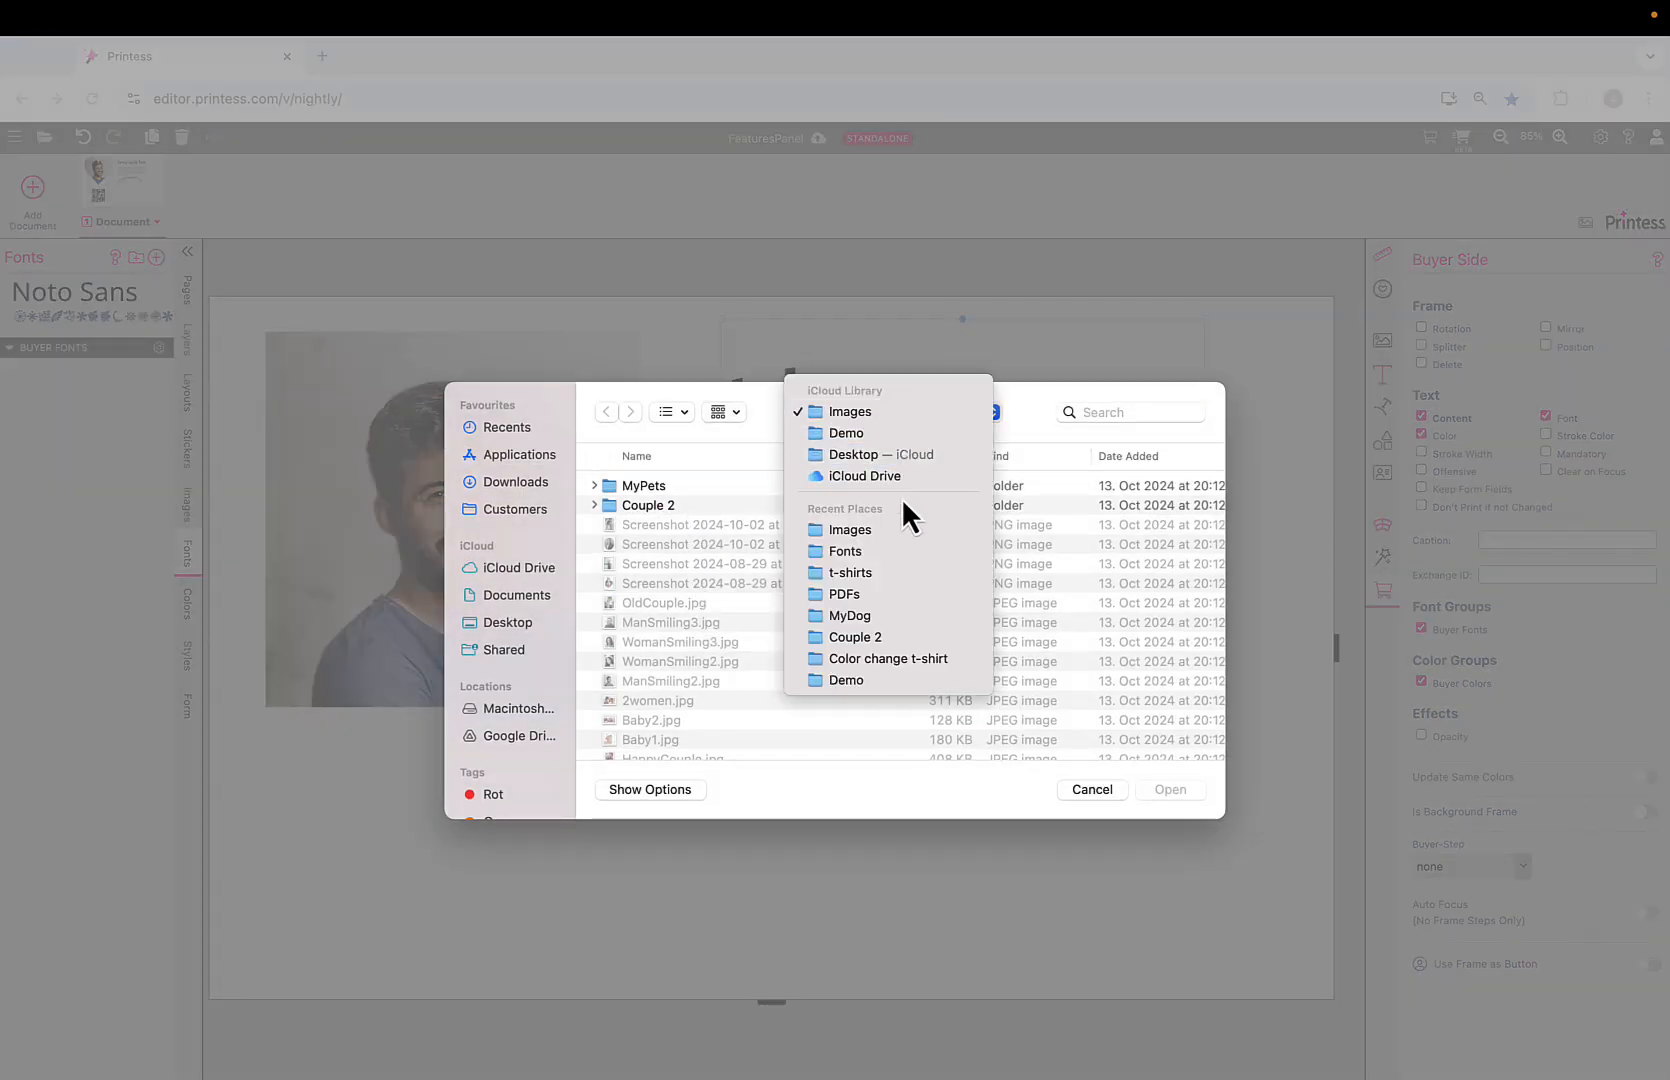
{"action": "left_click", "coordinate": [895, 558]}
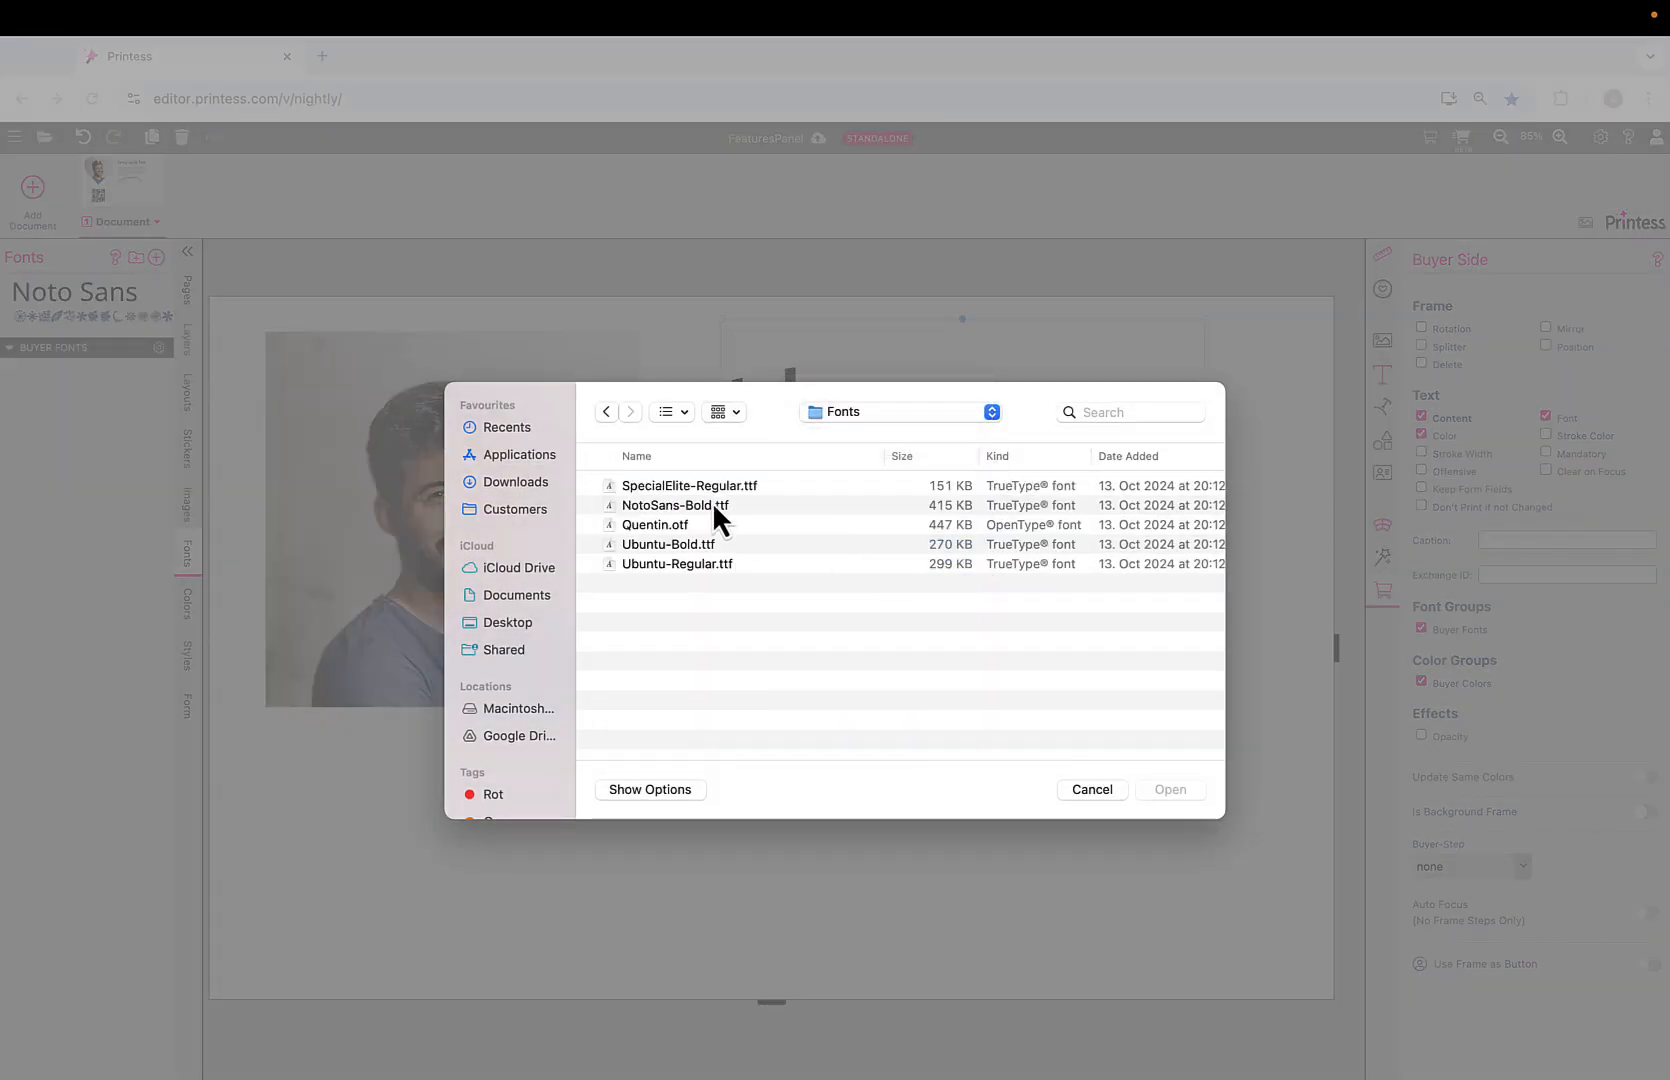
{"action": "left_click", "coordinate": [673, 486]}
{"action": "left_click", "coordinate": [682, 566], "text": "shift"}
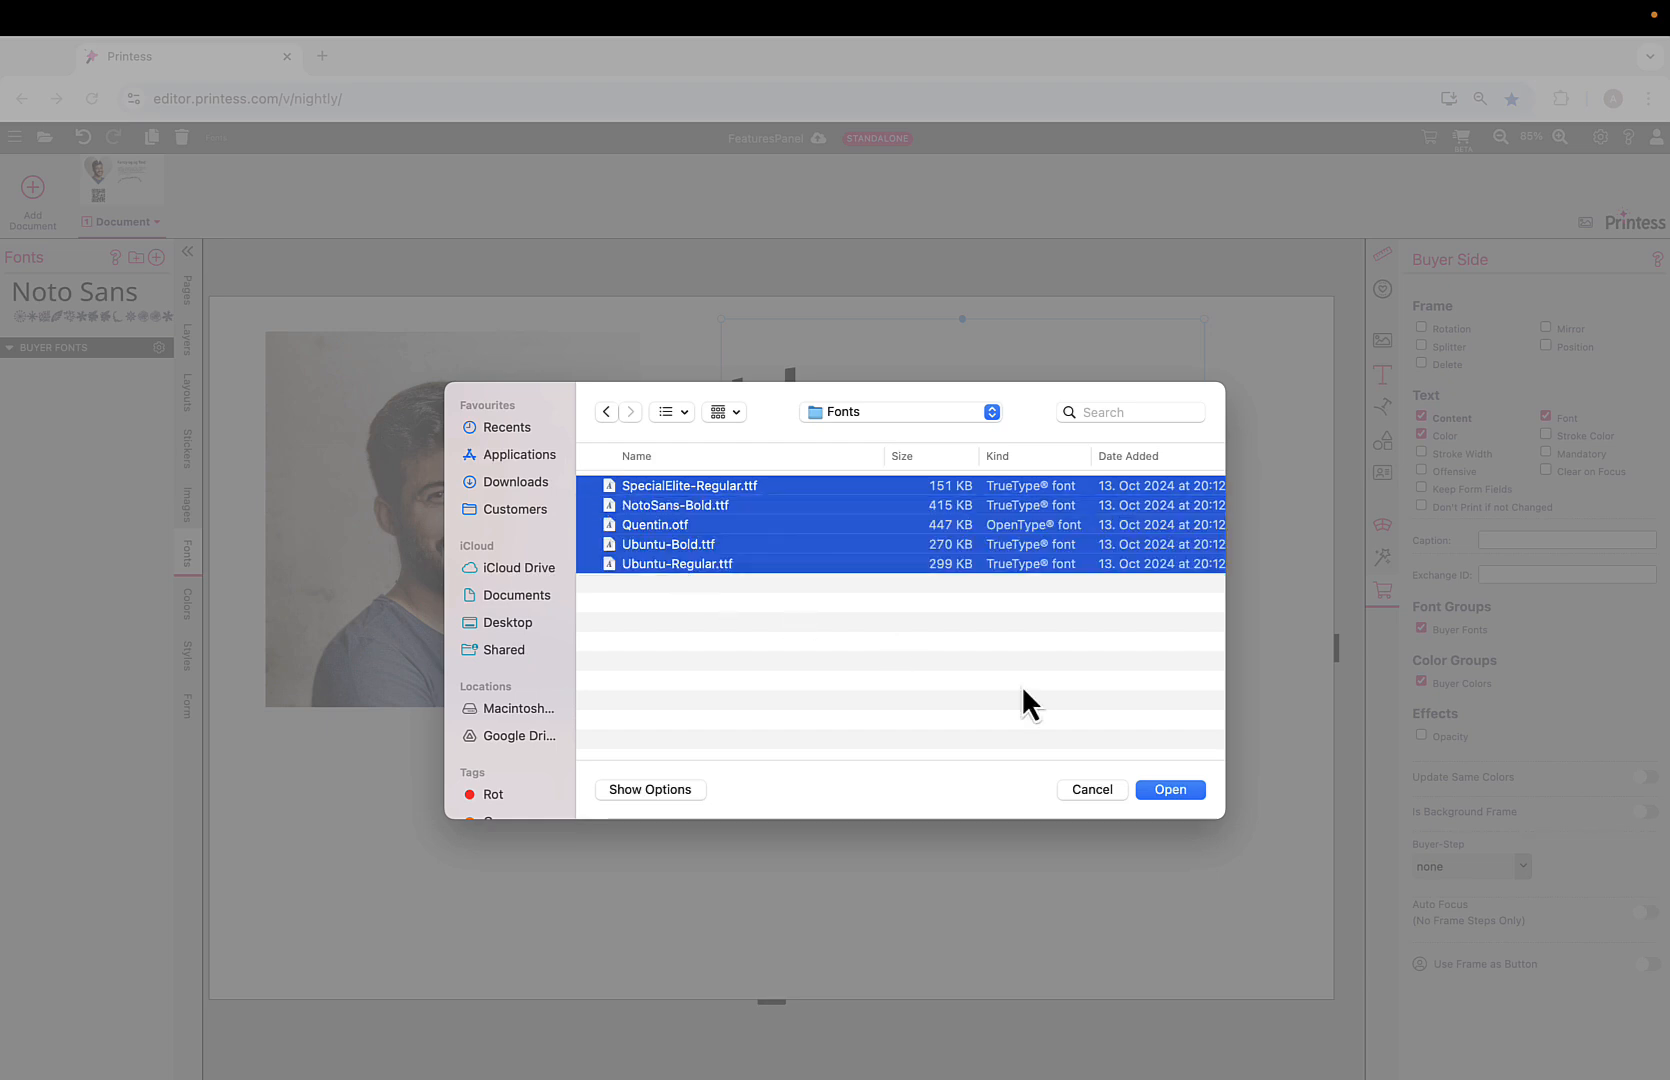
{"action": "left_click", "coordinate": [1178, 795]}
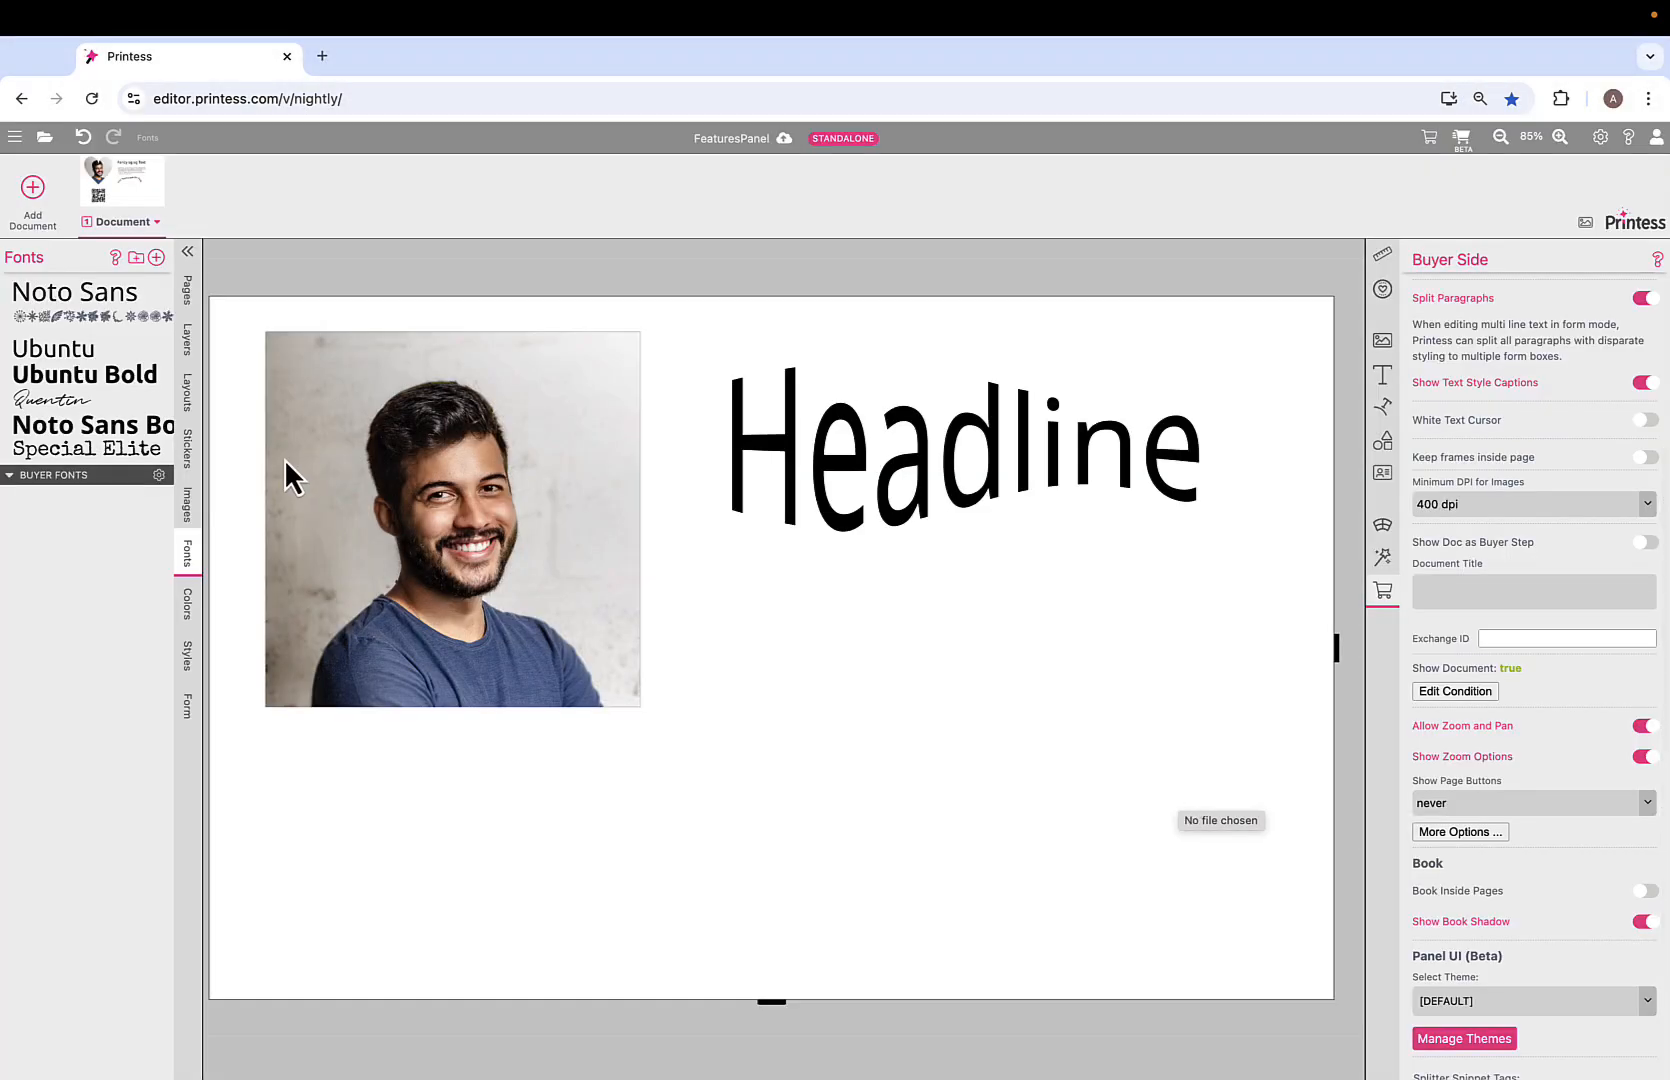
{"action": "left_click", "coordinate": [62, 452], "text": "shift"}
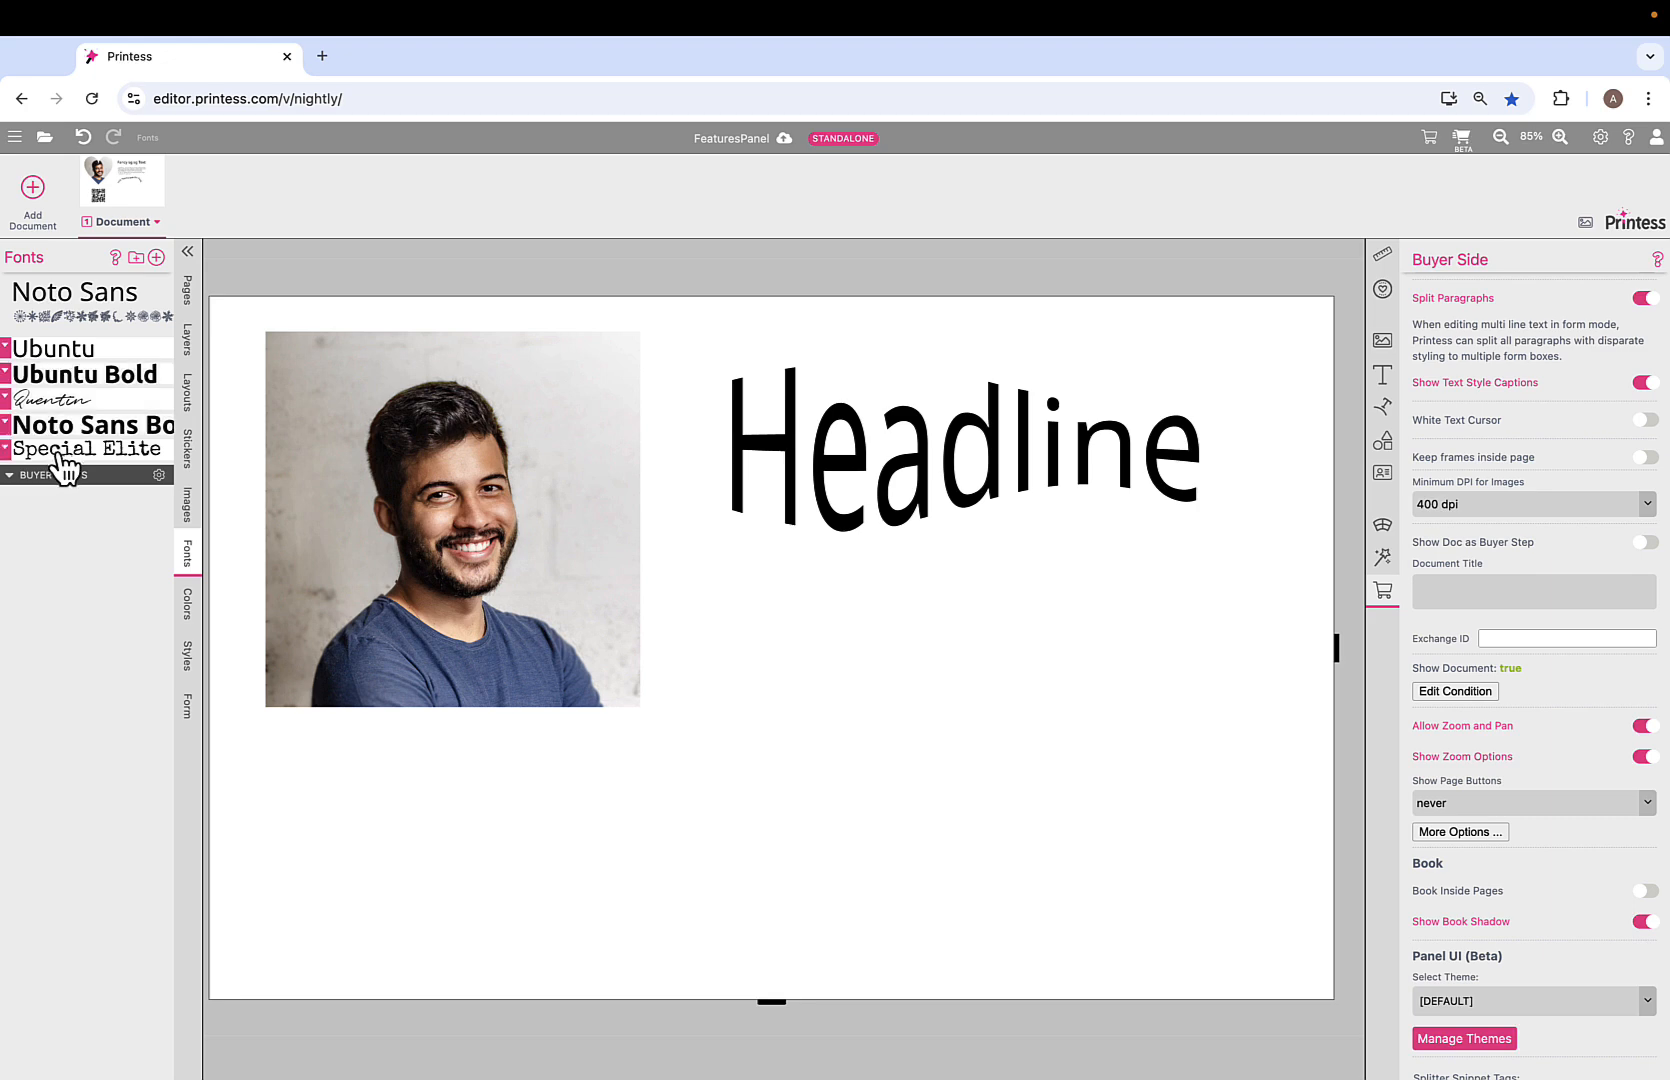
{"action": "left_click_drag", "start_coordinate": [57, 358], "coordinate": [70, 490]}
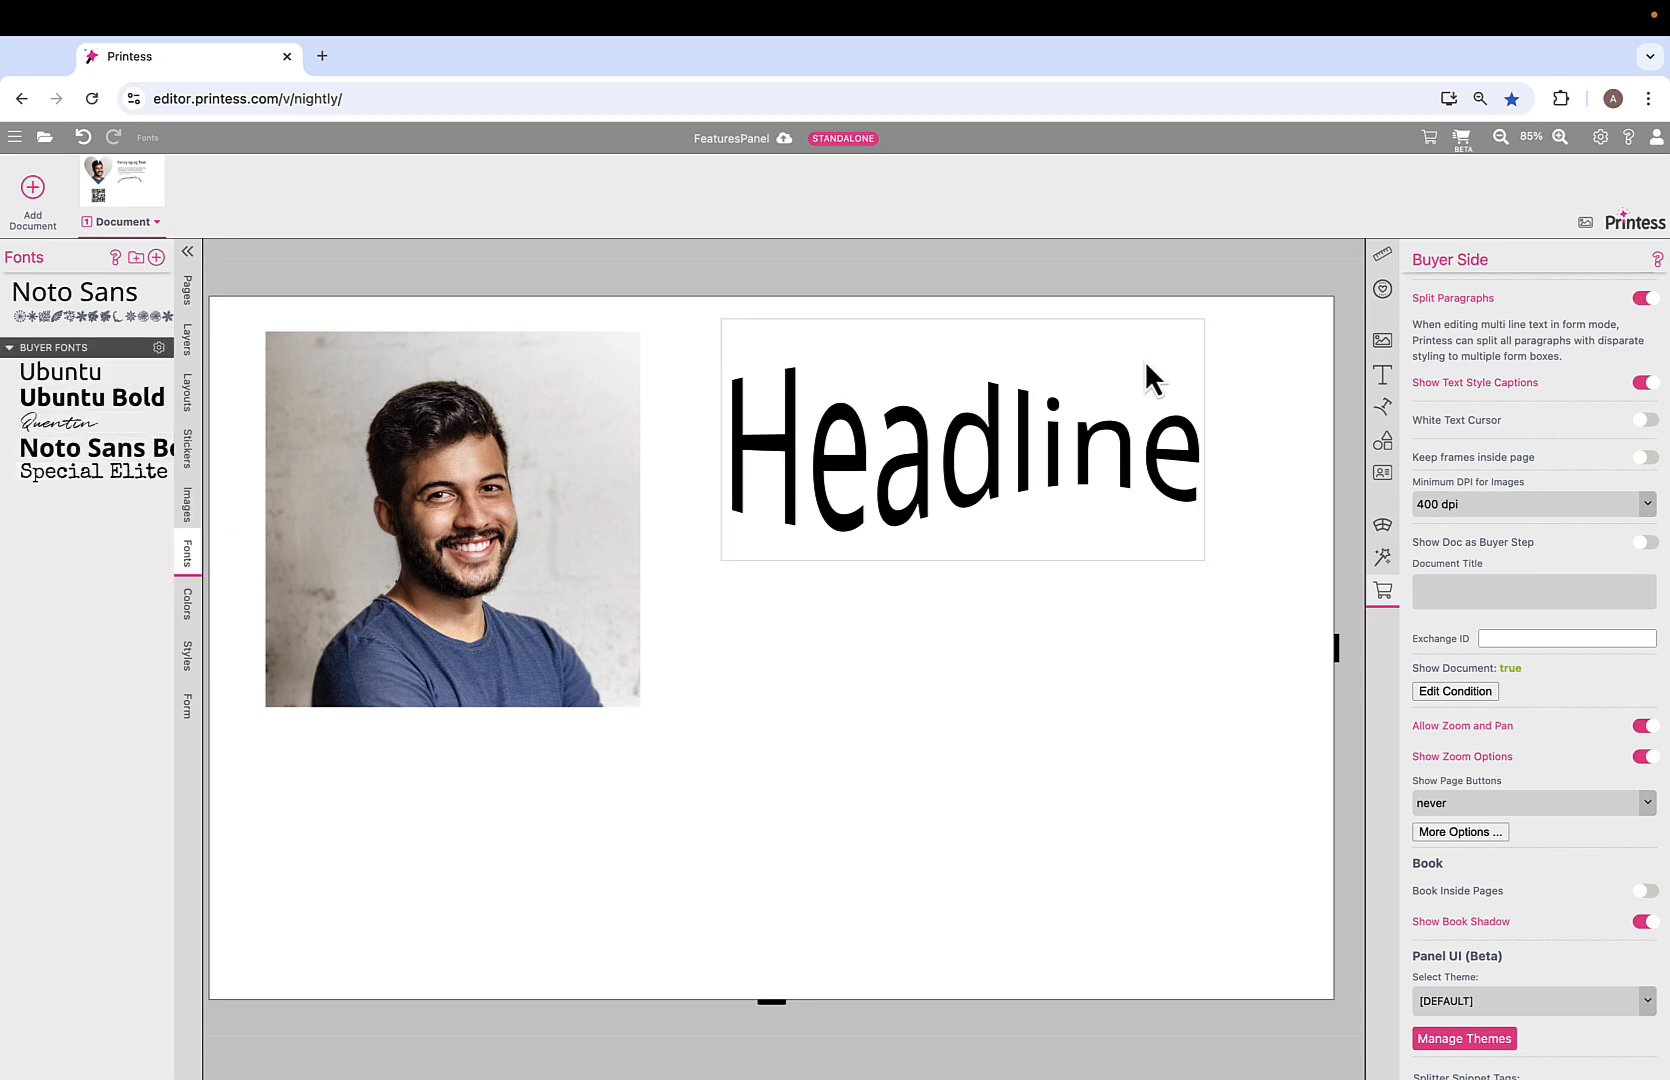
Test the buyer view by changing the headline to "Hello" in orange Ubuntu, and return to the designer side.
{"action": "left_click", "coordinate": [1461, 139]}
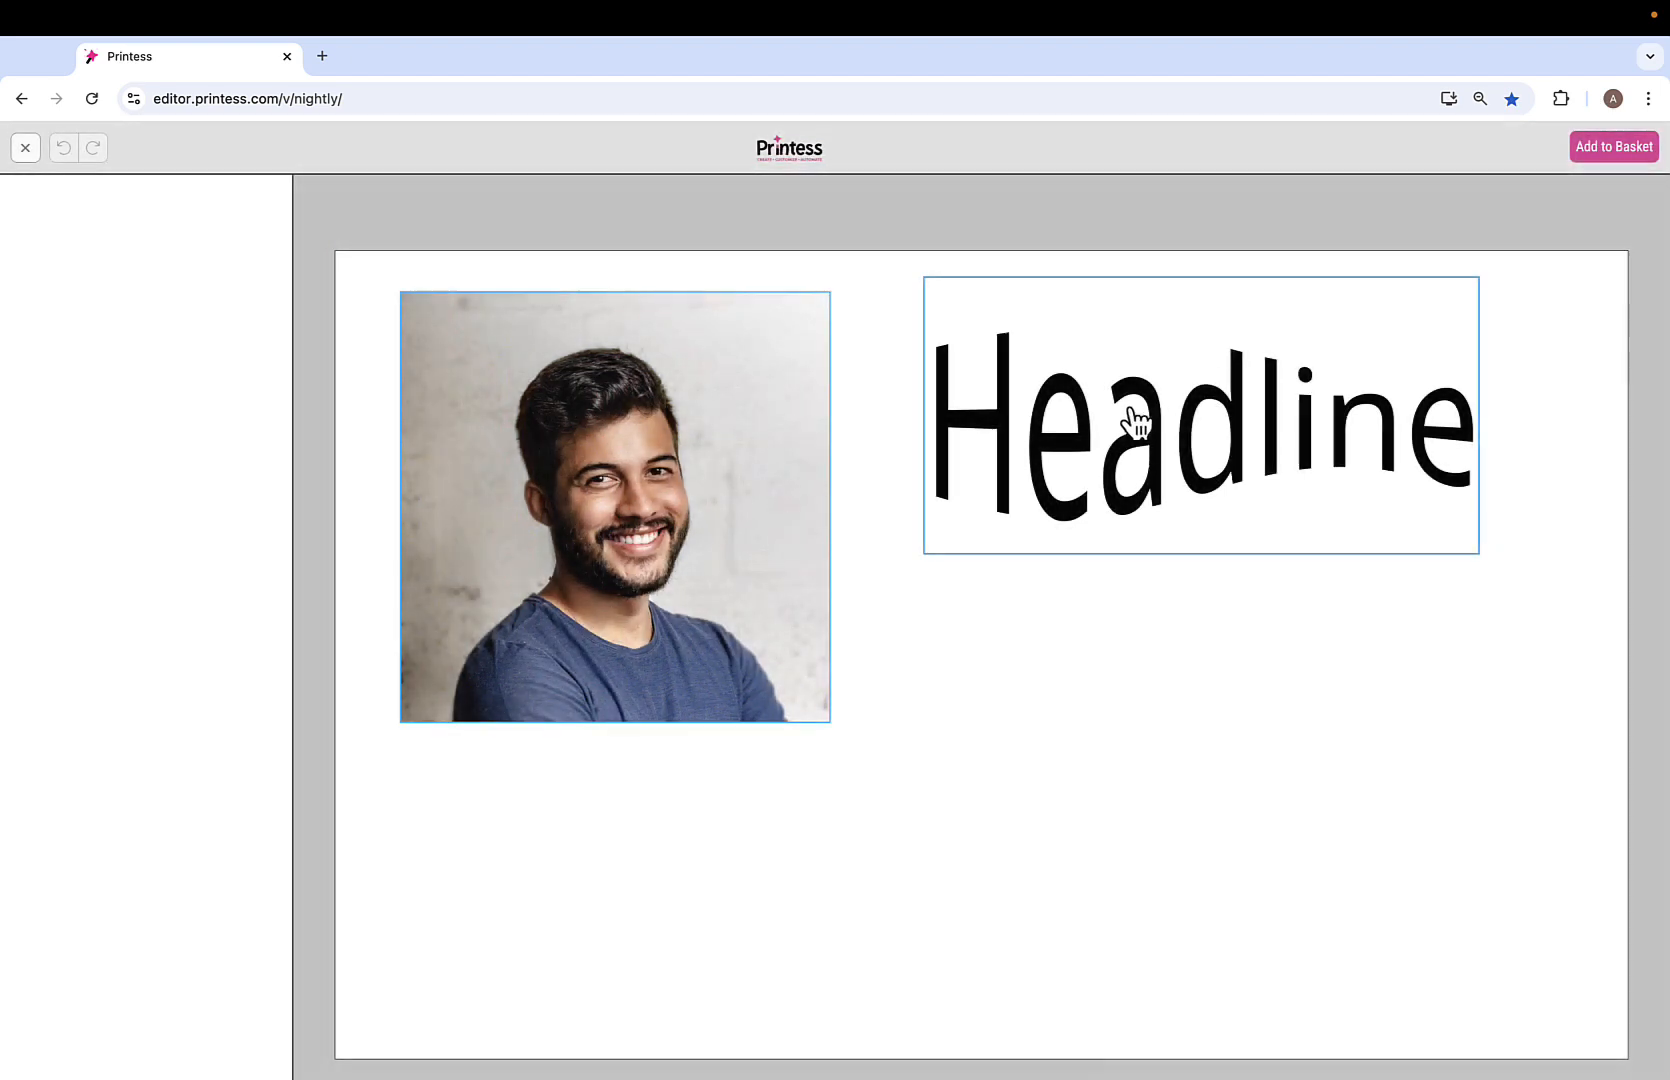
{"action": "left_click", "coordinate": [1165, 410]}
{"action": "double_click", "coordinate": [1210, 430]}
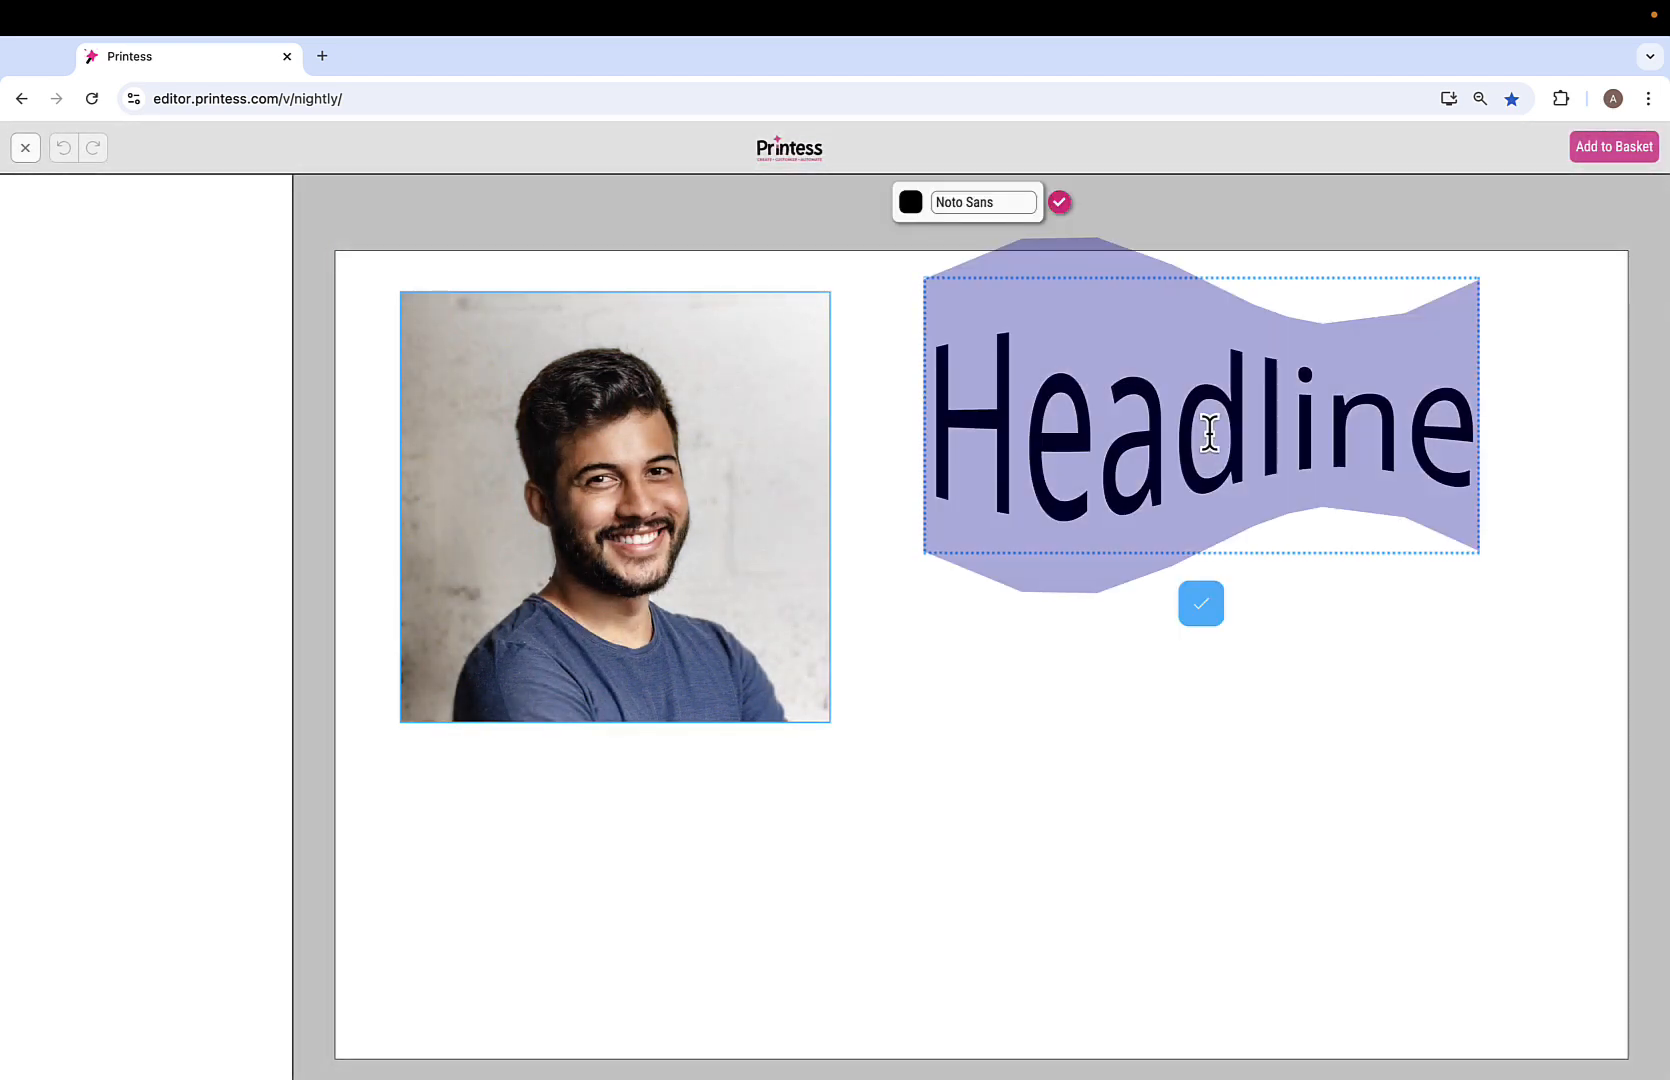
{"action": "type", "text": "Hell"}
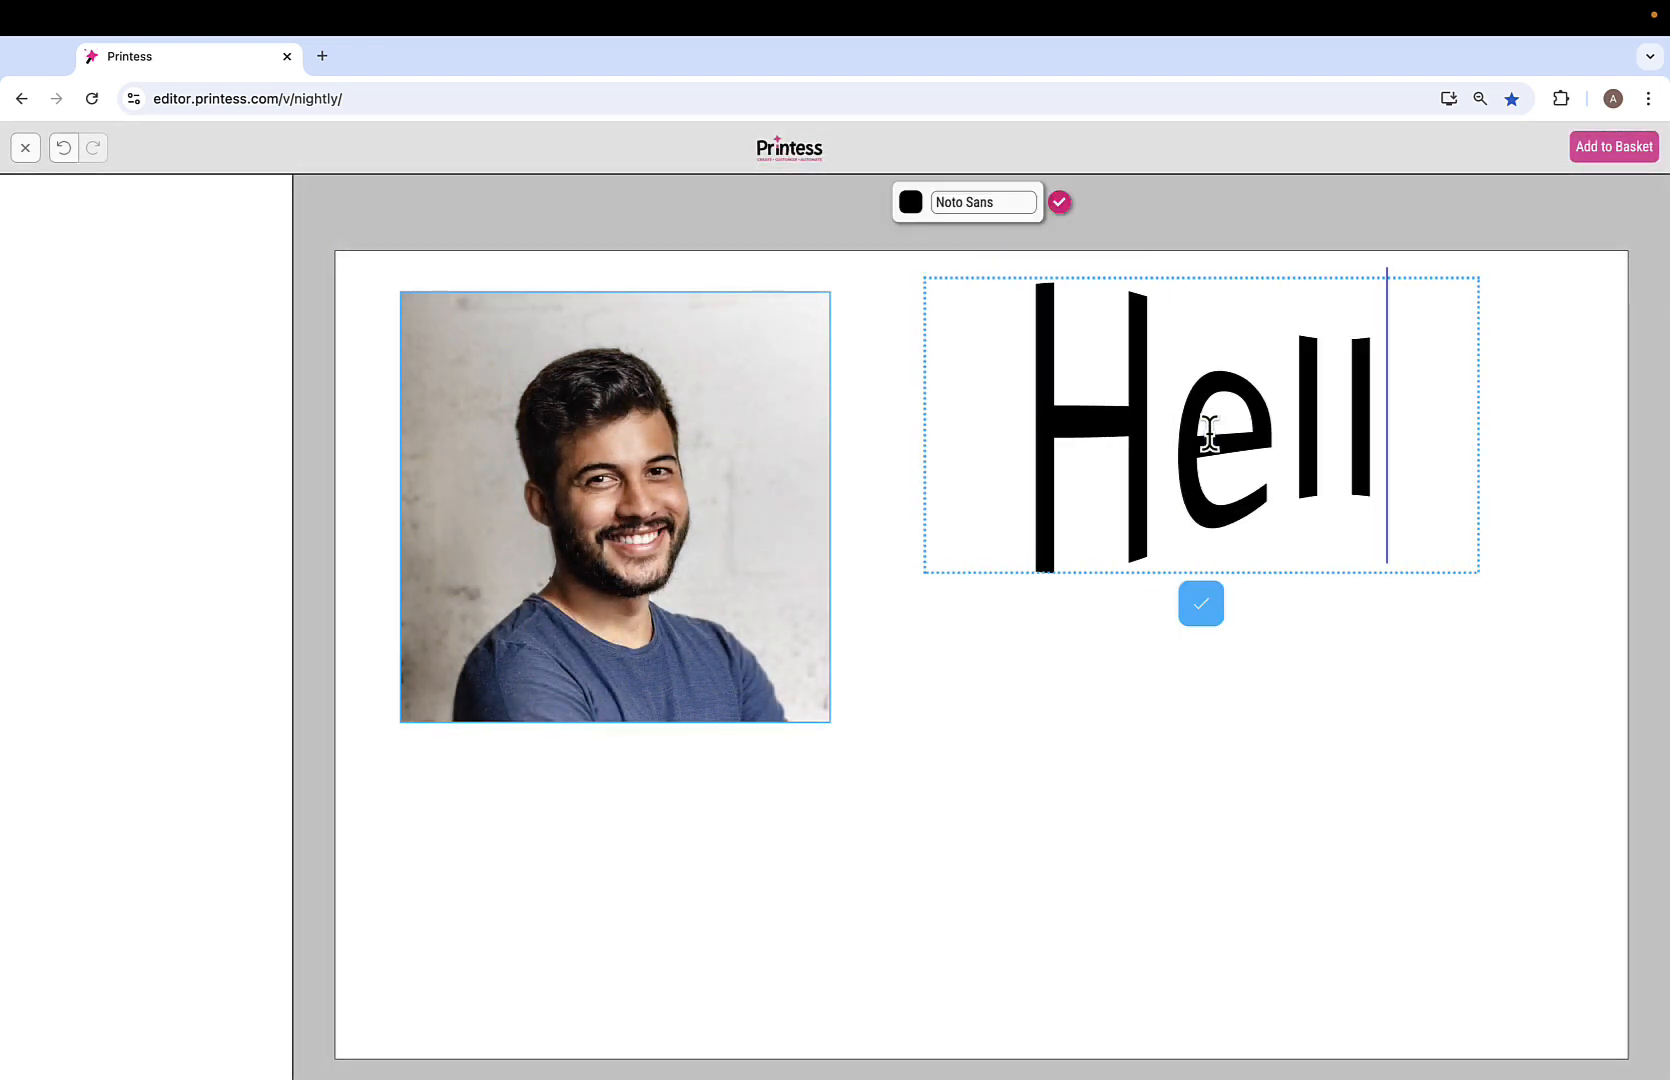
{"action": "type", "text": "o"}
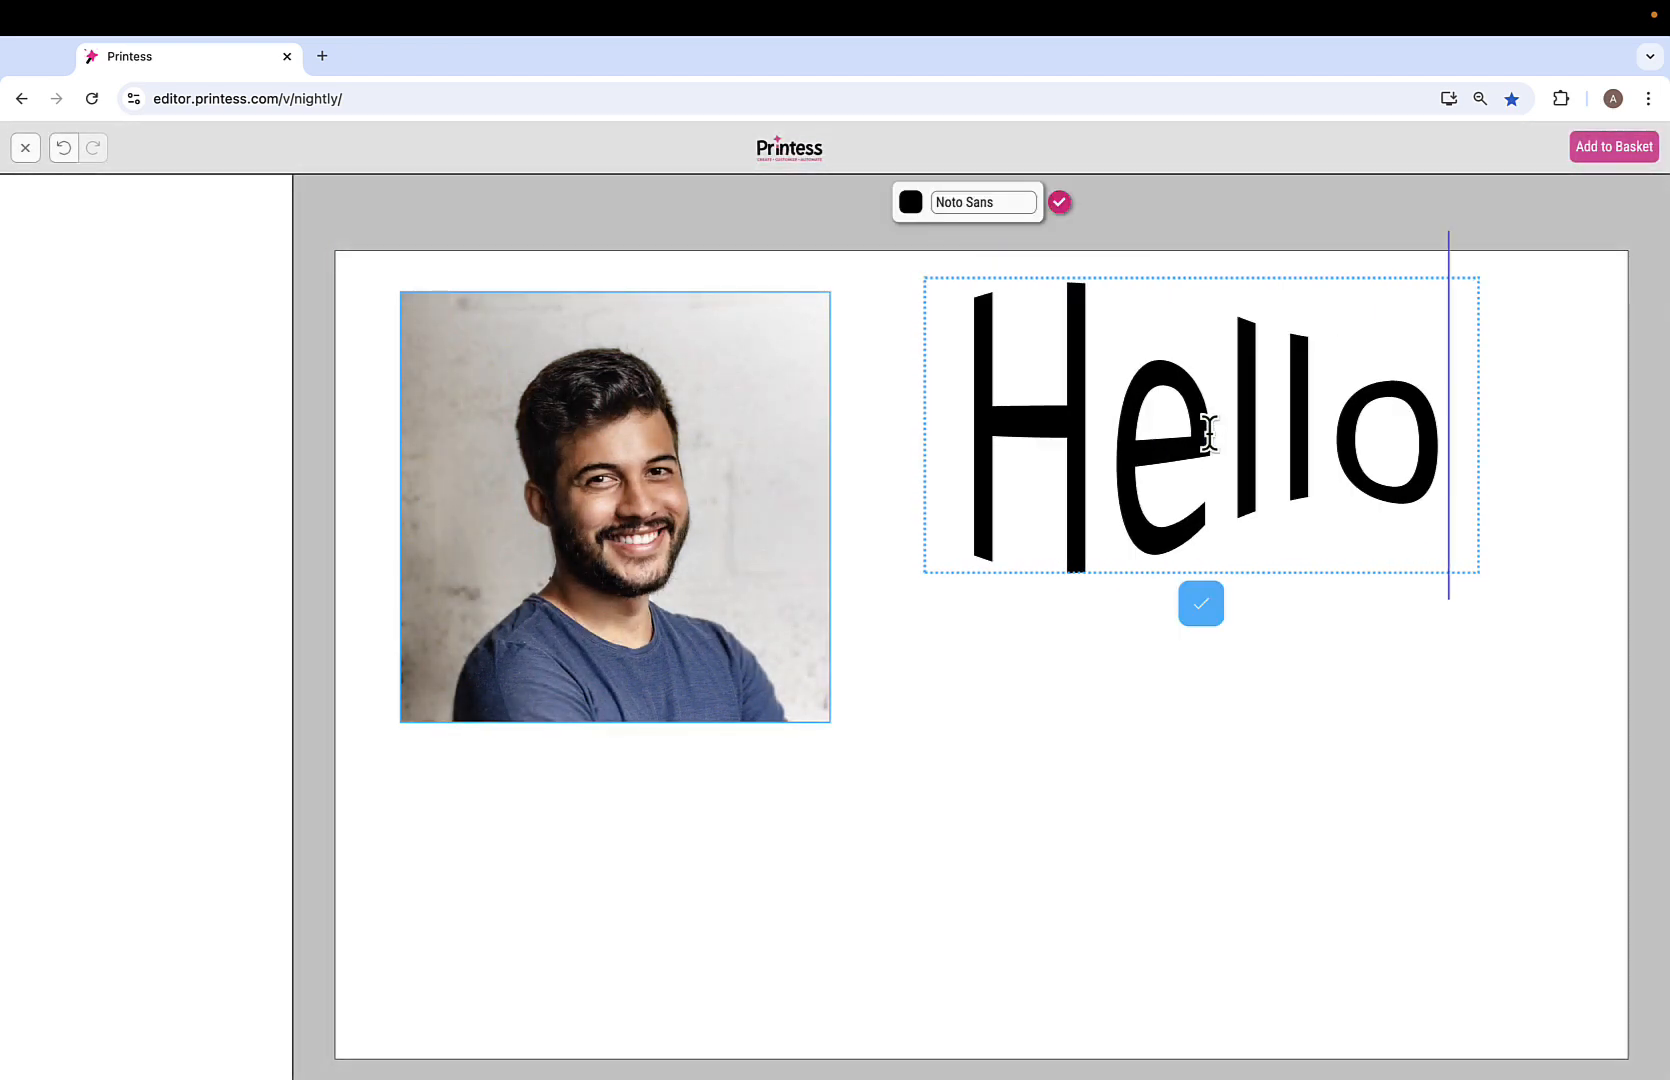
{"action": "left_click", "coordinate": [995, 205]}
{"action": "left_click", "coordinate": [999, 260]}
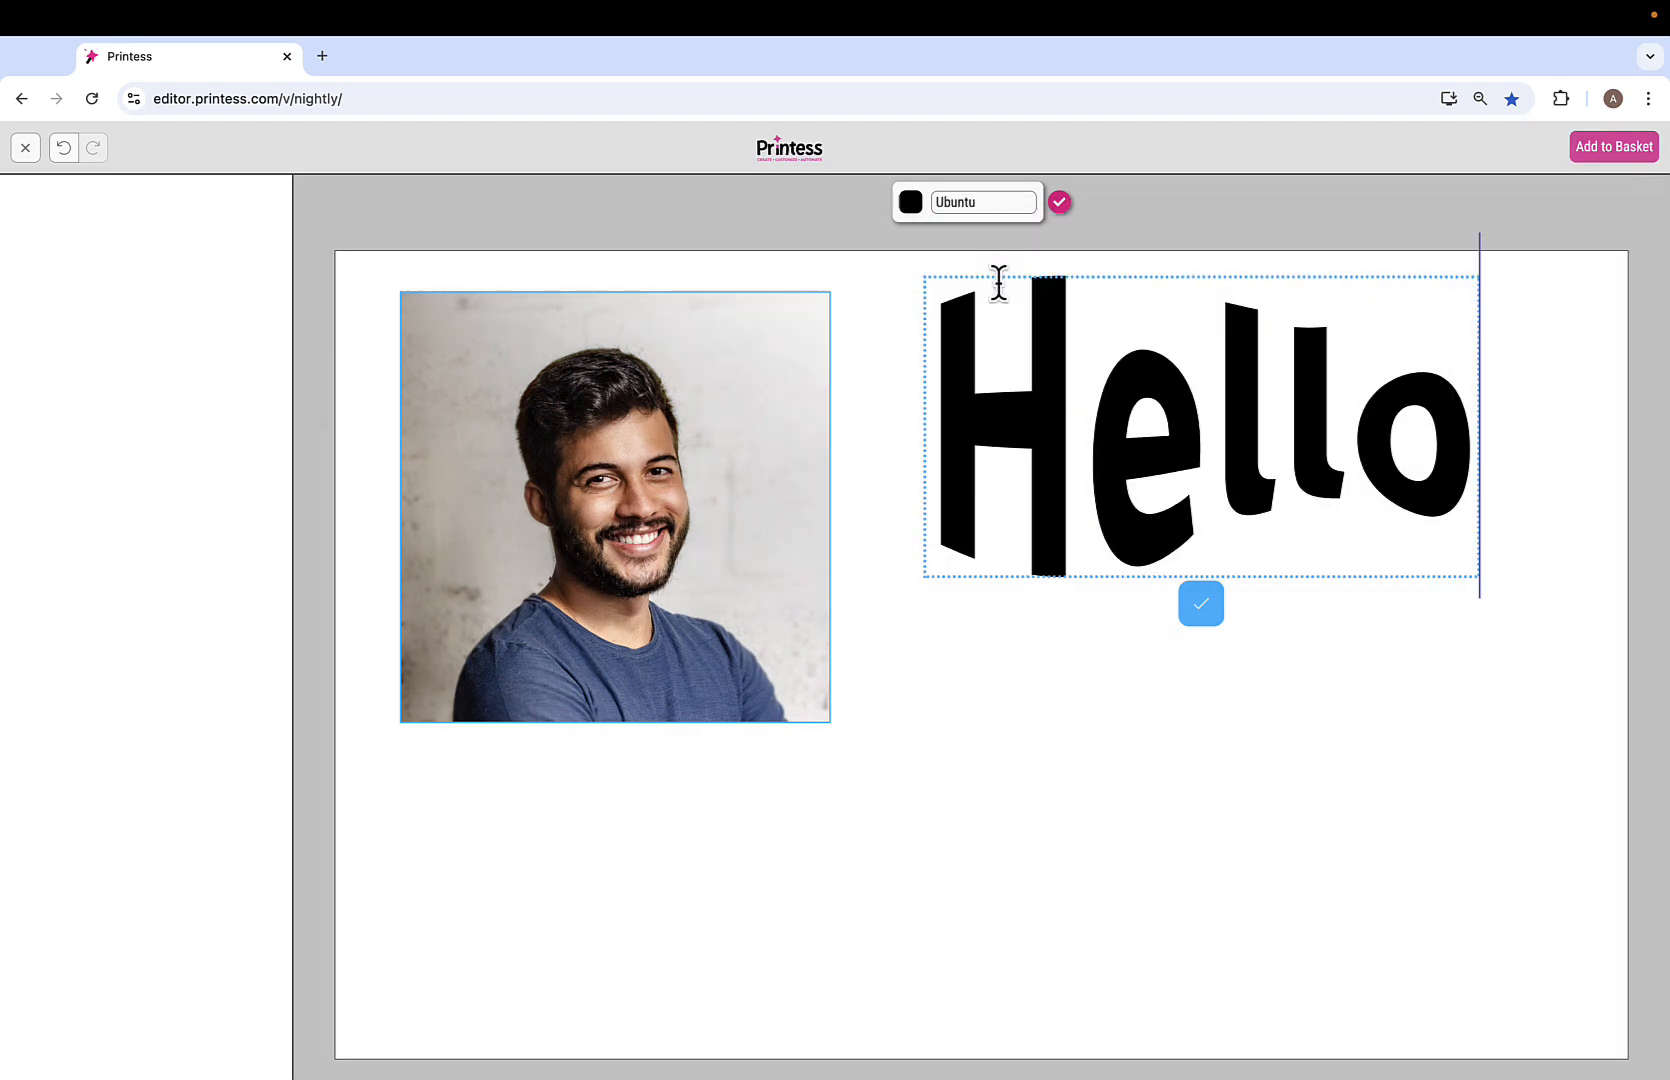
{"action": "left_click", "coordinate": [910, 203]}
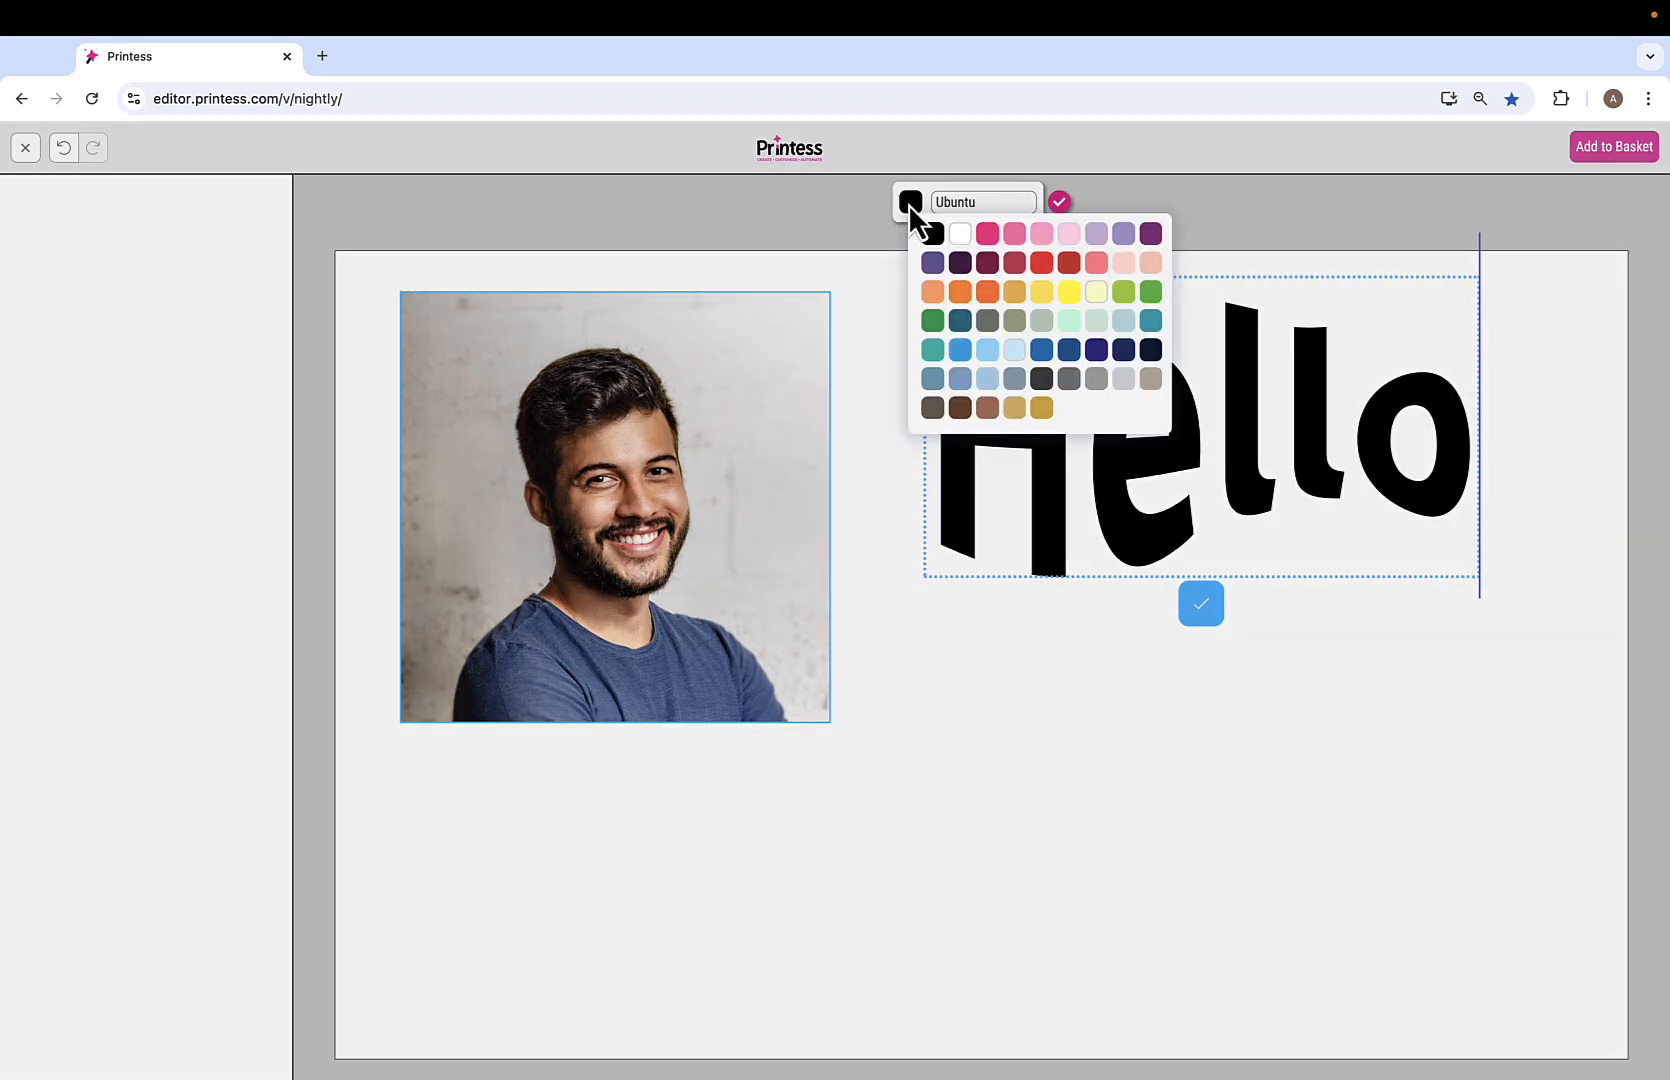
{"action": "left_click", "coordinate": [988, 291]}
{"action": "left_click", "coordinate": [25, 148]}
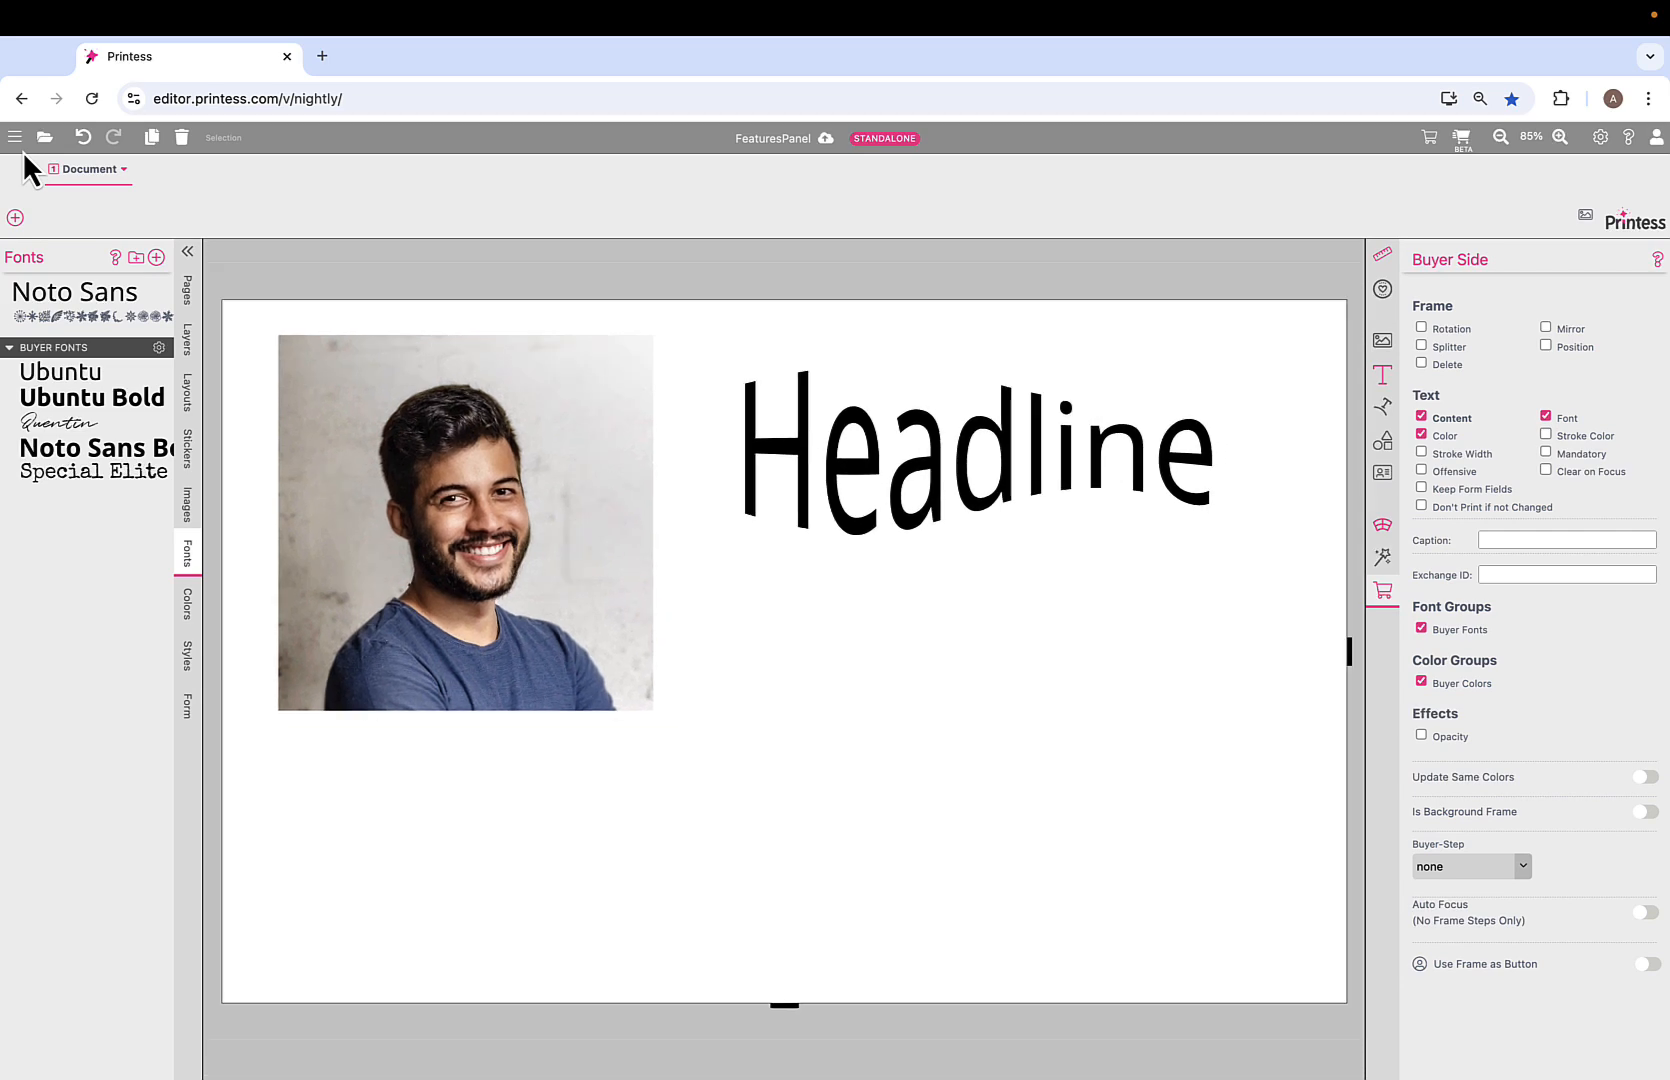
Create a heart shape as a new frame and place it below the headline.
{"action": "left_click", "coordinate": [1385, 447]}
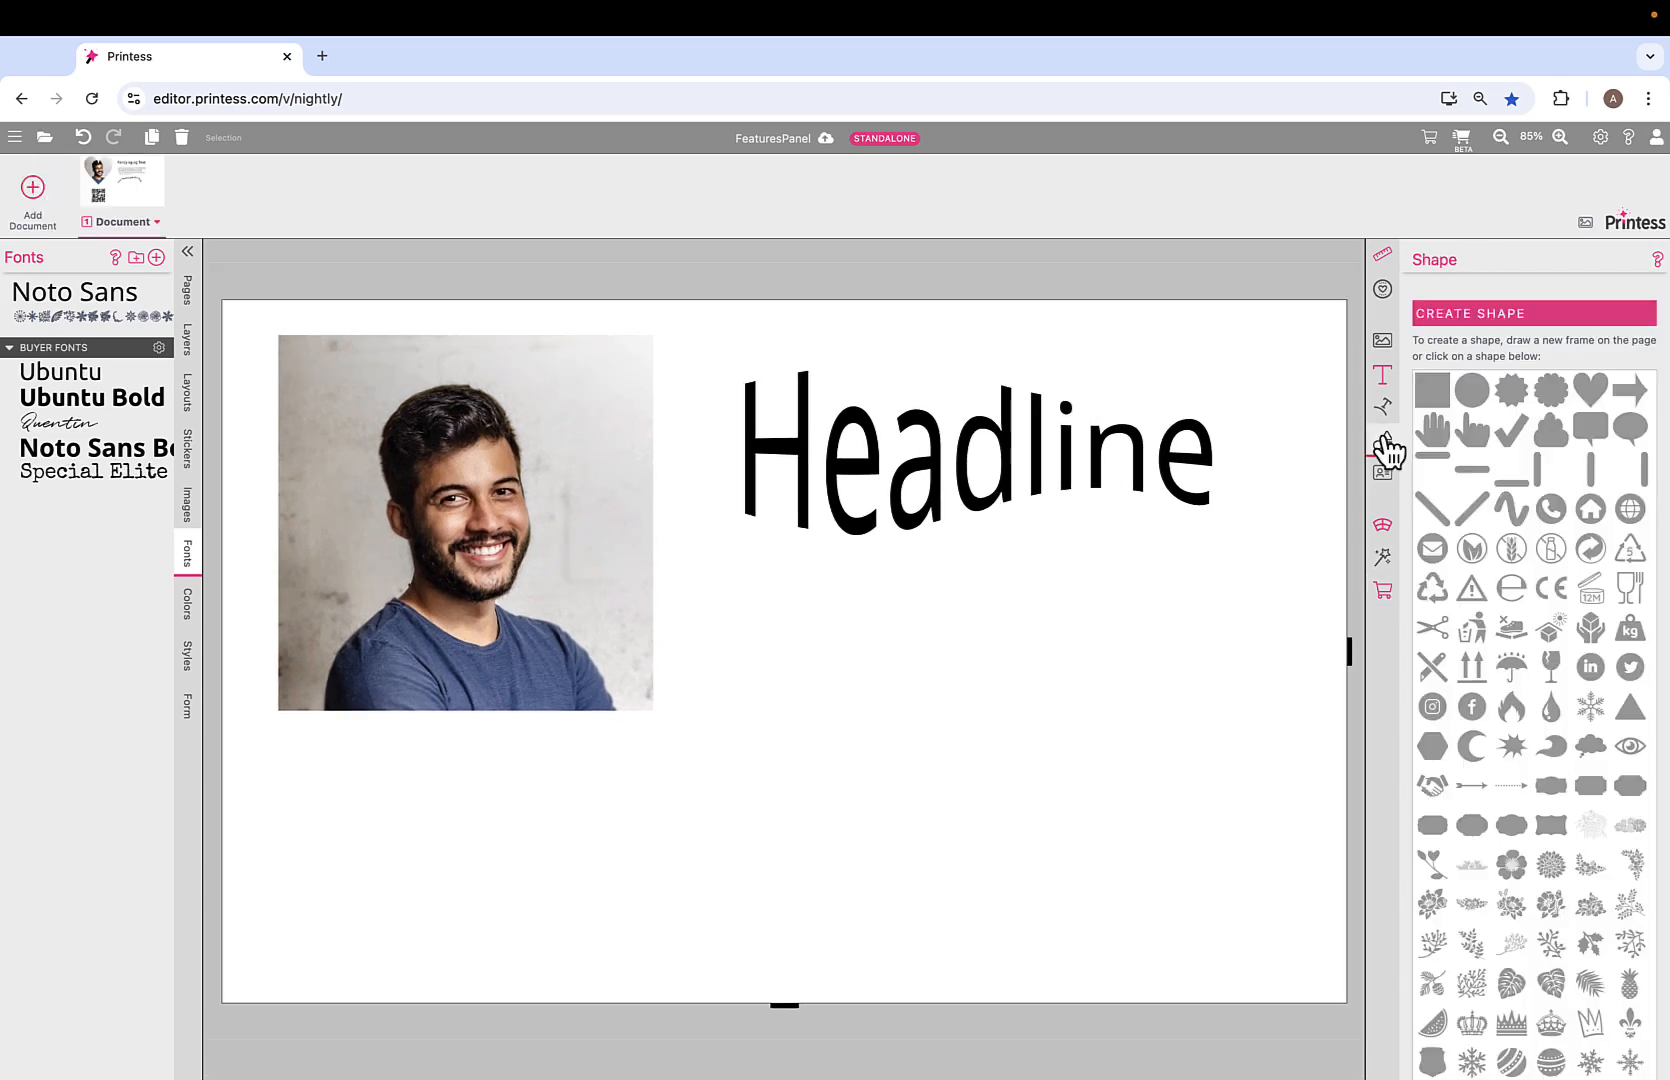
{"action": "left_click", "coordinate": [1592, 392]}
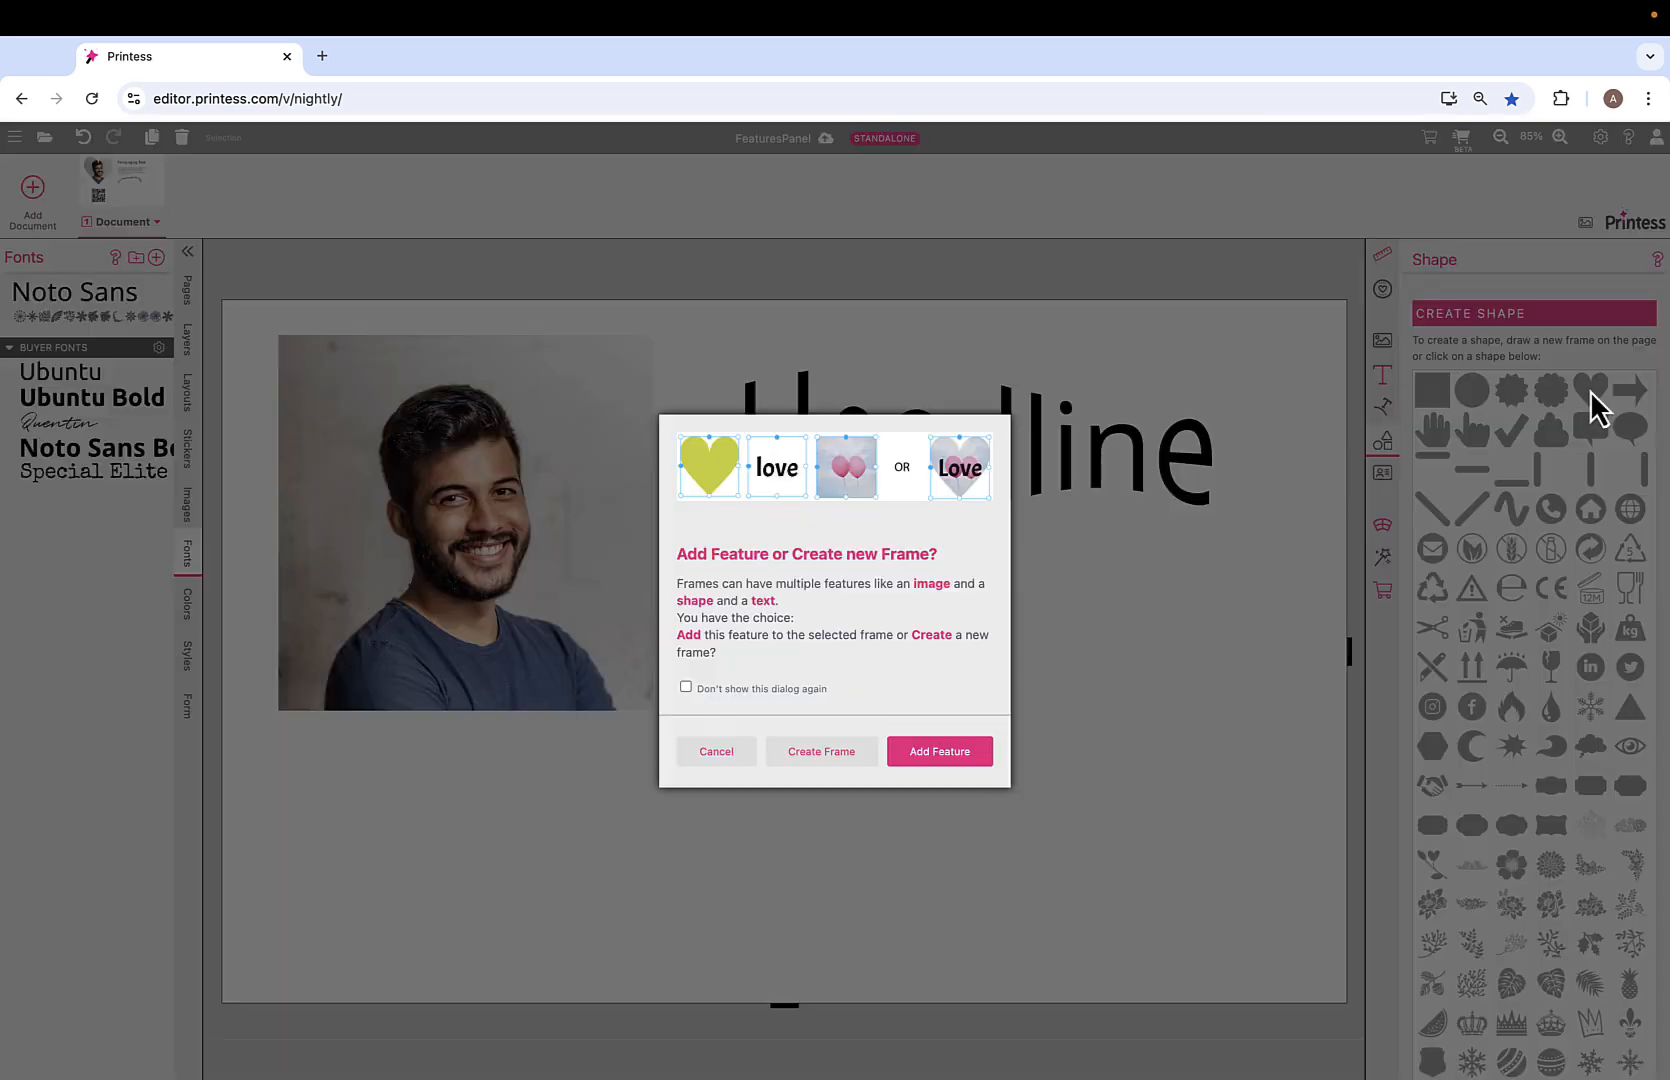
{"action": "left_click", "coordinate": [841, 752]}
{"action": "left_click_drag", "start_coordinate": [511, 470], "coordinate": [1010, 693]}
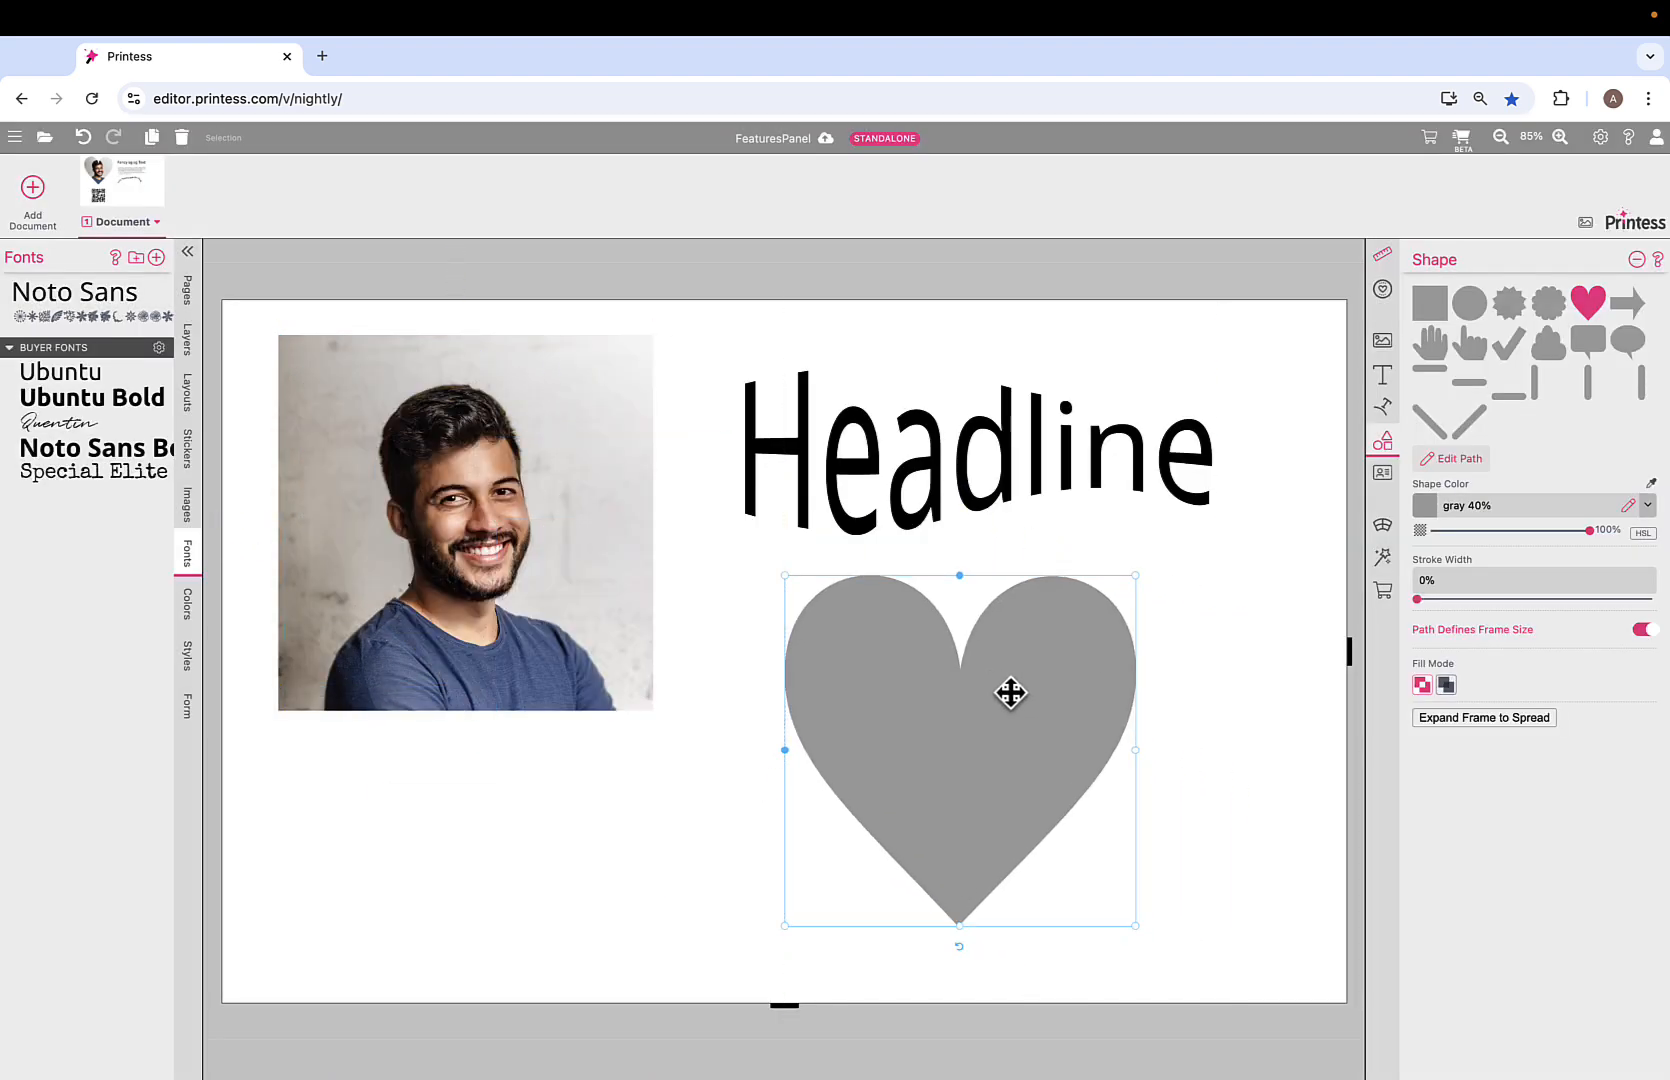
Set the heart's shape color to Apple green.
{"action": "left_click", "coordinate": [1648, 508]}
{"action": "scroll", "coordinate": [1566, 750], "scroll_direction": "down", "scroll_amount": 8}
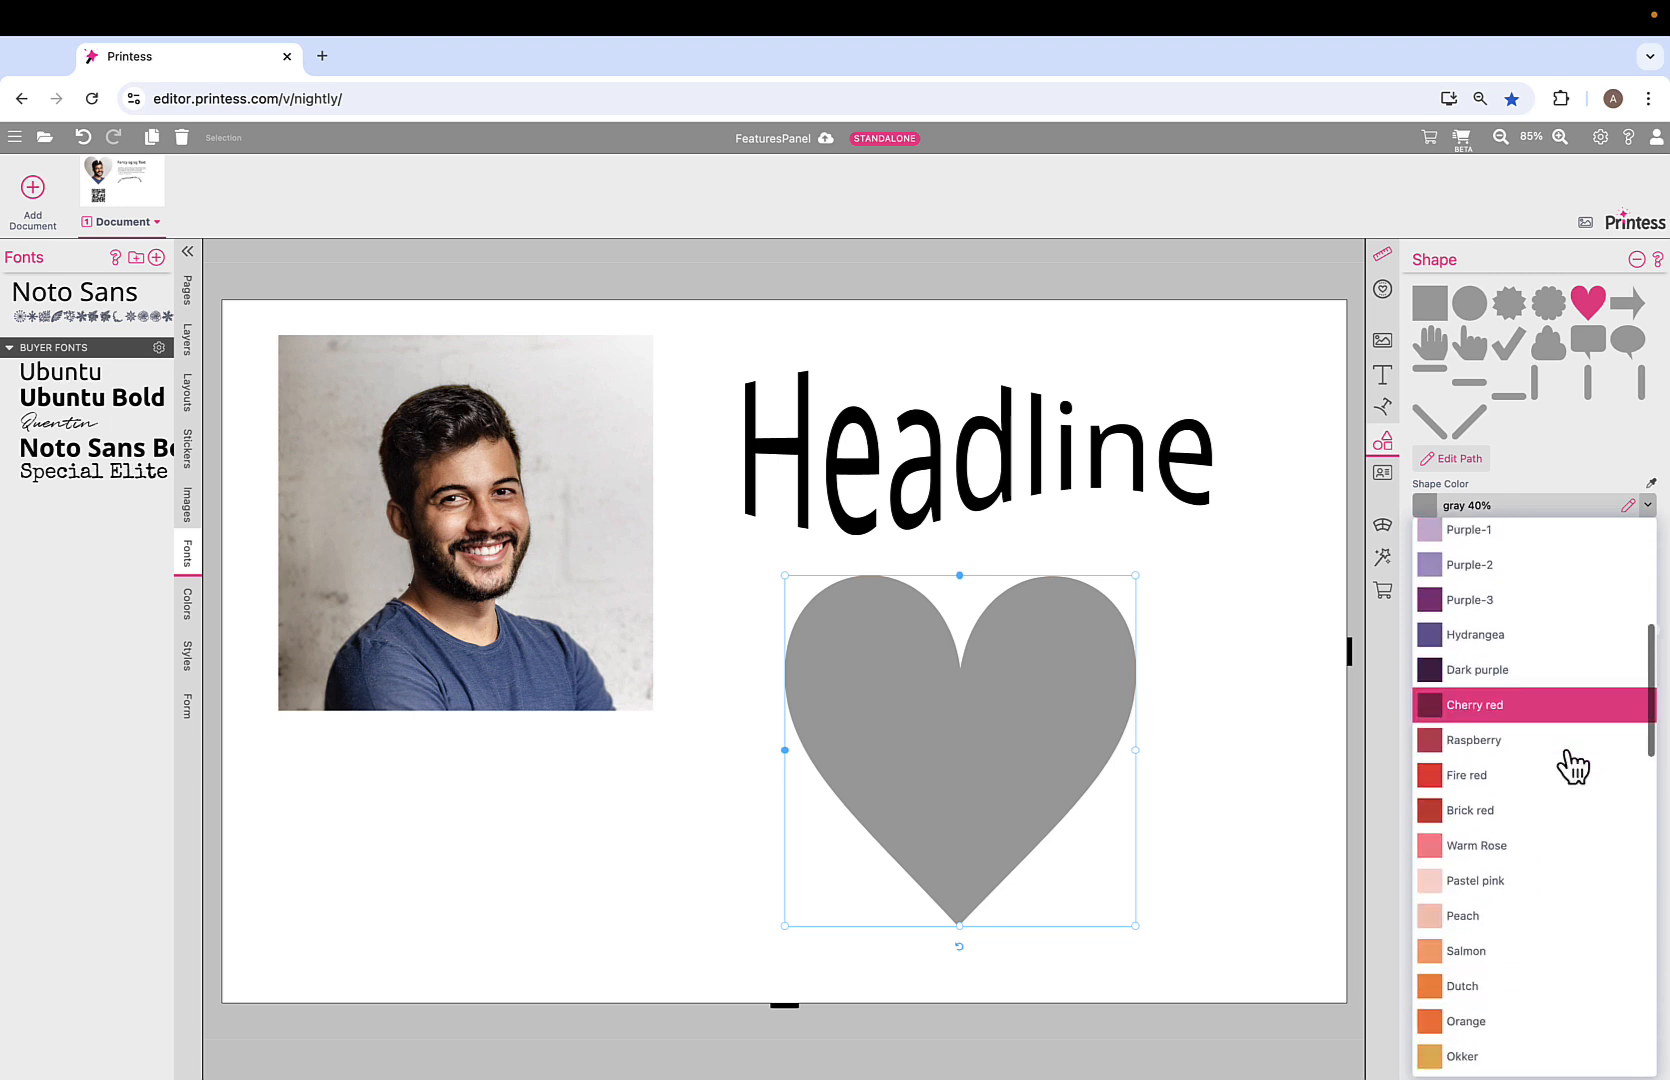
{"action": "left_click", "coordinate": [1530, 921]}
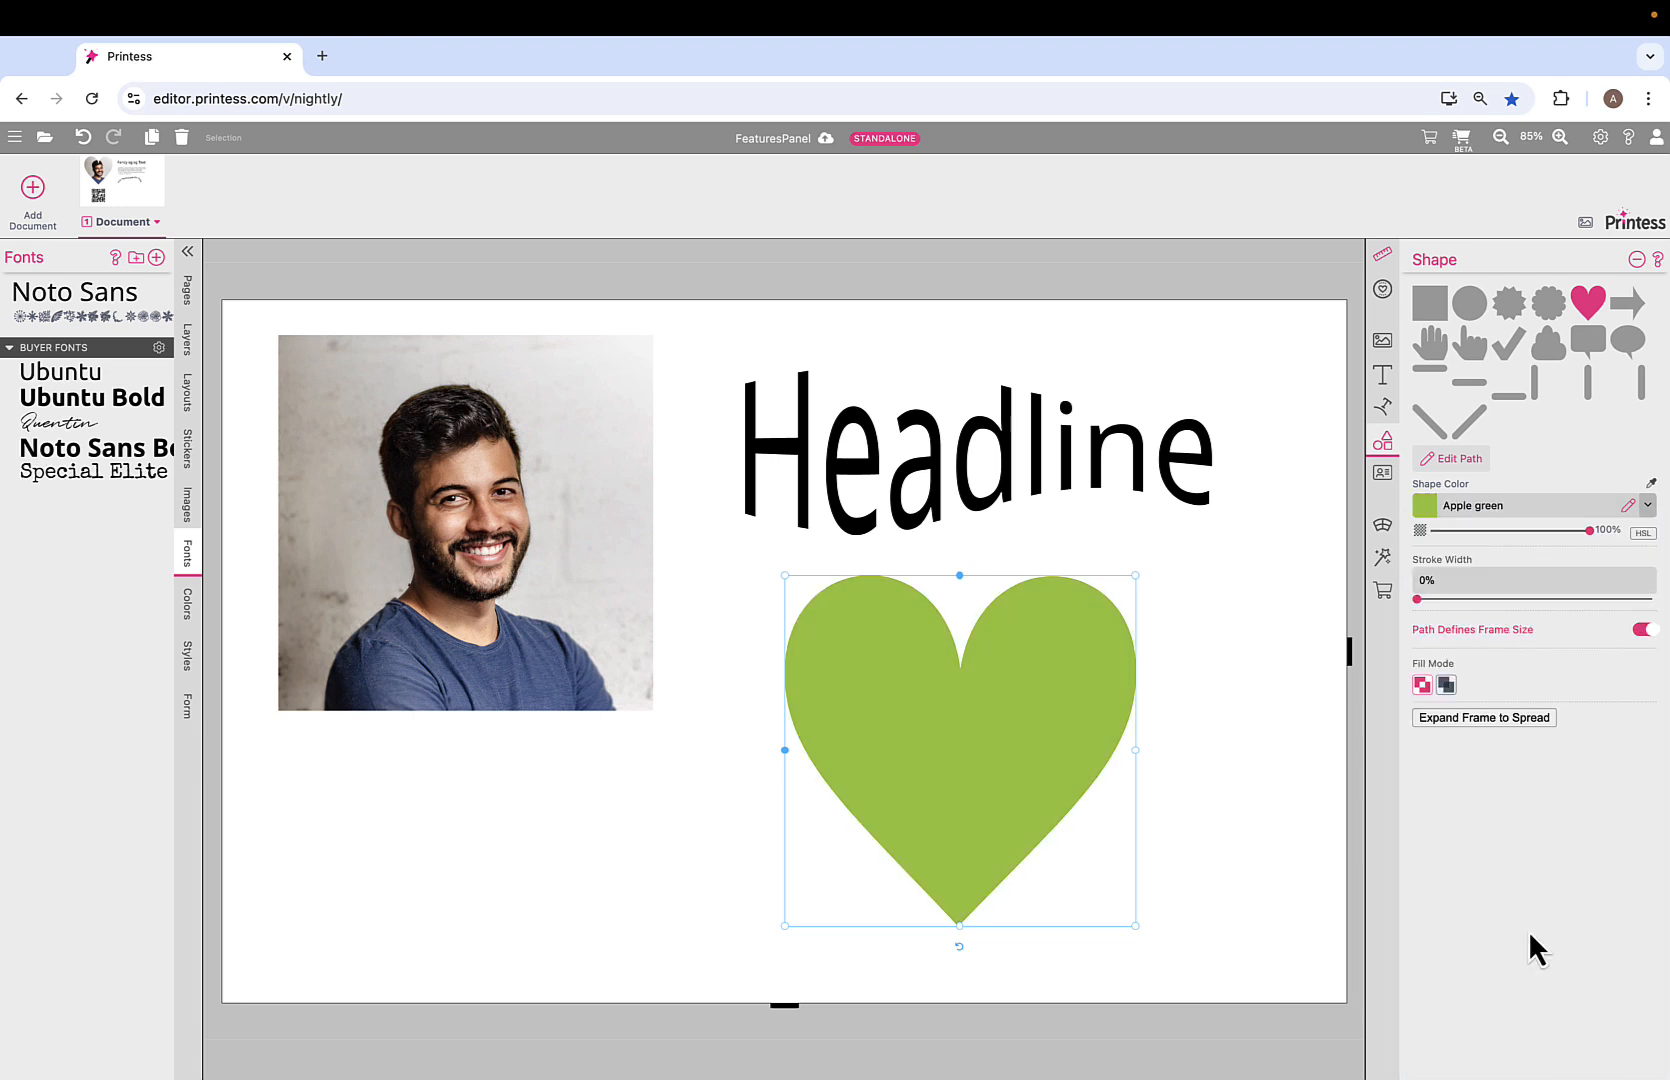
{"action": "scroll", "coordinate": [1237, 648], "scroll_direction": "right", "scroll_amount": 2}
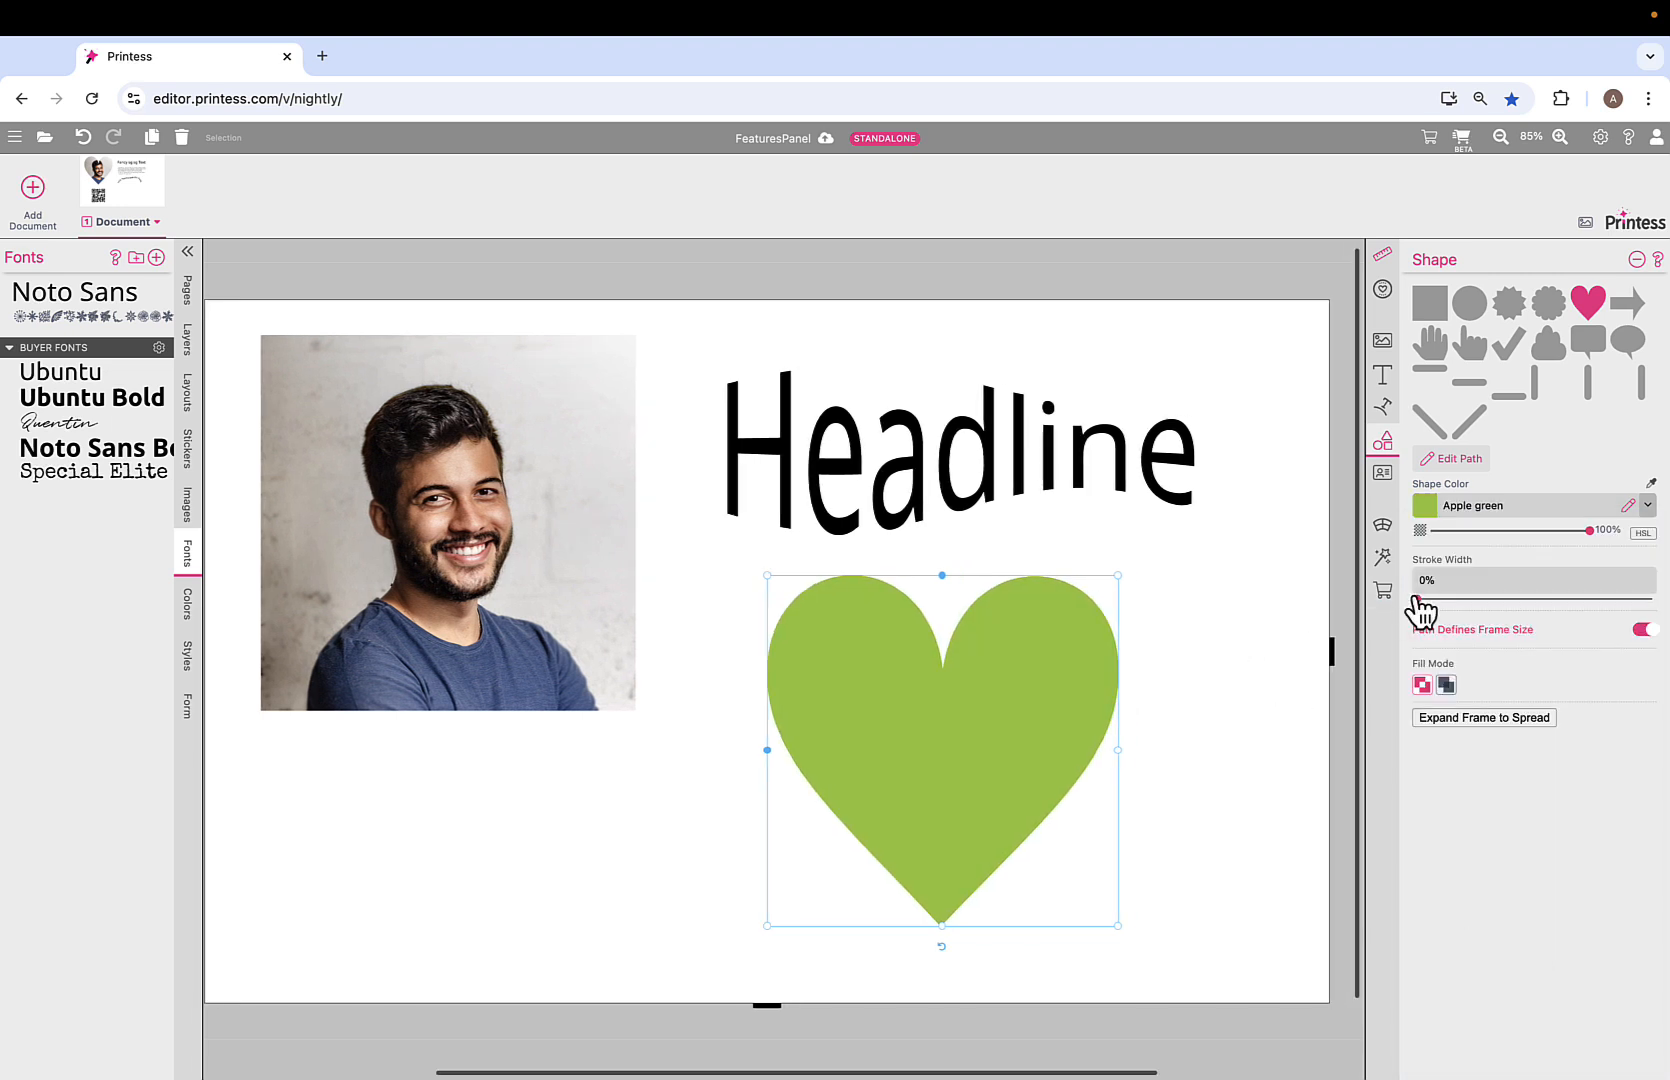
Let the buyer change the heart's color, stroke color and stroke width, and set its stroke width to 2.2%.
{"action": "left_click", "coordinate": [1384, 592]}
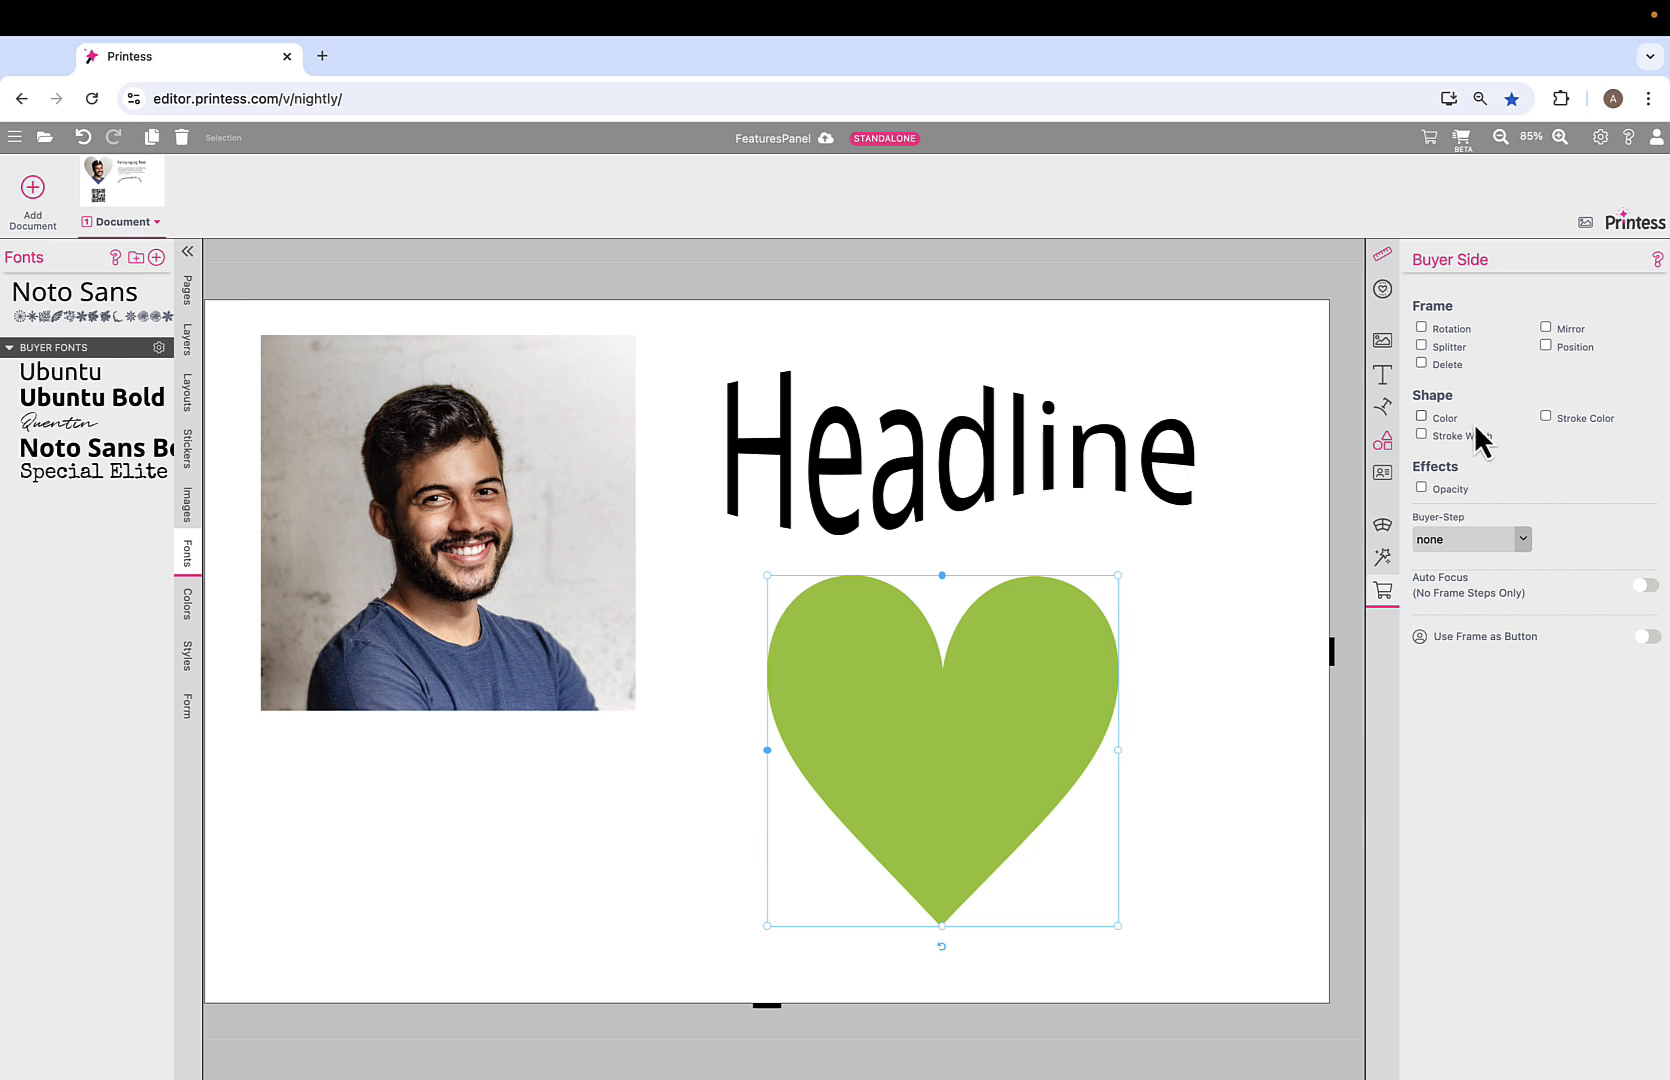
{"action": "left_click", "coordinate": [1421, 416]}
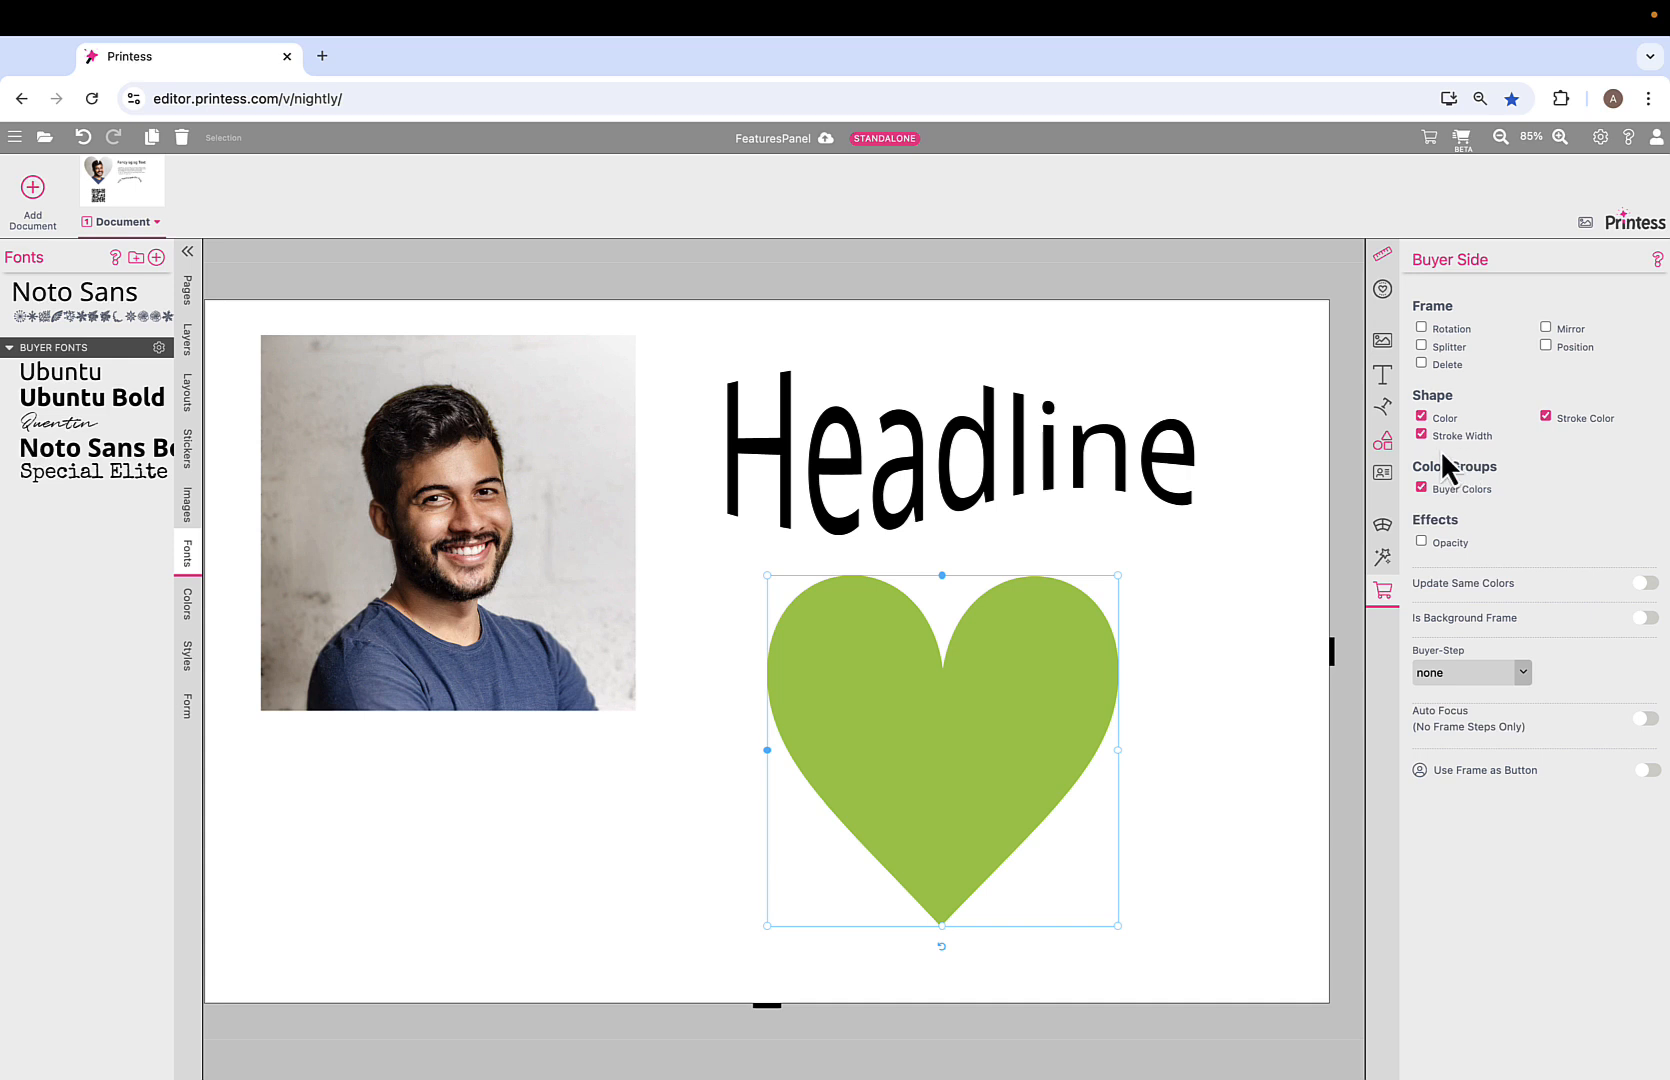
{"action": "left_click", "coordinate": [1384, 443]}
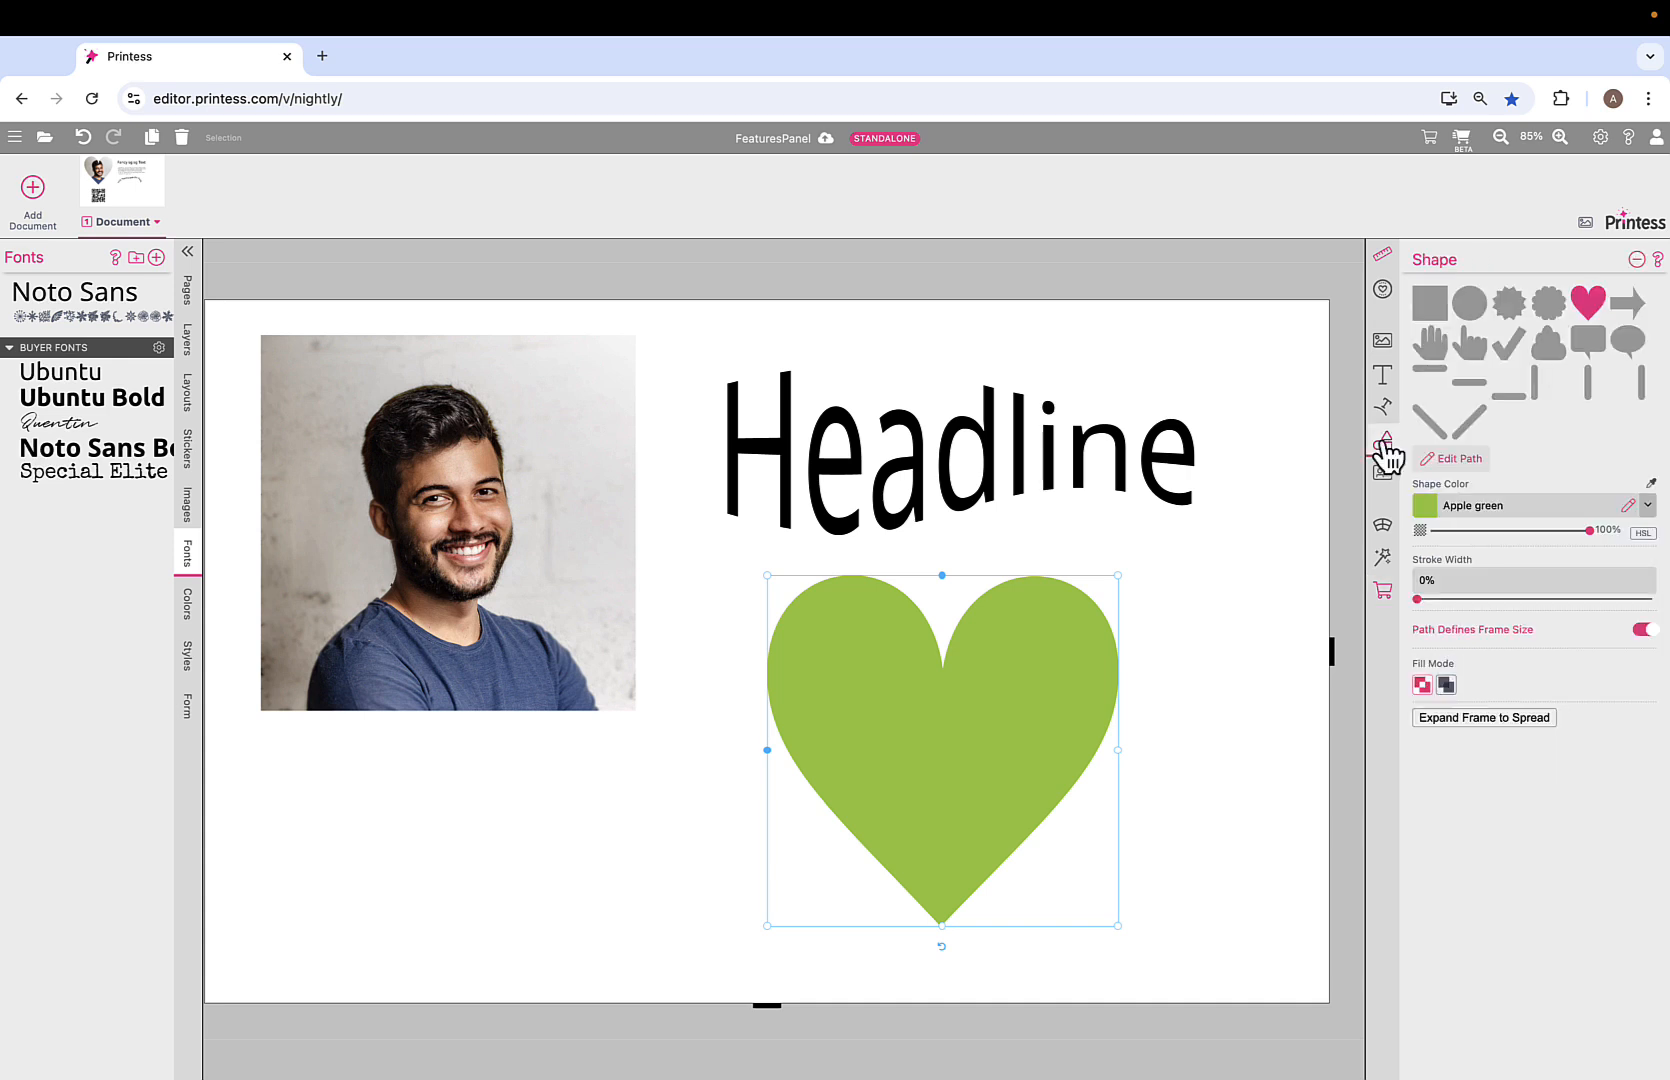
{"action": "left_click_drag", "start_coordinate": [1420, 601], "coordinate": [1430, 600]}
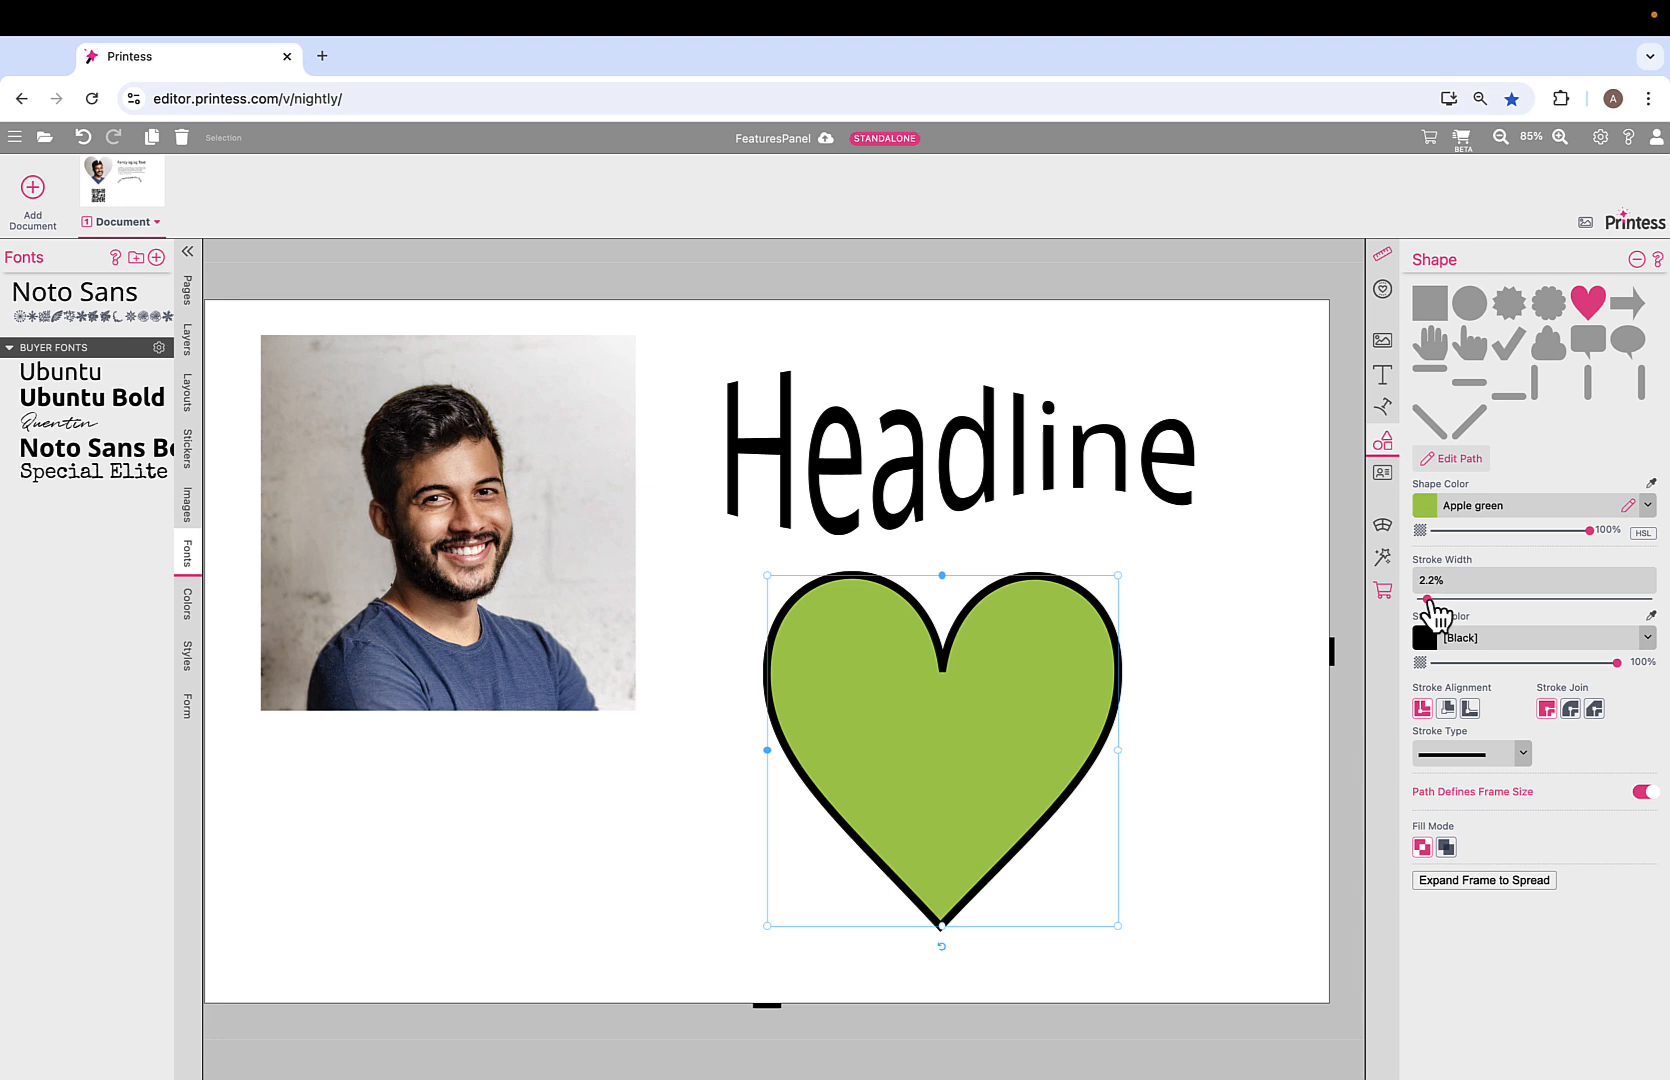
Set the heart's stroke color to Pink.
{"action": "left_click", "coordinate": [1647, 638]}
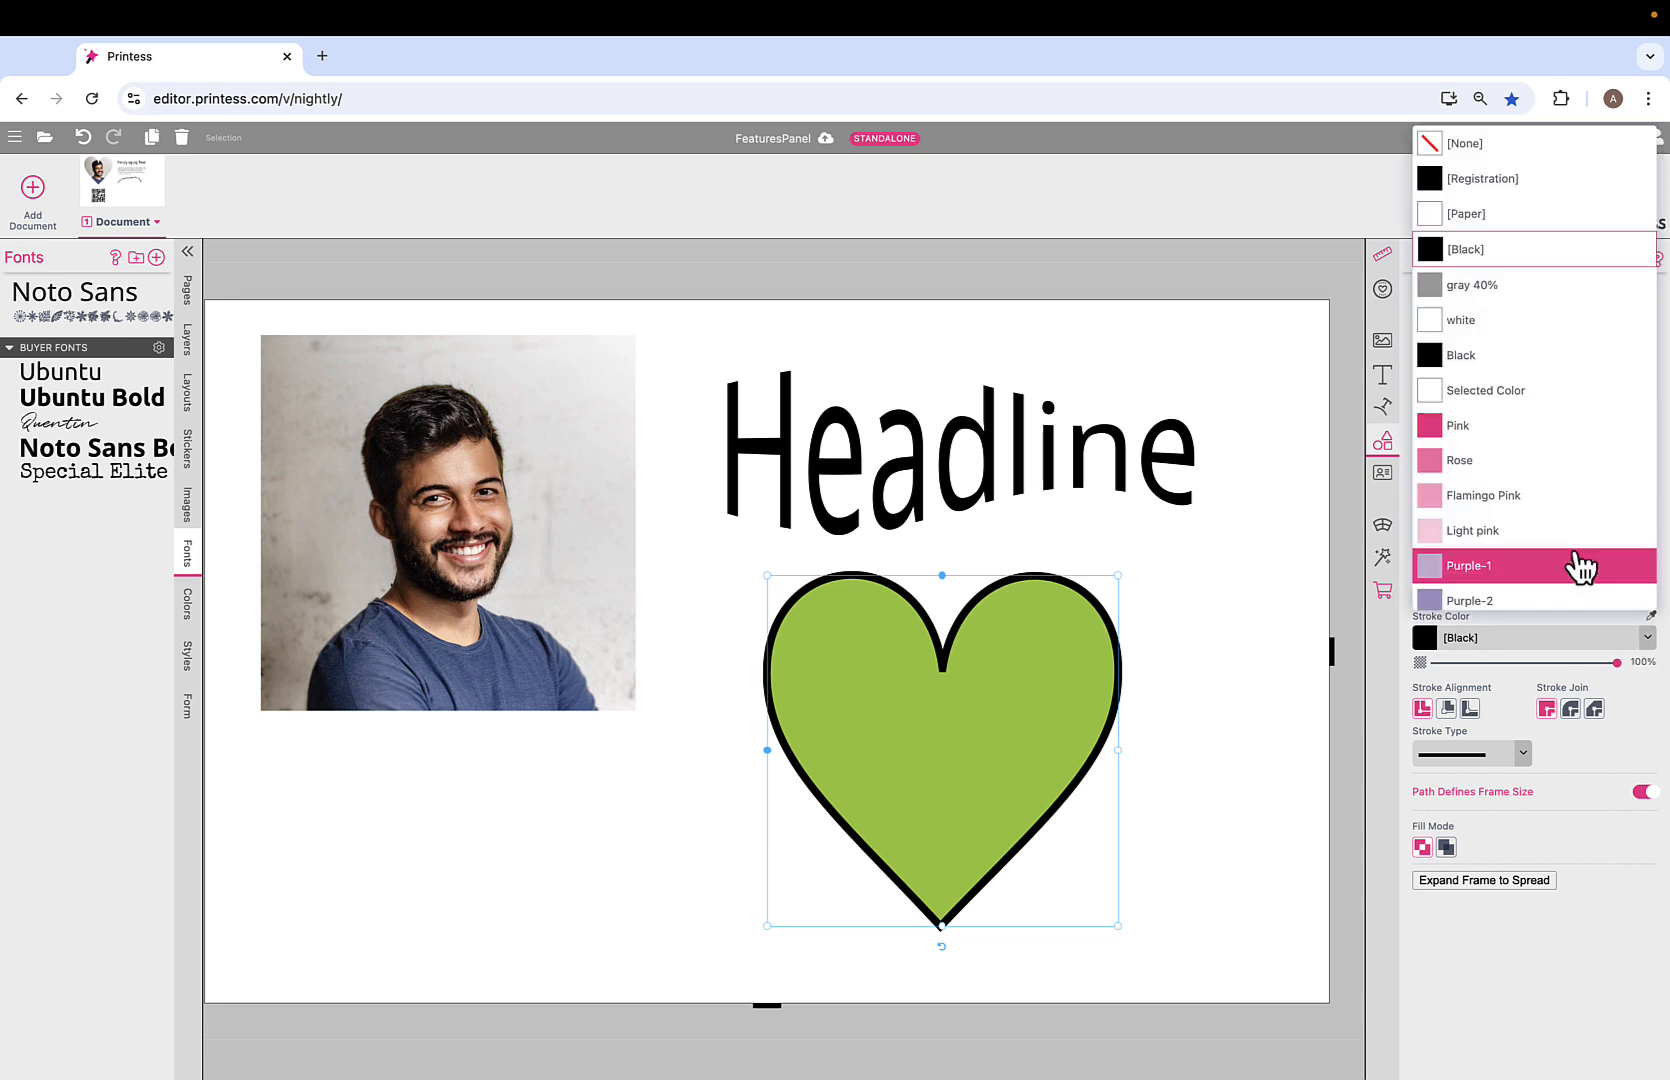
{"action": "left_click", "coordinate": [1511, 424]}
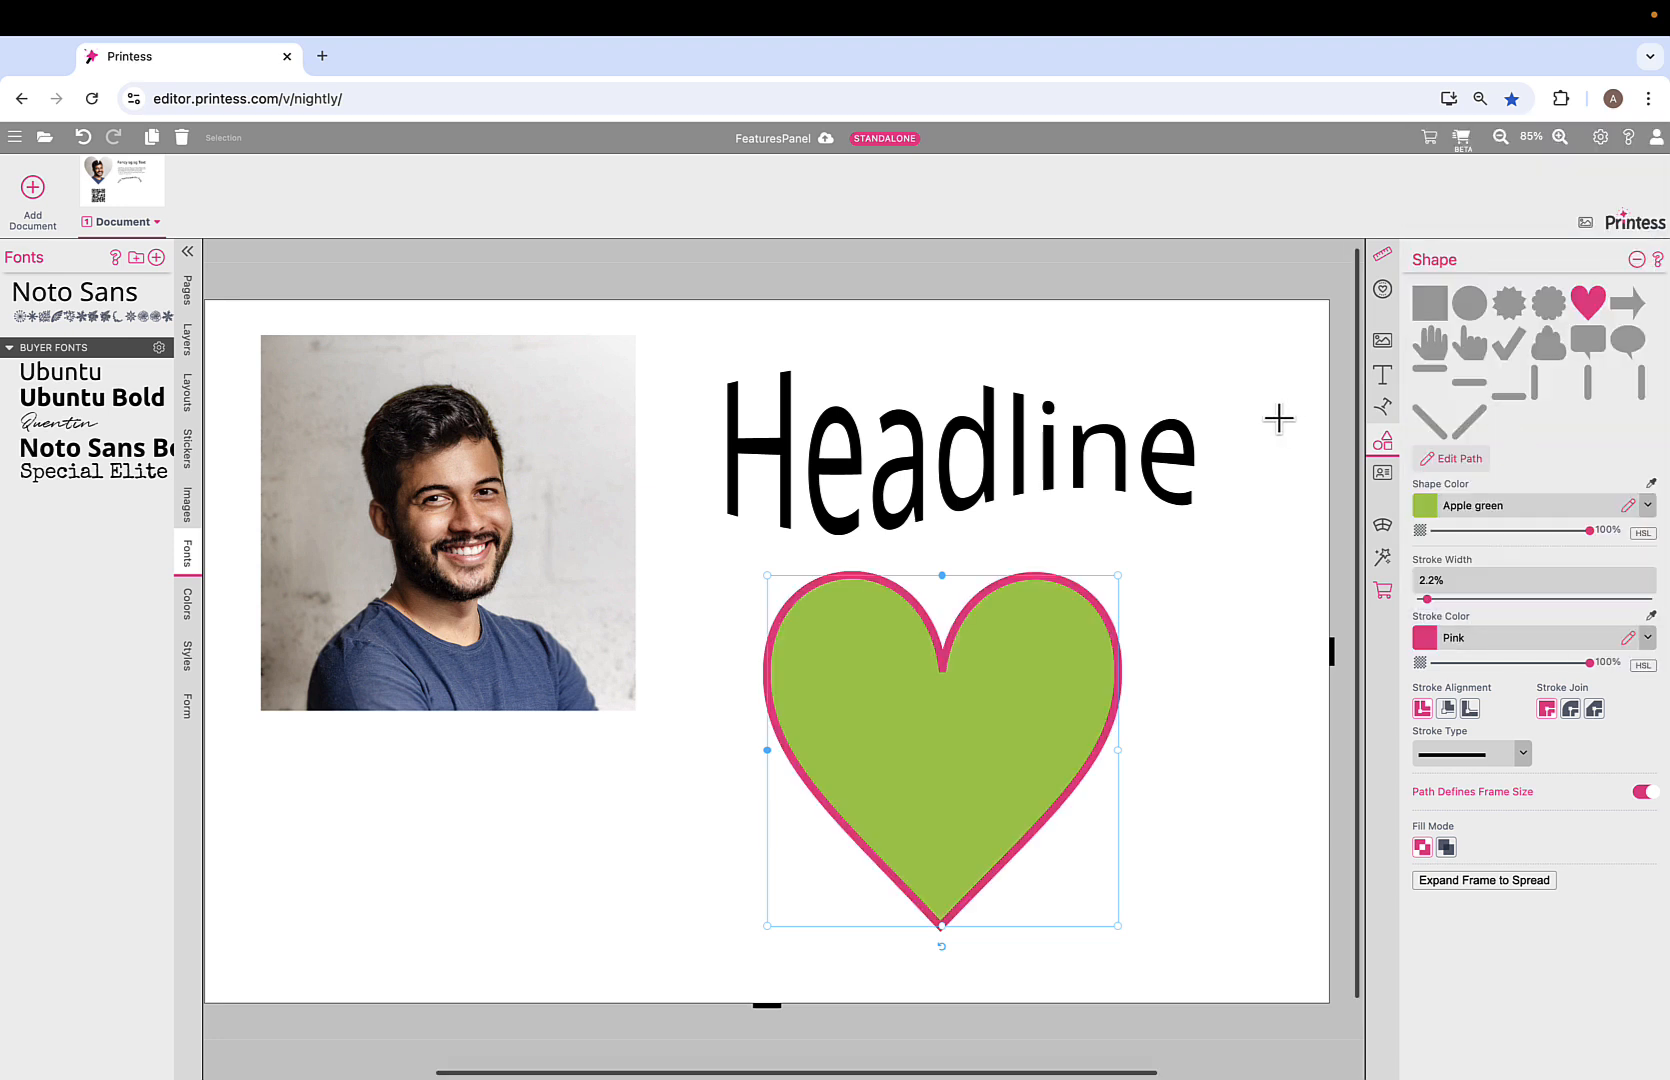
Test the heart's color options in the buyer view by making its stroke orange and its fill red, then light blue.
{"action": "left_click", "coordinate": [1460, 140]}
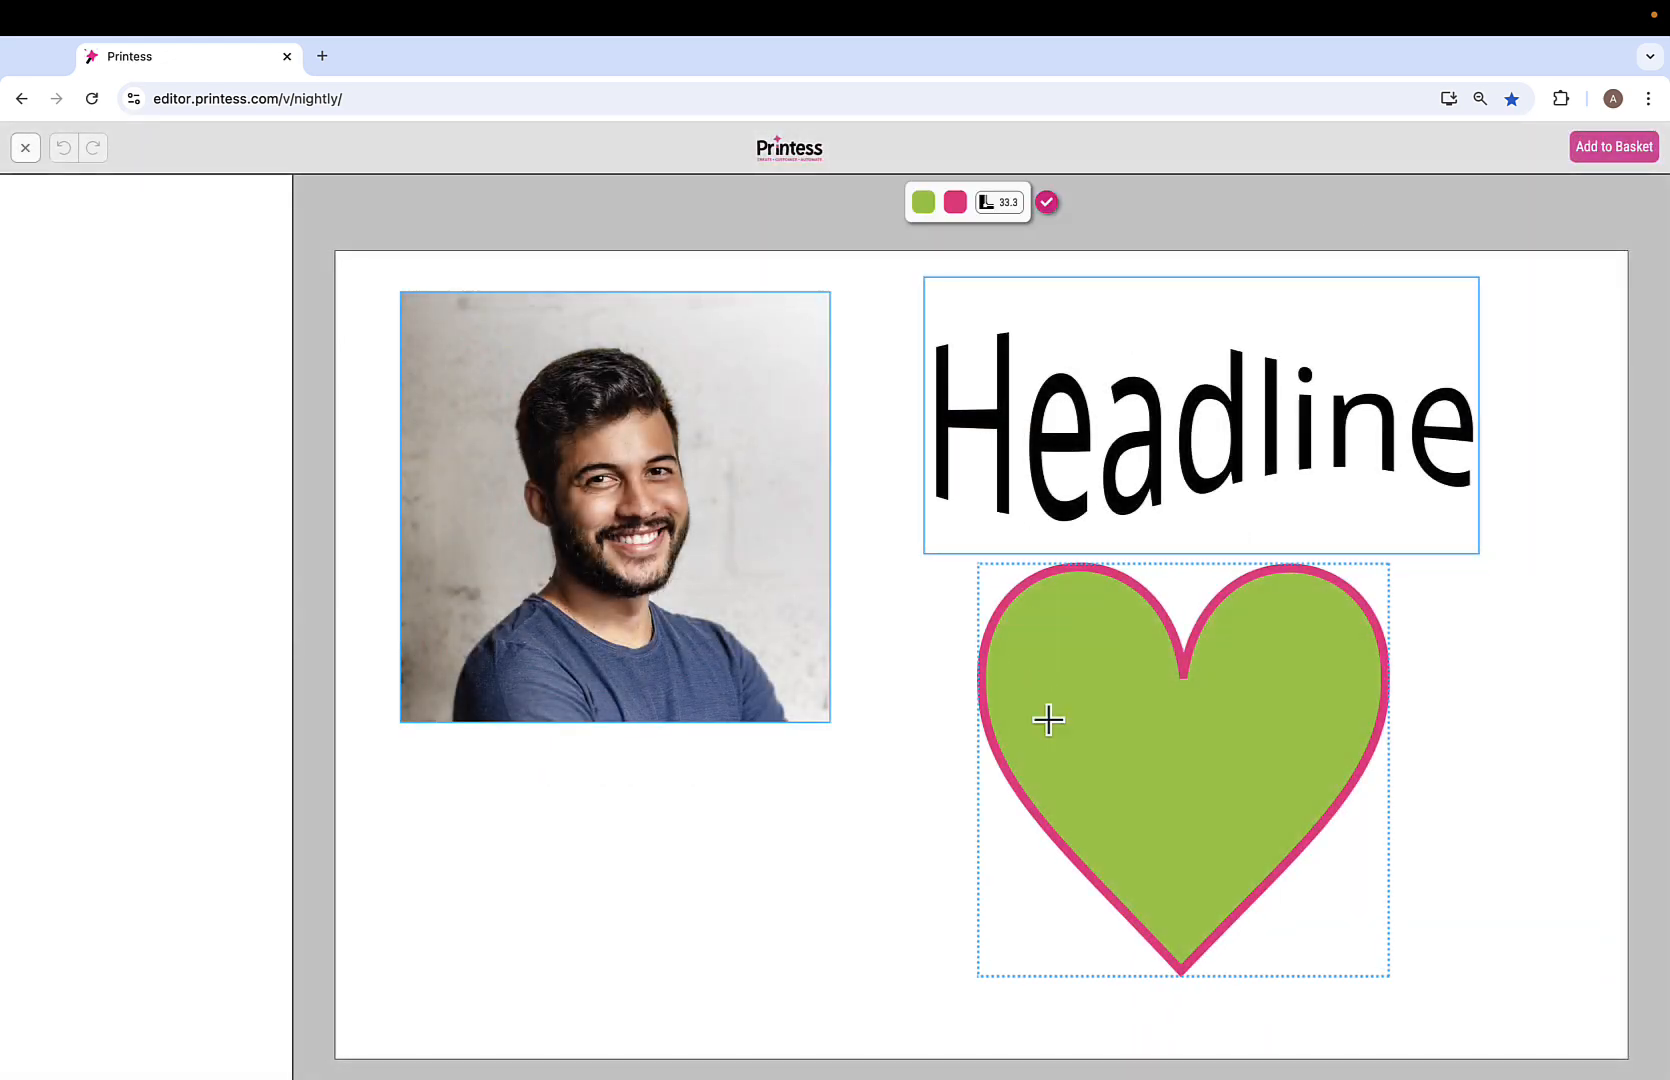
{"action": "left_click", "coordinate": [955, 202]}
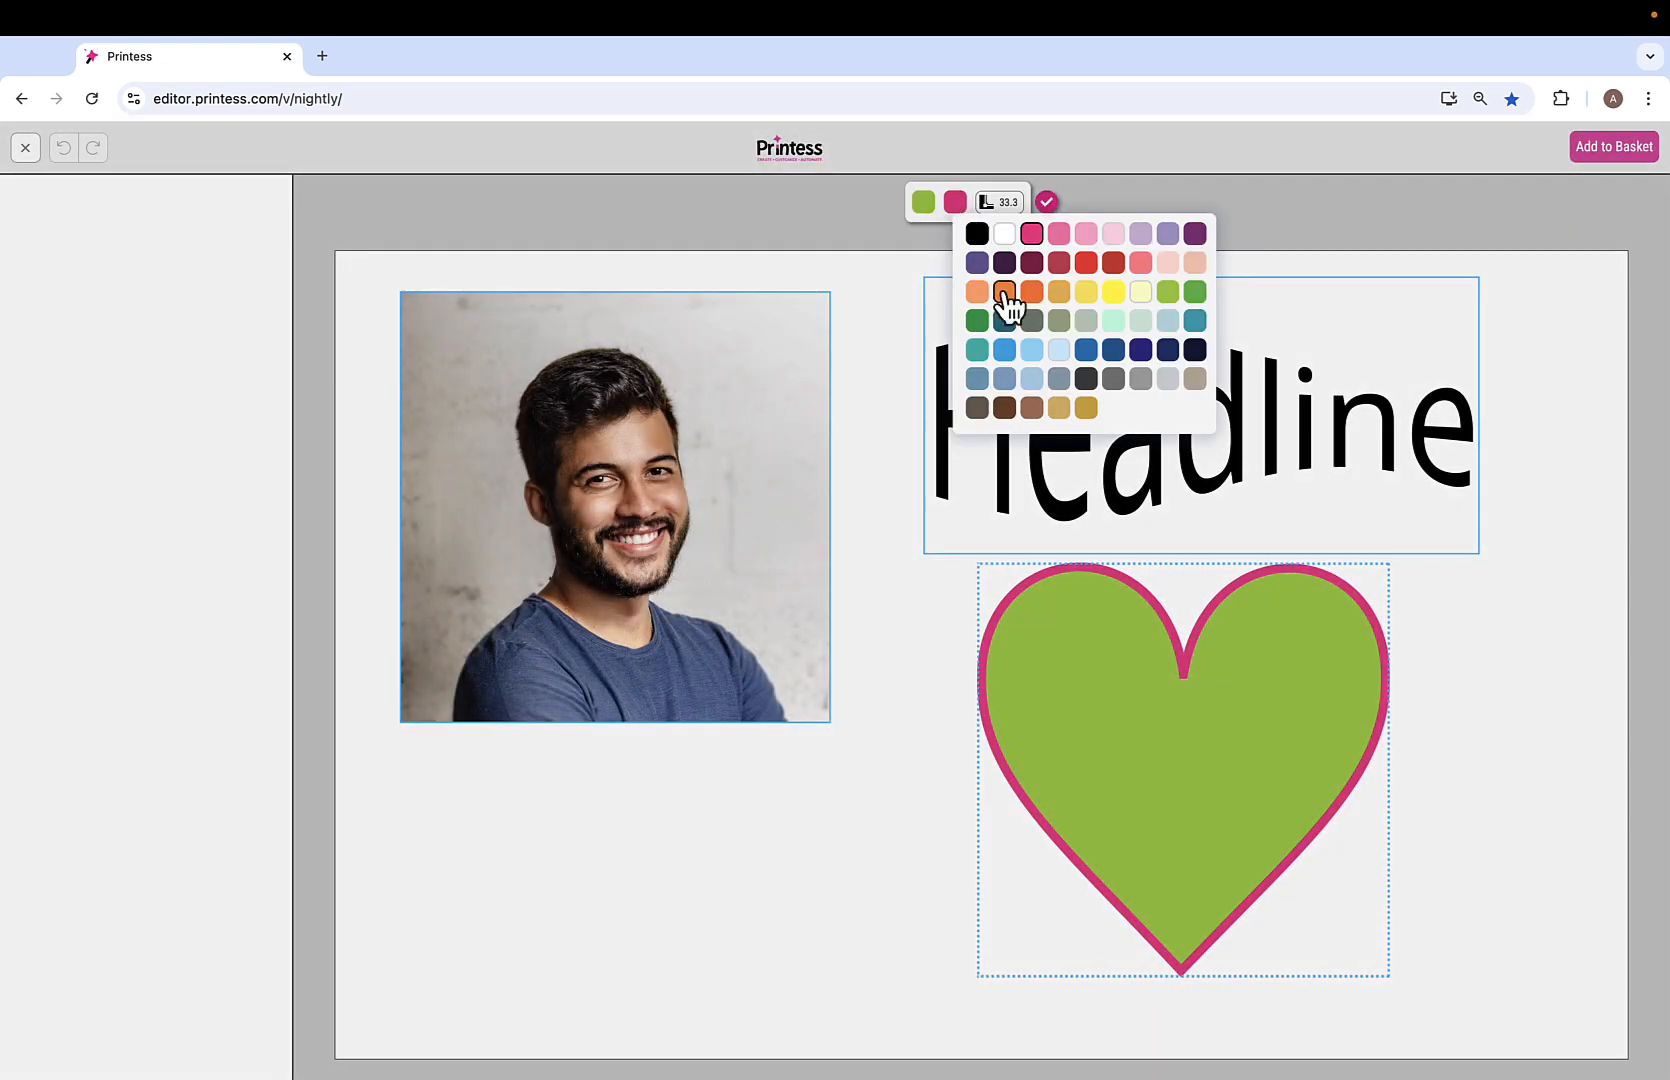
{"action": "left_click", "coordinate": [1032, 291]}
{"action": "left_click", "coordinate": [924, 202]}
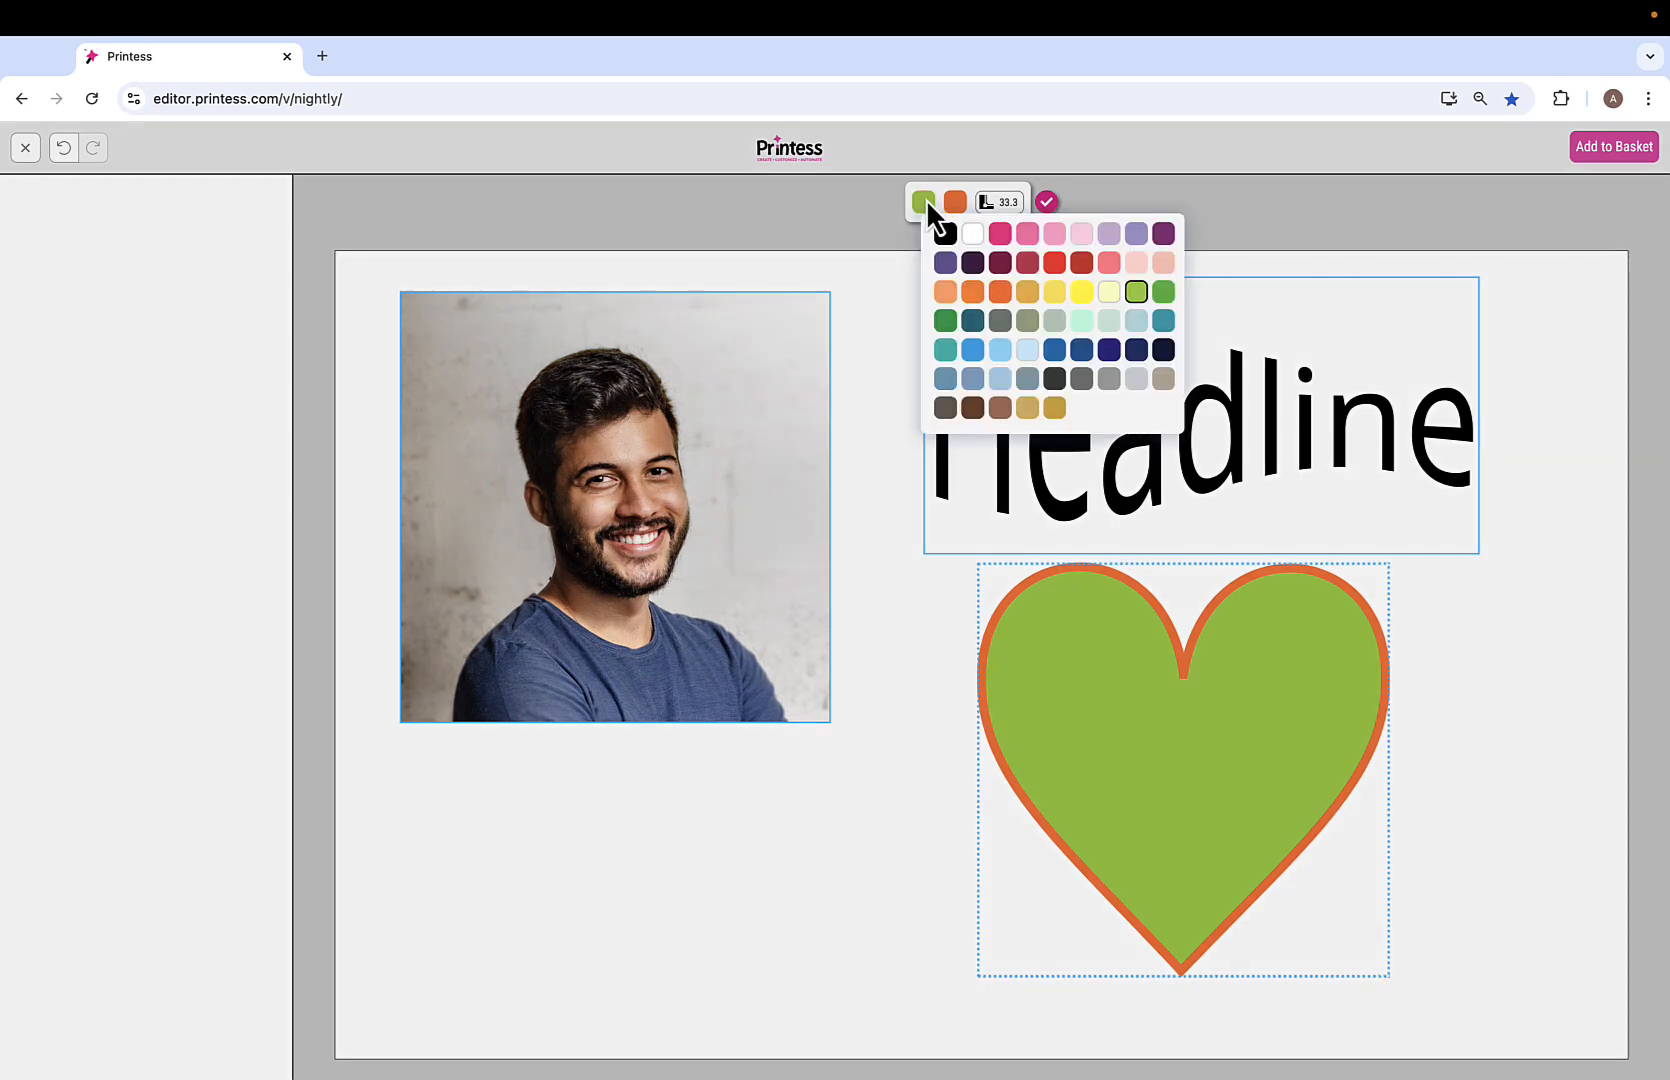
{"action": "left_click", "coordinate": [1054, 263]}
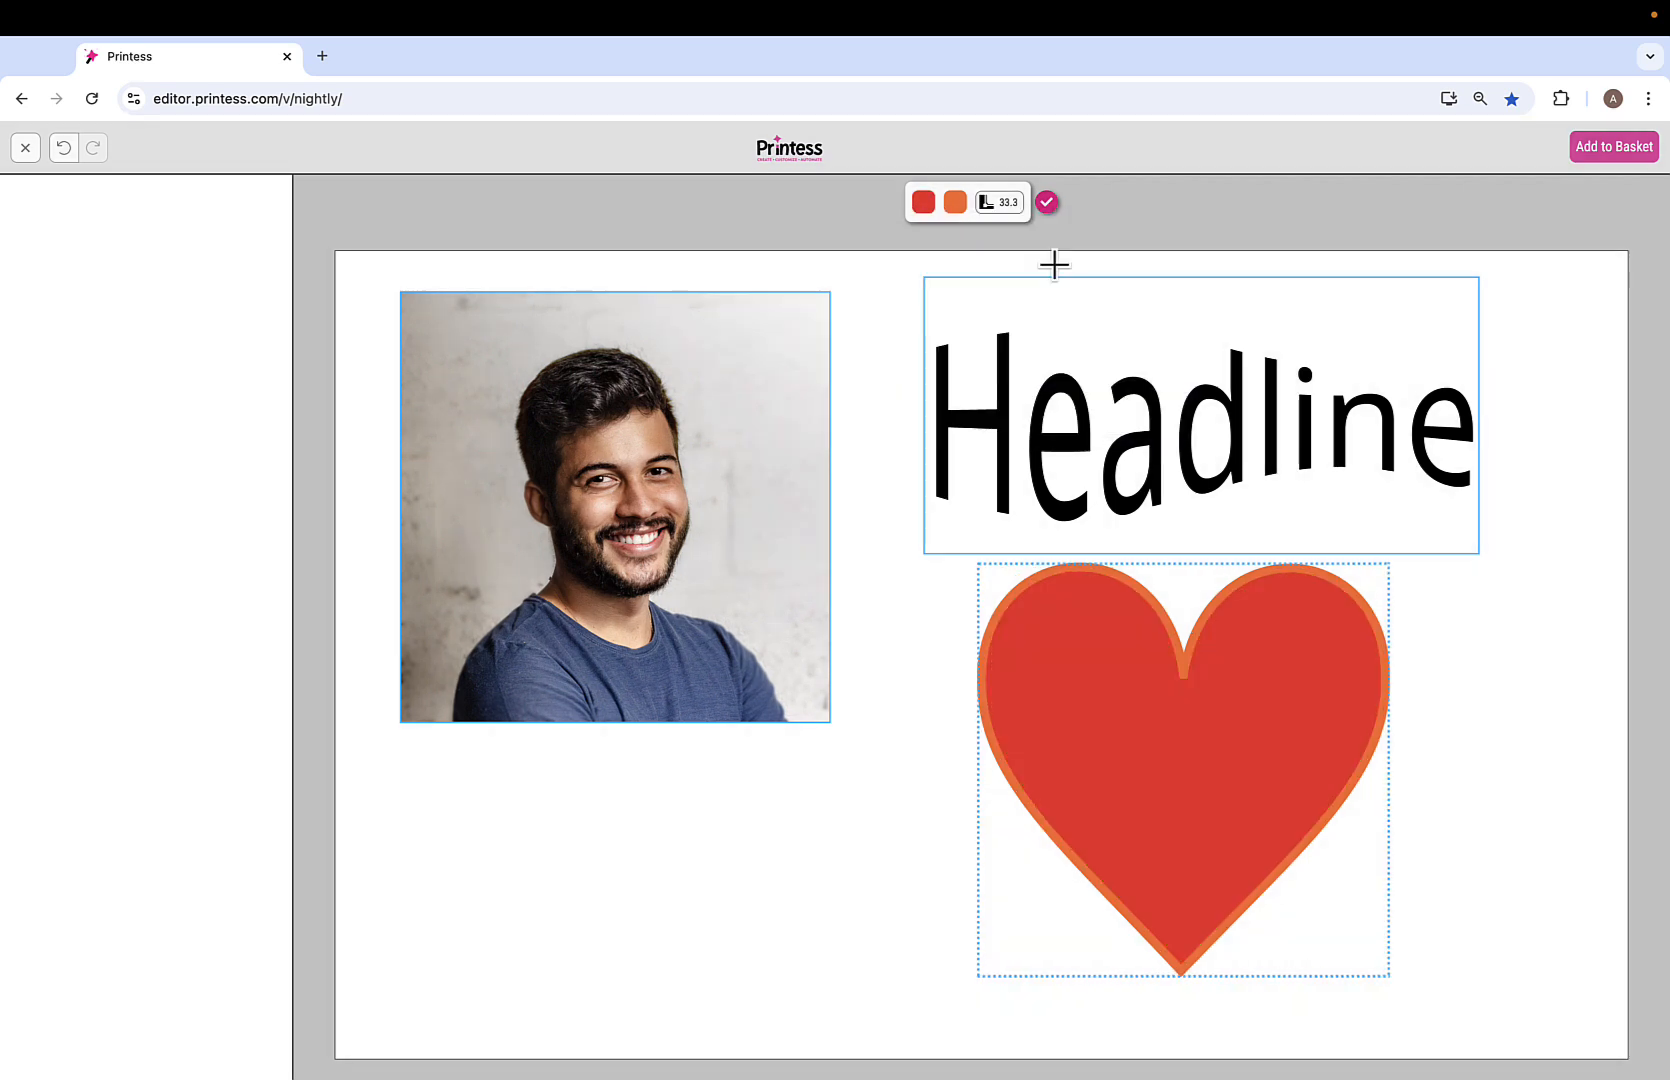
{"action": "left_click", "coordinate": [923, 203]}
{"action": "left_click", "coordinate": [999, 352]}
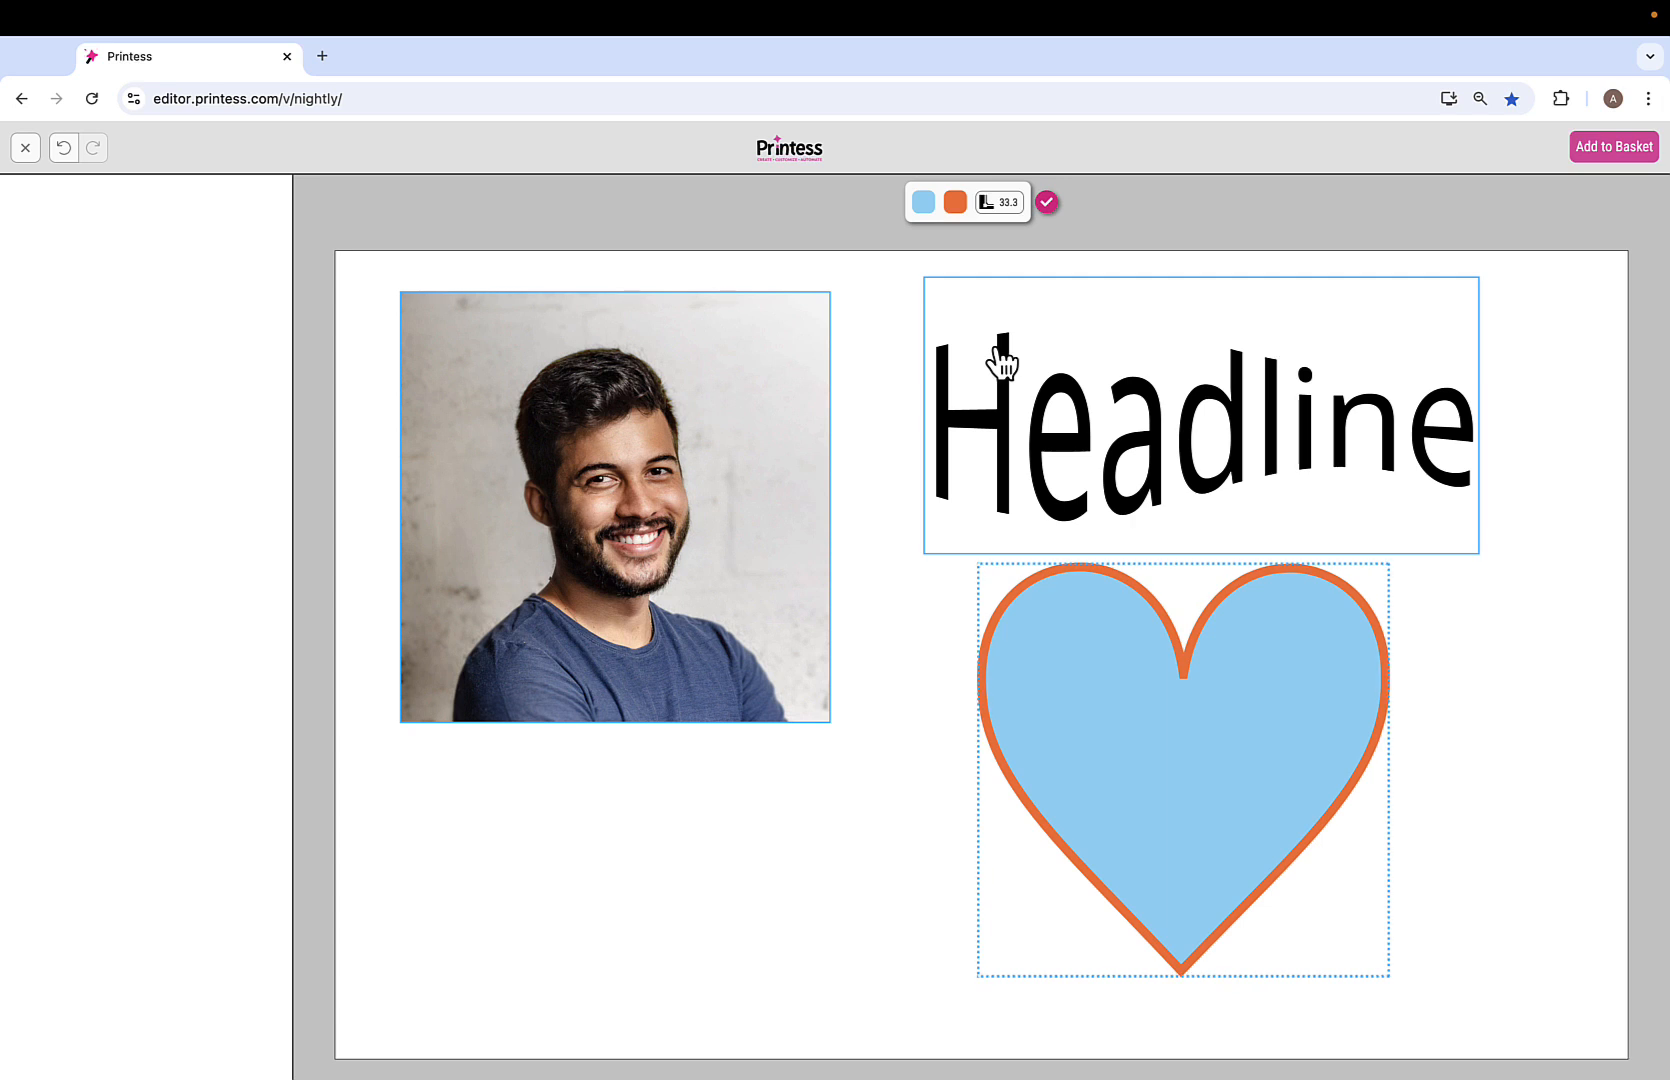
Test the buyer's stroke width control by setting the heart's stroke to 37 px, and return to the designer side.
{"action": "left_click", "coordinate": [1004, 204]}
{"action": "left_click_drag", "start_coordinate": [1129, 249], "coordinate": [1147, 252]}
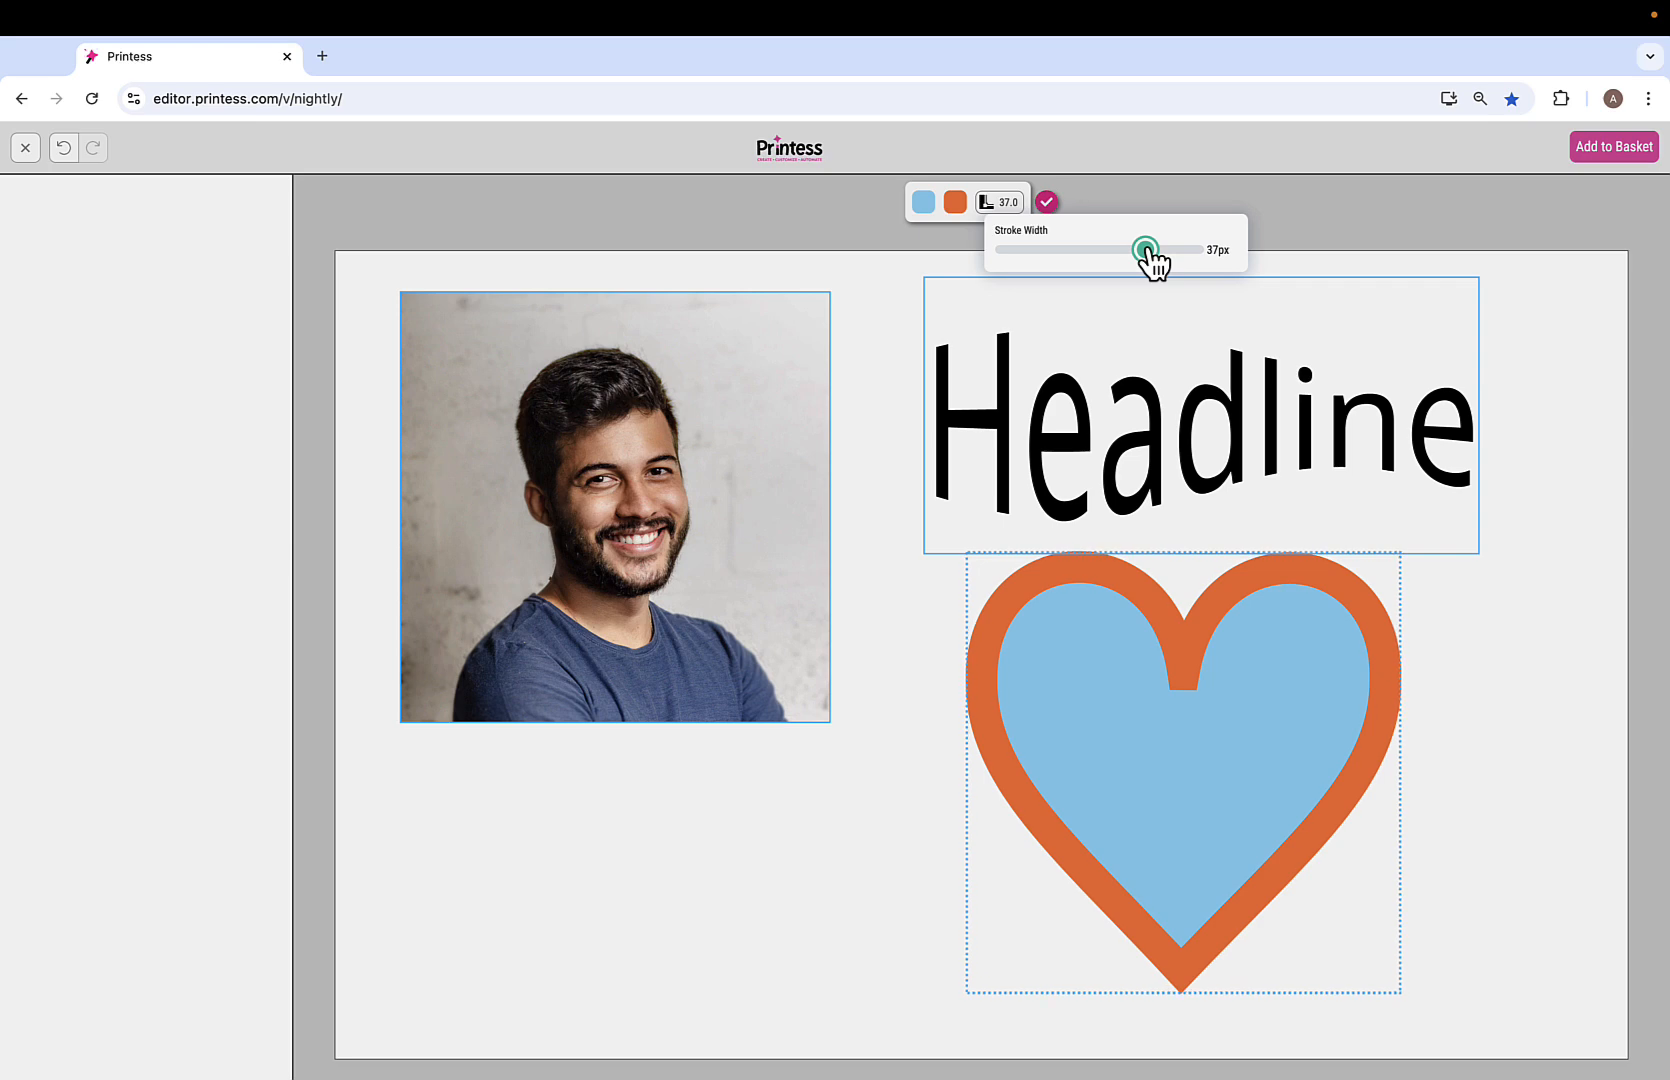
{"action": "left_click", "coordinate": [25, 148]}
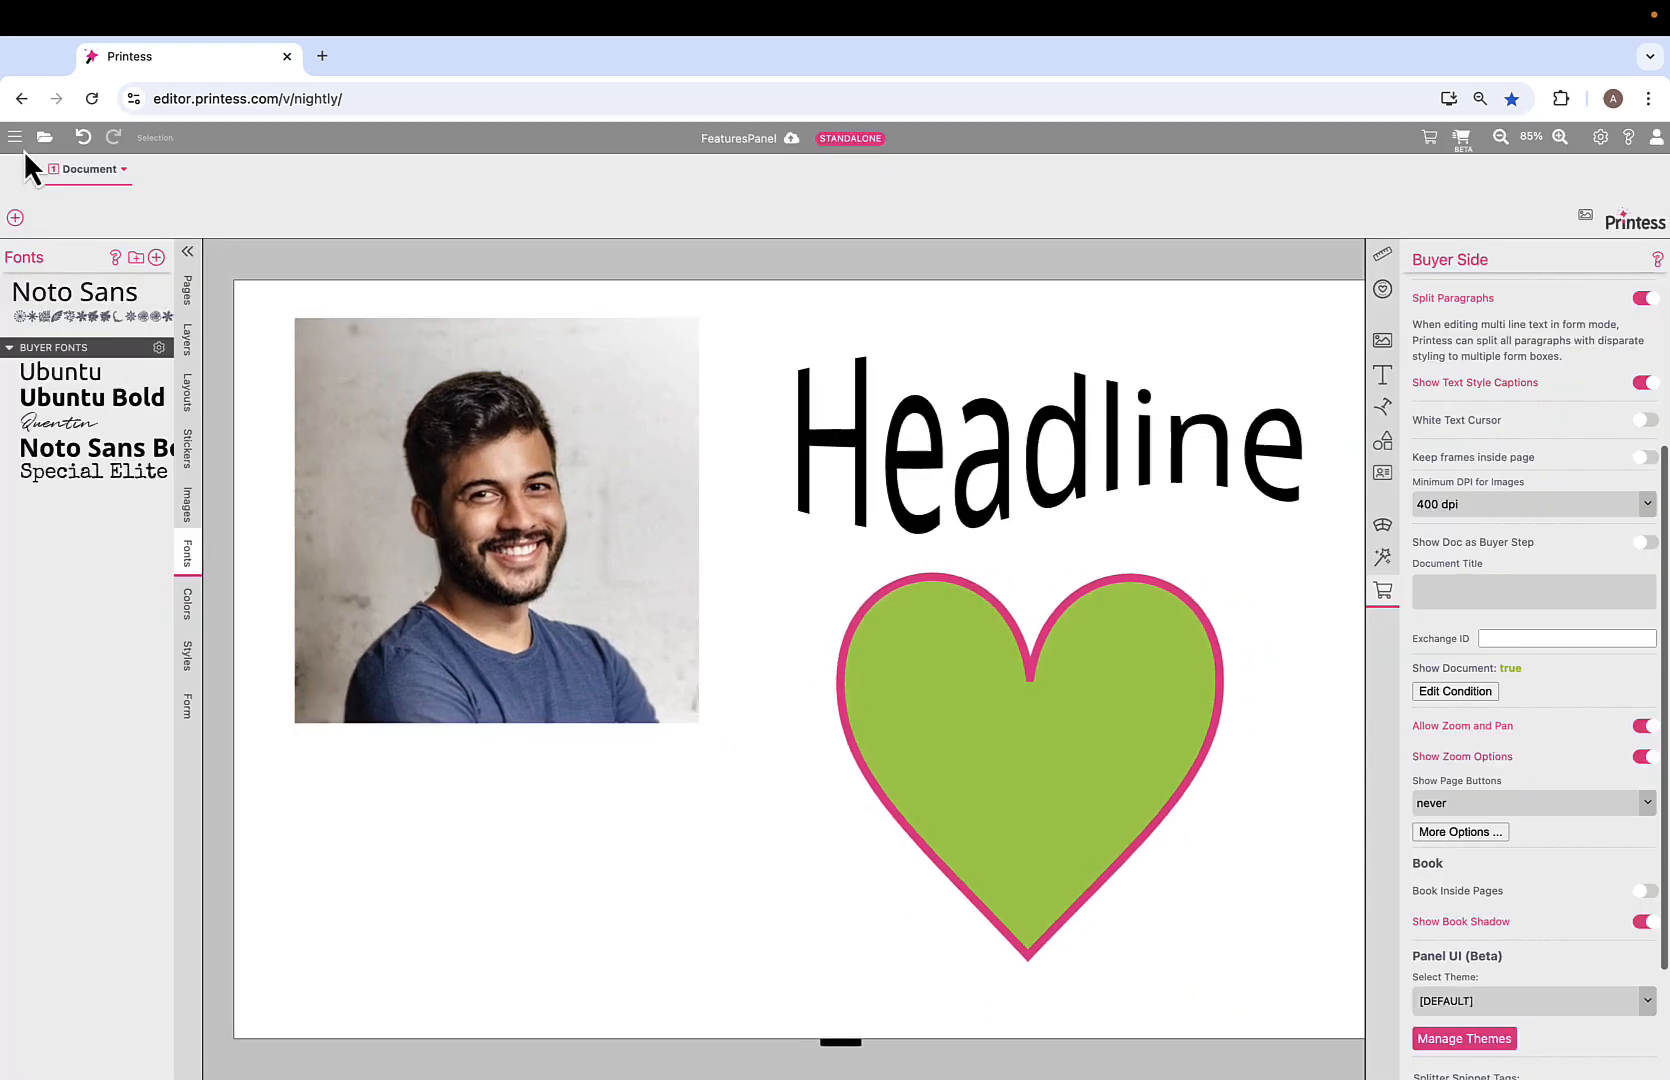